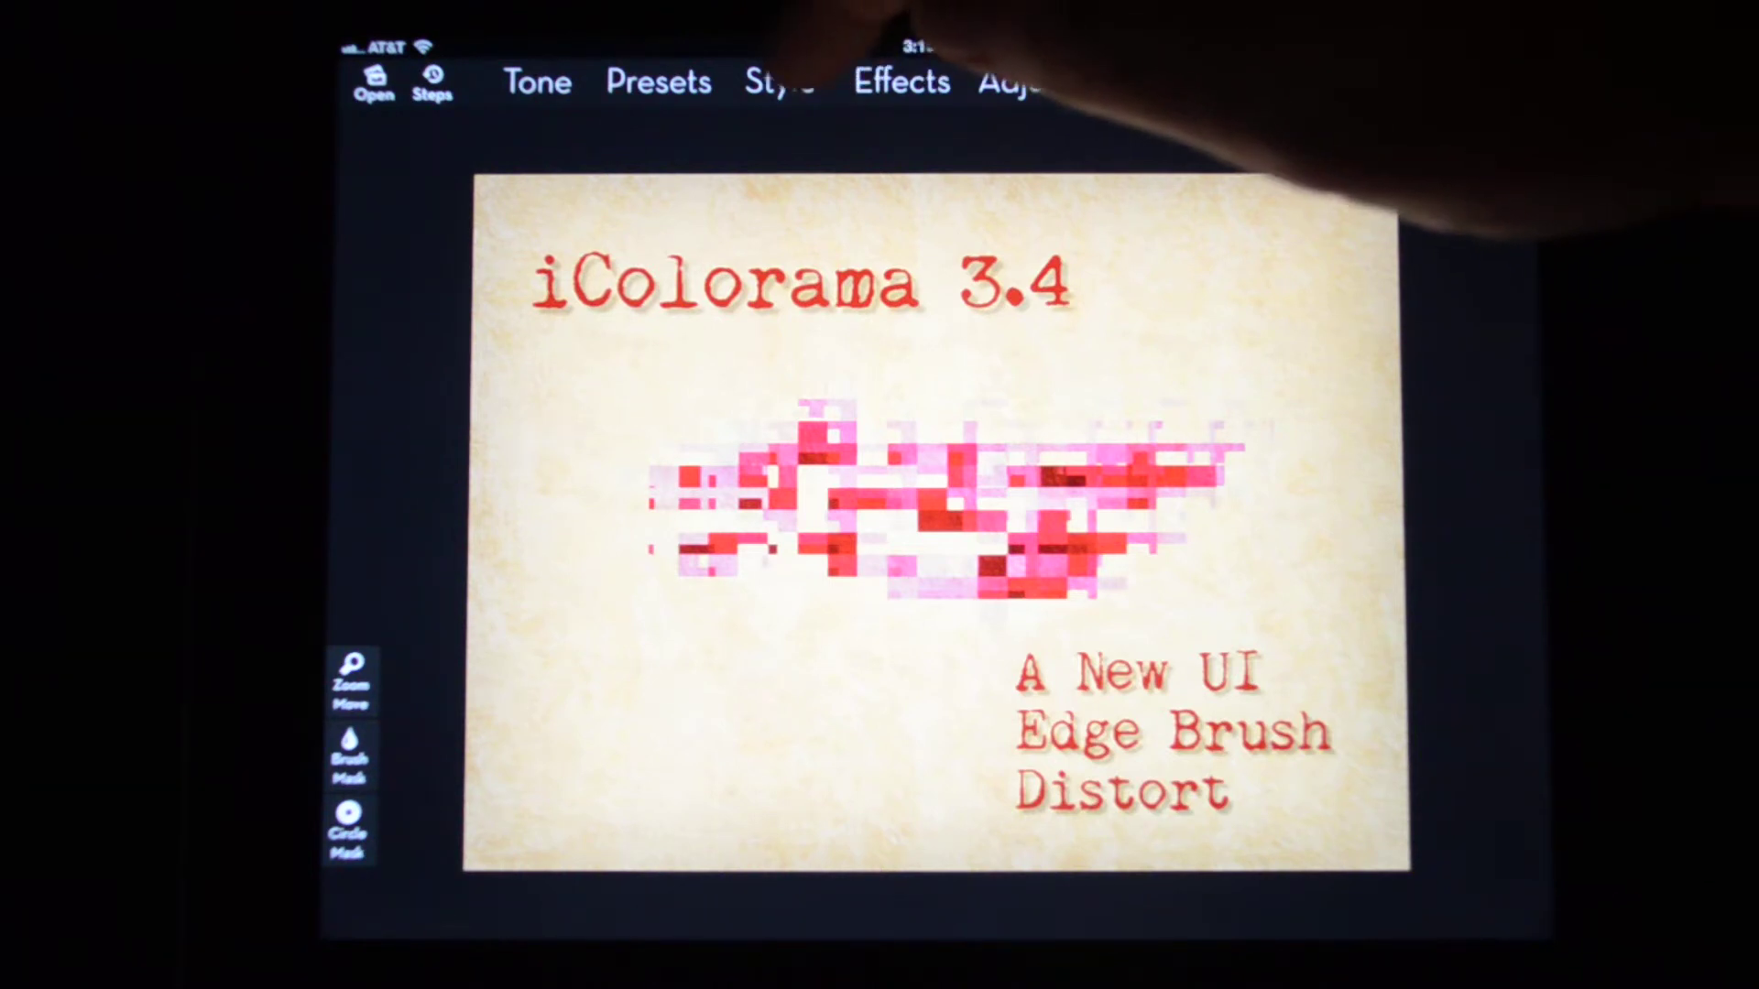
# Step: Show the Style filter options for the red 'iColorama 3.4' title image
pyautogui.click(779, 81)
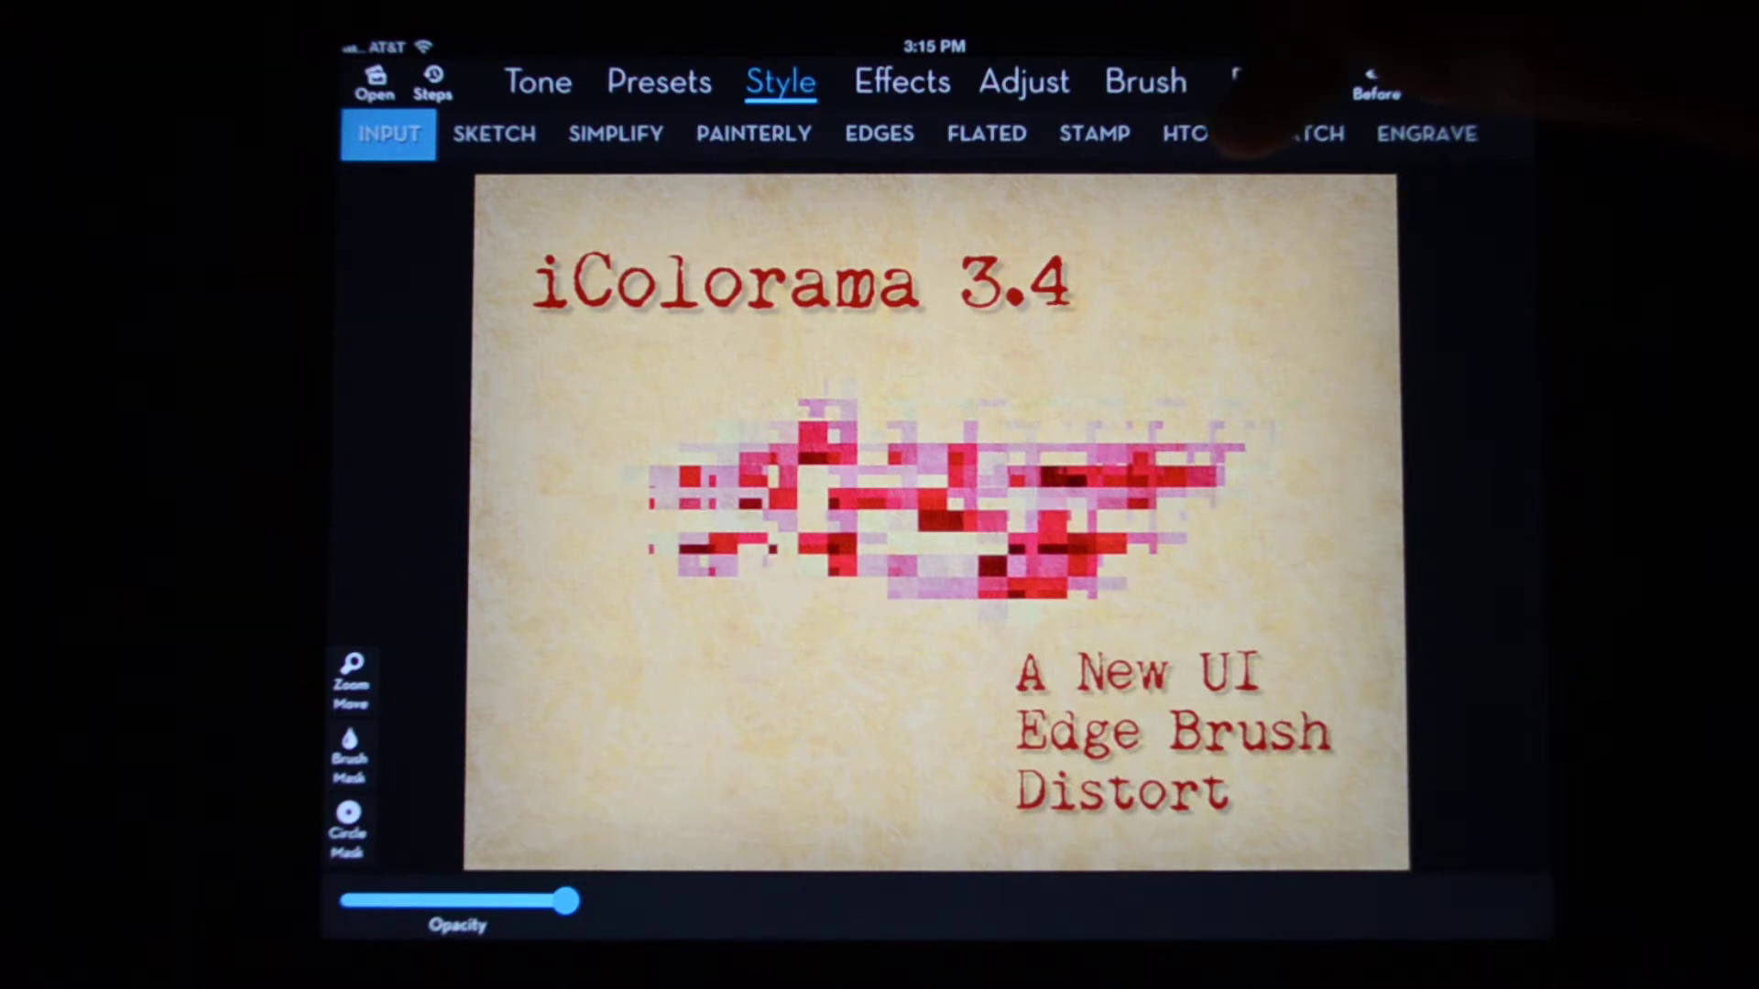
# Step: Apply the HTONE halftone filter so the title graphic becomes blocky halftone pixels
pyautogui.click(1198, 133)
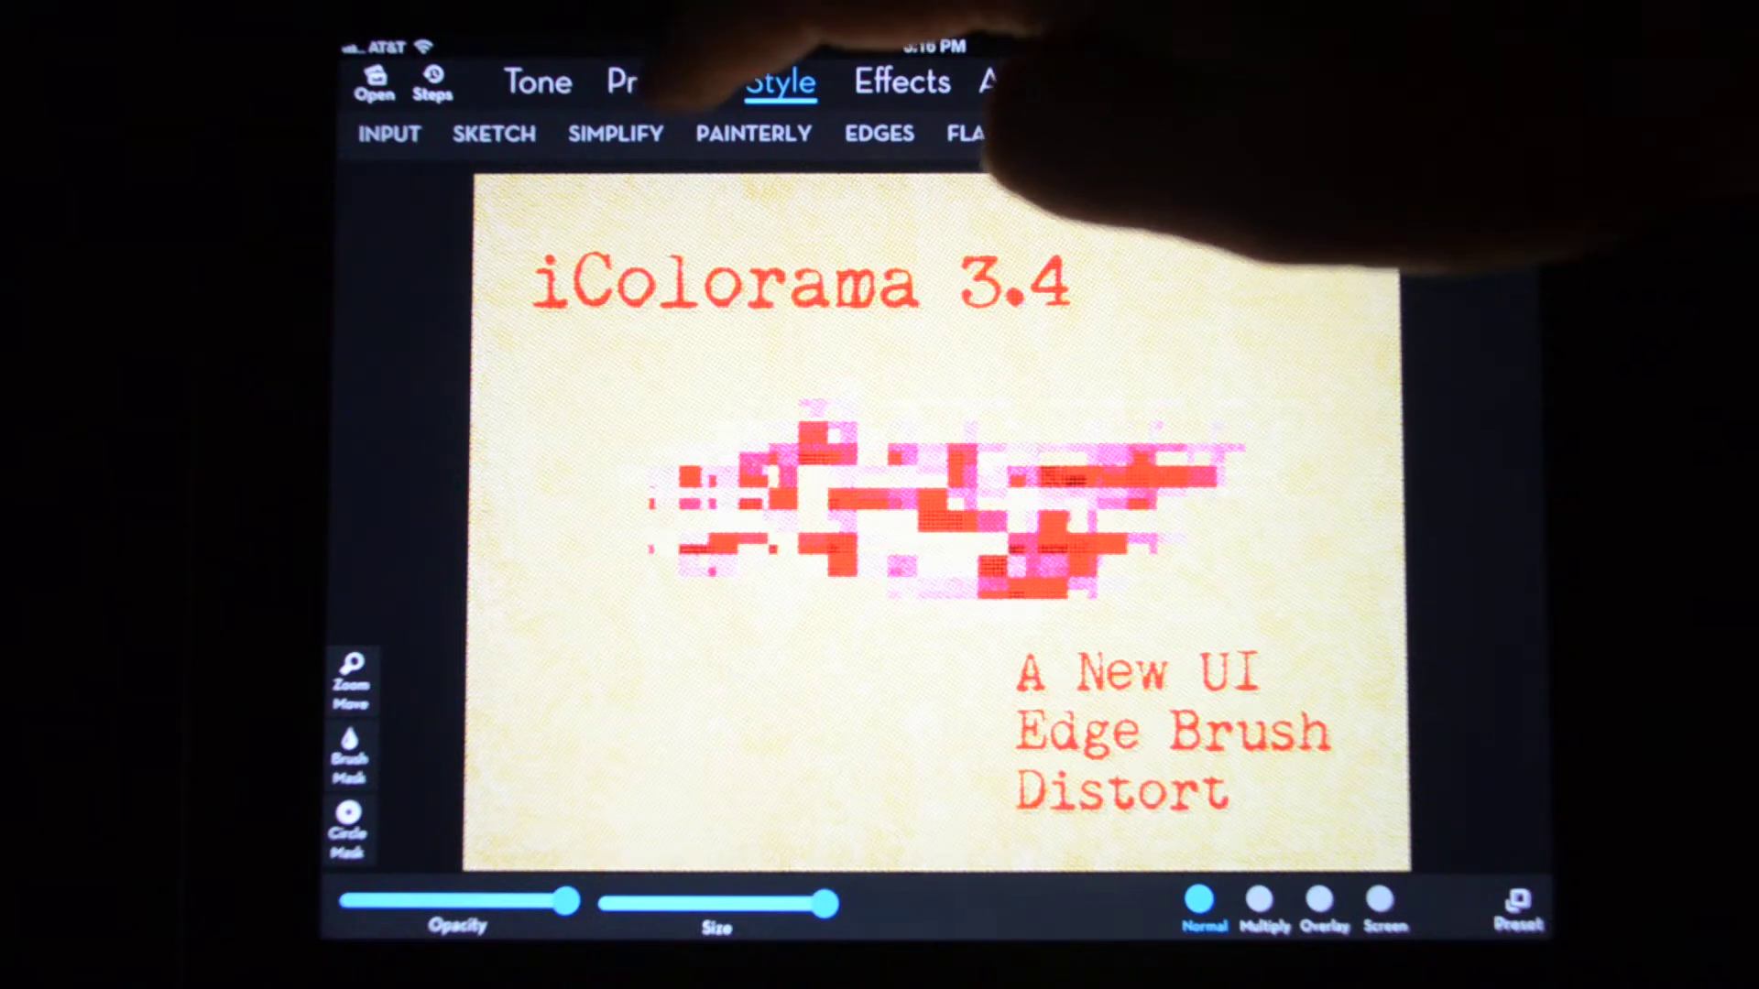
pyautogui.click(661, 82)
# Step: Choose the GRADIENT preset, set its colour to white, and apply it to the canvas
pyautogui.click(506, 133)
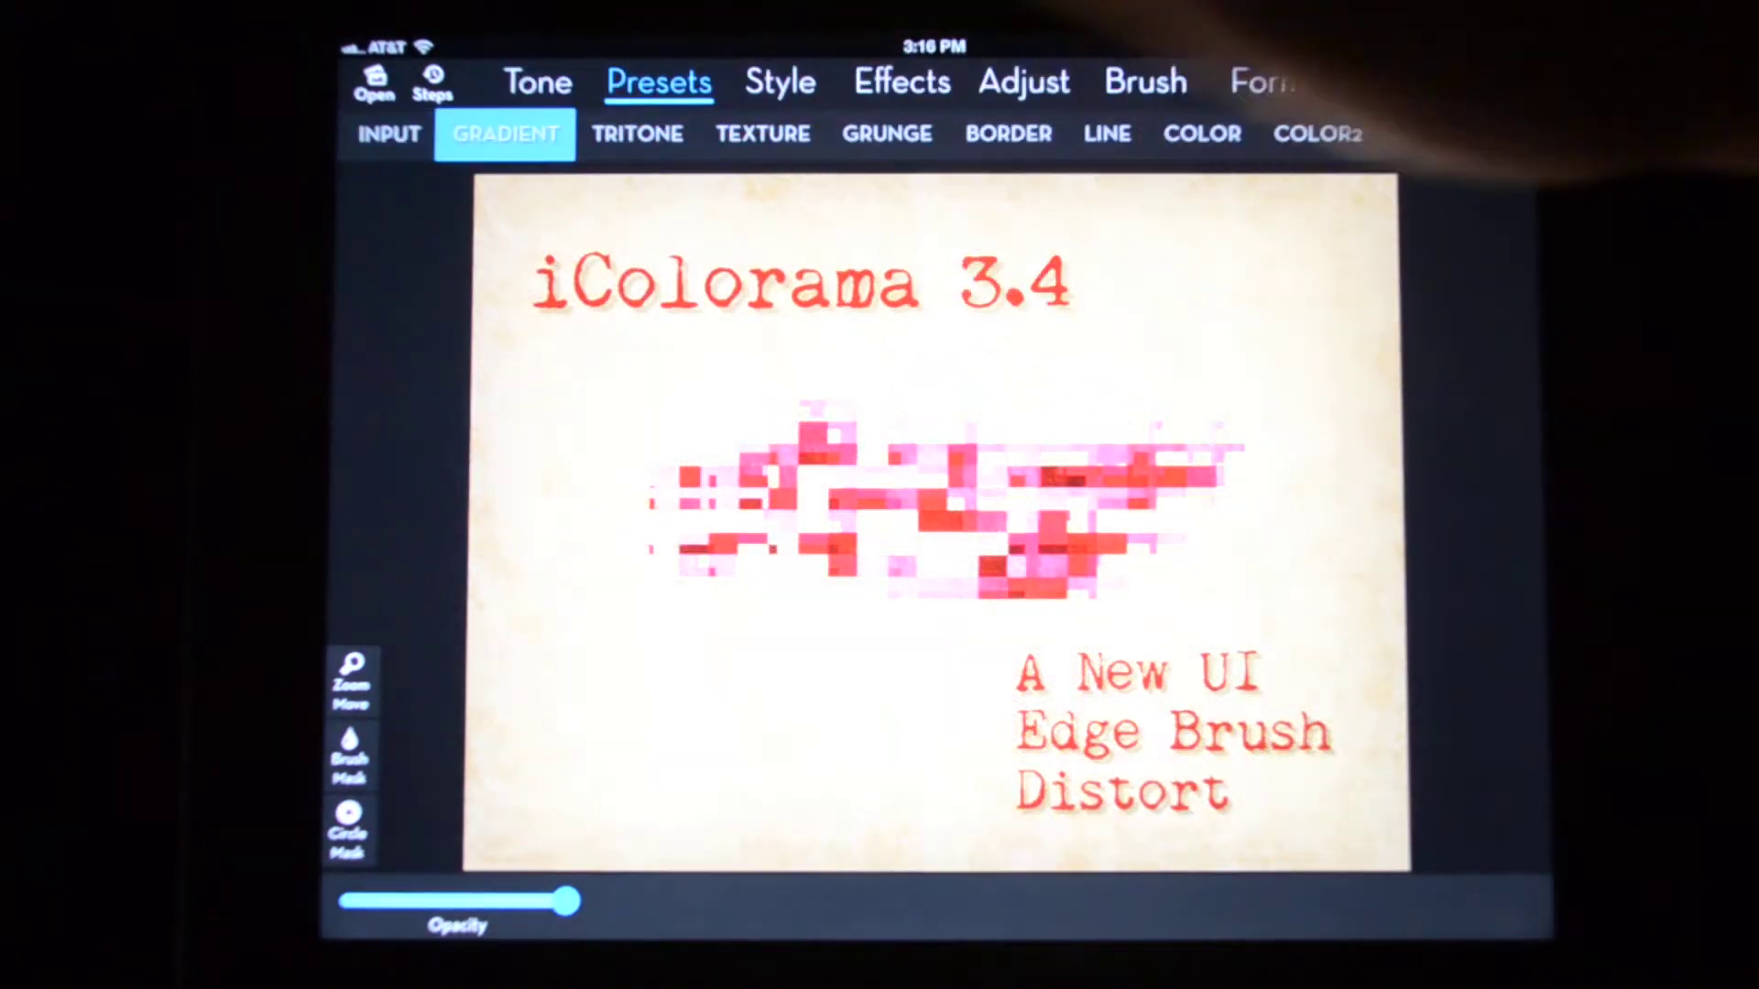
pyautogui.click(1377, 905)
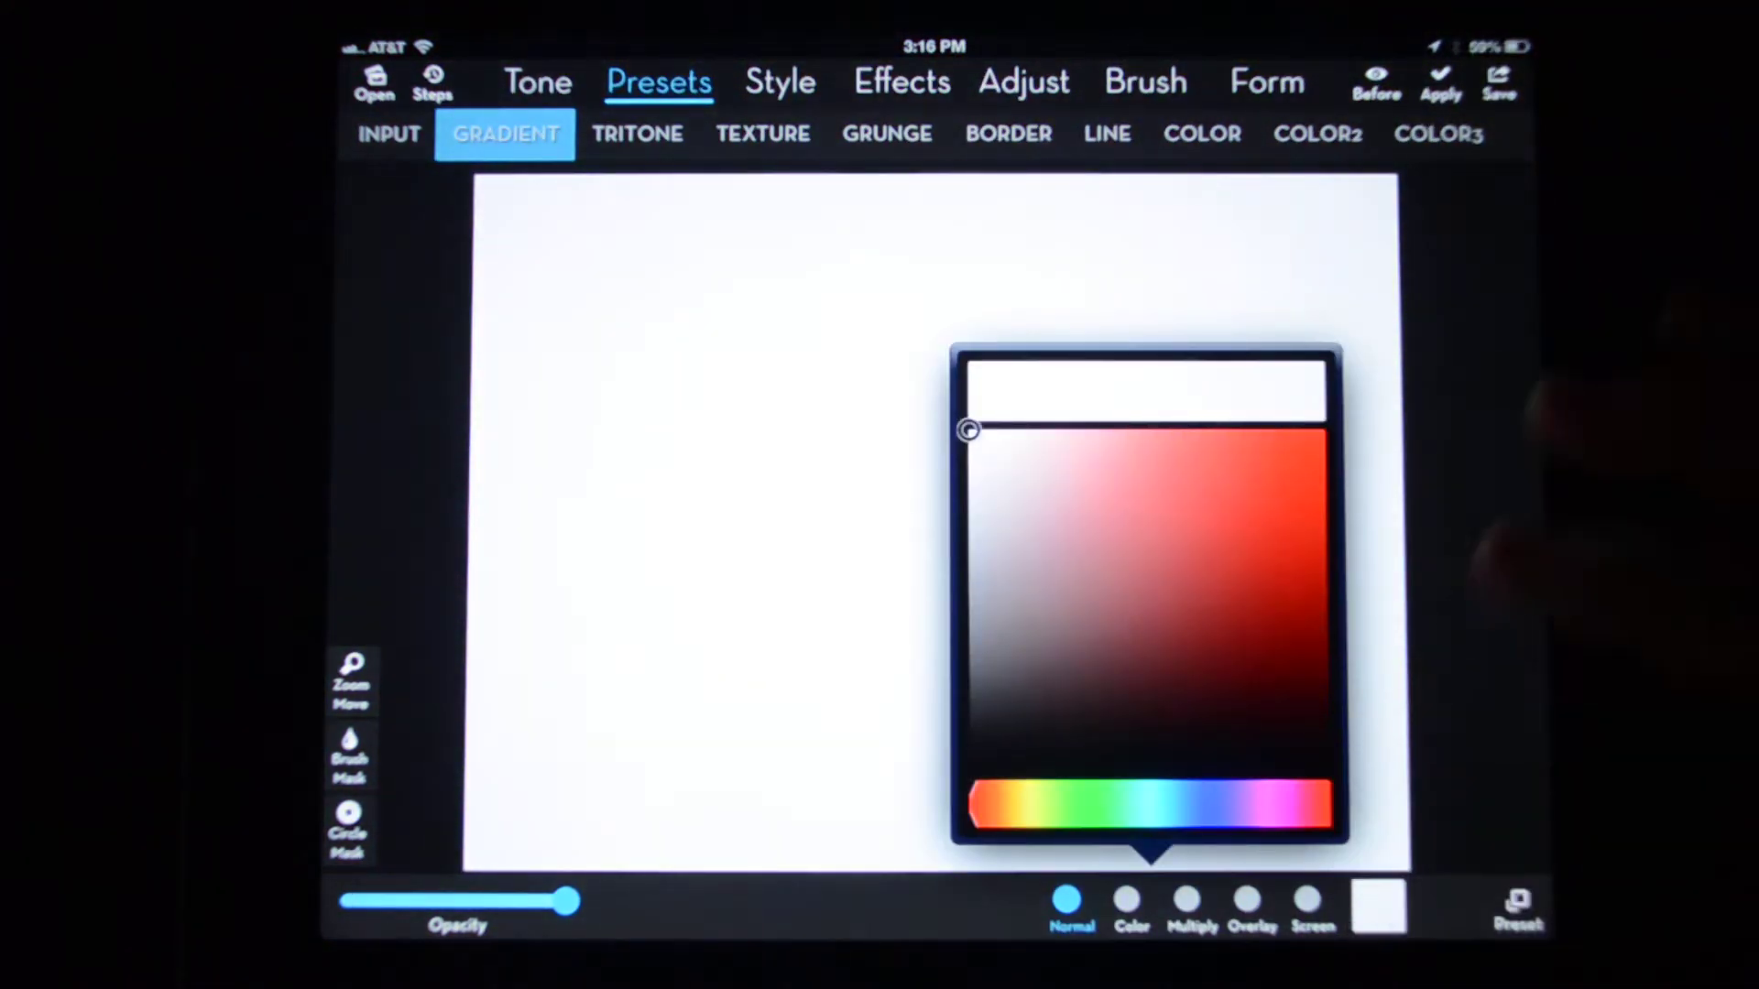
pyautogui.click(1194, 804)
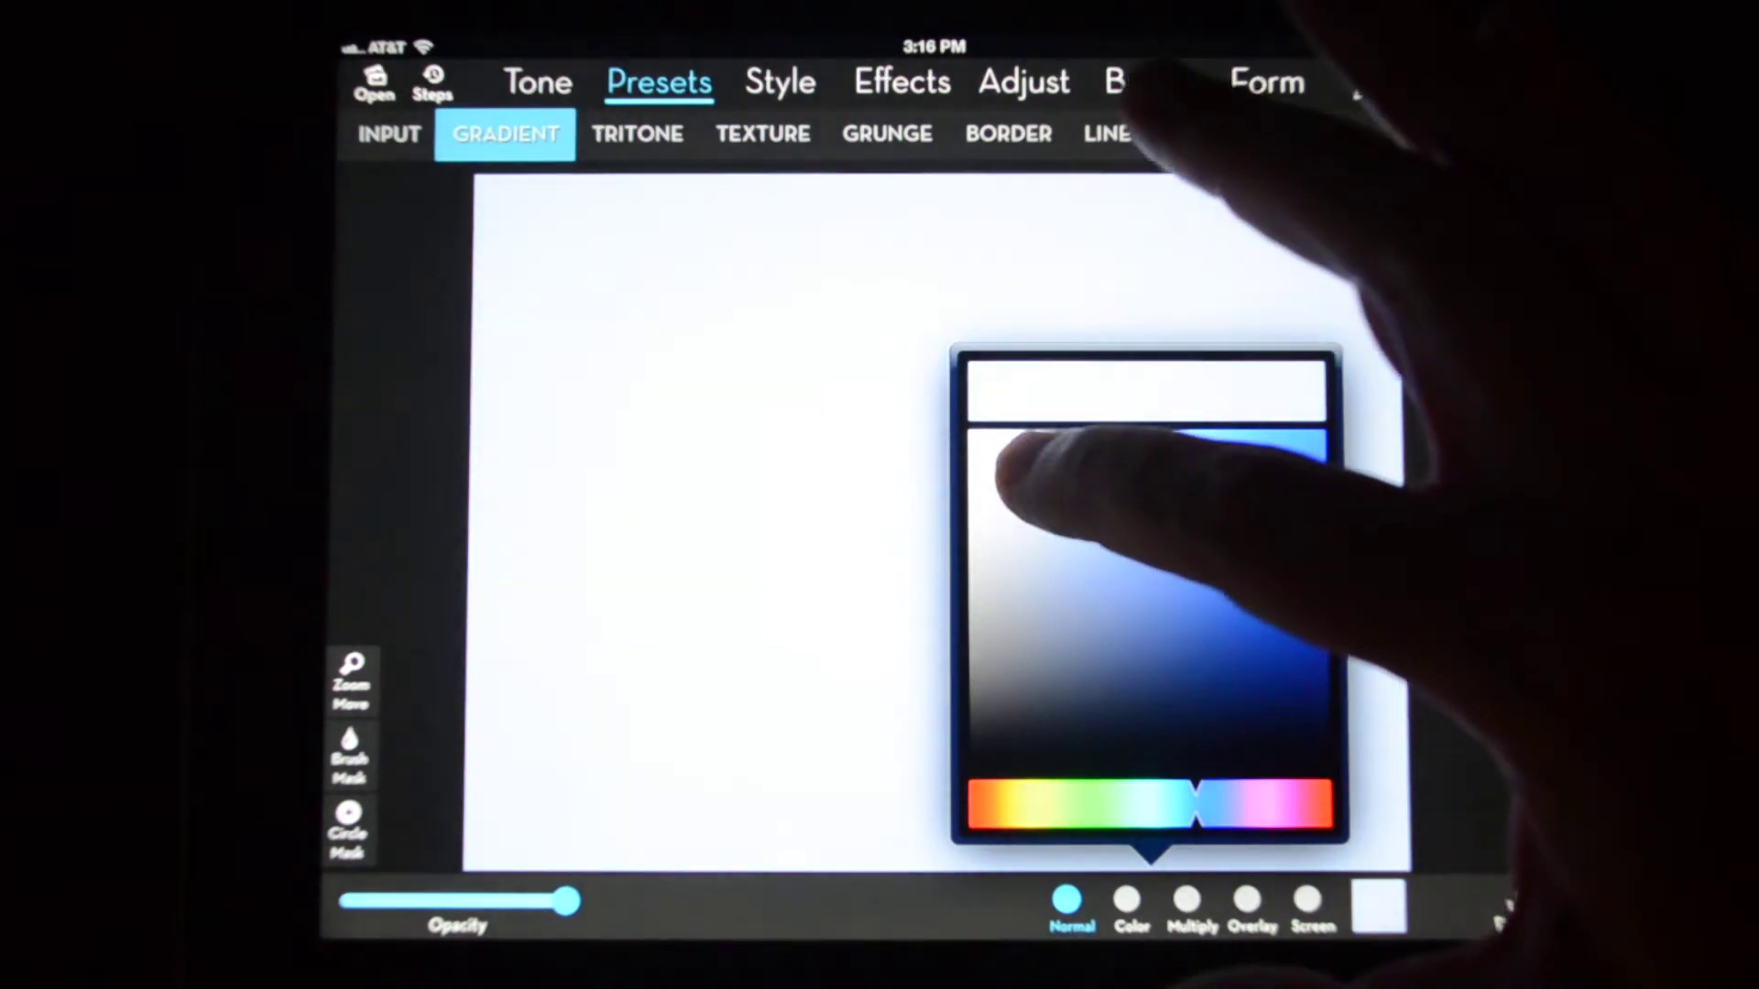
pyautogui.click(1040, 444)
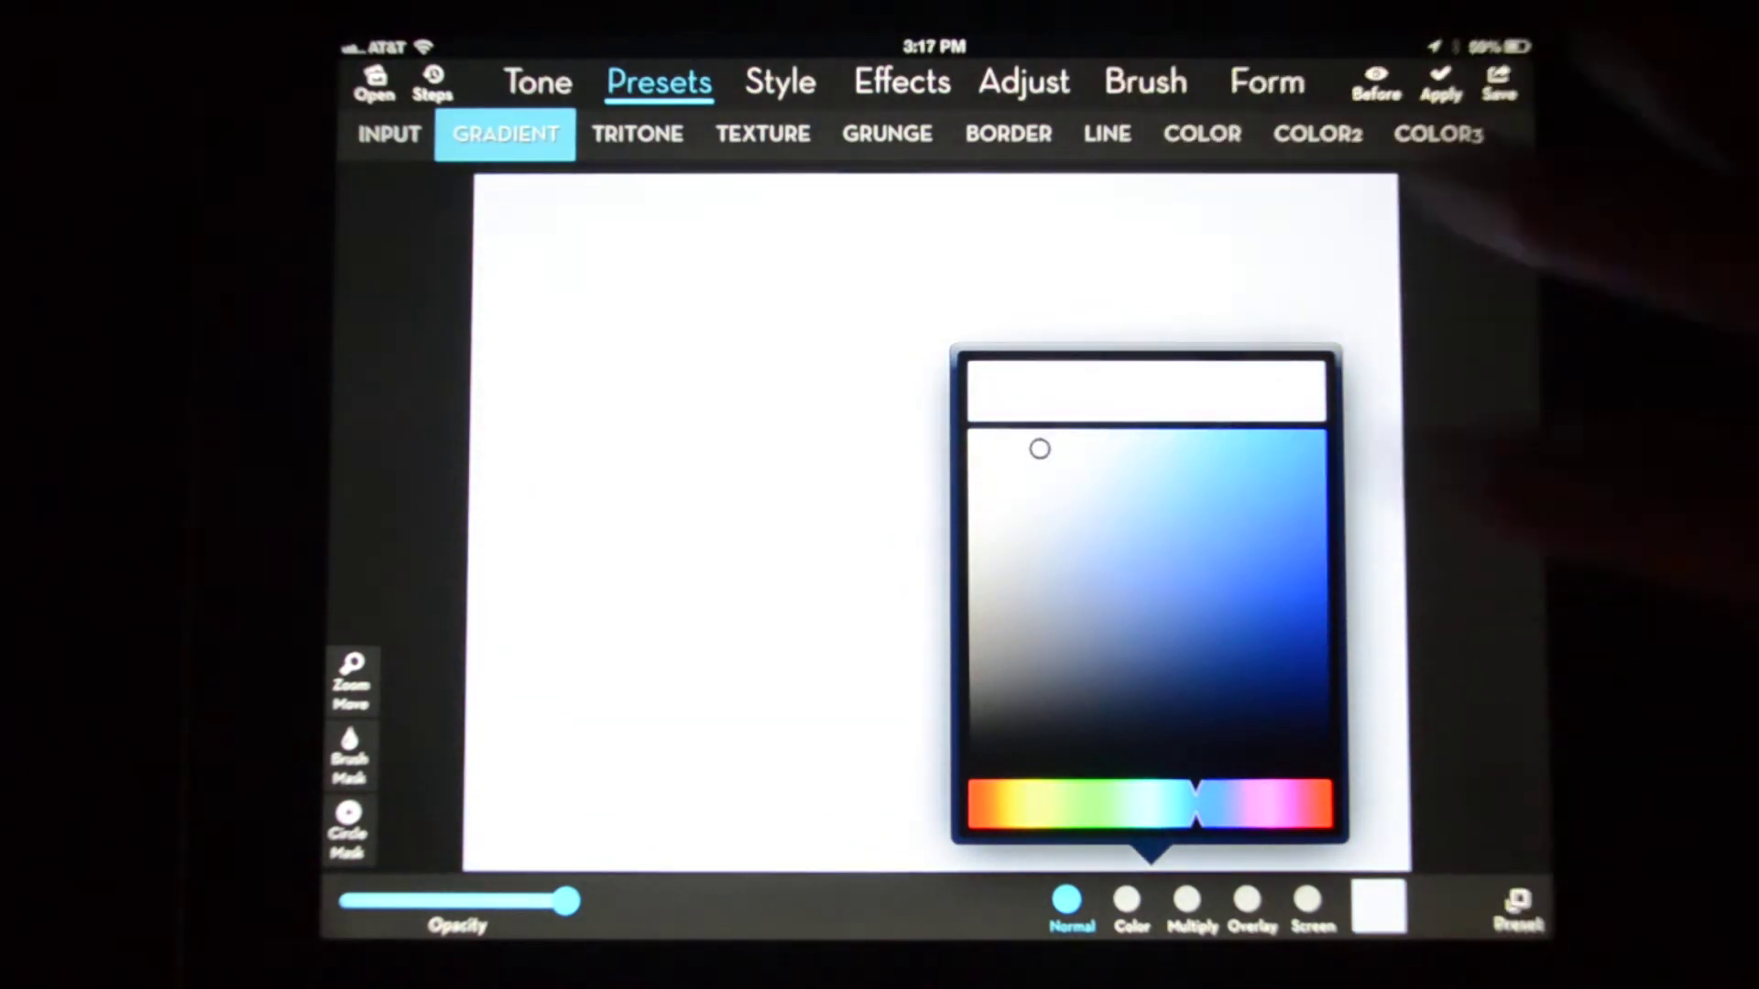
pyautogui.click(1504, 550)
pyautogui.click(1440, 83)
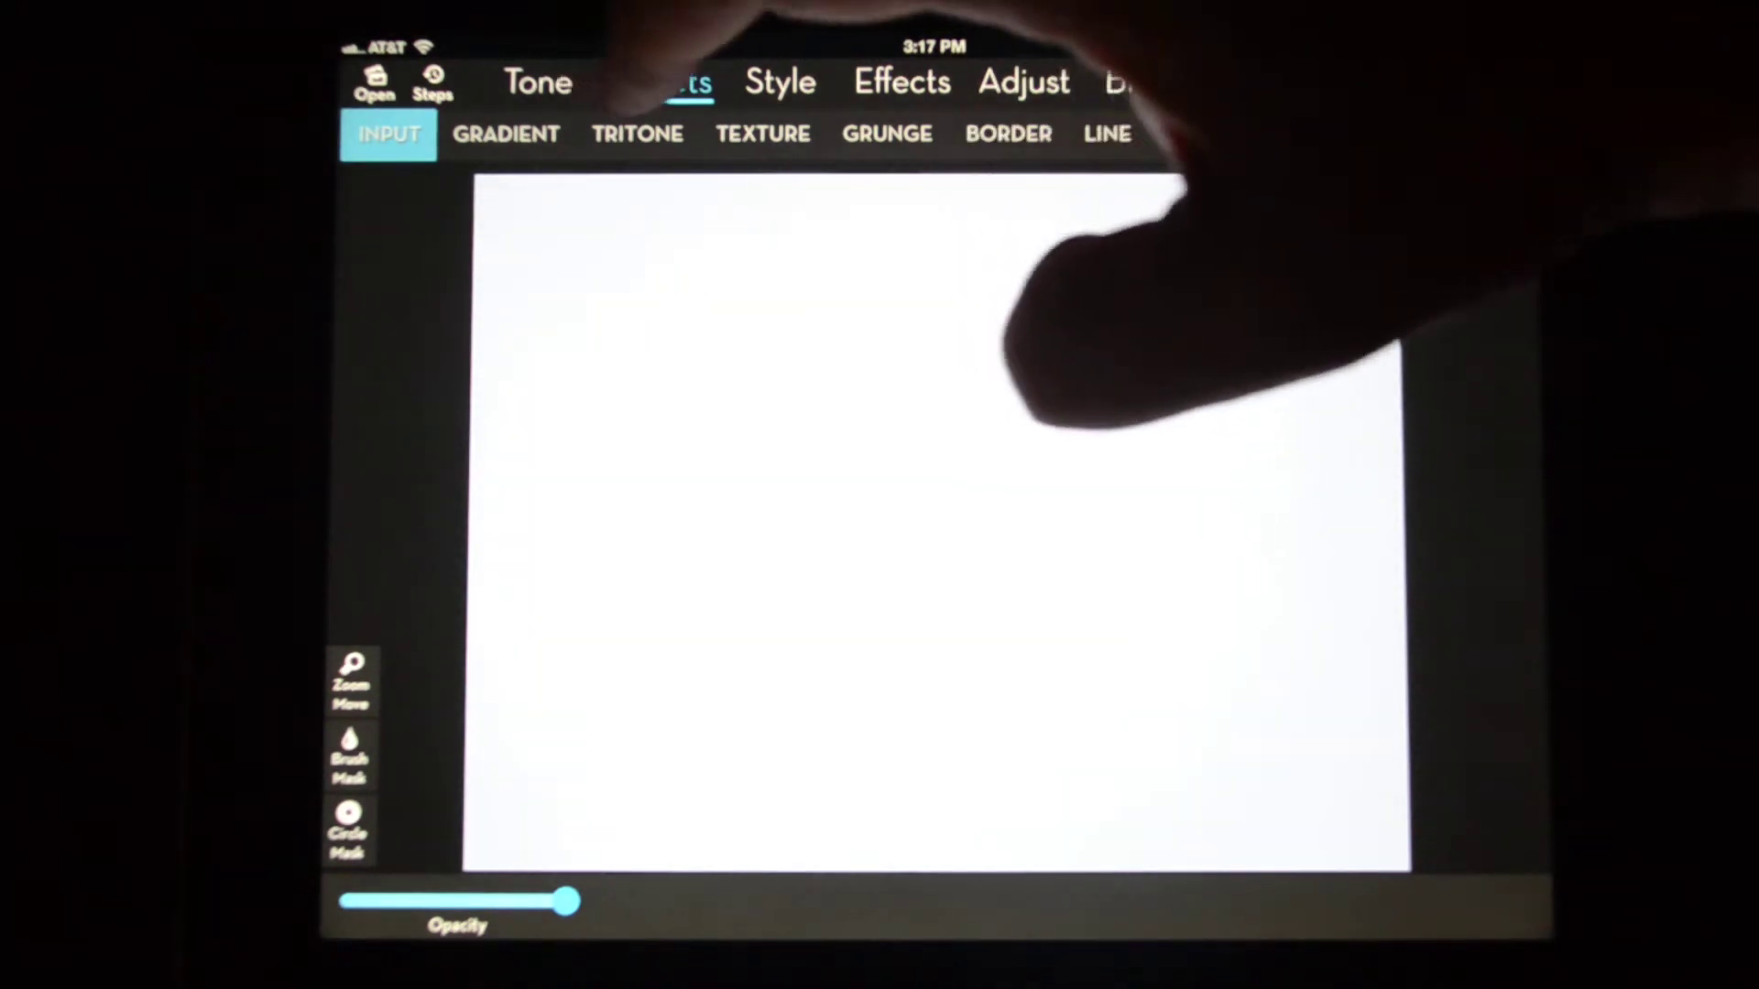
# Step: Set the GRADIENT preset to deep blue, then enable Brush Mask with a radial mask
pyautogui.click(507, 134)
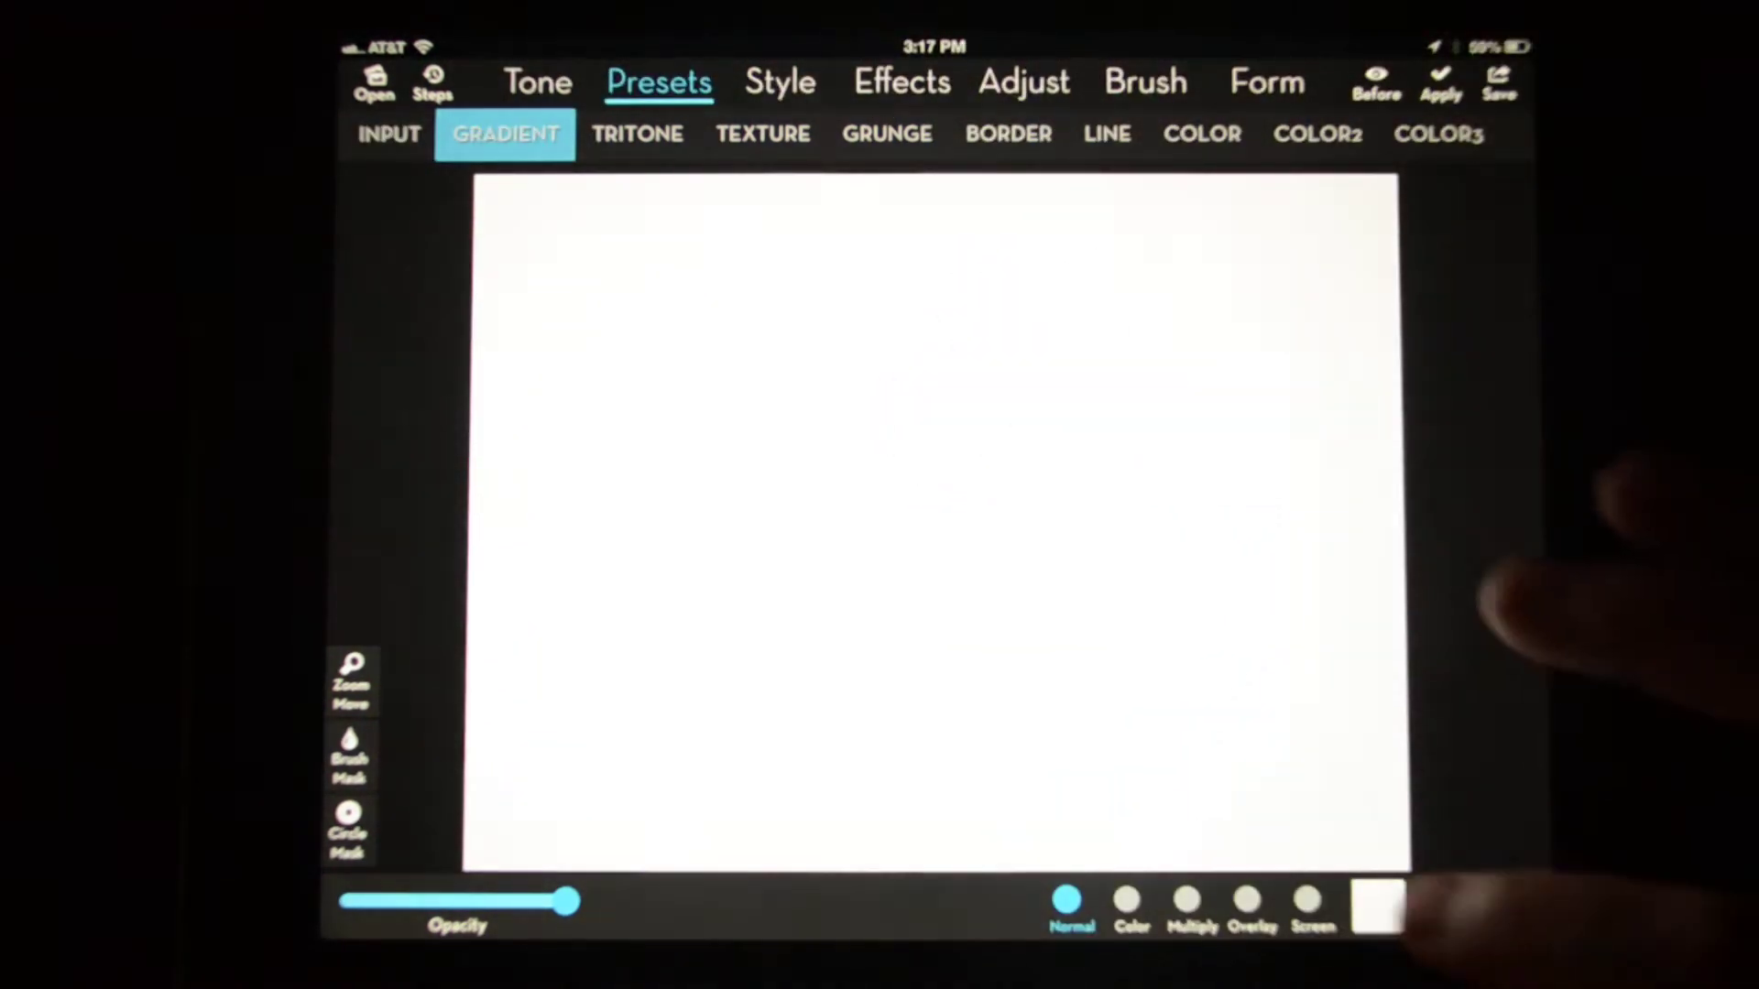
pyautogui.click(1379, 905)
pyautogui.moveTo(970, 805); pyautogui.dragTo(1206, 803)
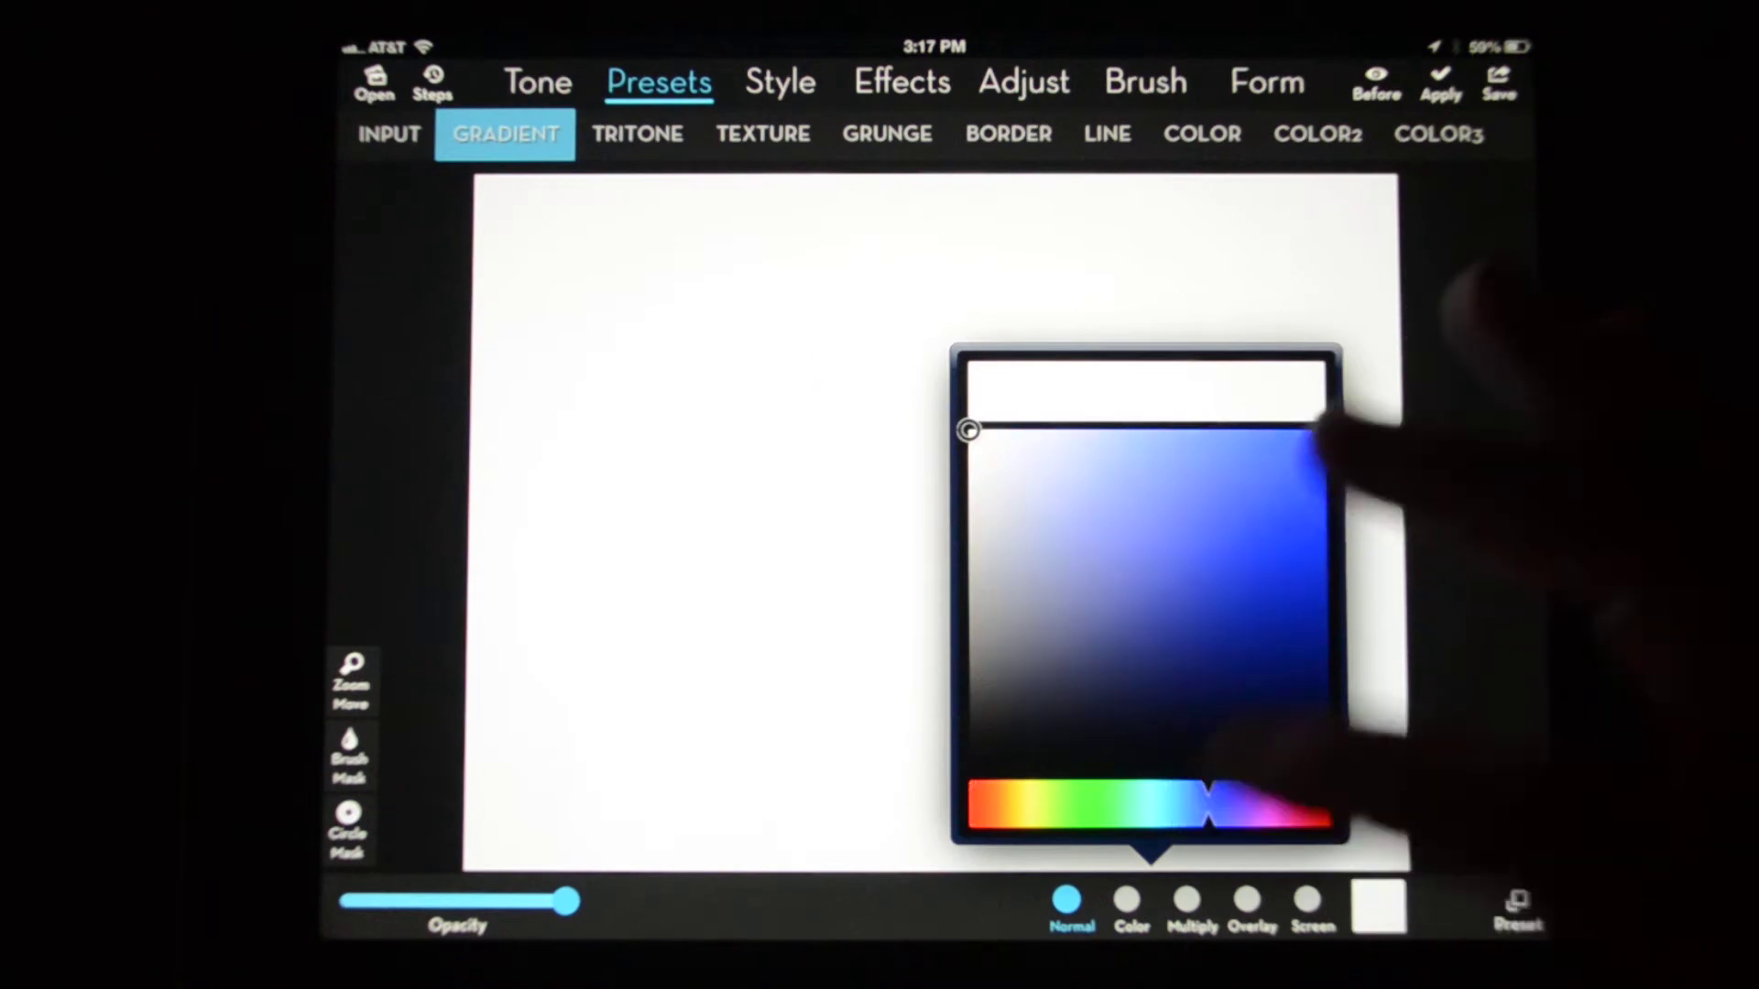
pyautogui.click(1237, 626)
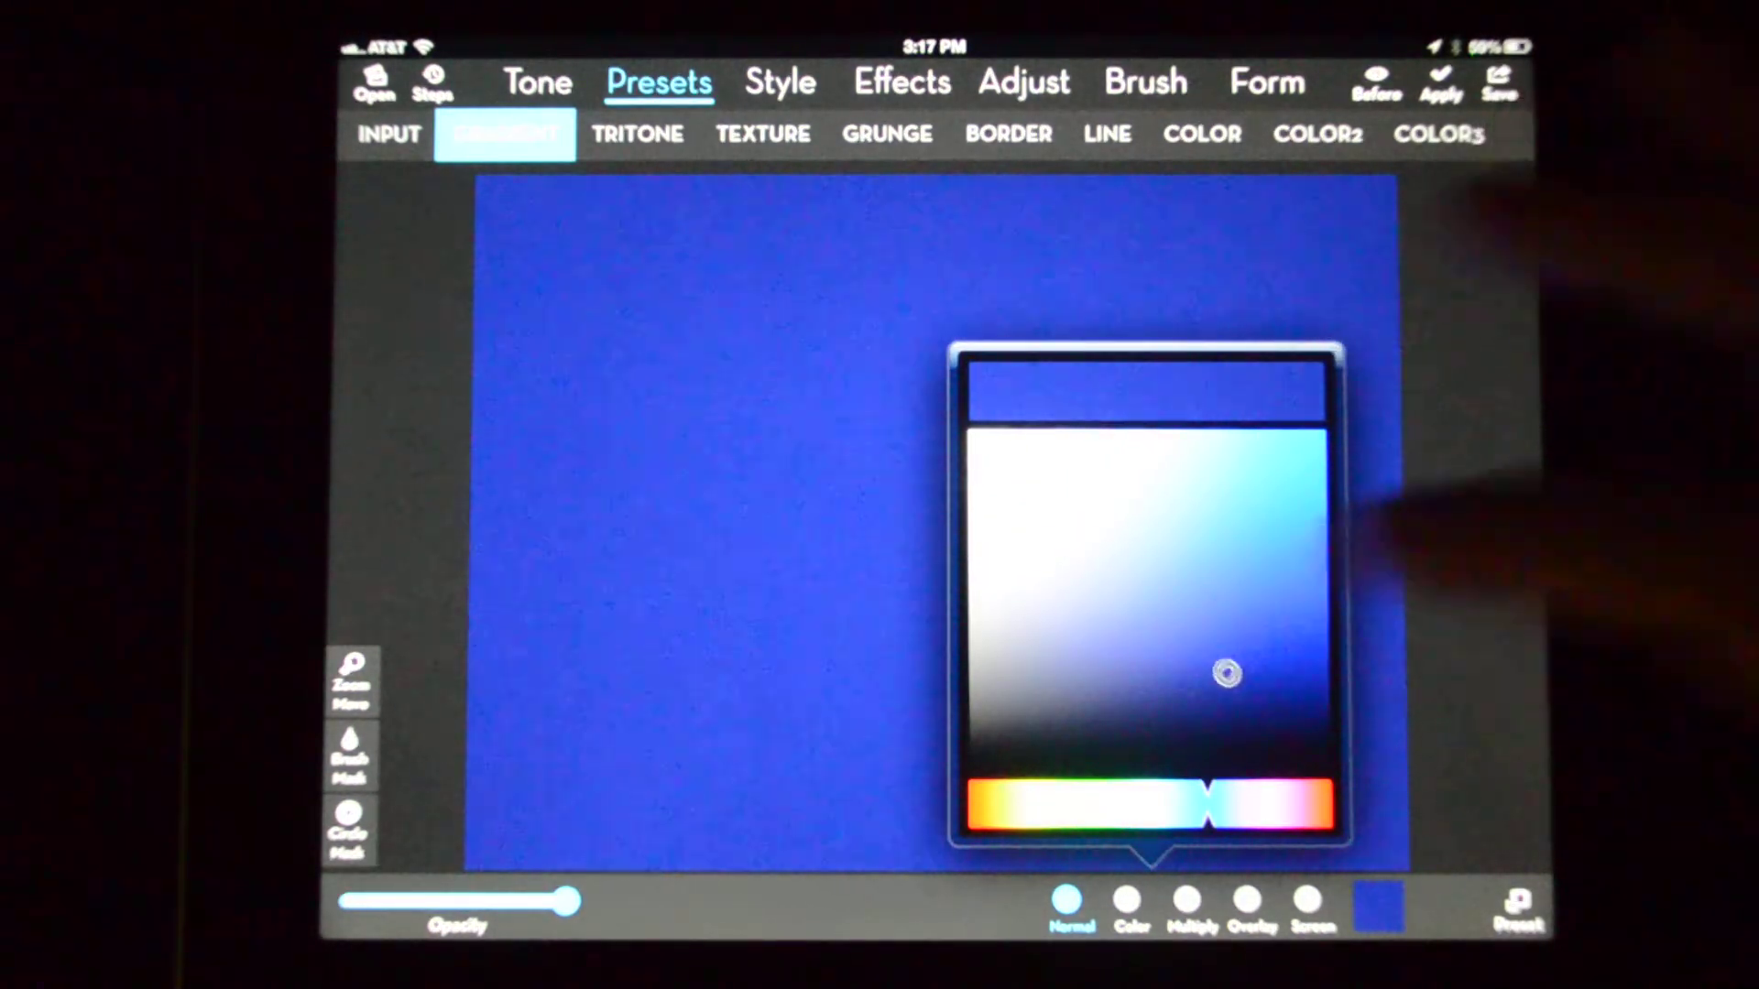
pyautogui.click(1511, 619)
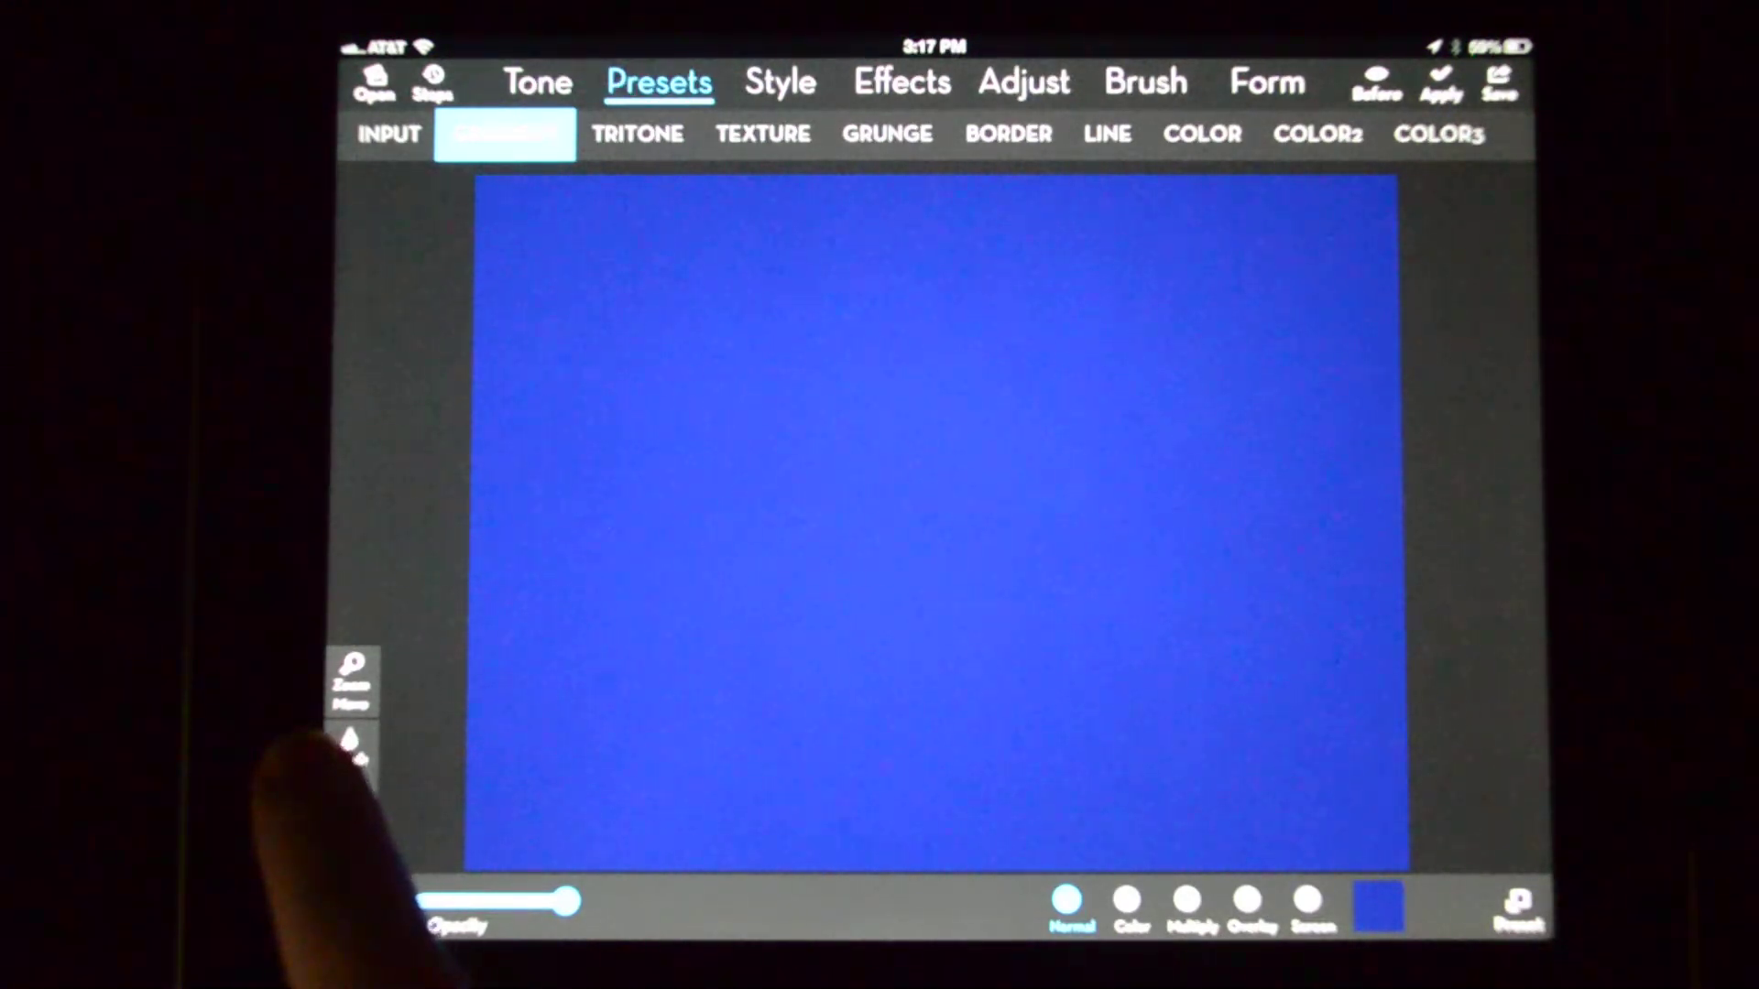
pyautogui.click(351, 757)
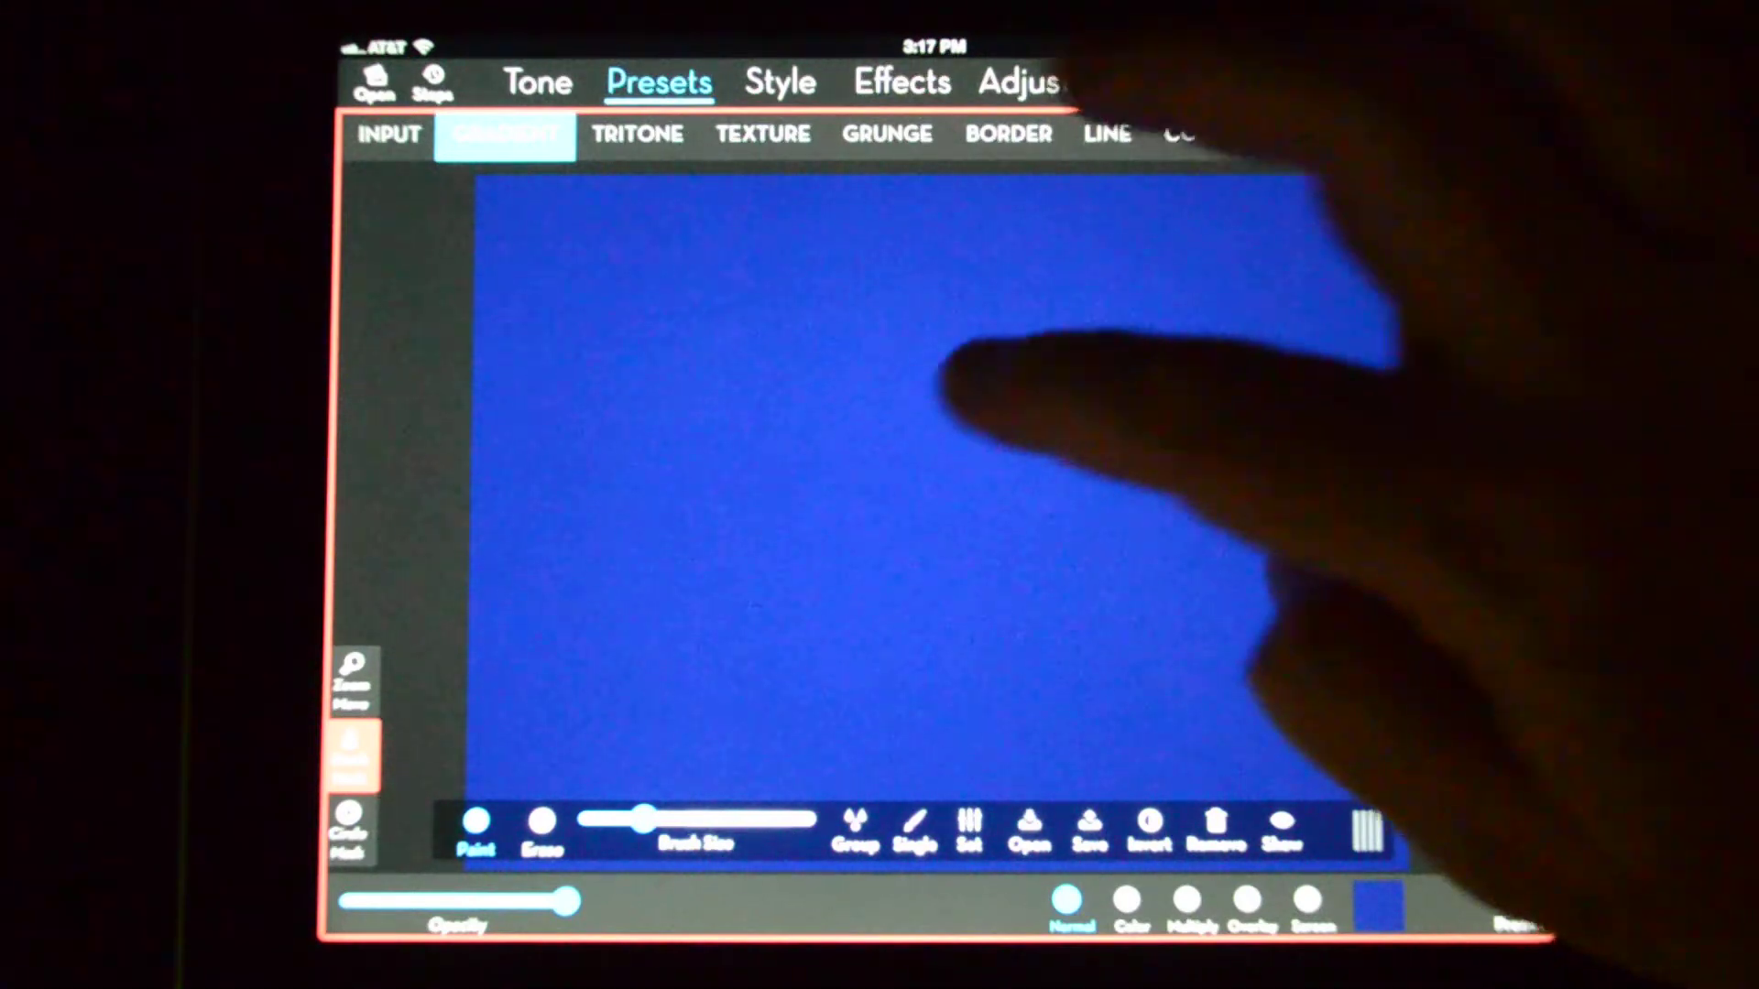
pyautogui.click(962, 412)
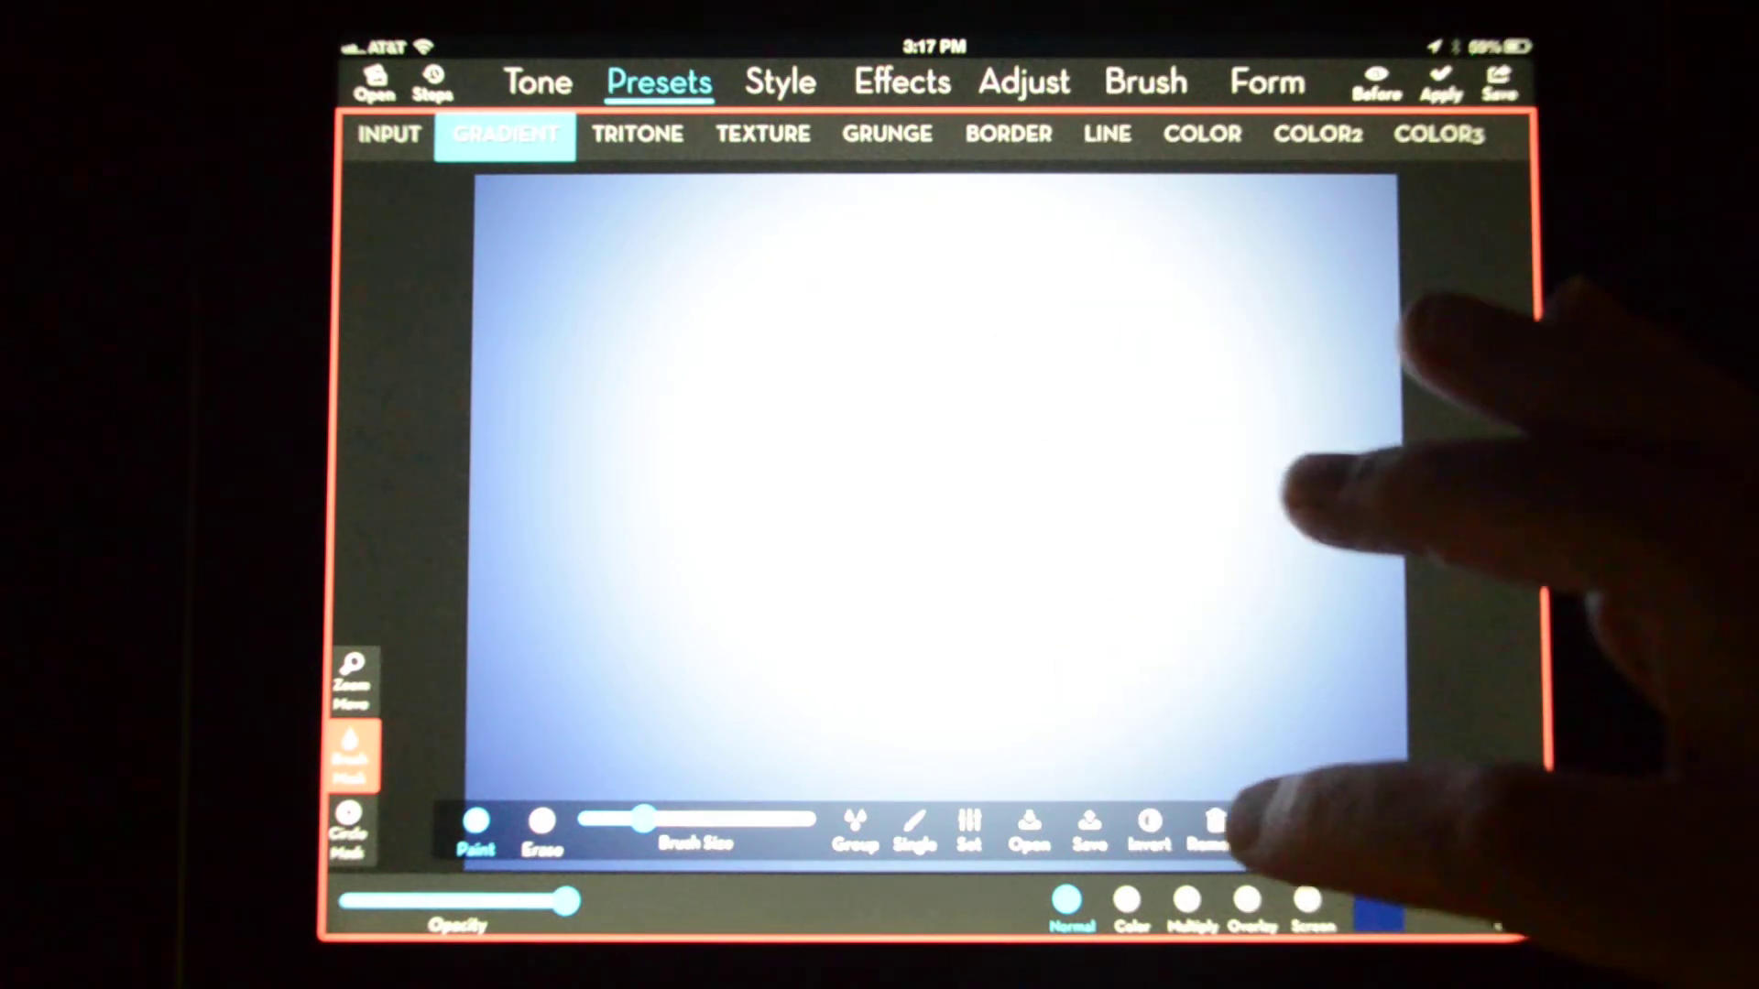
# Step: Clear the radial mask, choose the hexagon mask shape, and invert the mask
pyautogui.click(1216, 824)
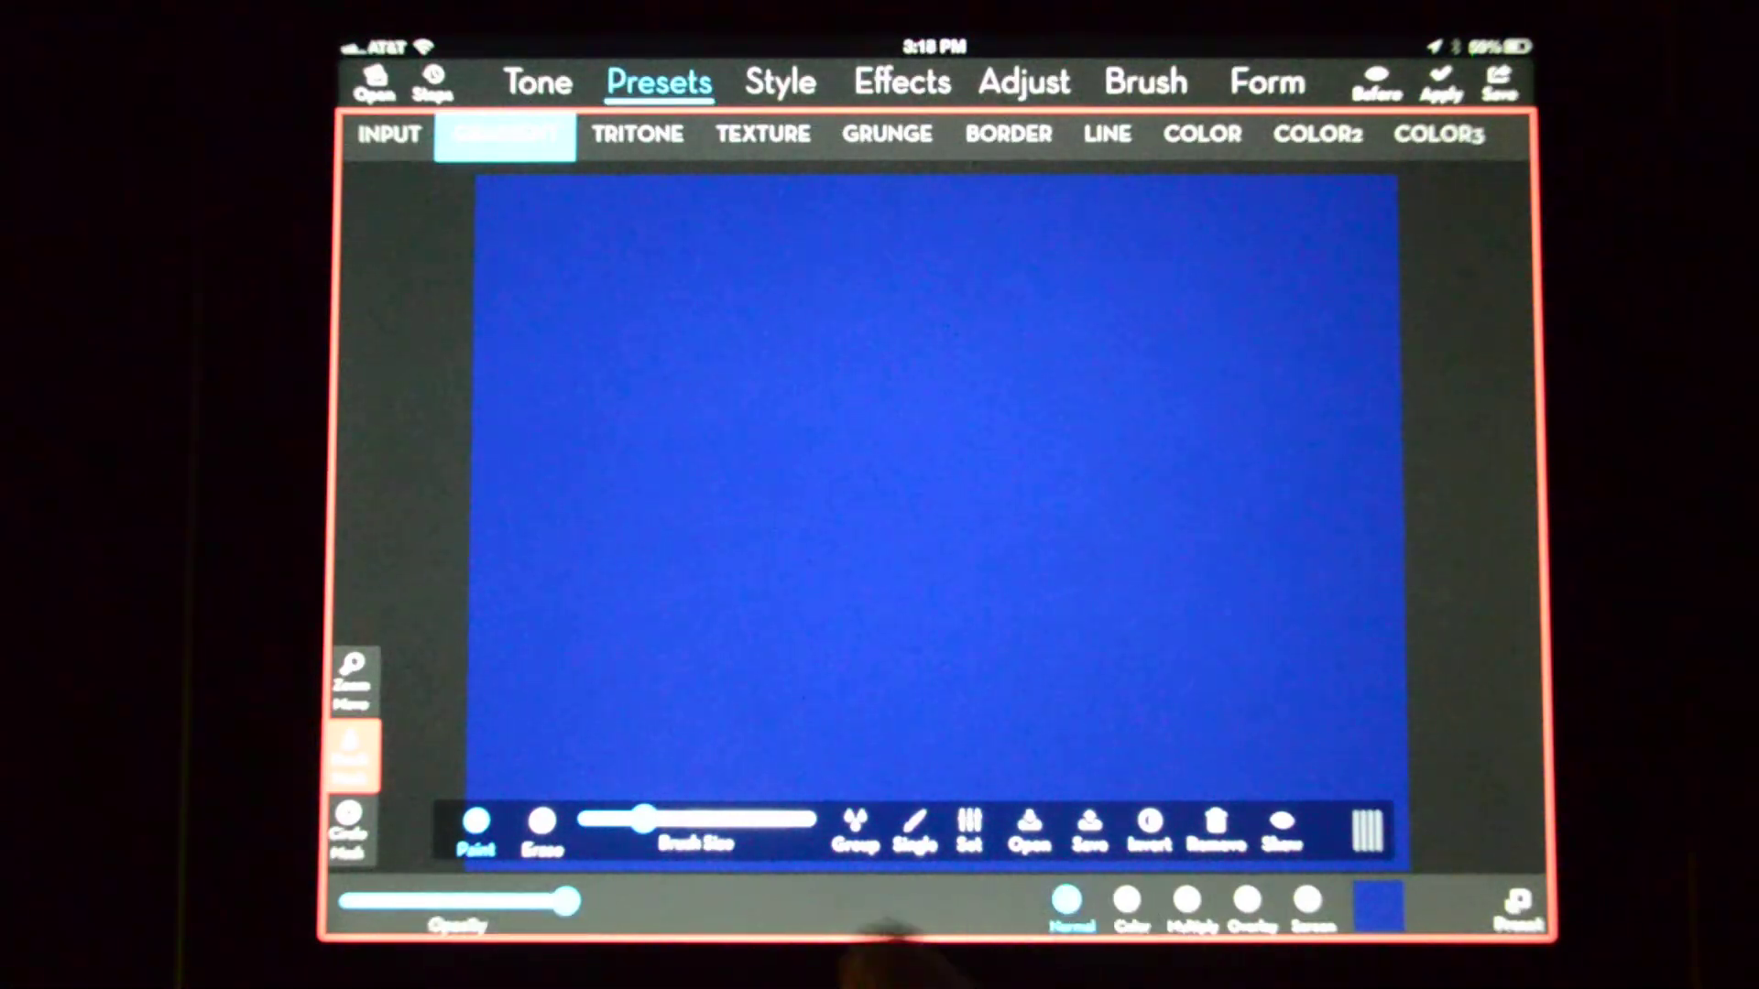
pyautogui.click(856, 822)
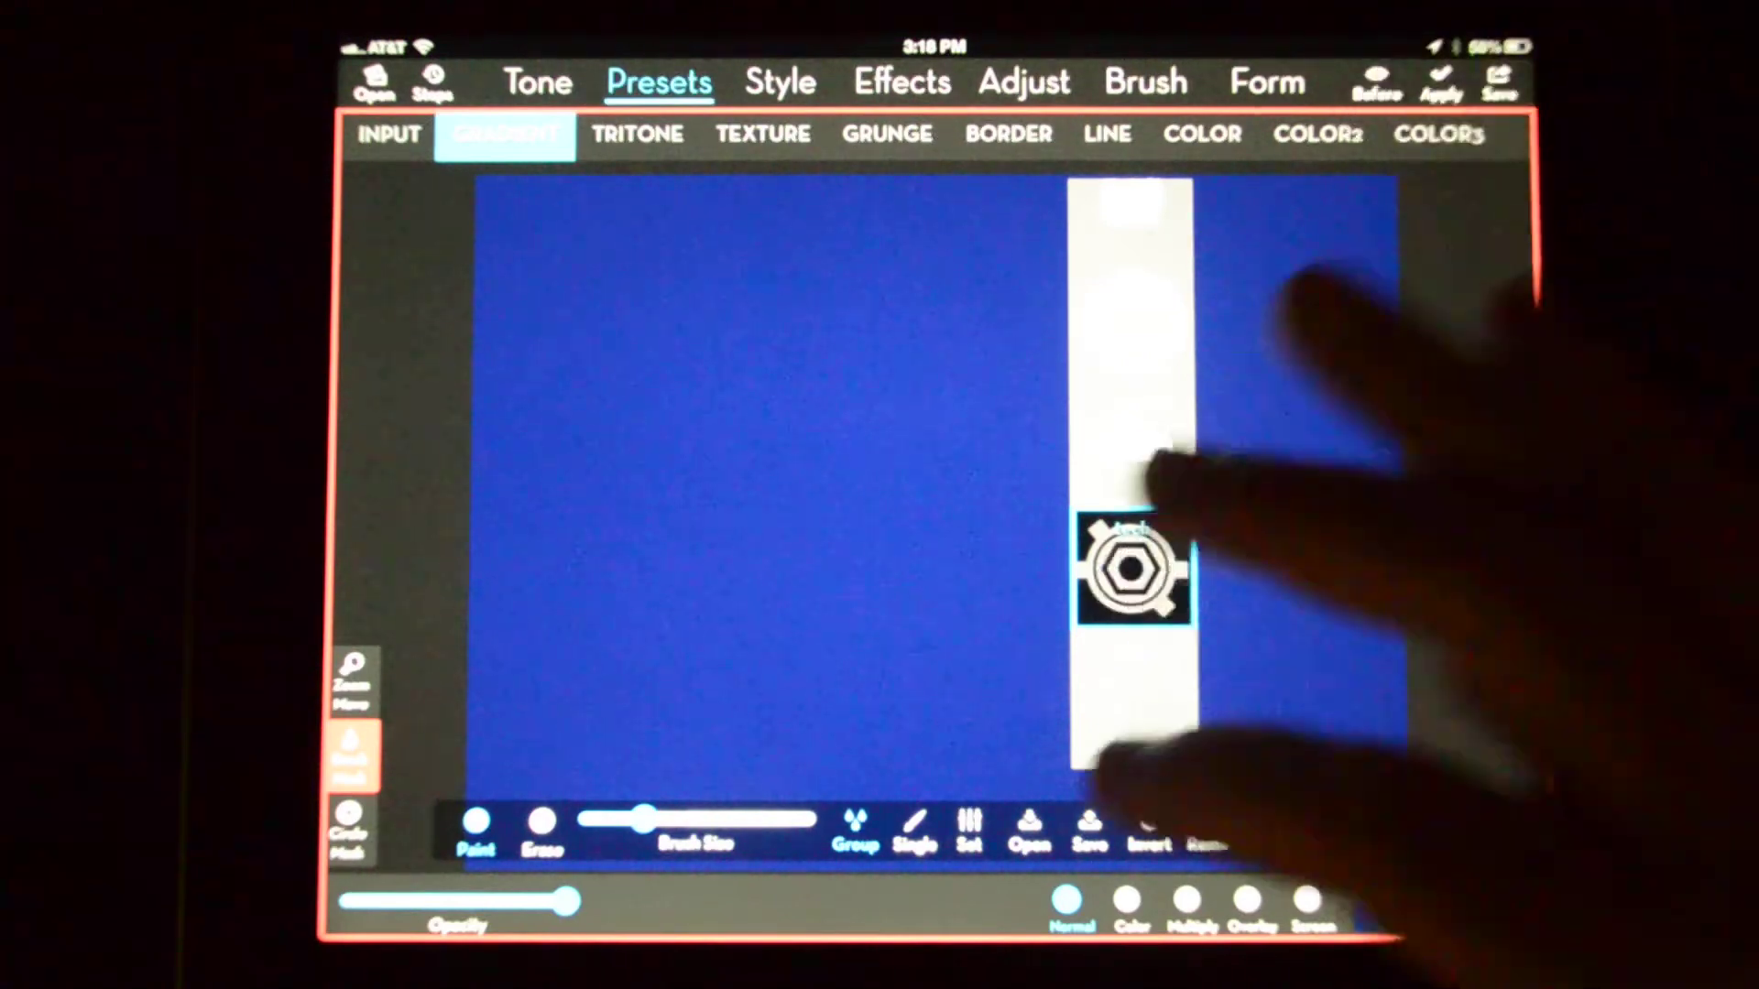
pyautogui.click(934, 453)
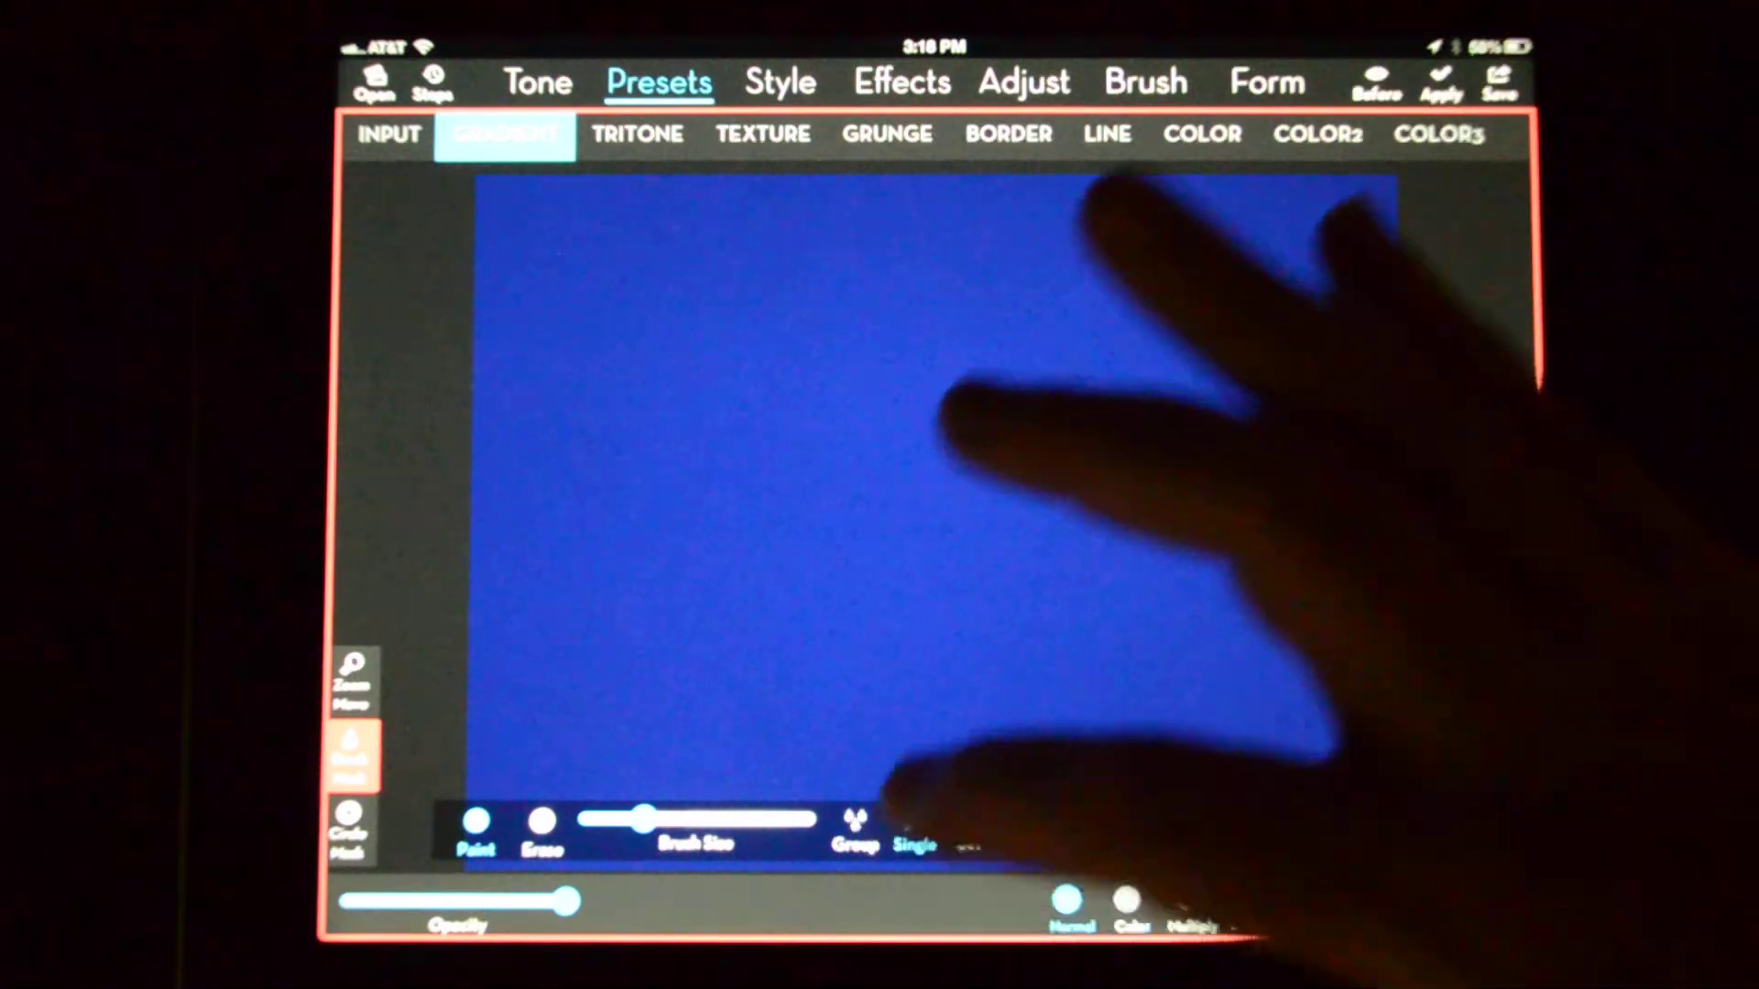
pyautogui.click(1154, 467)
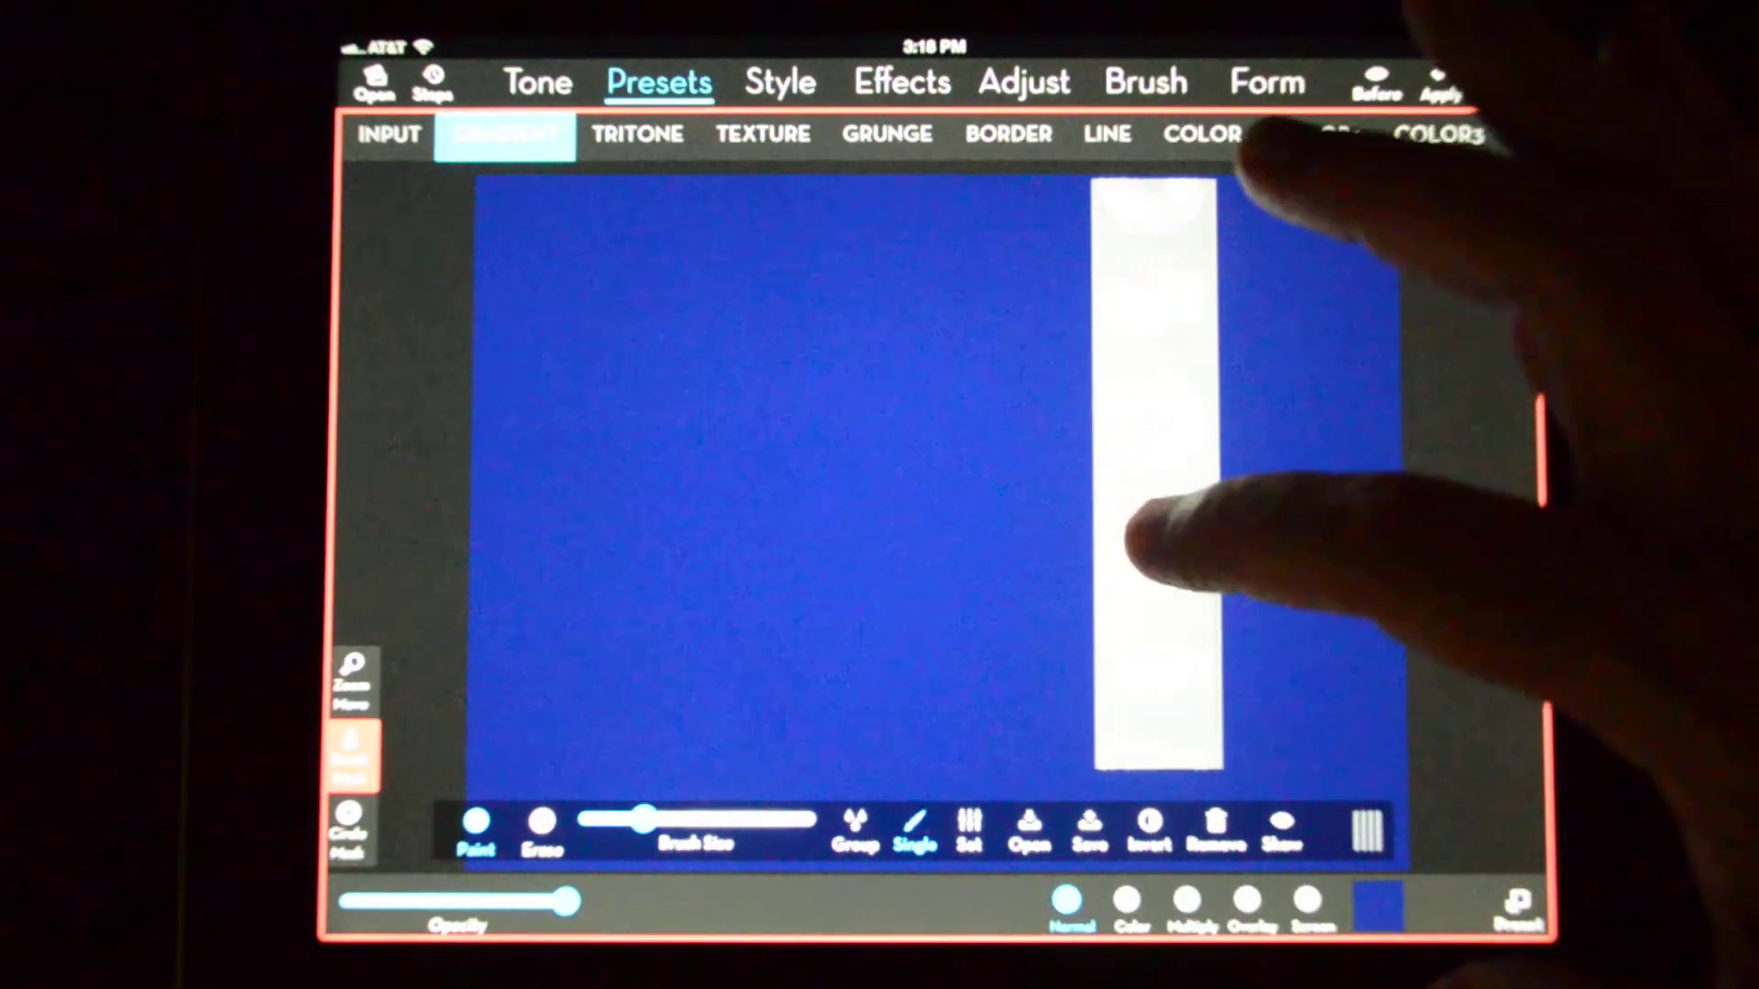
pyautogui.click(1151, 542)
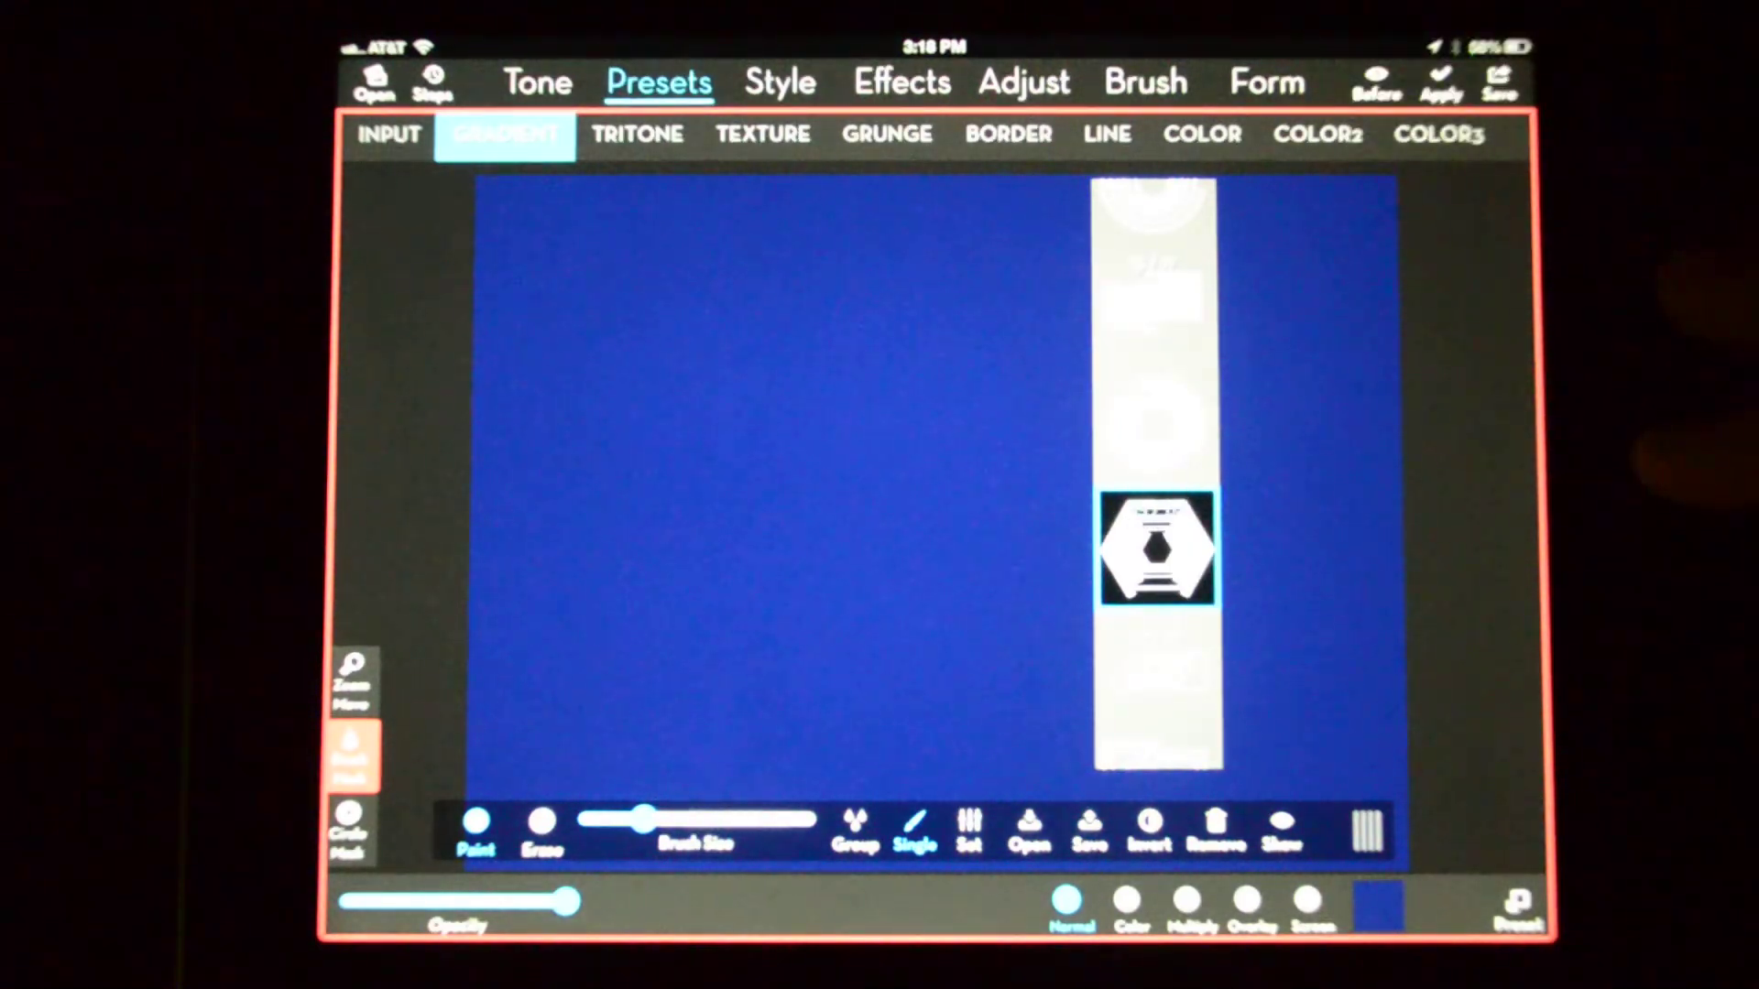
pyautogui.click(1456, 584)
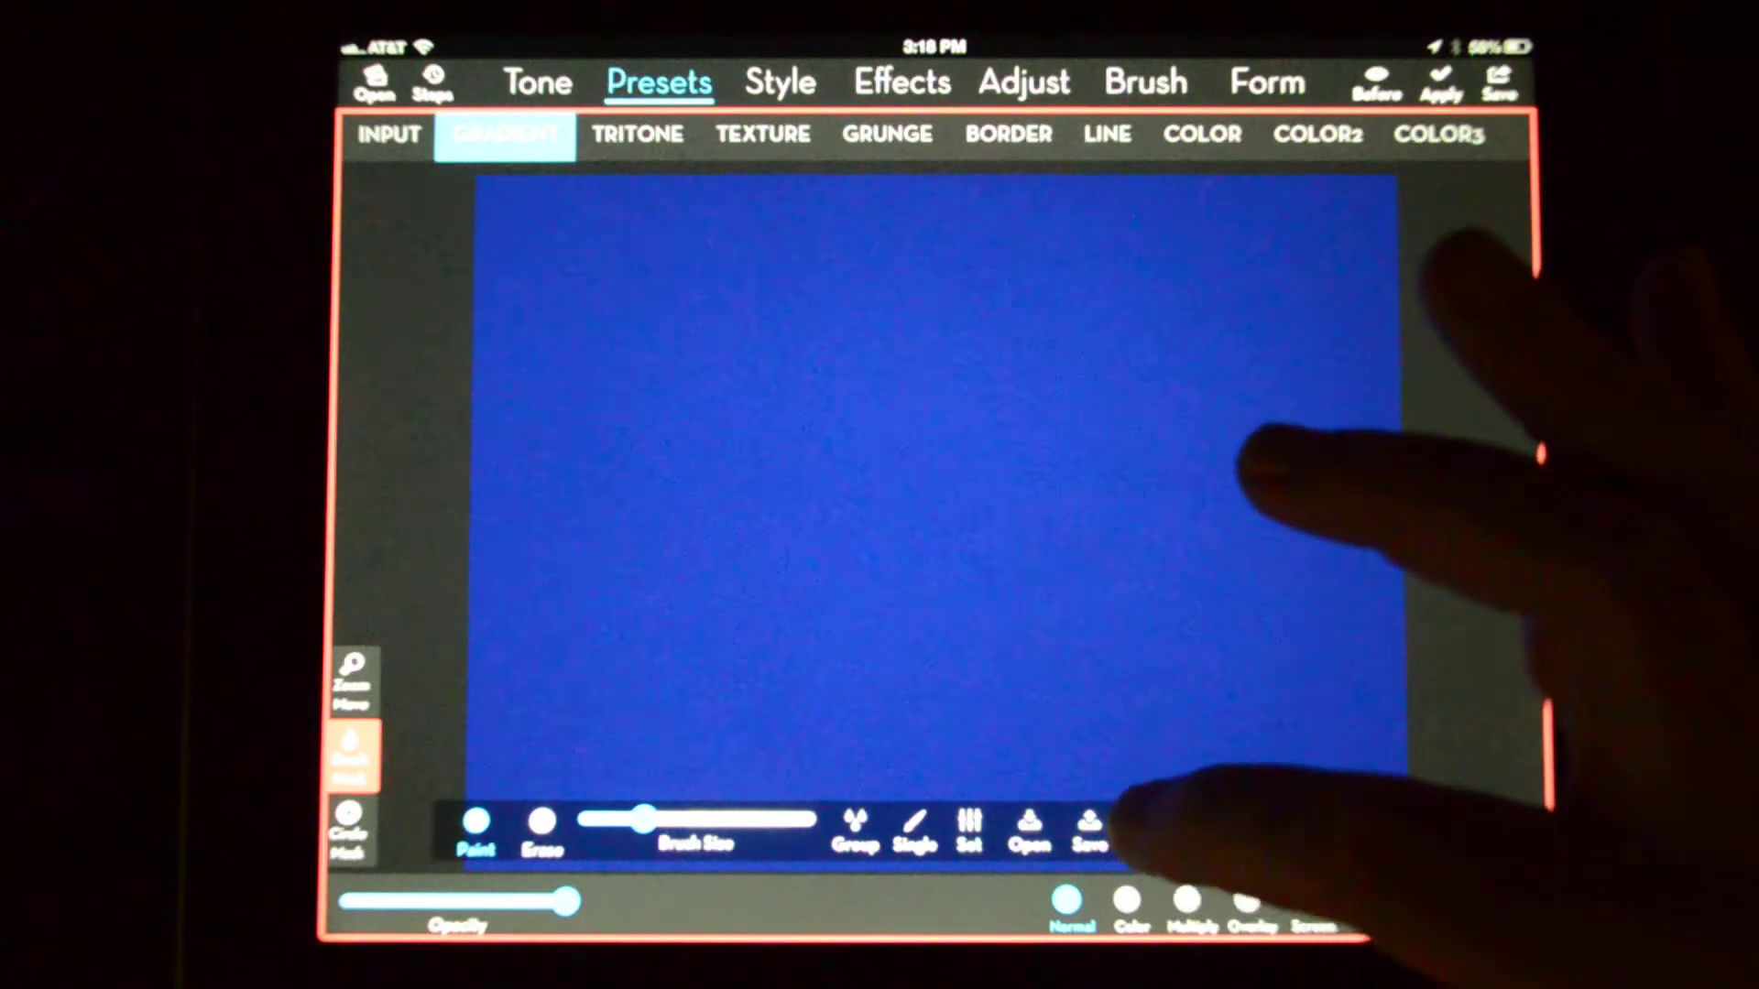
pyautogui.click(1150, 828)
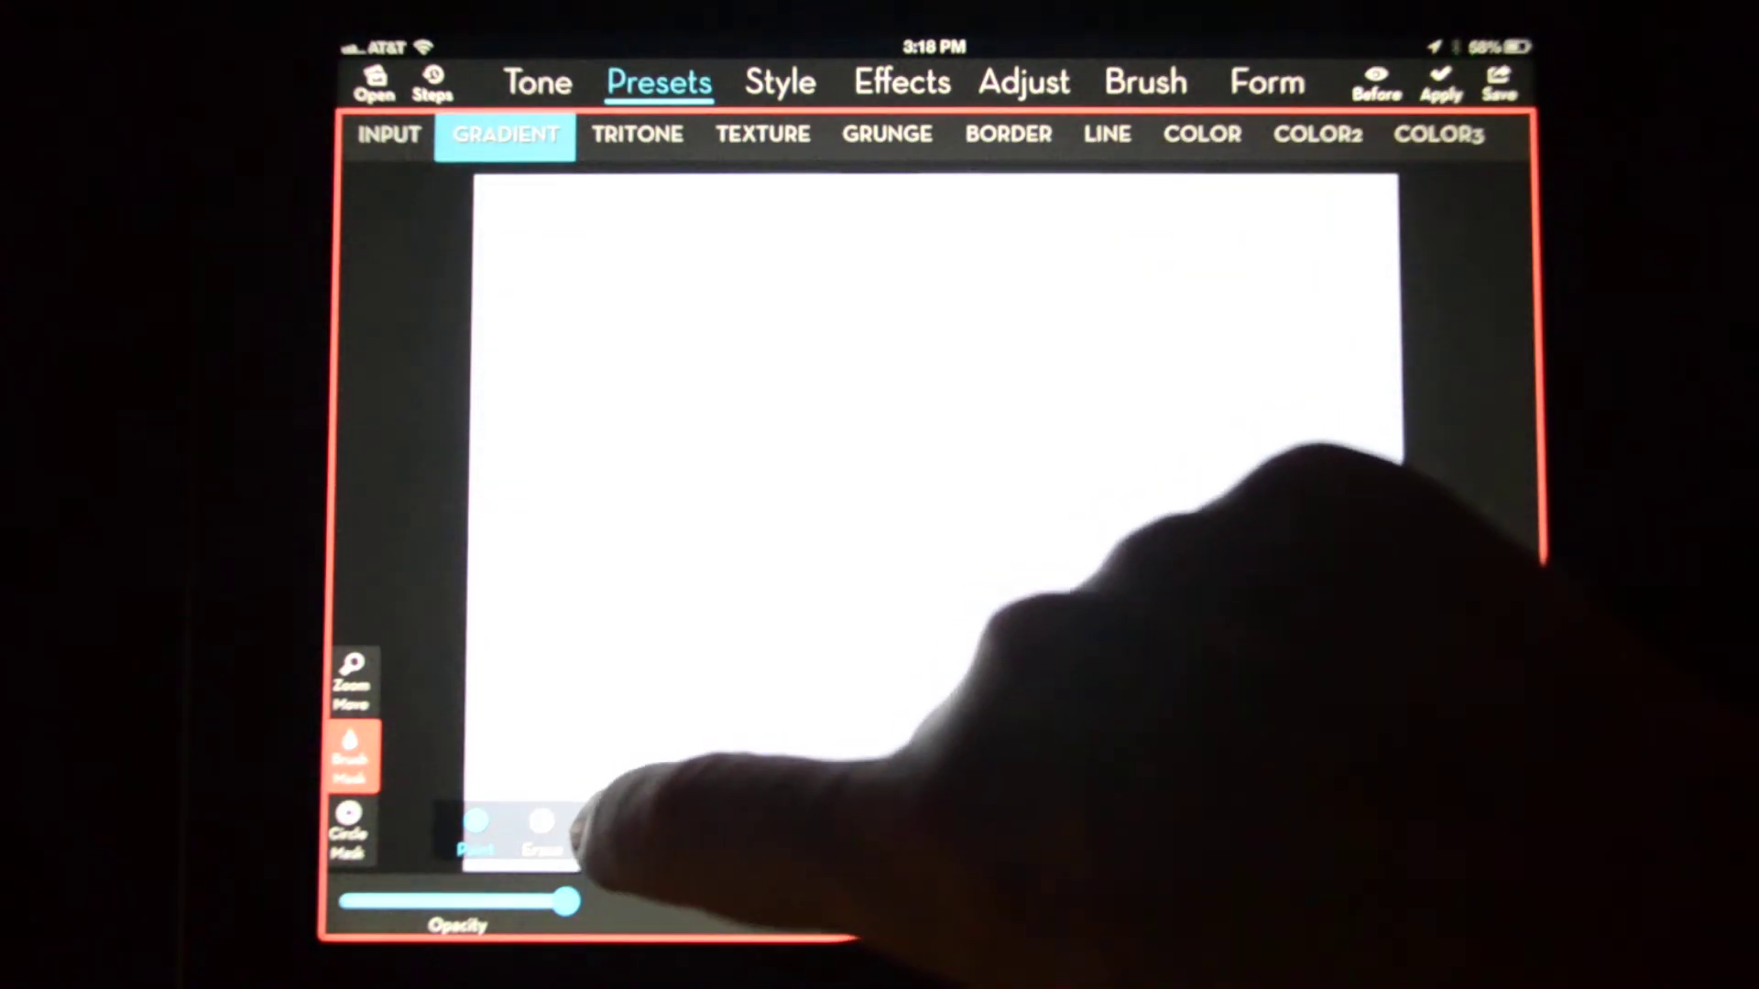
pyautogui.click(599, 825)
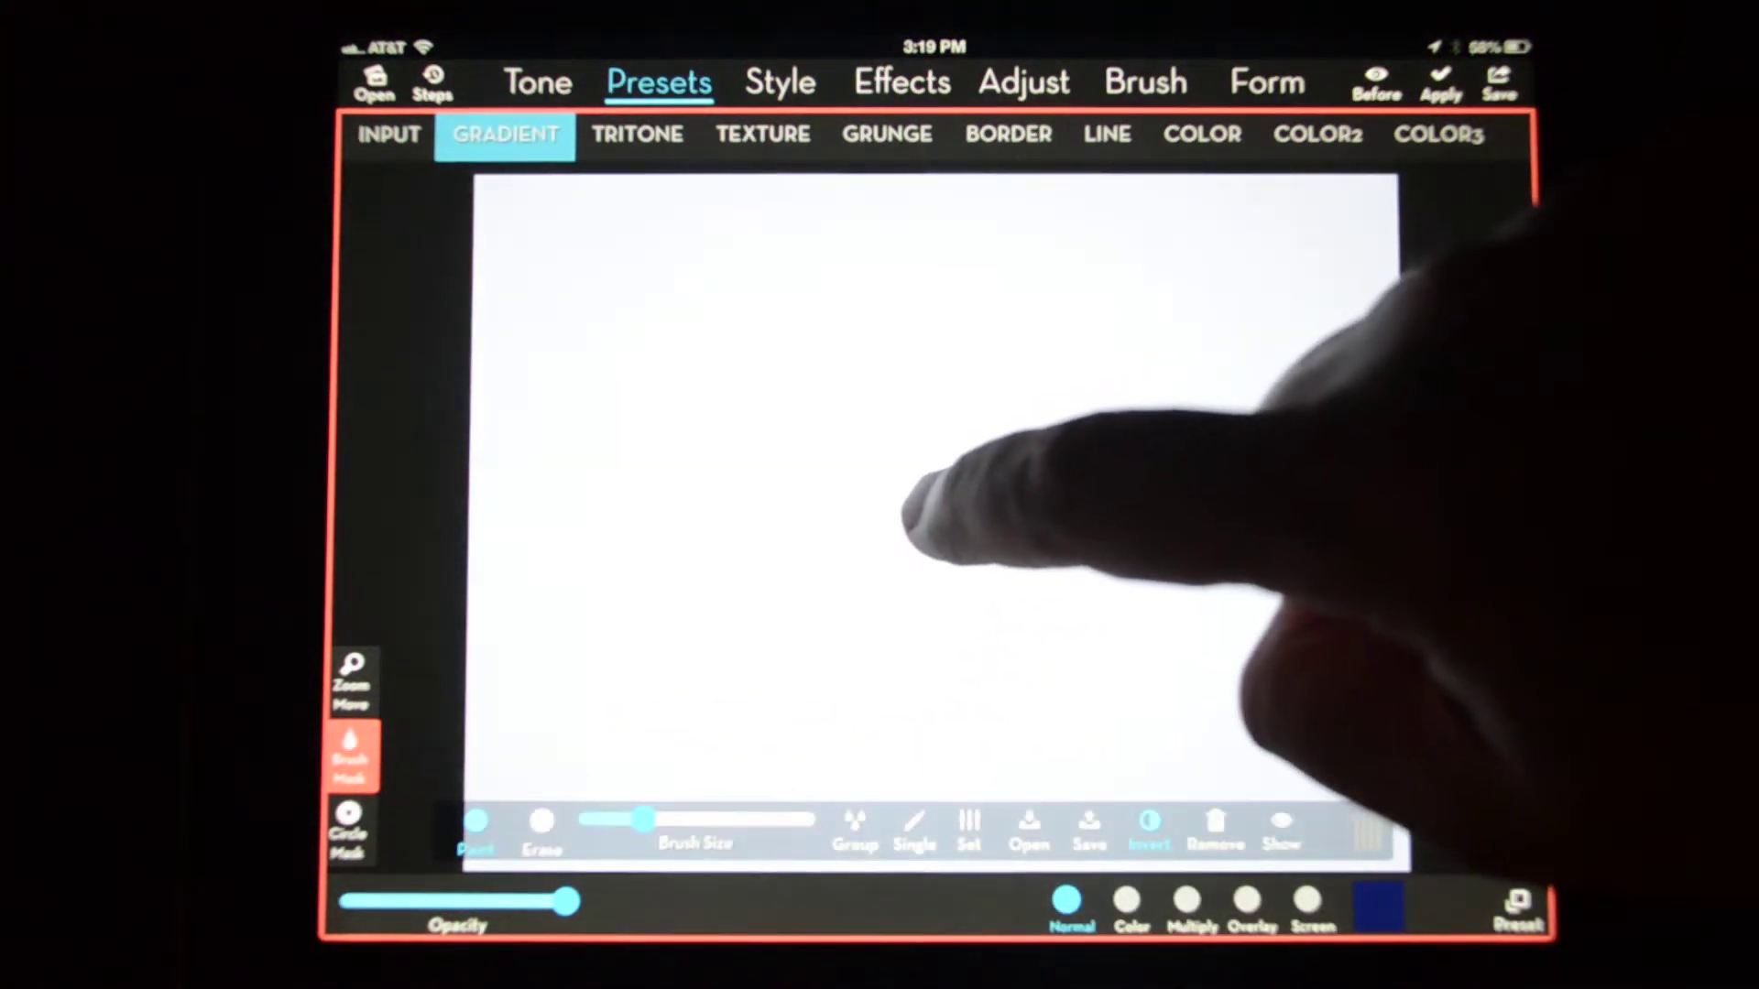
# Step: Stamp the hexagon mask onto the canvas and toggle Show on and off to check it
pyautogui.click(914, 520)
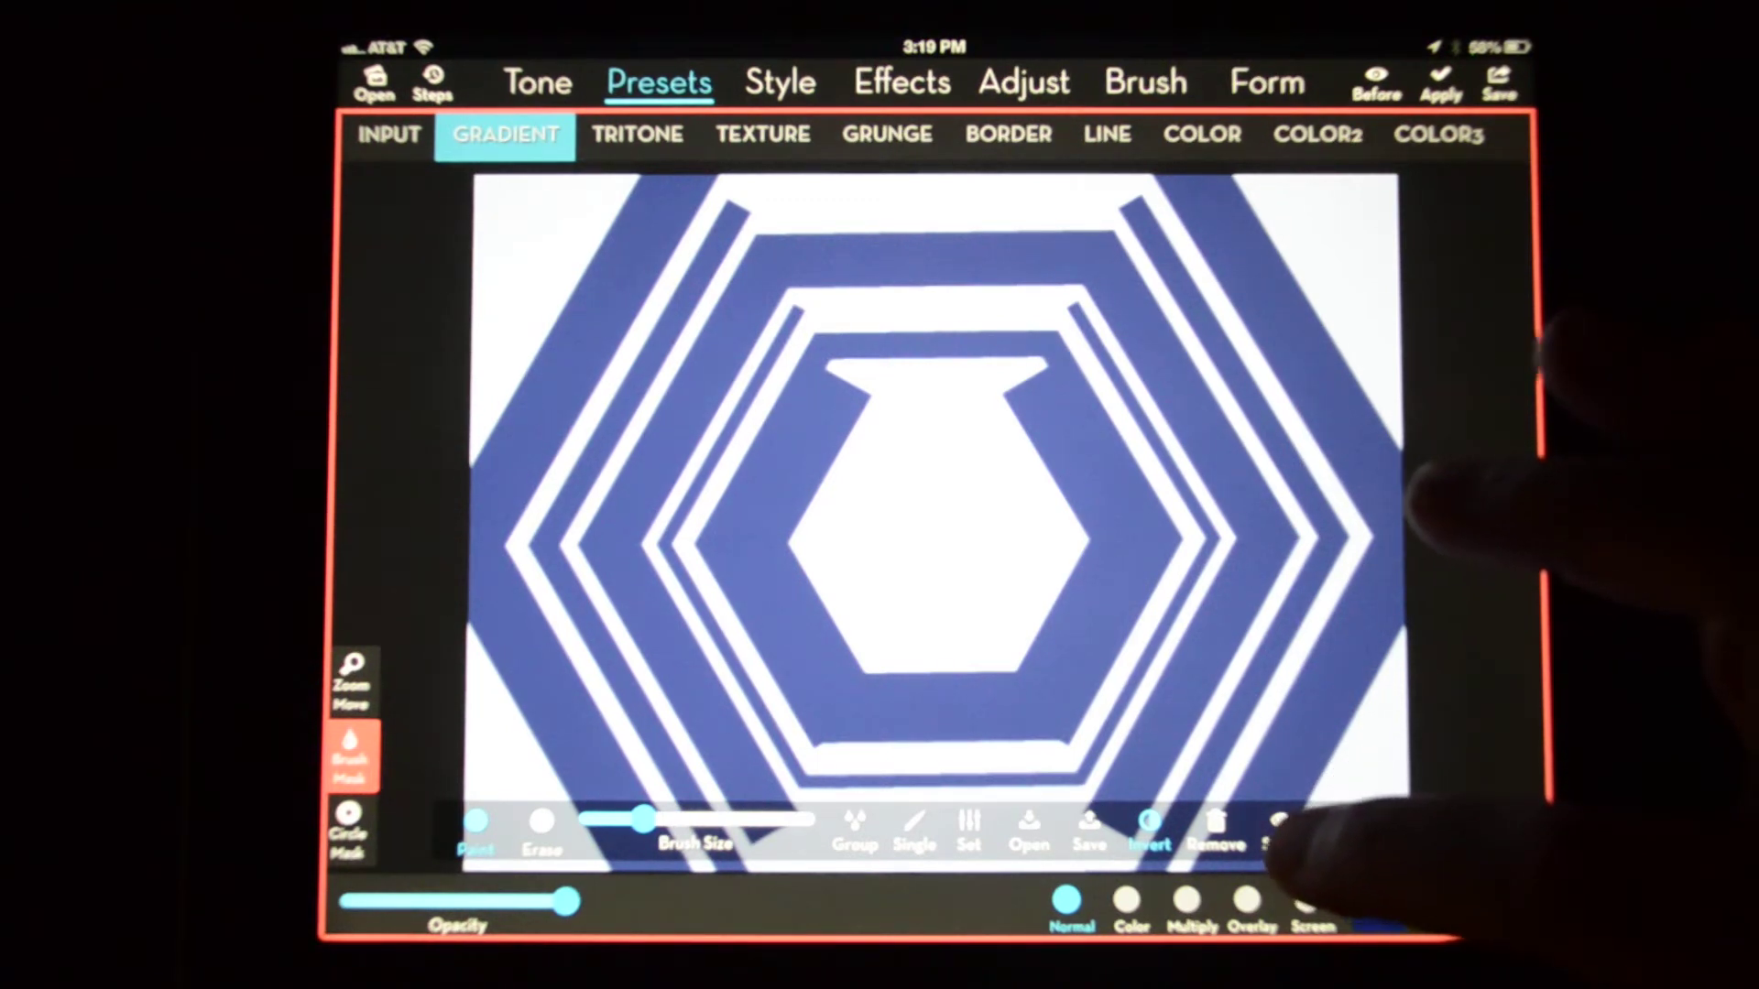
pyautogui.click(1278, 827)
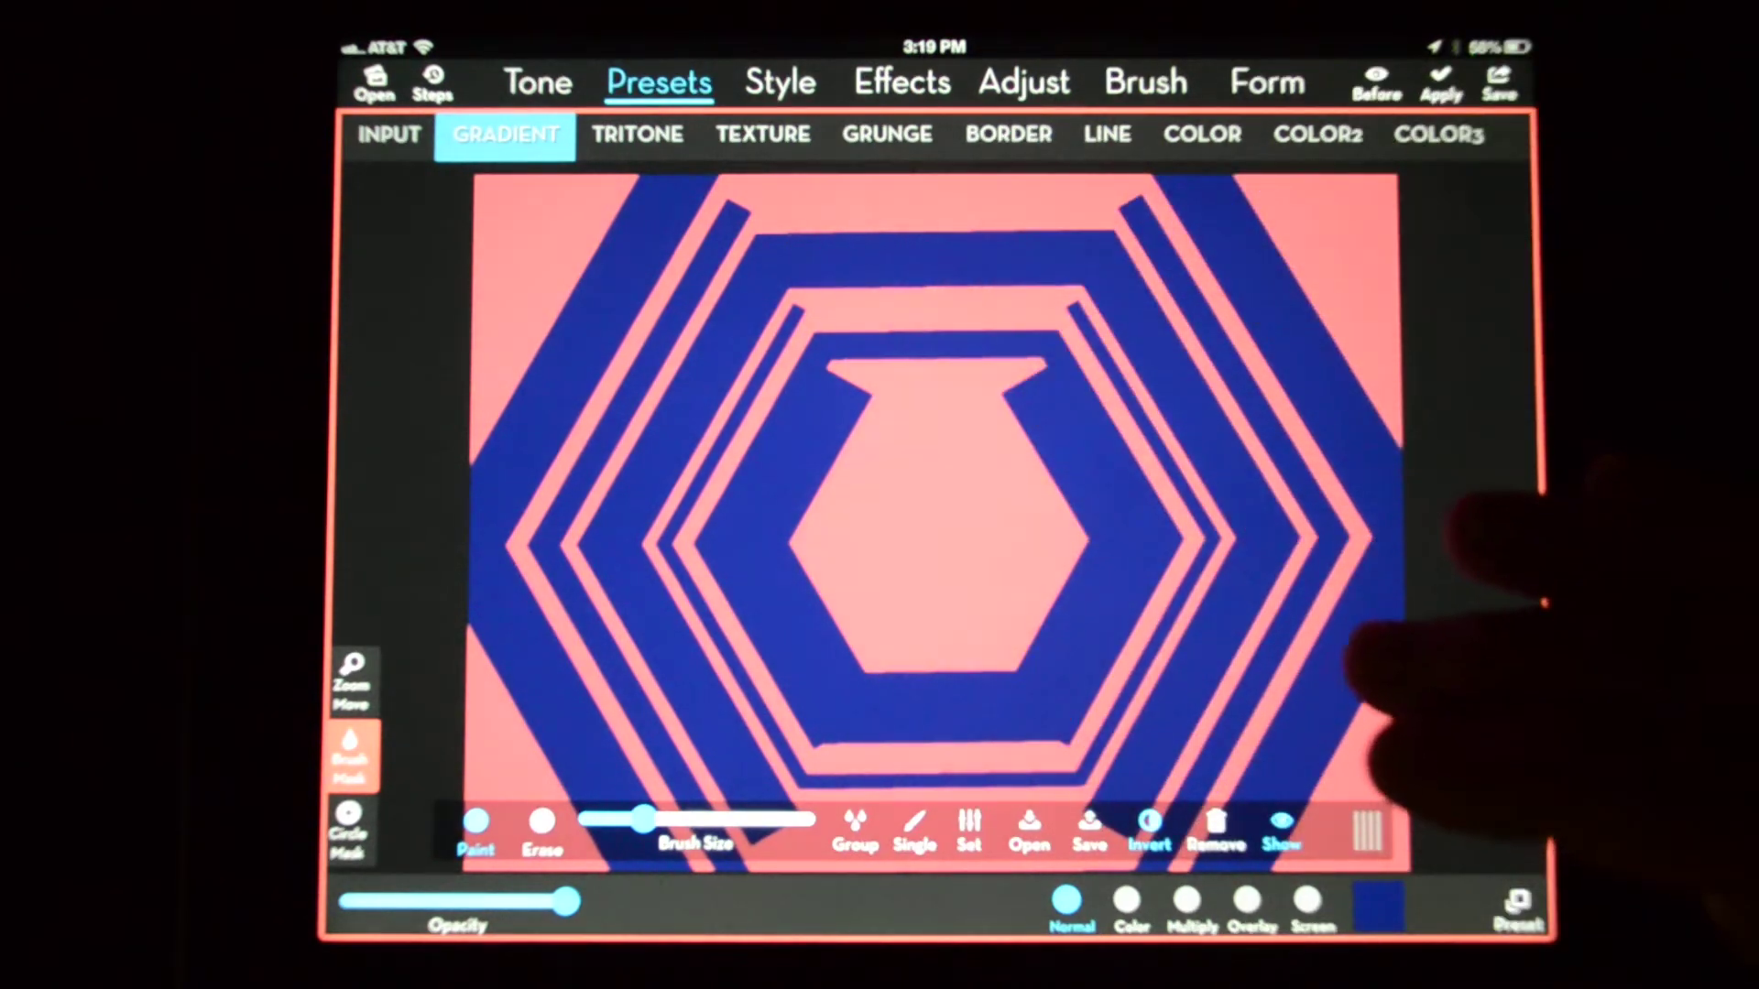
pyautogui.click(1280, 825)
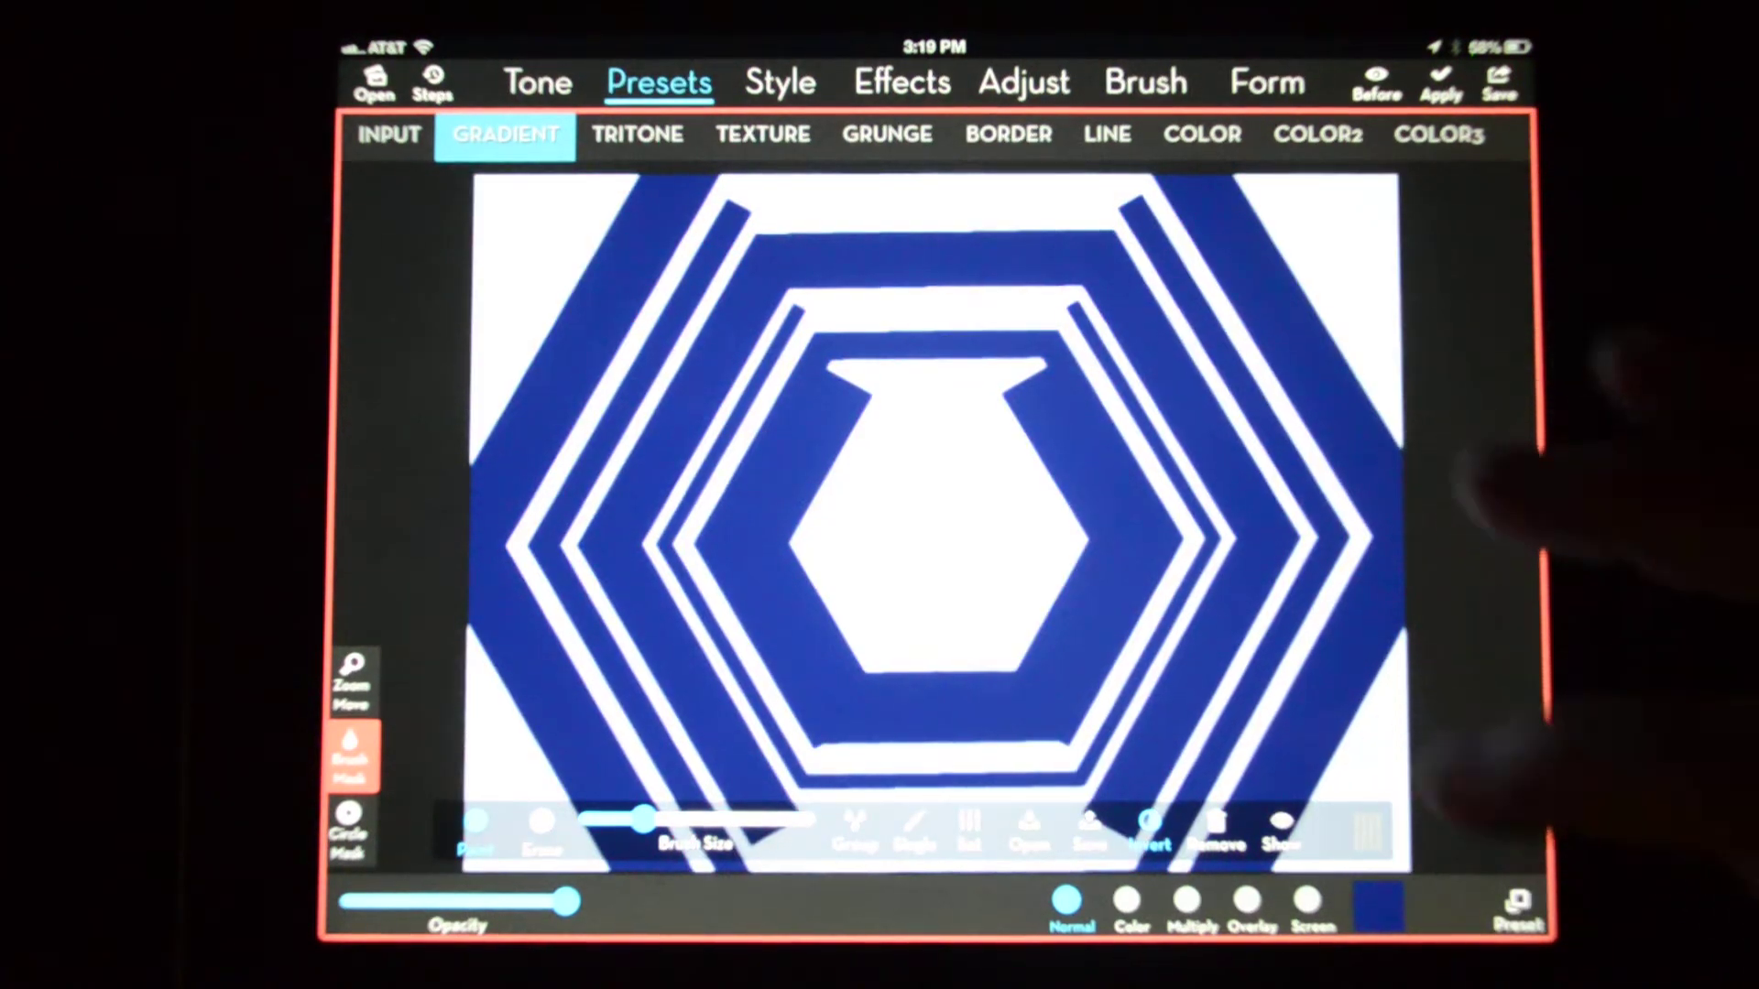
pyautogui.moveTo(1361, 824)
pyautogui.mouseDown()
pyautogui.moveTo(1457, 440)
pyautogui.moveTo(1361, 825)
pyautogui.mouseUp()
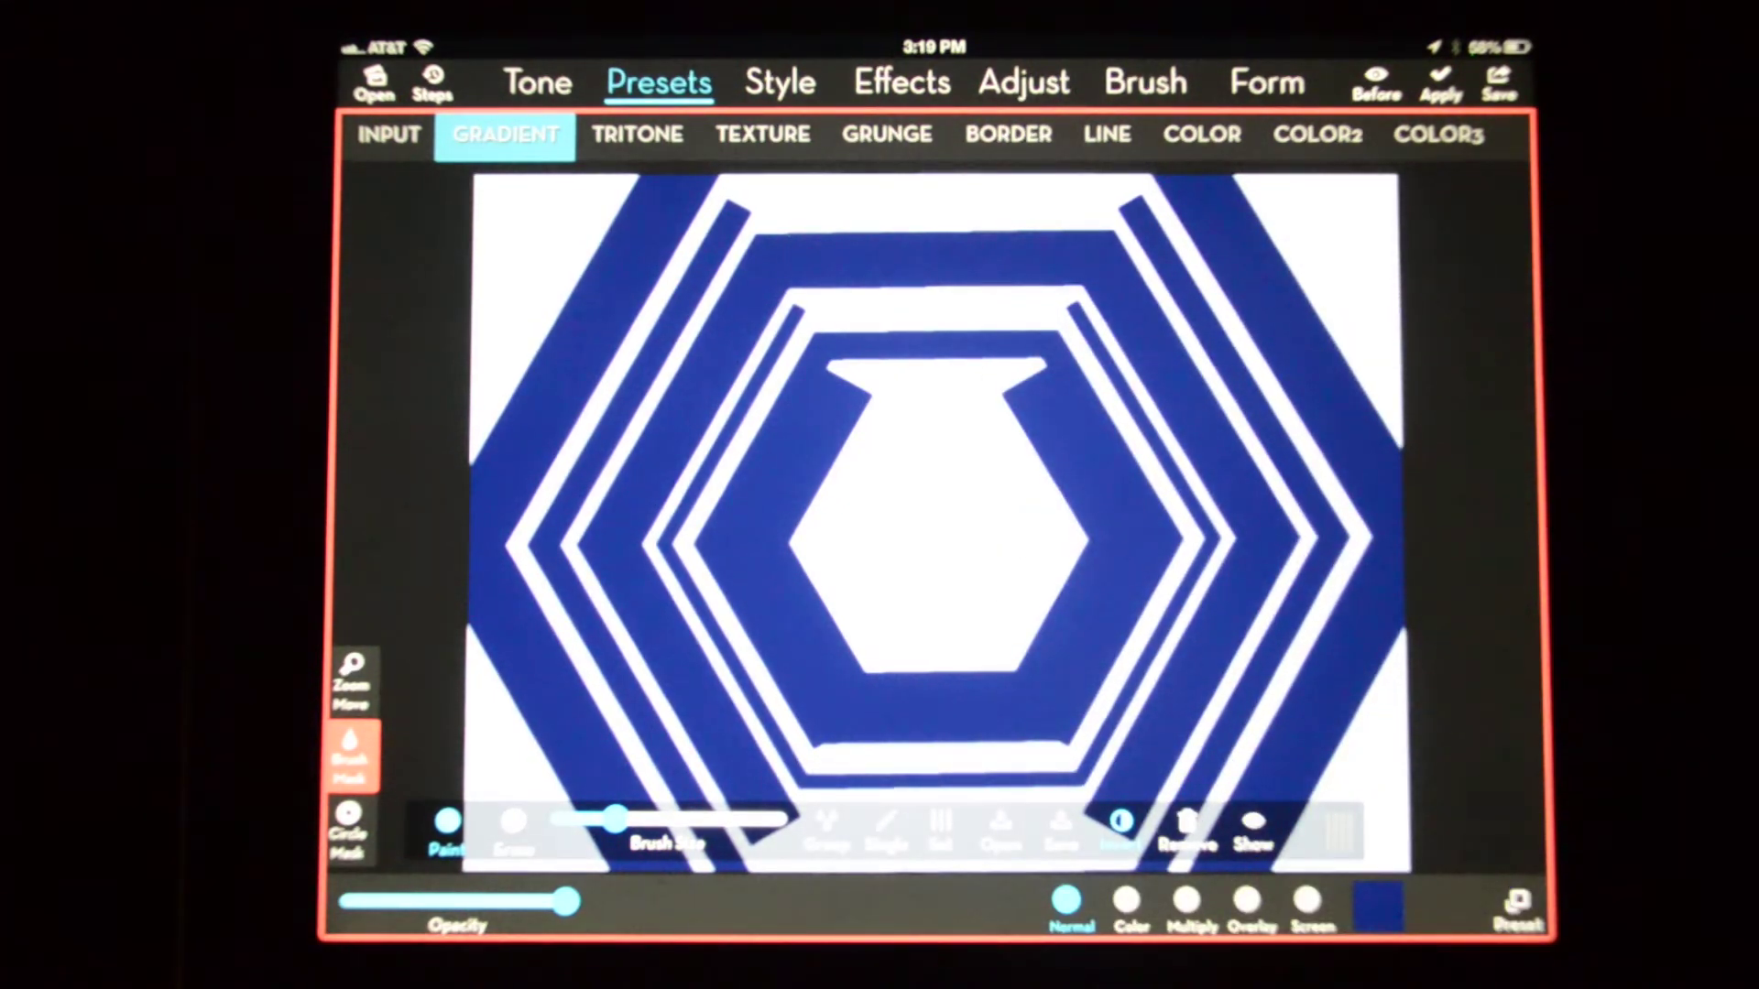
pyautogui.click(1440, 82)
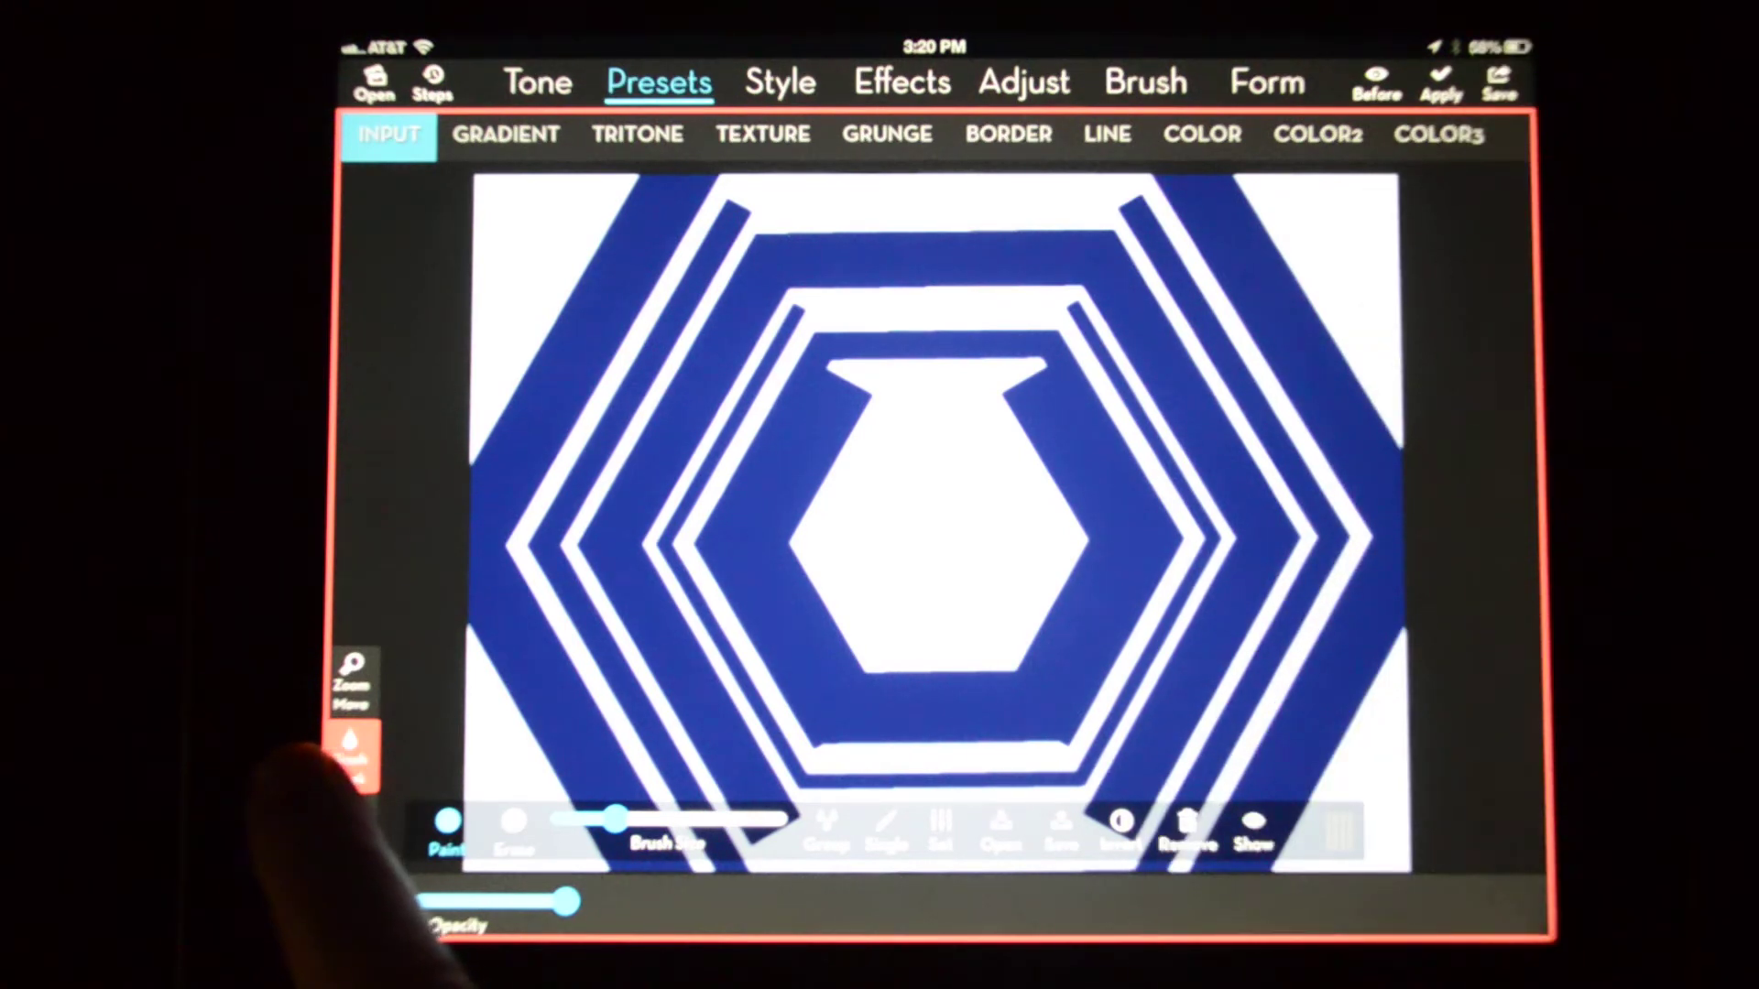
pyautogui.click(351, 754)
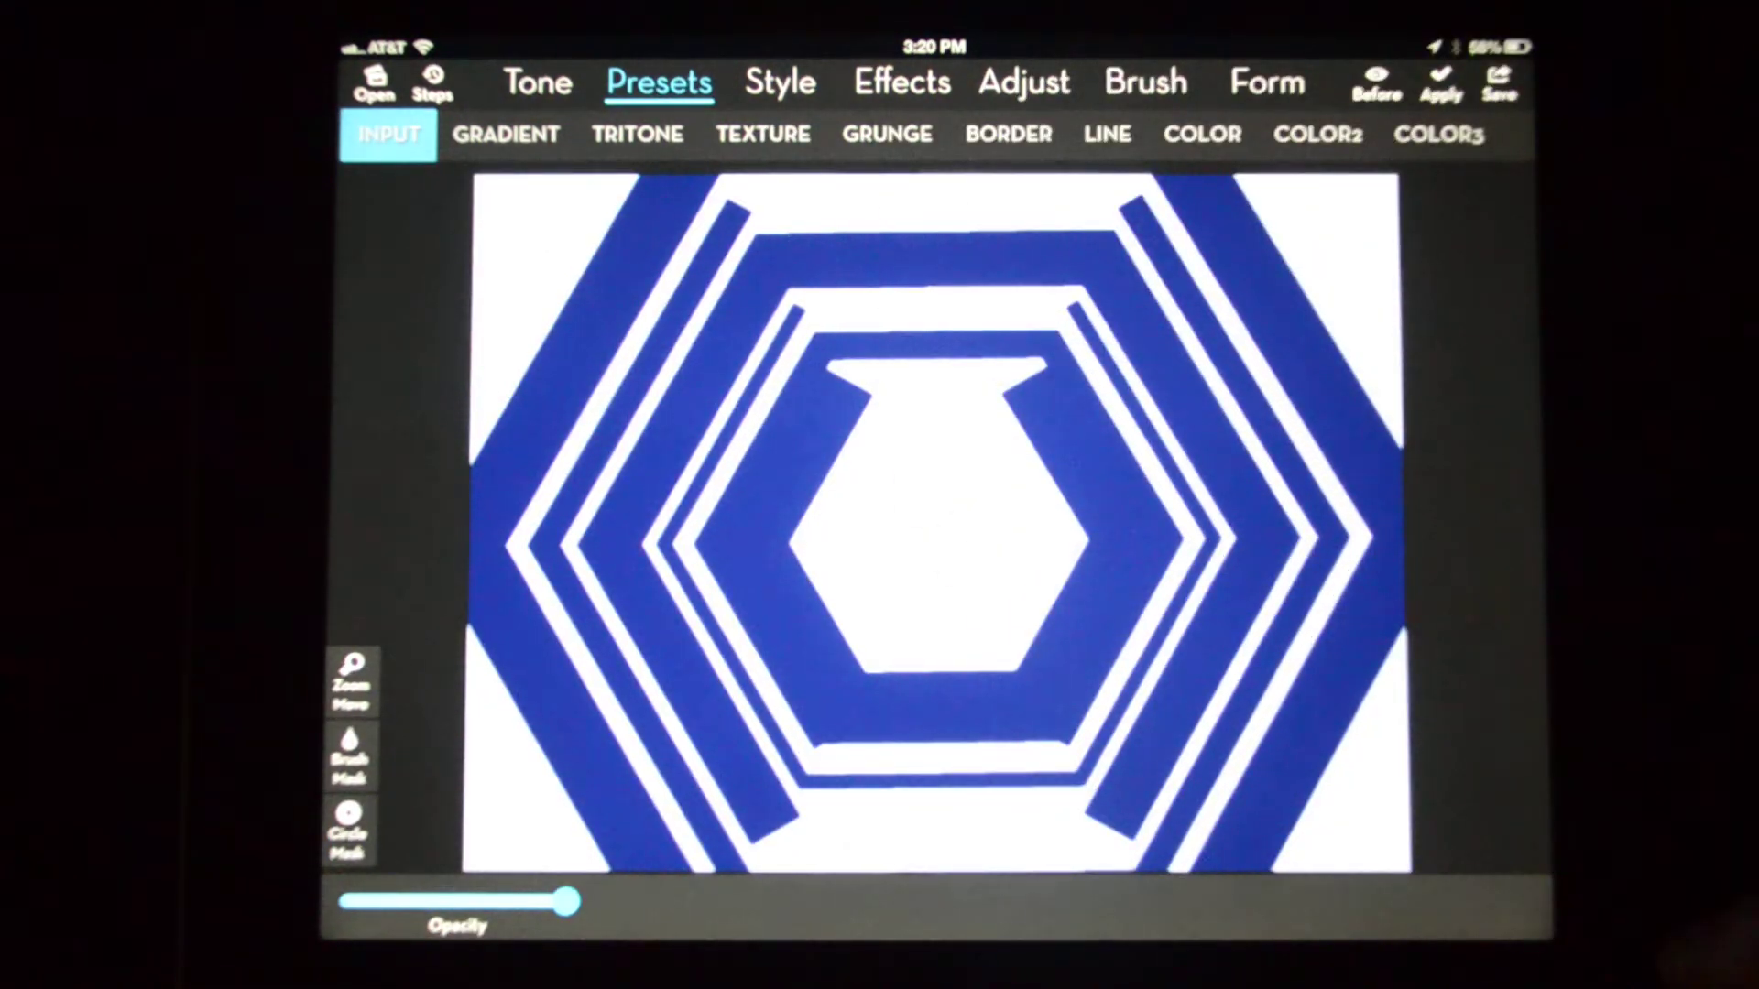
pyautogui.click(352, 684)
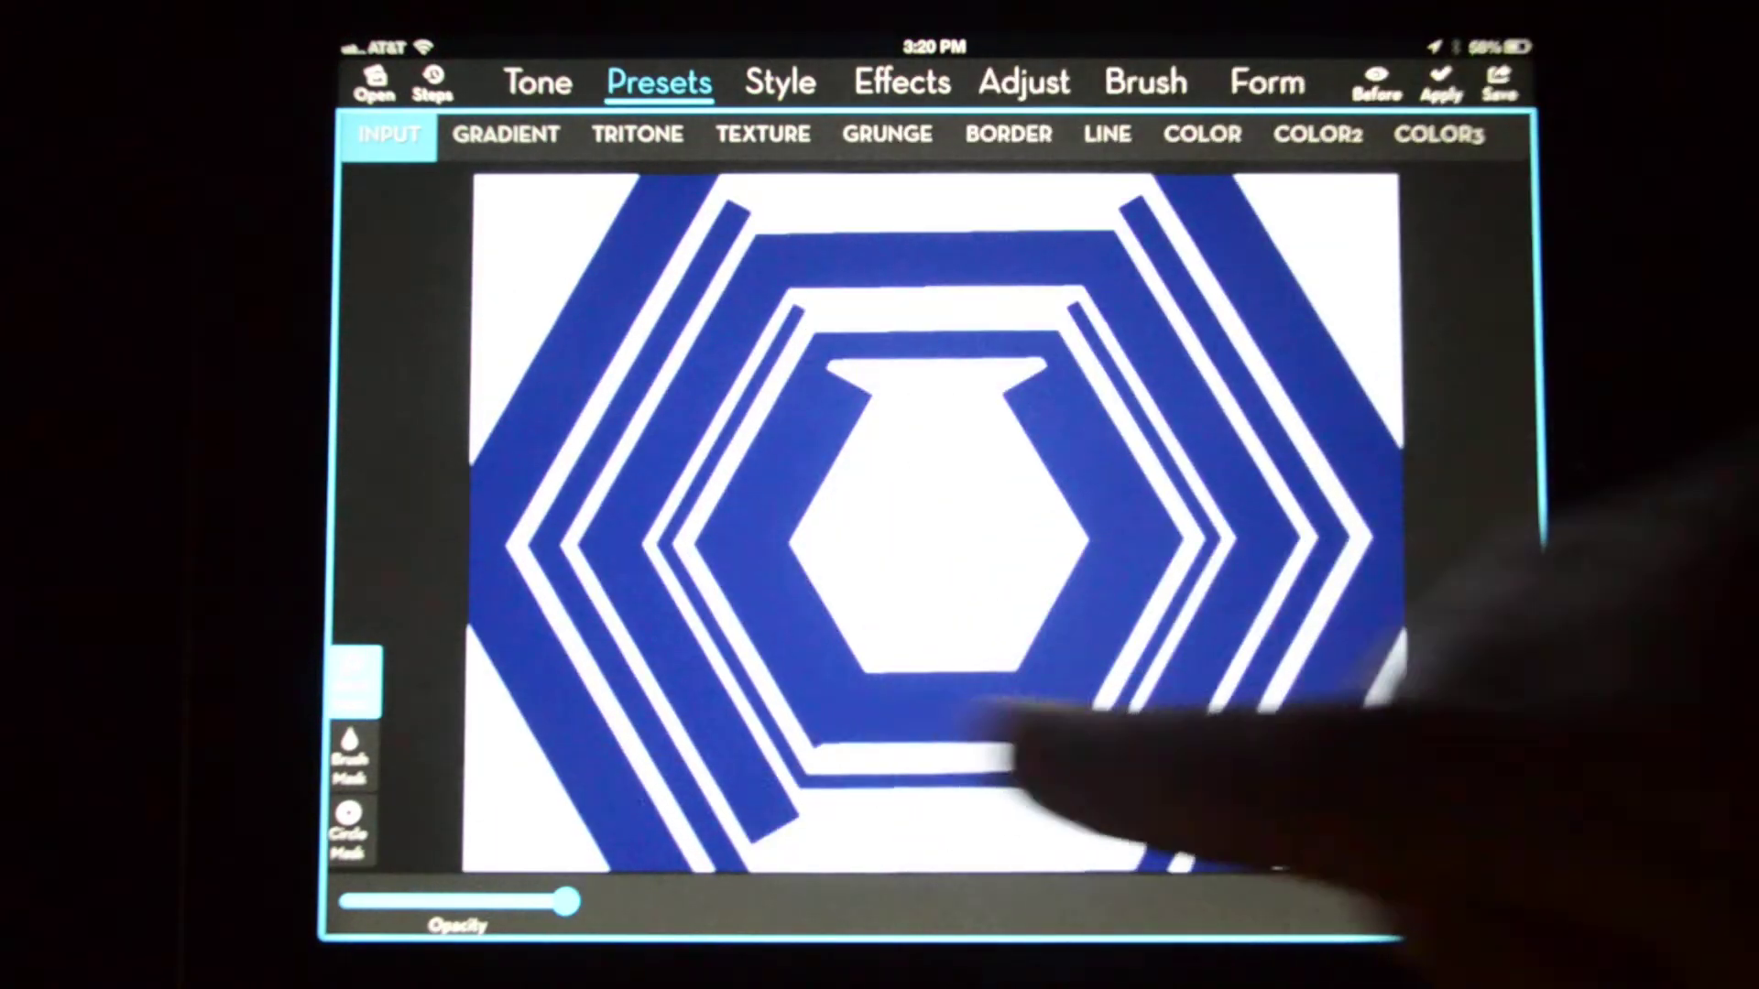
pyautogui.scroll(3, 935, 522)
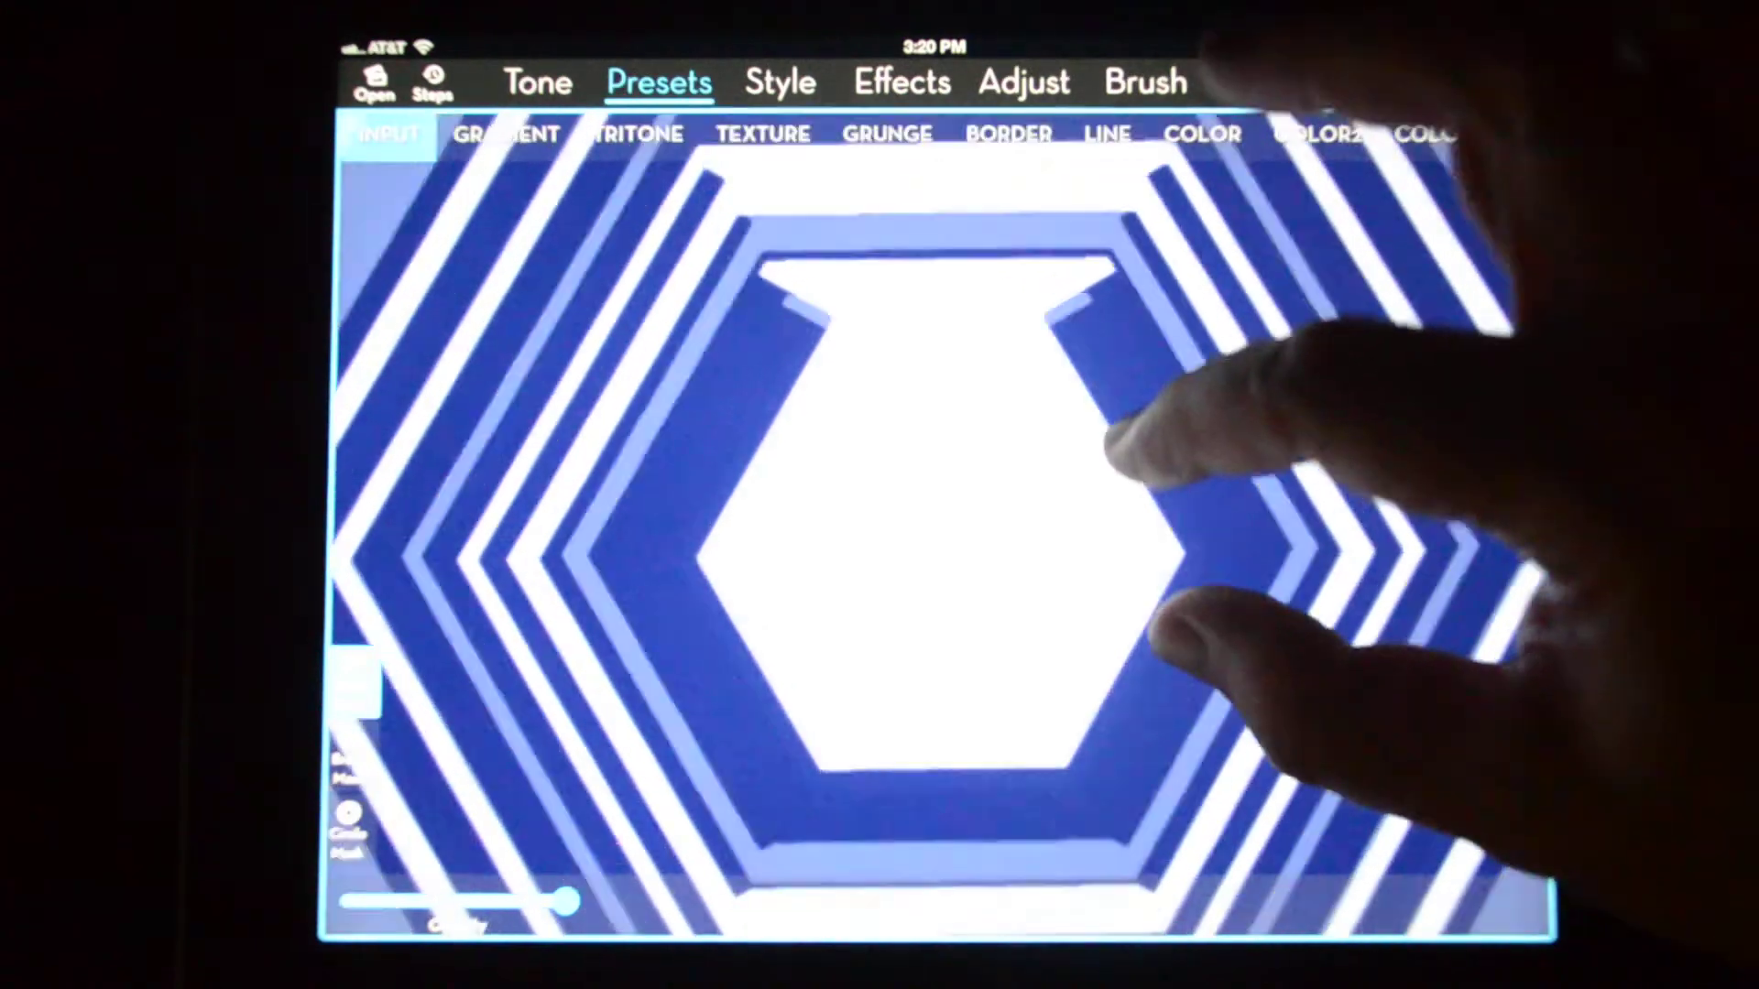
pyautogui.scroll(-5, 935, 523)
pyautogui.scroll(2, 935, 522)
pyautogui.scroll(1, 934, 522)
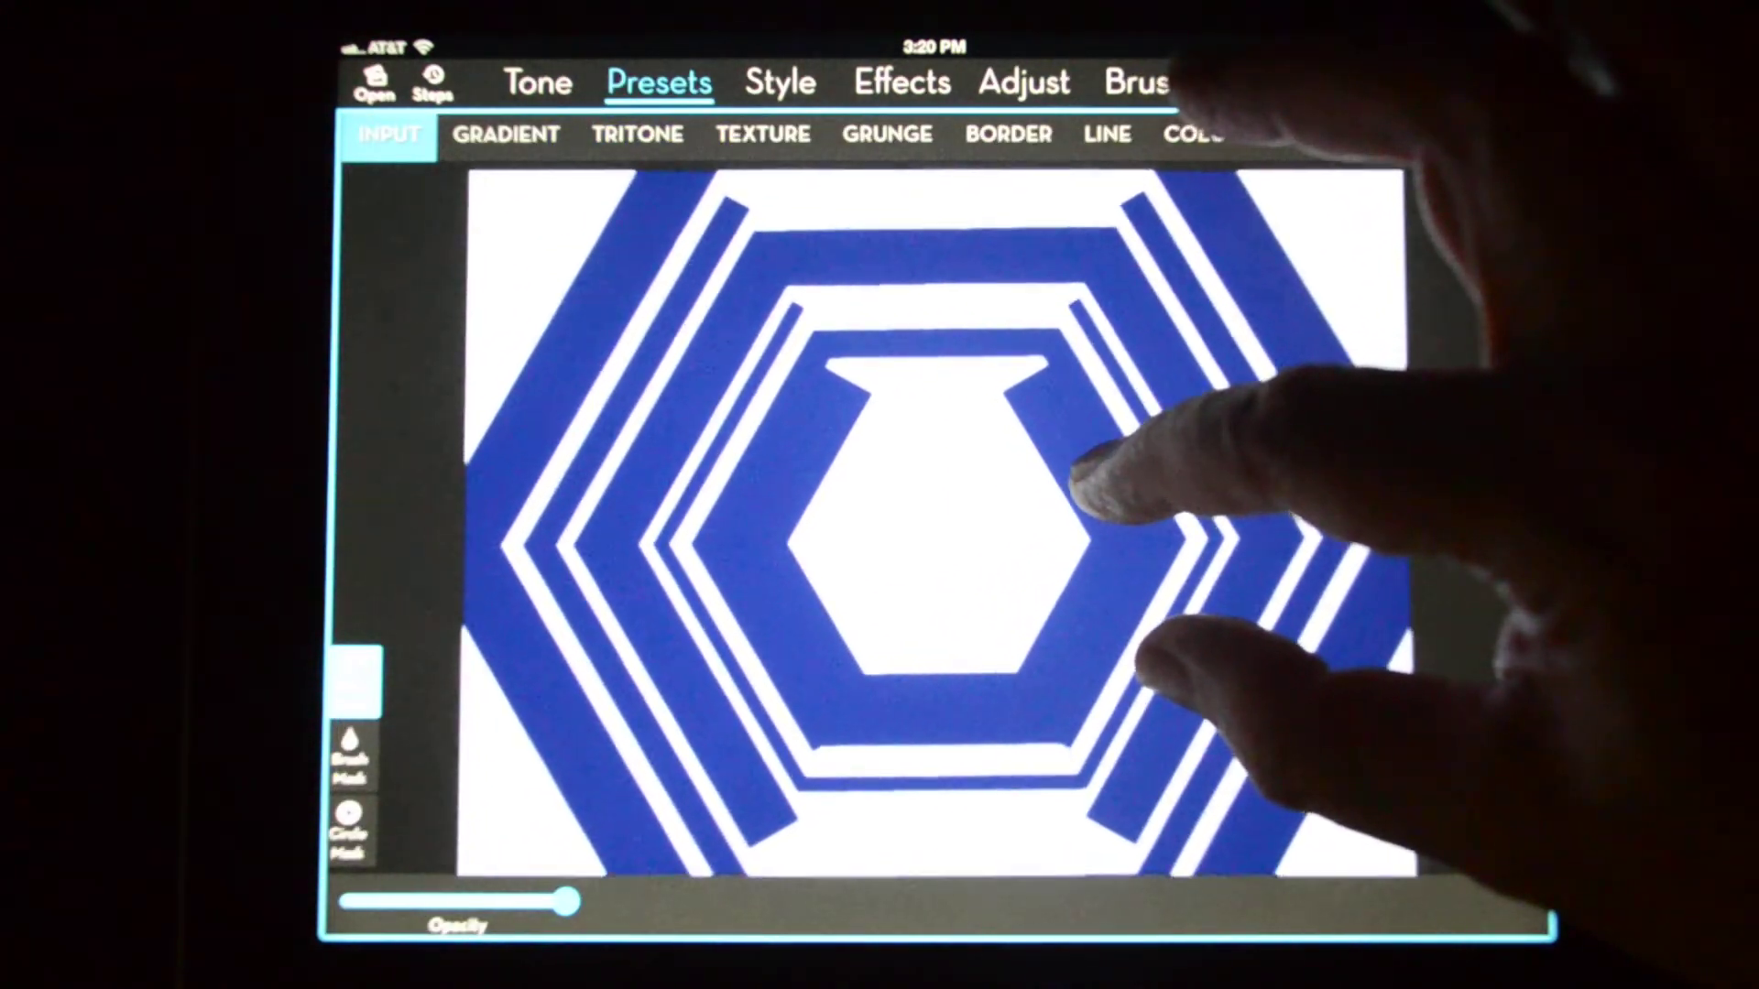
pyautogui.scroll(1, 934, 522)
pyautogui.scroll(2, 936, 522)
pyautogui.scroll(-1, 1121, 564)
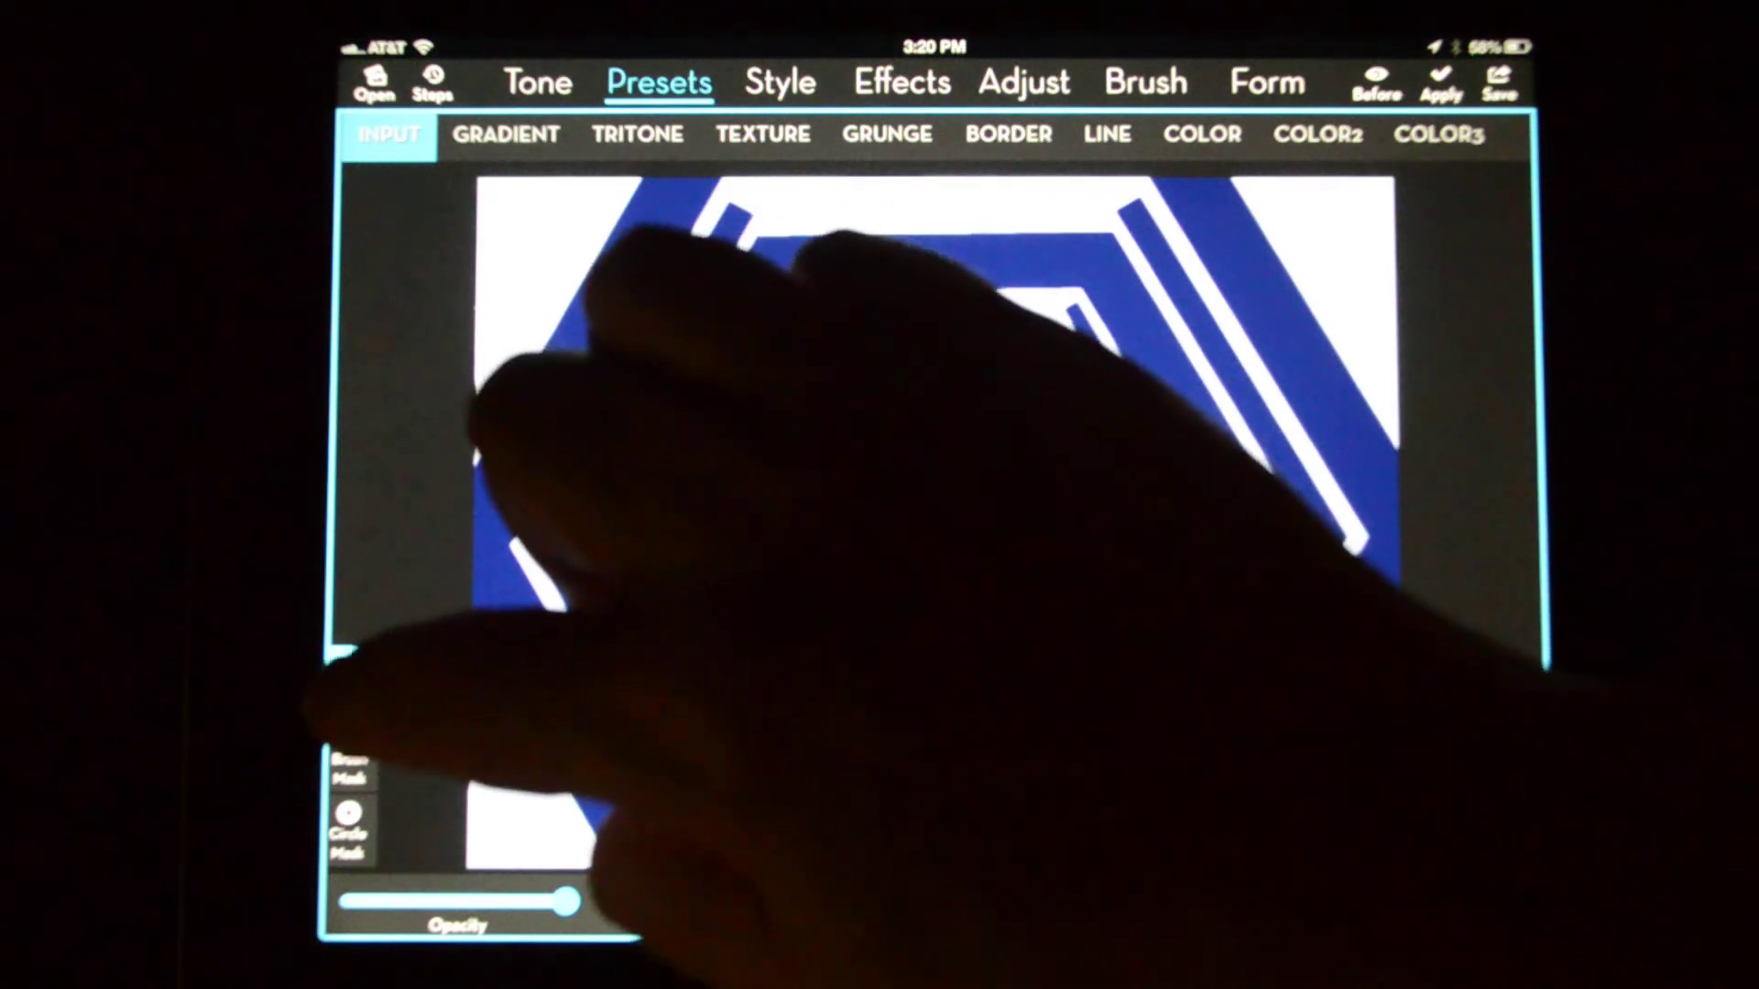
pyautogui.click(355, 681)
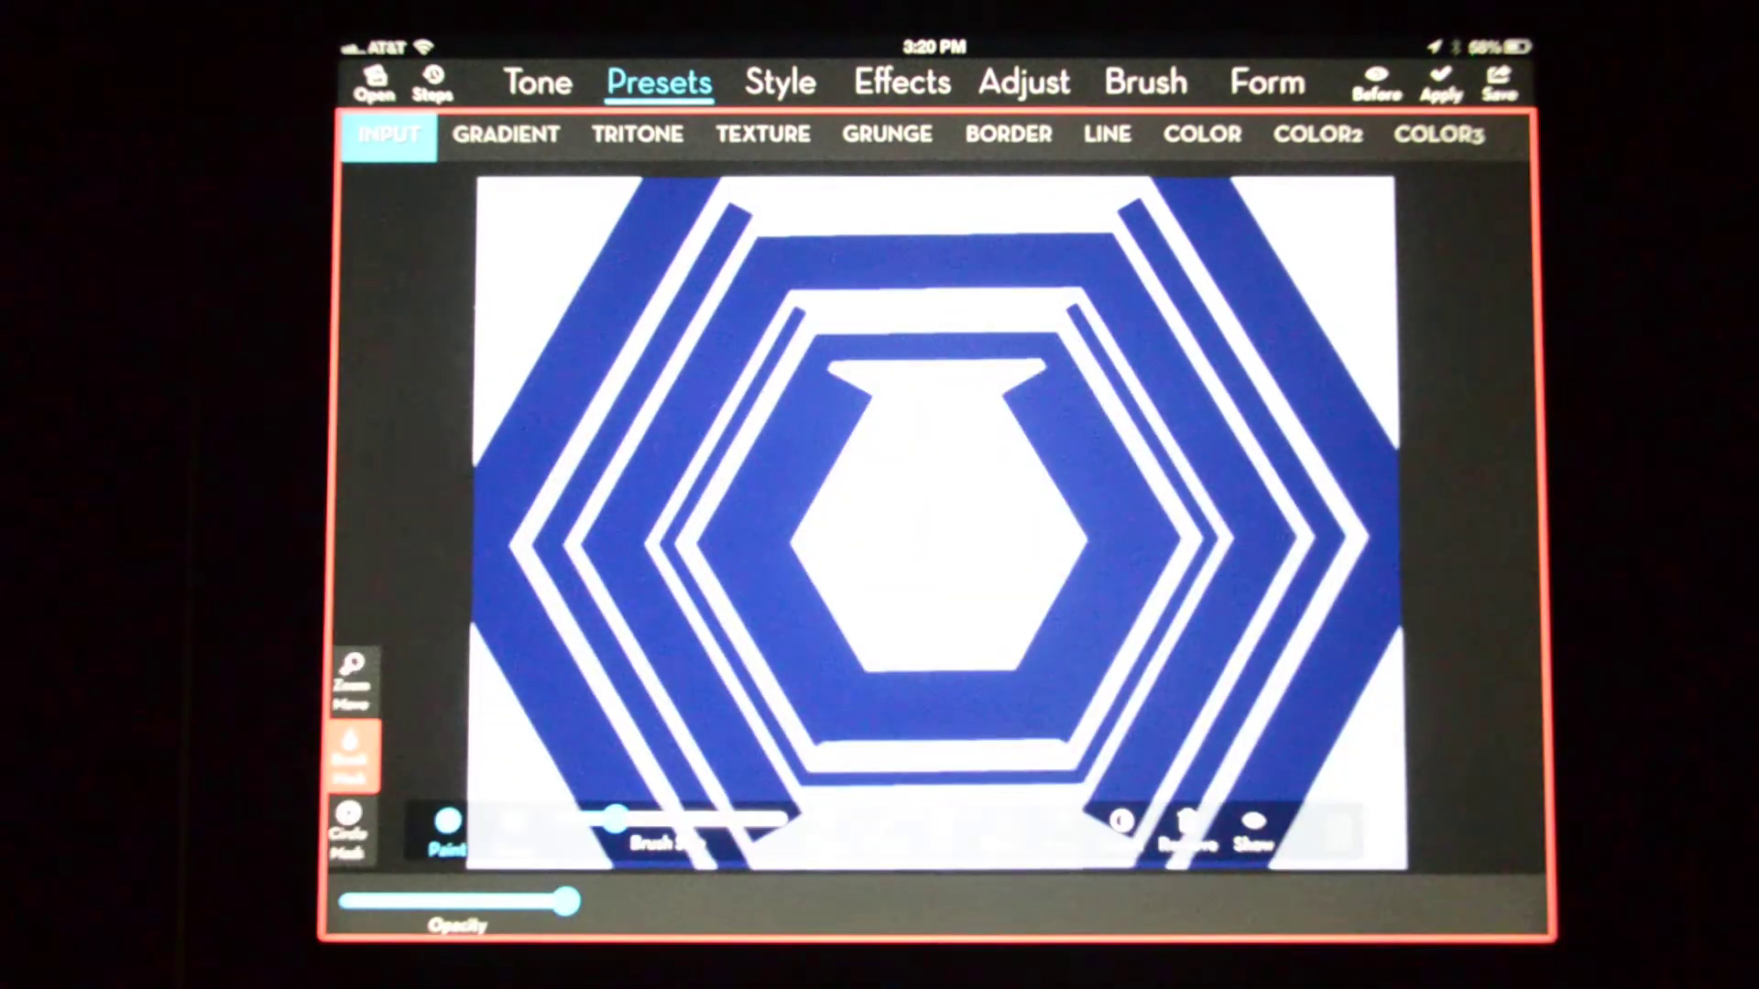
pyautogui.click(355, 681)
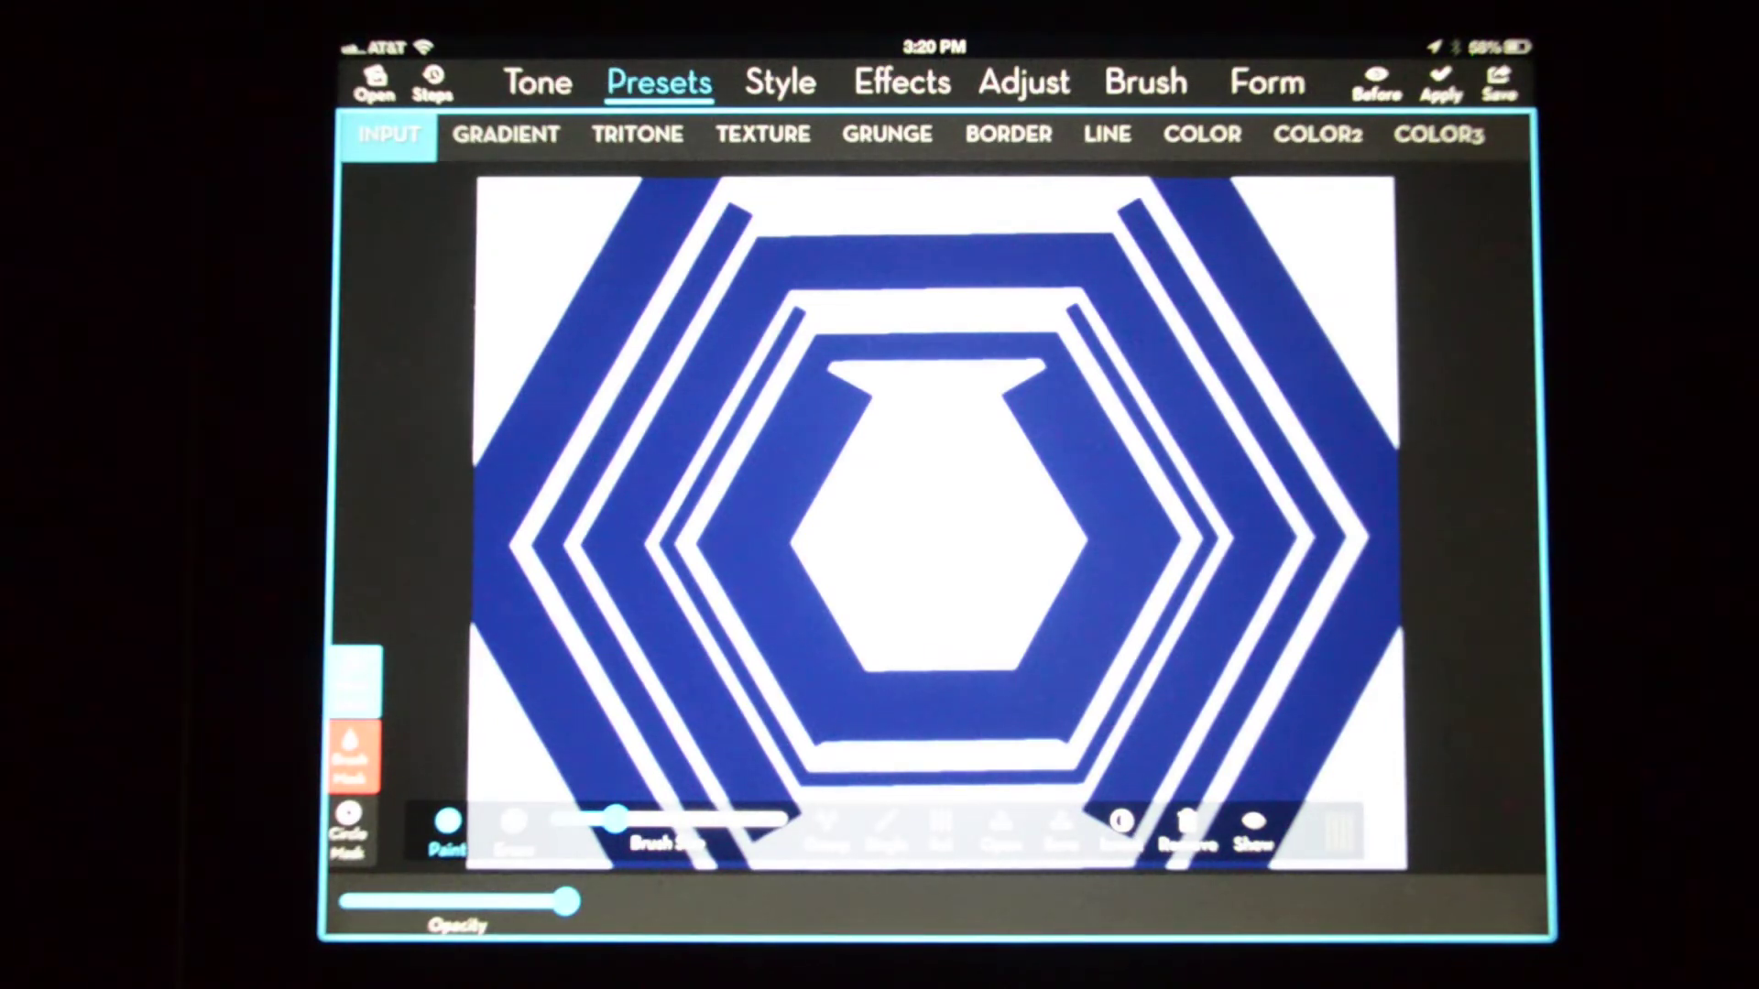
pyautogui.click(355, 680)
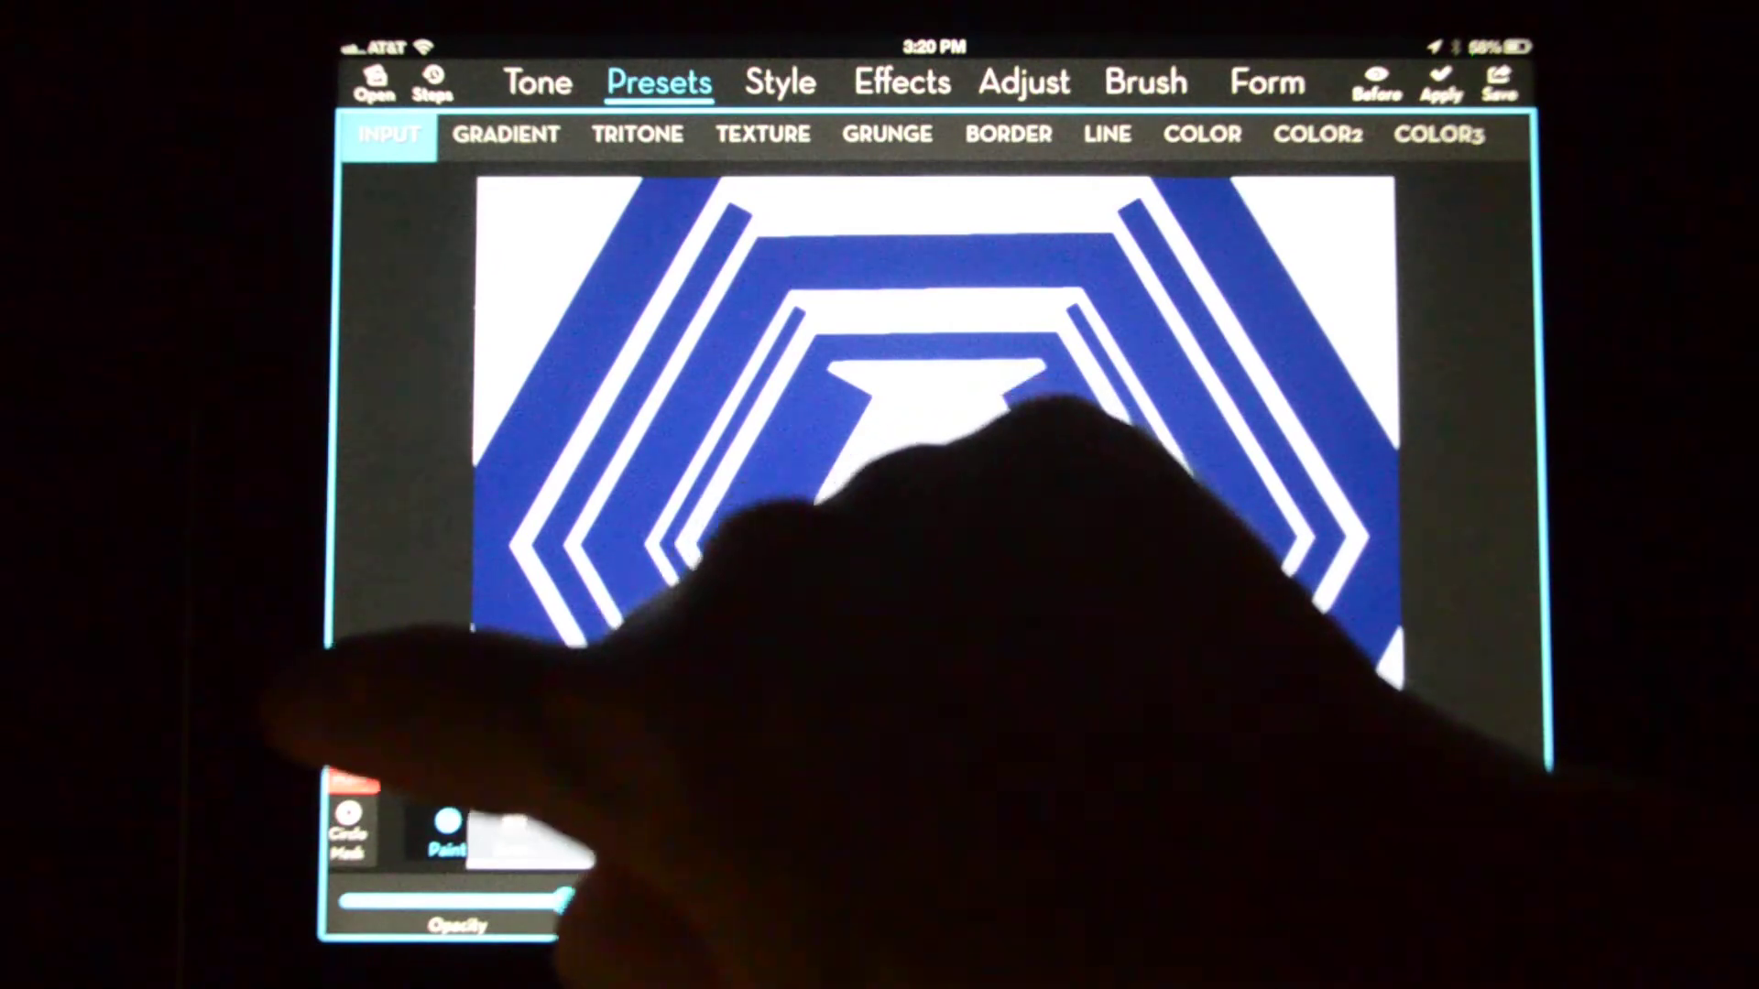
pyautogui.click(356, 681)
pyautogui.click(351, 757)
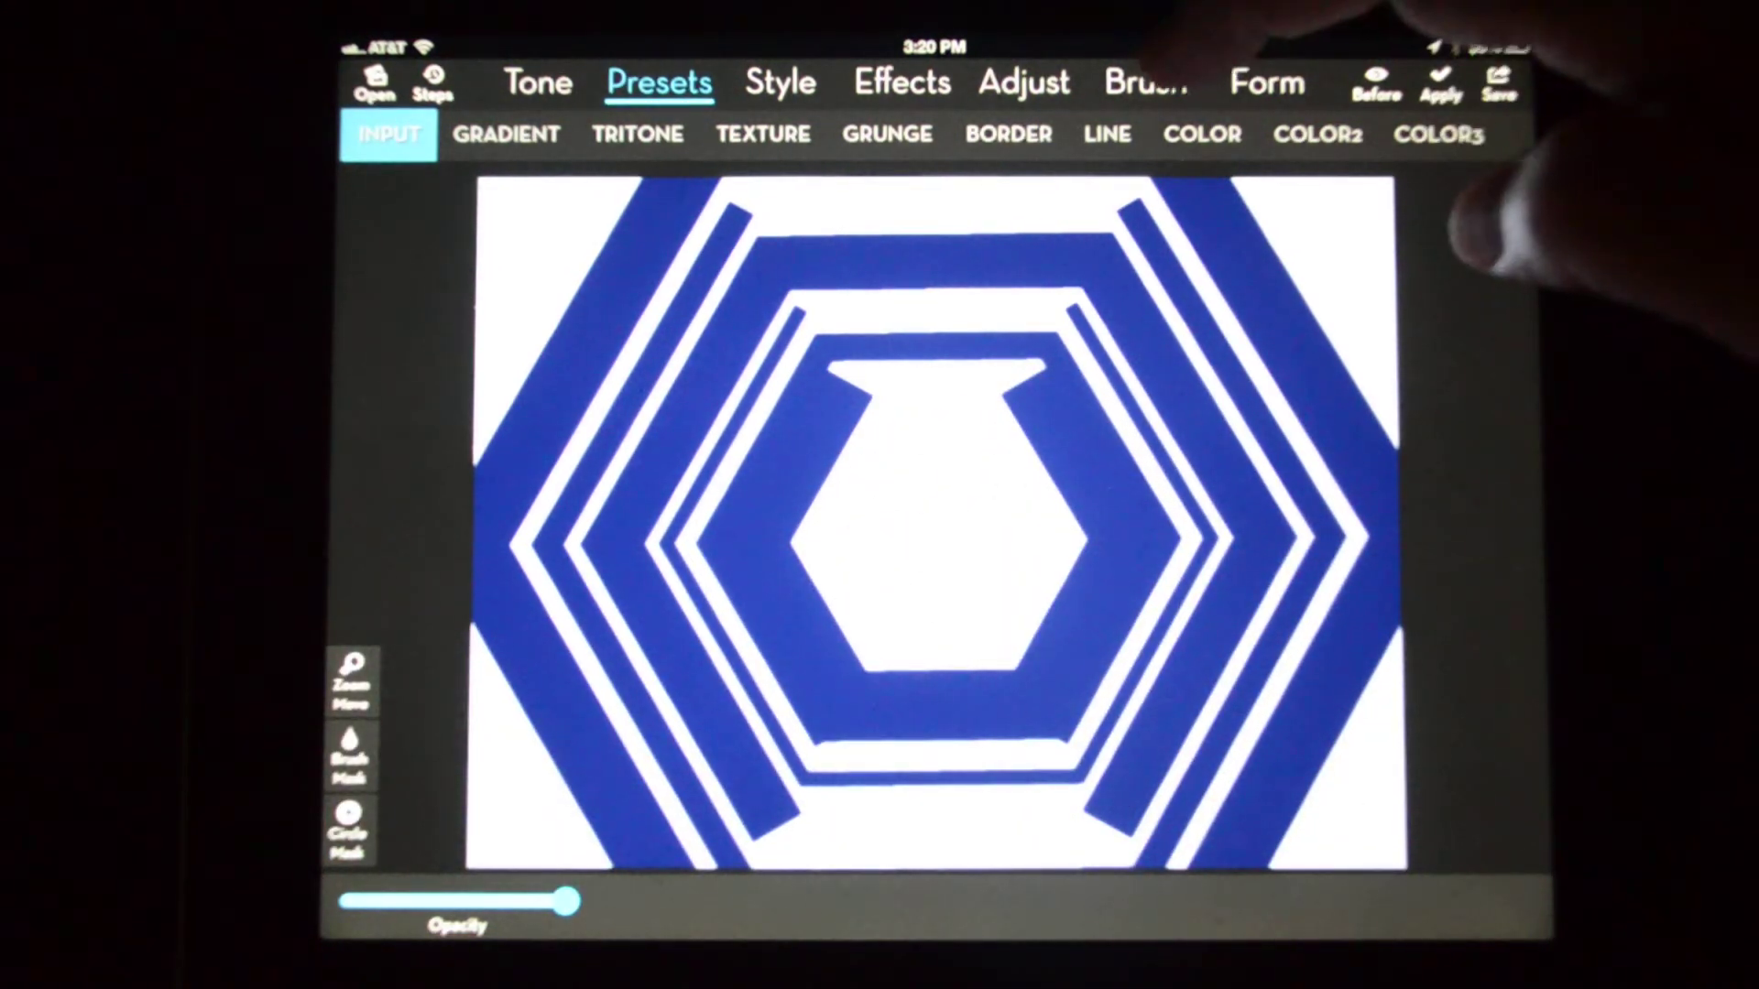
# Step: Paint the inner blue hexagon using the Artist brush with pen brush 3/14
pyautogui.click(1147, 83)
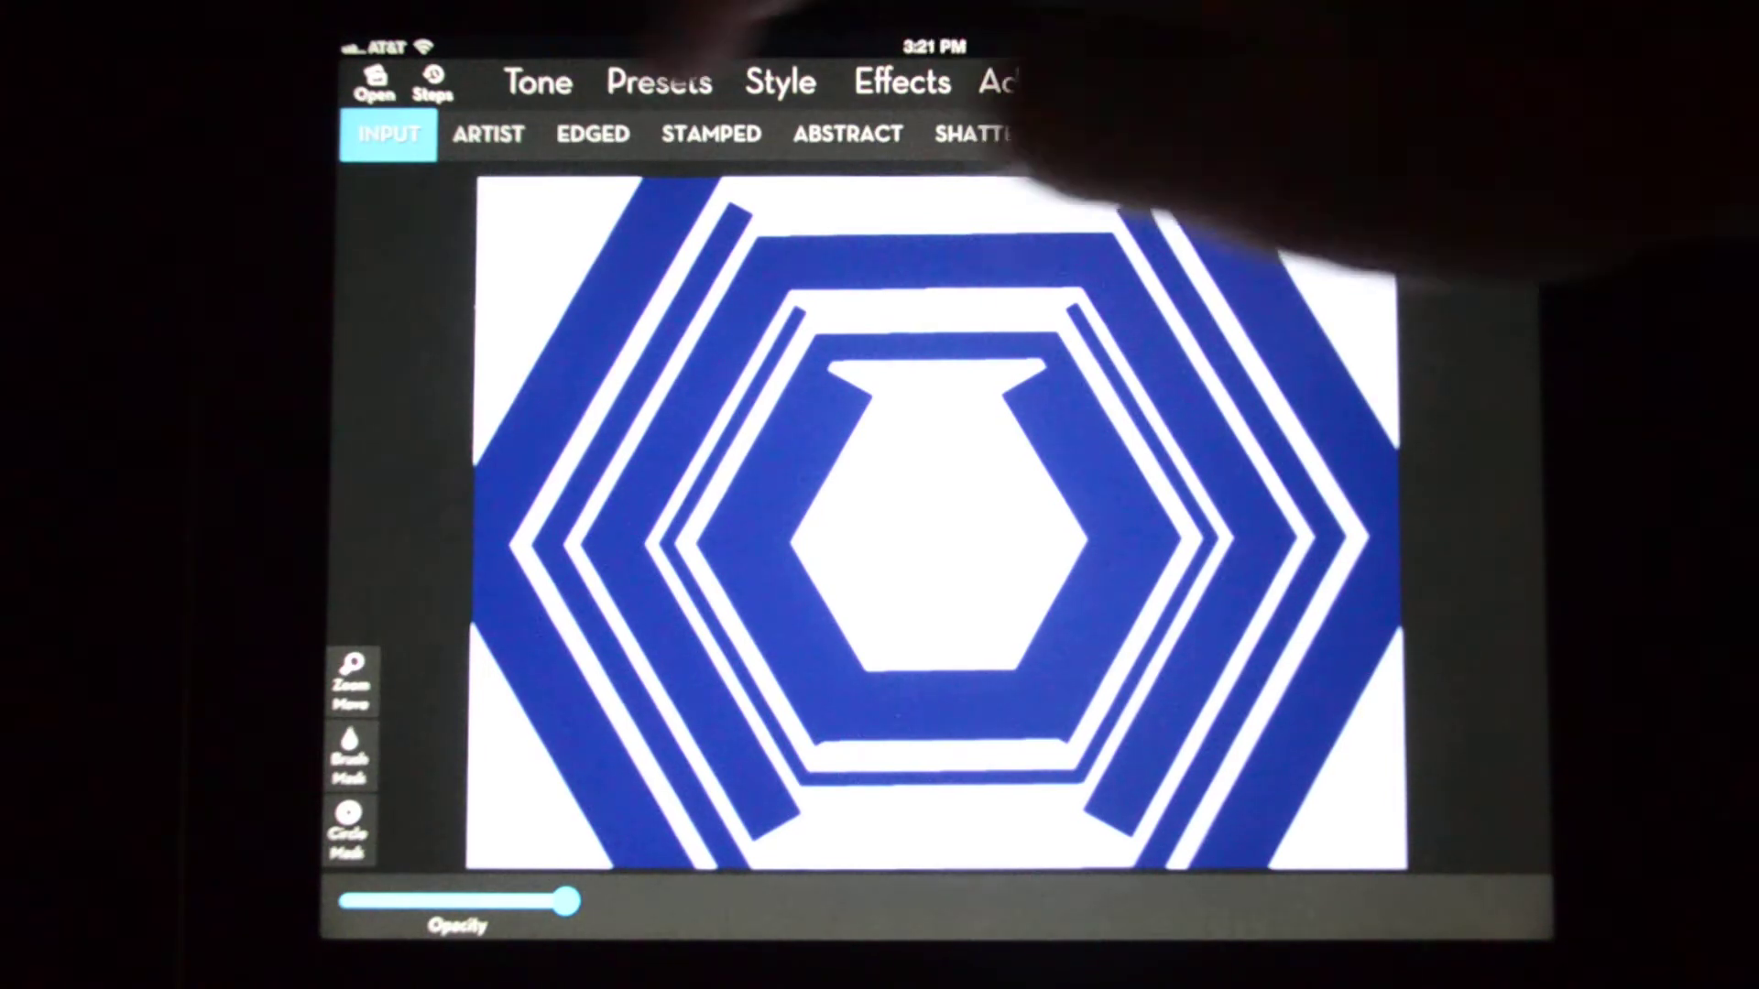
pyautogui.click(489, 134)
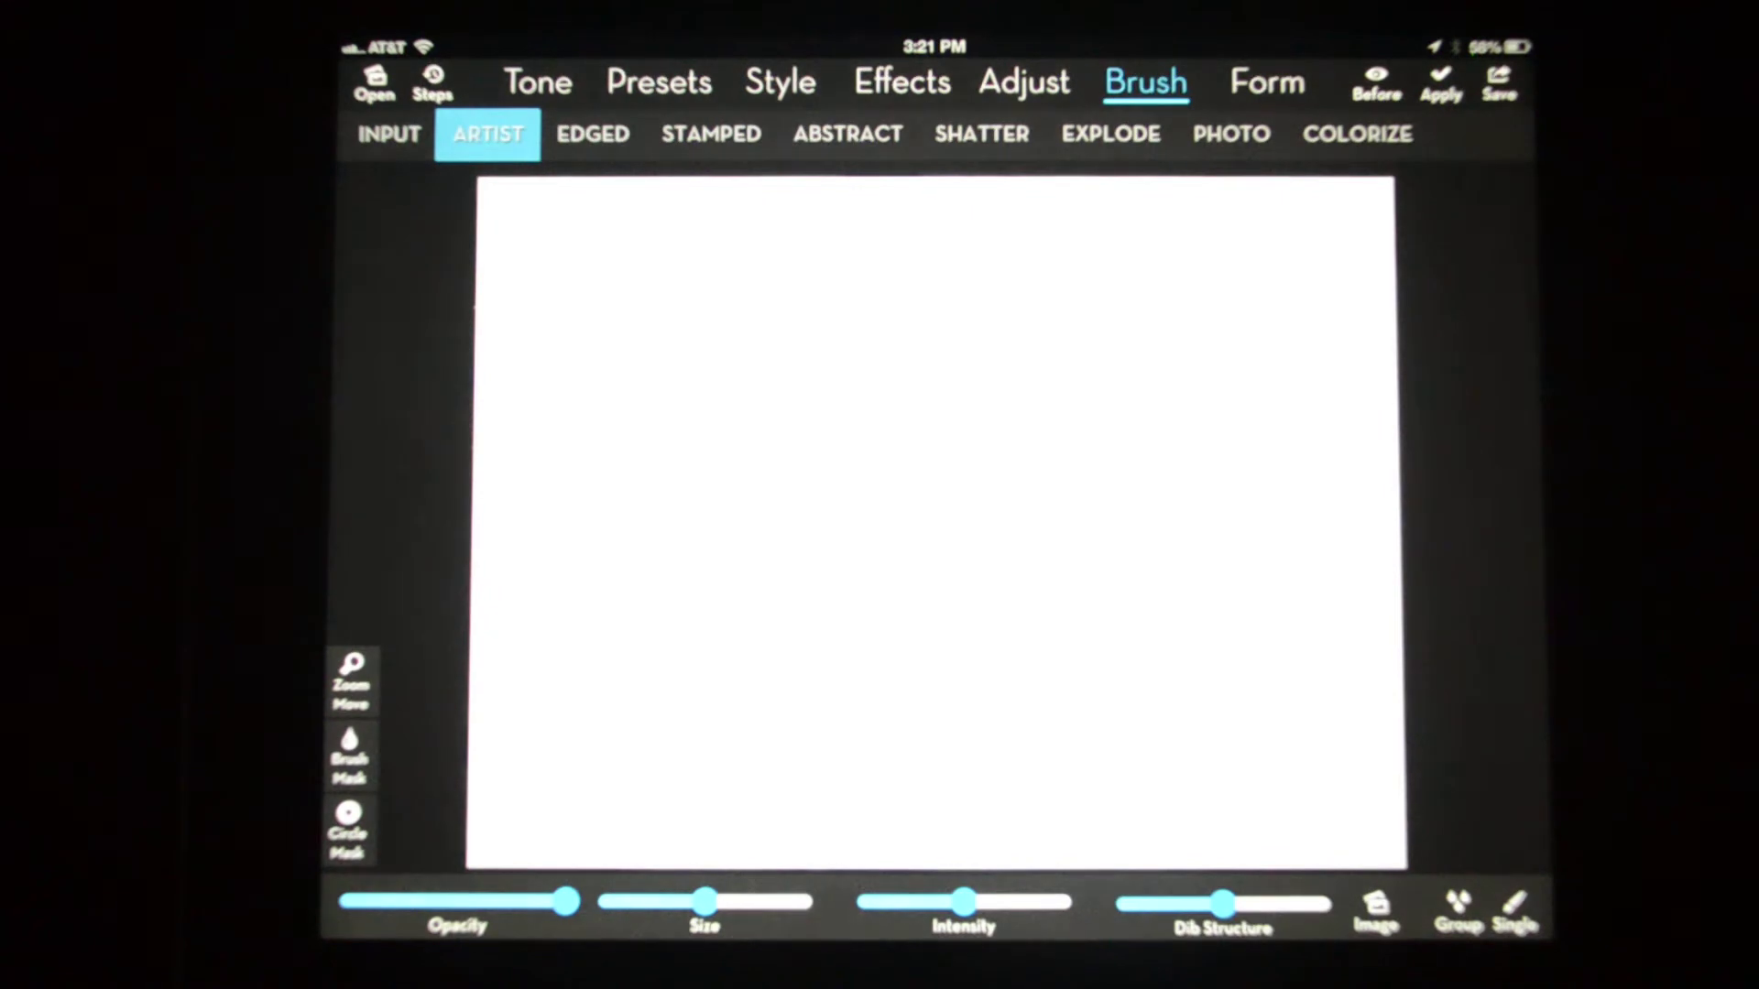
pyautogui.click(1458, 906)
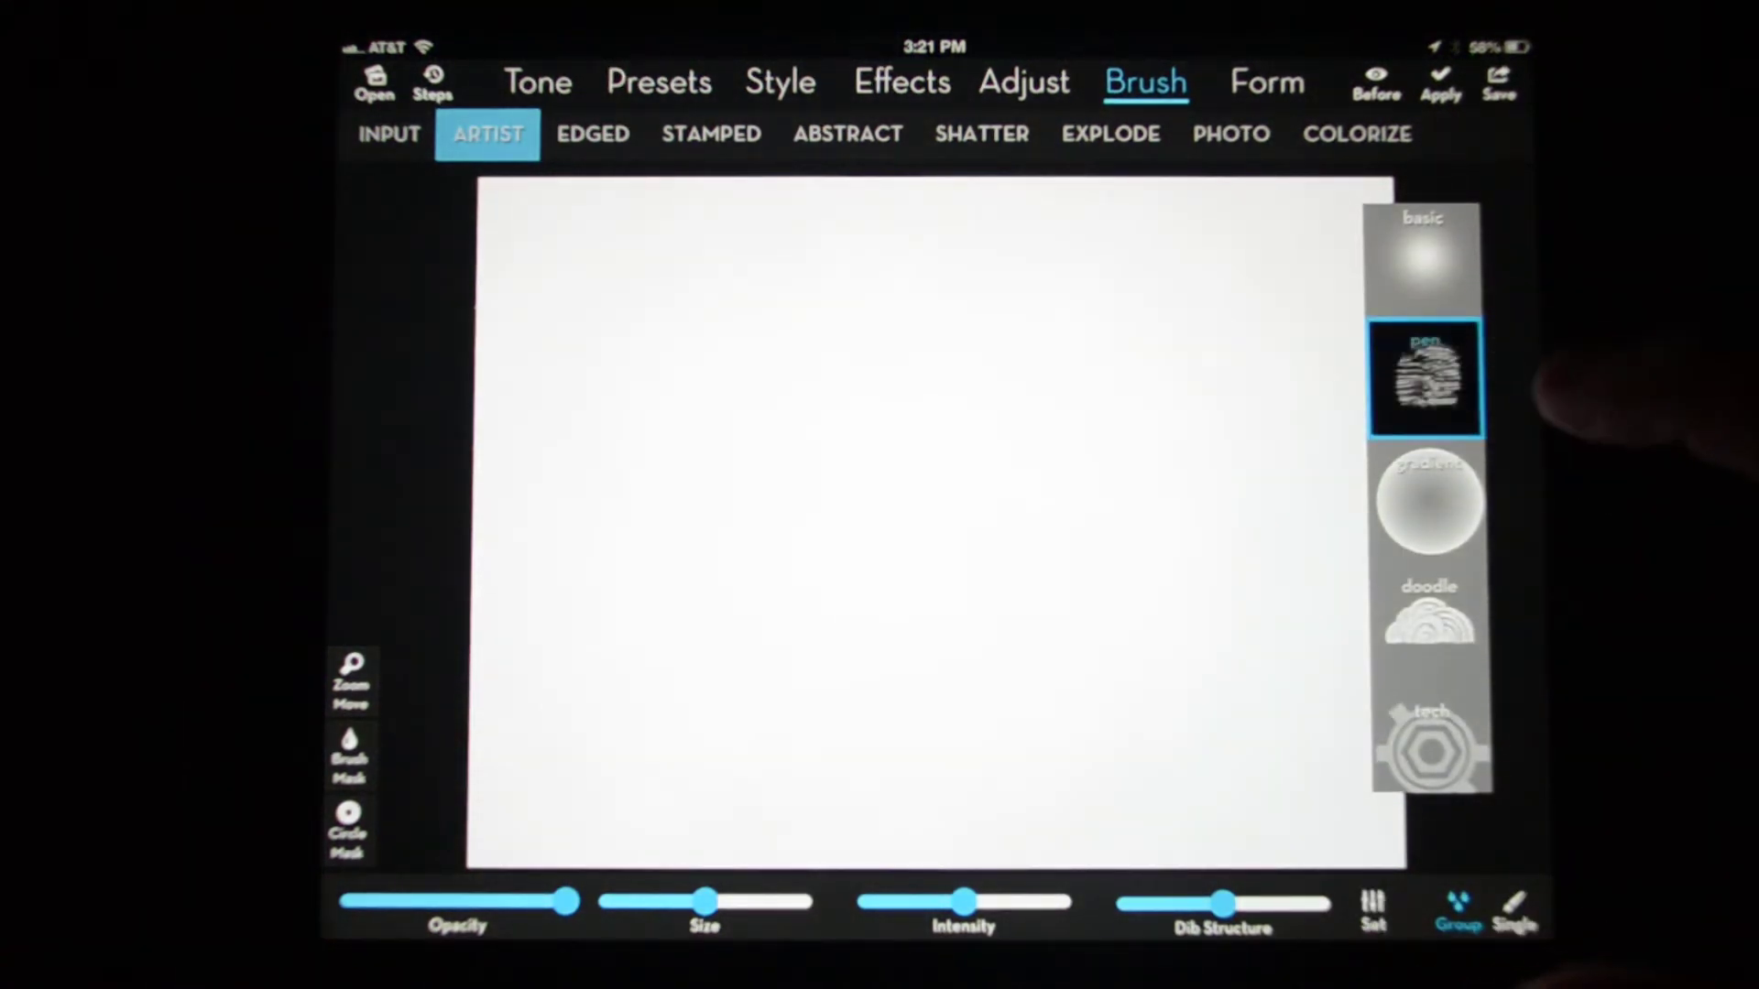
pyautogui.click(1425, 378)
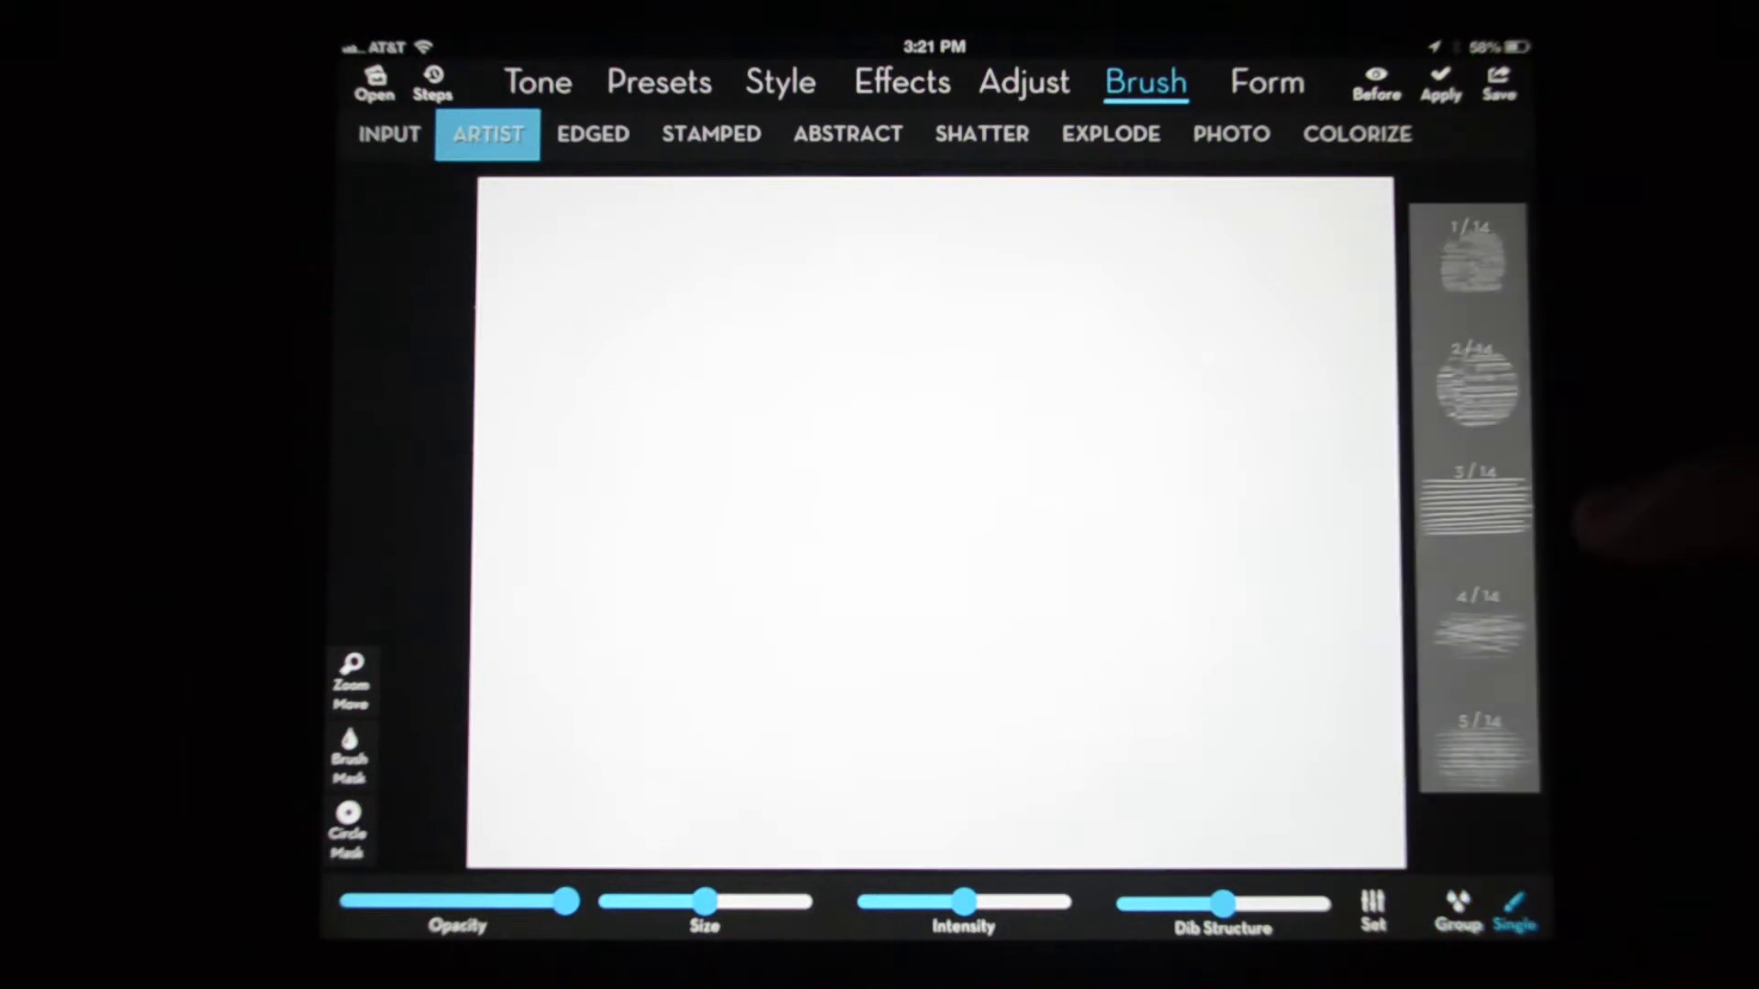
pyautogui.click(1474, 501)
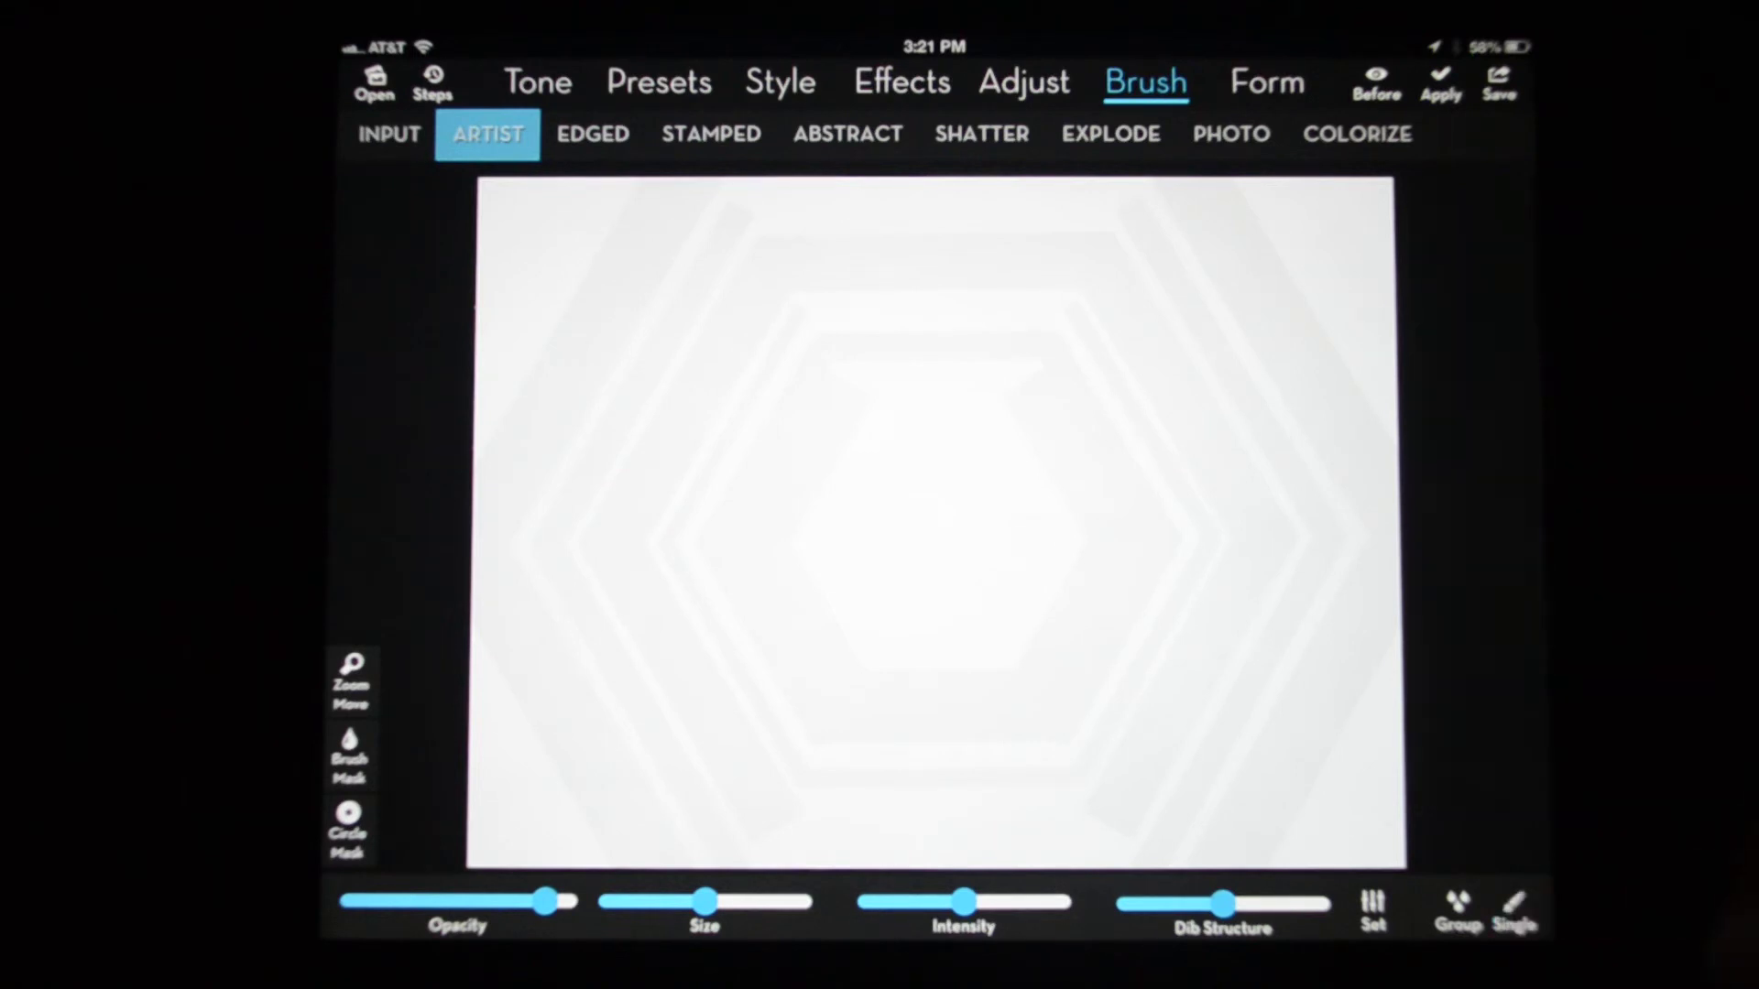
pyautogui.moveTo(1092, 604)
pyautogui.mouseDown()
pyautogui.moveTo(1018, 673)
pyautogui.moveTo(1064, 464)
pyautogui.moveTo(1059, 393)
pyautogui.moveTo(1119, 490)
pyautogui.moveTo(1080, 393)
pyautogui.moveTo(1017, 413)
pyautogui.moveTo(1118, 491)
pyautogui.moveTo(1040, 373)
pyautogui.moveTo(1119, 491)
pyautogui.moveTo(1030, 420)
pyautogui.moveTo(1100, 491)
pyautogui.moveTo(1080, 510)
pyautogui.moveTo(1081, 491)
pyautogui.moveTo(1079, 646)
pyautogui.moveTo(962, 725)
pyautogui.moveTo(824, 688)
pyautogui.moveTo(746, 609)
pyautogui.moveTo(756, 508)
pyautogui.mouseUp()
pyautogui.moveTo(757, 508)
pyautogui.mouseDown()
pyautogui.moveTo(776, 653)
pyautogui.moveTo(845, 687)
pyautogui.moveTo(714, 550)
pyautogui.moveTo(765, 463)
pyautogui.moveTo(806, 471)
pyautogui.moveTo(790, 453)
pyautogui.mouseUp()
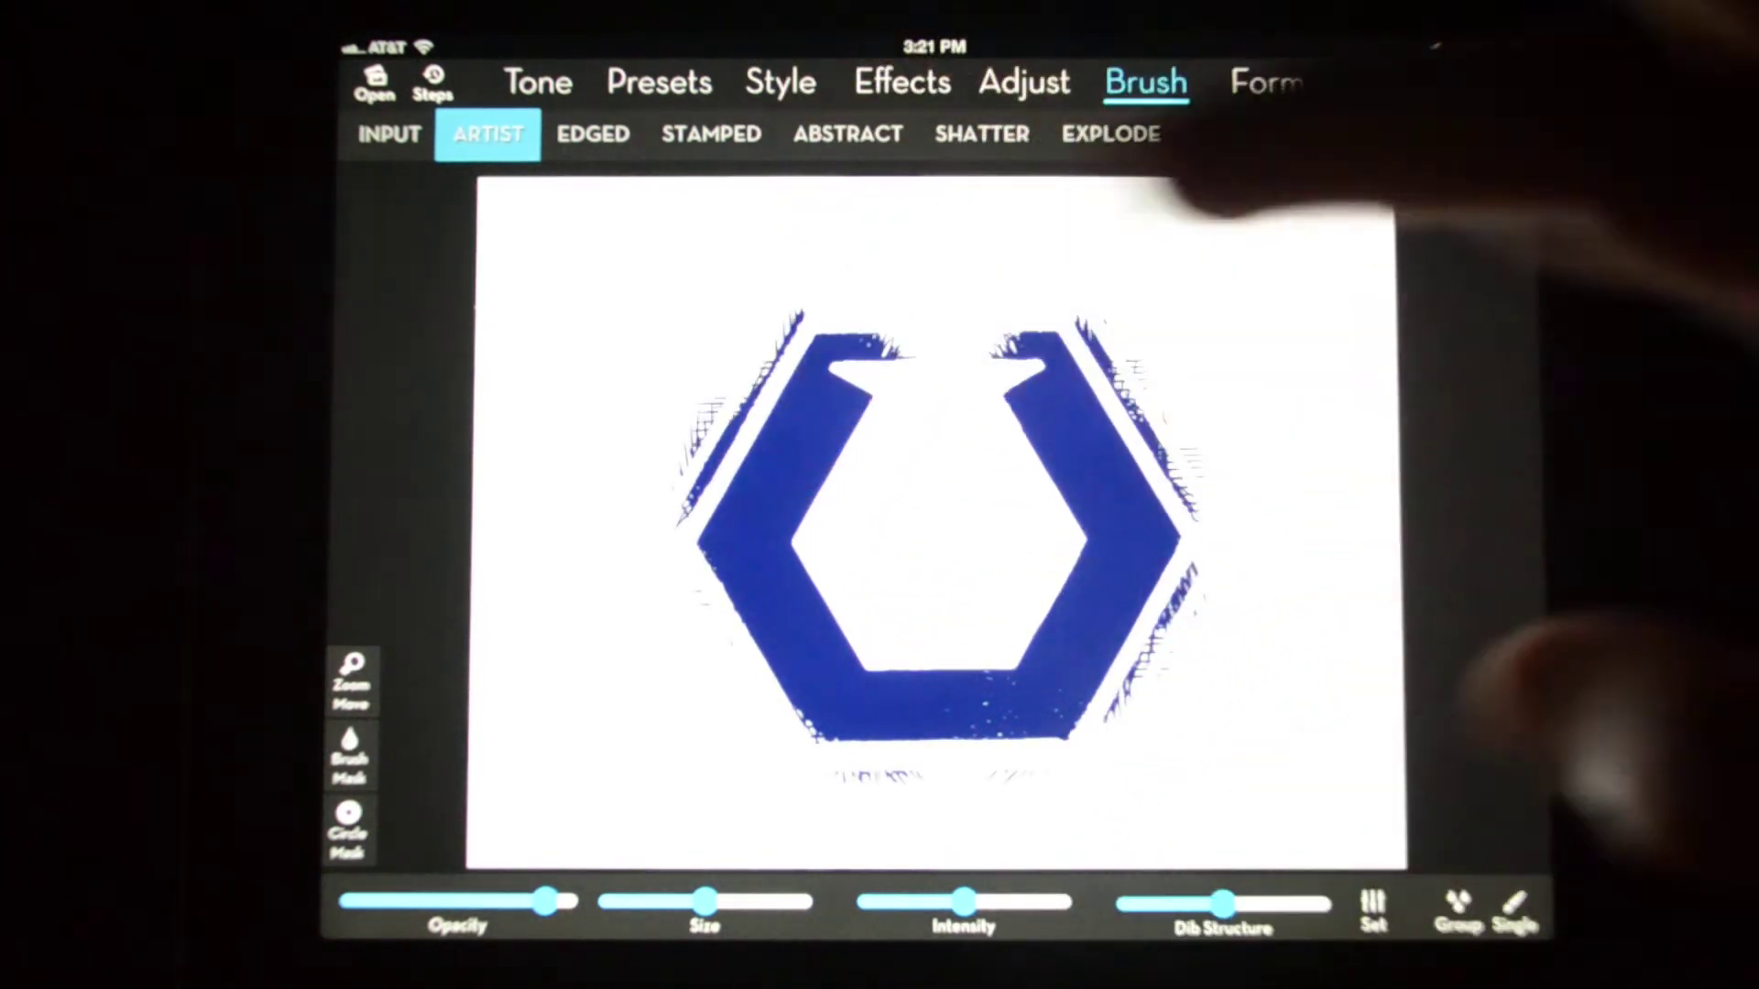
# Step: Zoom in on the hatched blue strokes, leave Zoom/Move, and select the Stamped brush style
pyautogui.click(352, 681)
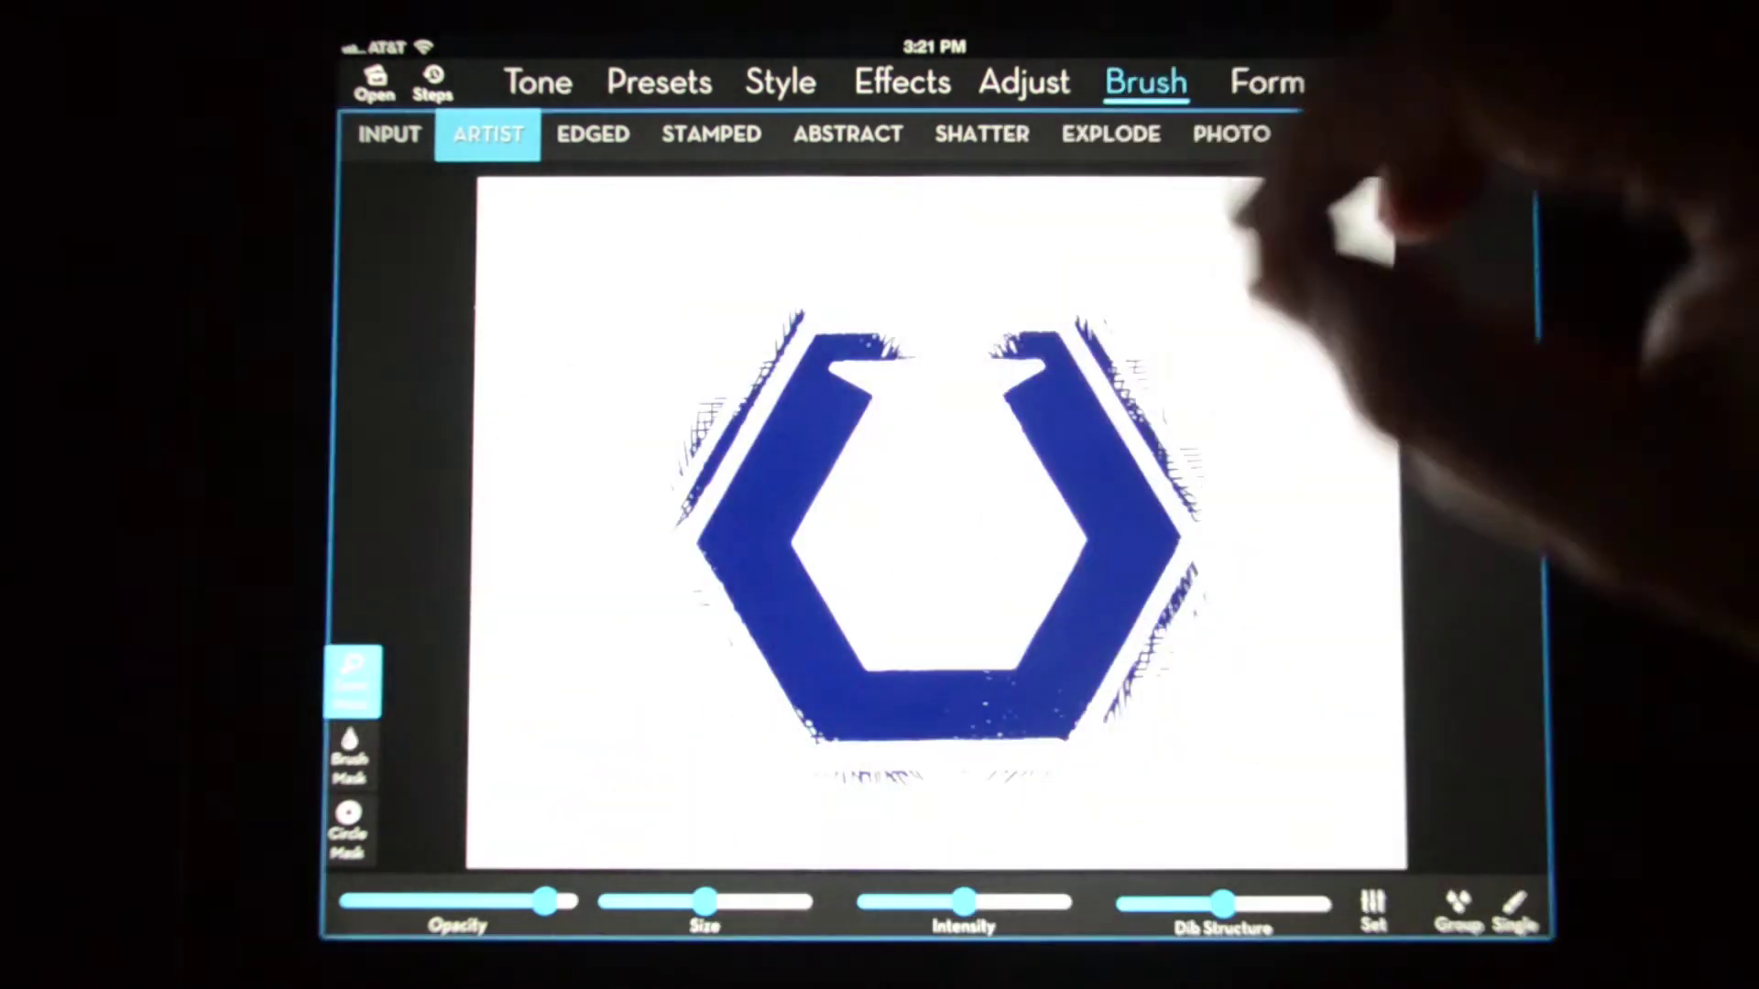
pyautogui.scroll(5, 934, 522)
pyautogui.scroll(3, 935, 522)
pyautogui.scroll(2, 934, 522)
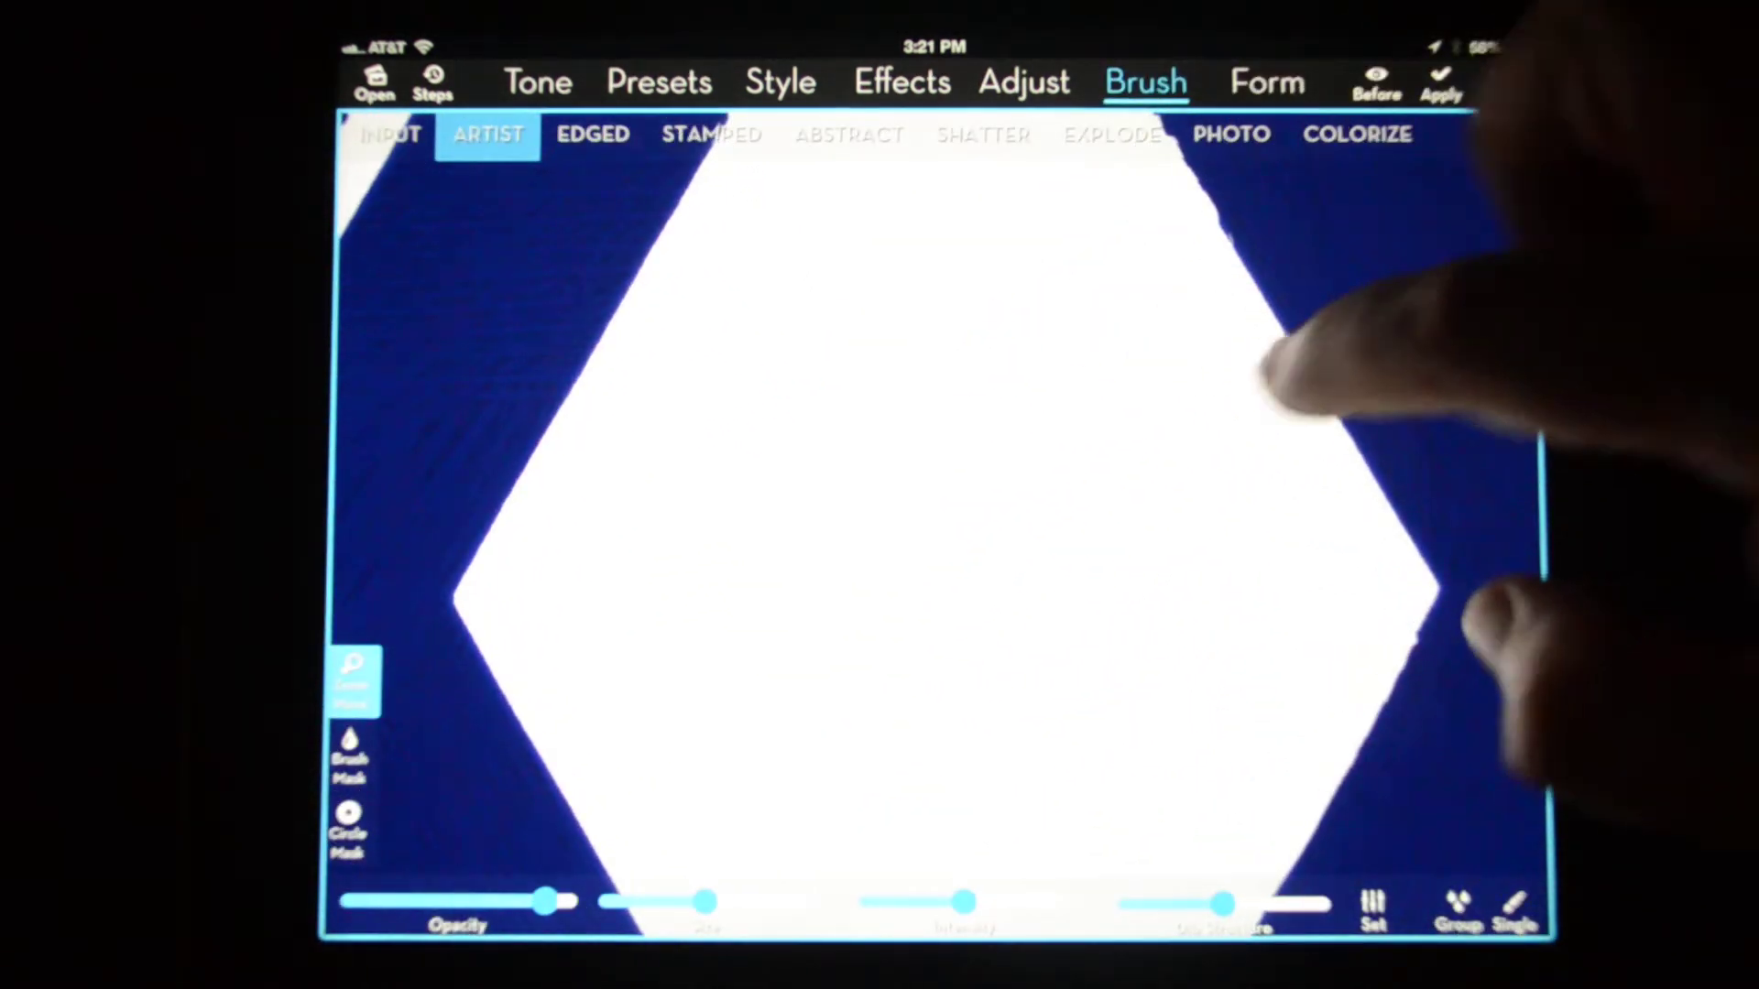
pyautogui.scroll(5, 934, 522)
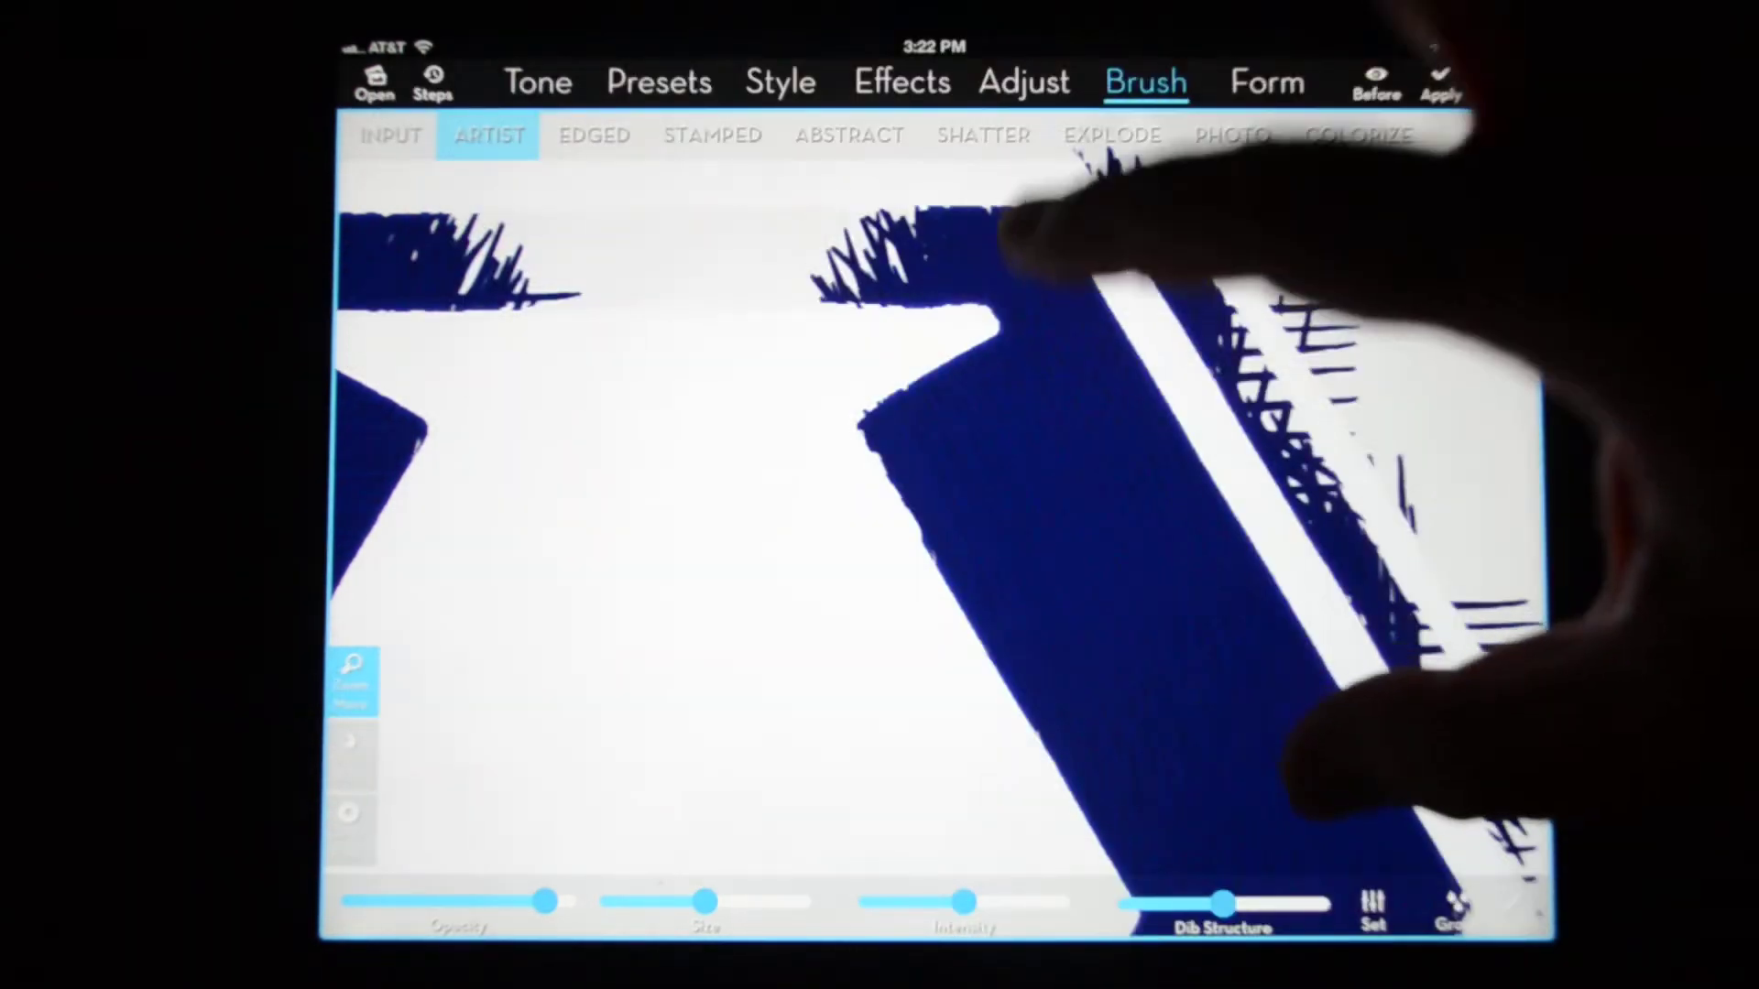
pyautogui.moveTo(1099, 330); pyautogui.dragTo(1114, 412)
pyautogui.scroll(-5, 1140, 454)
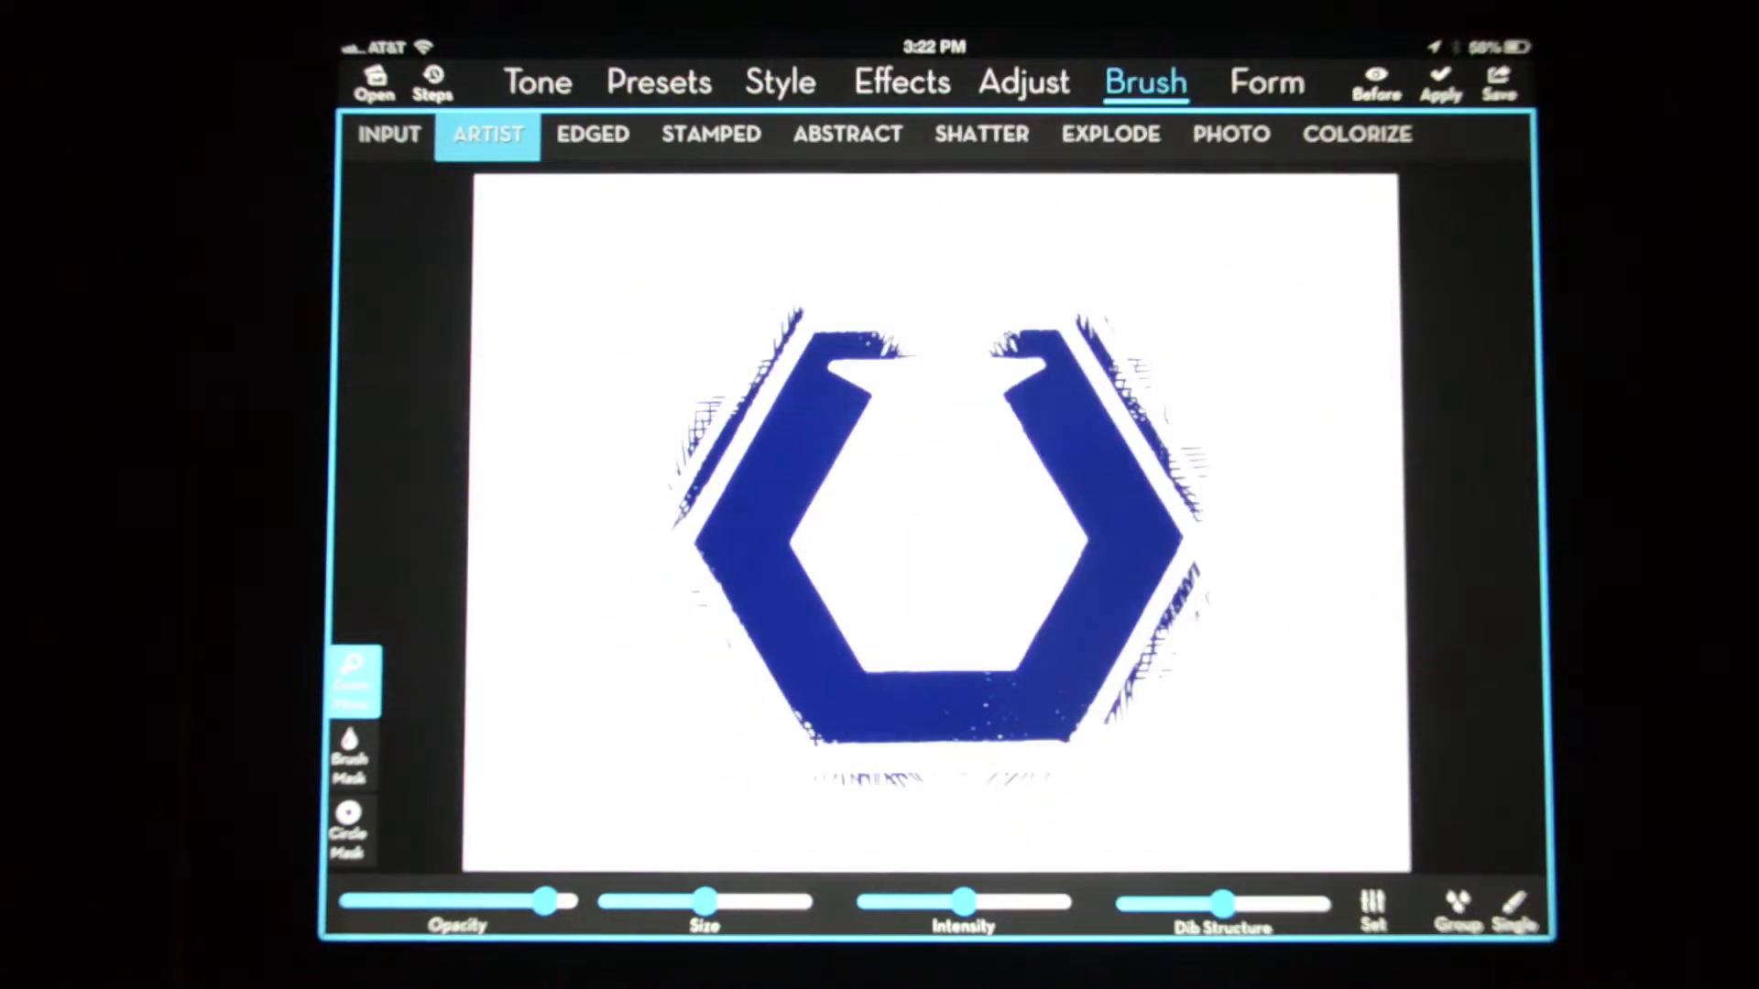
pyautogui.click(1052, 440)
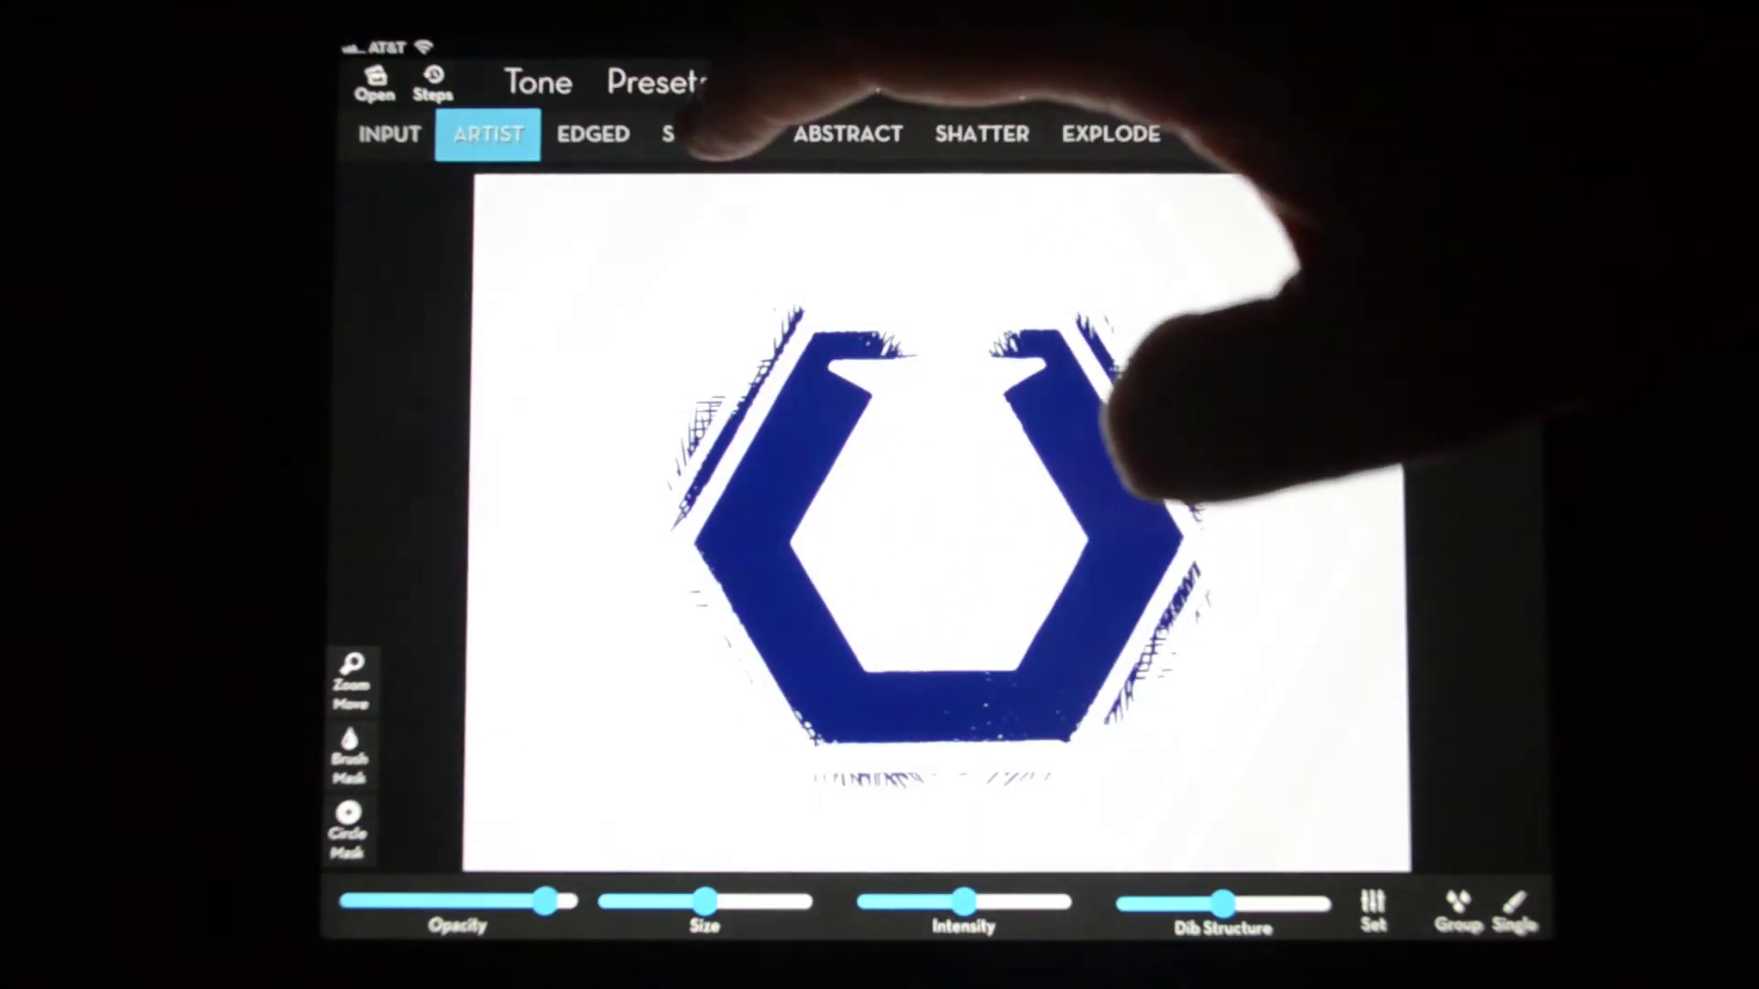
pyautogui.click(711, 133)
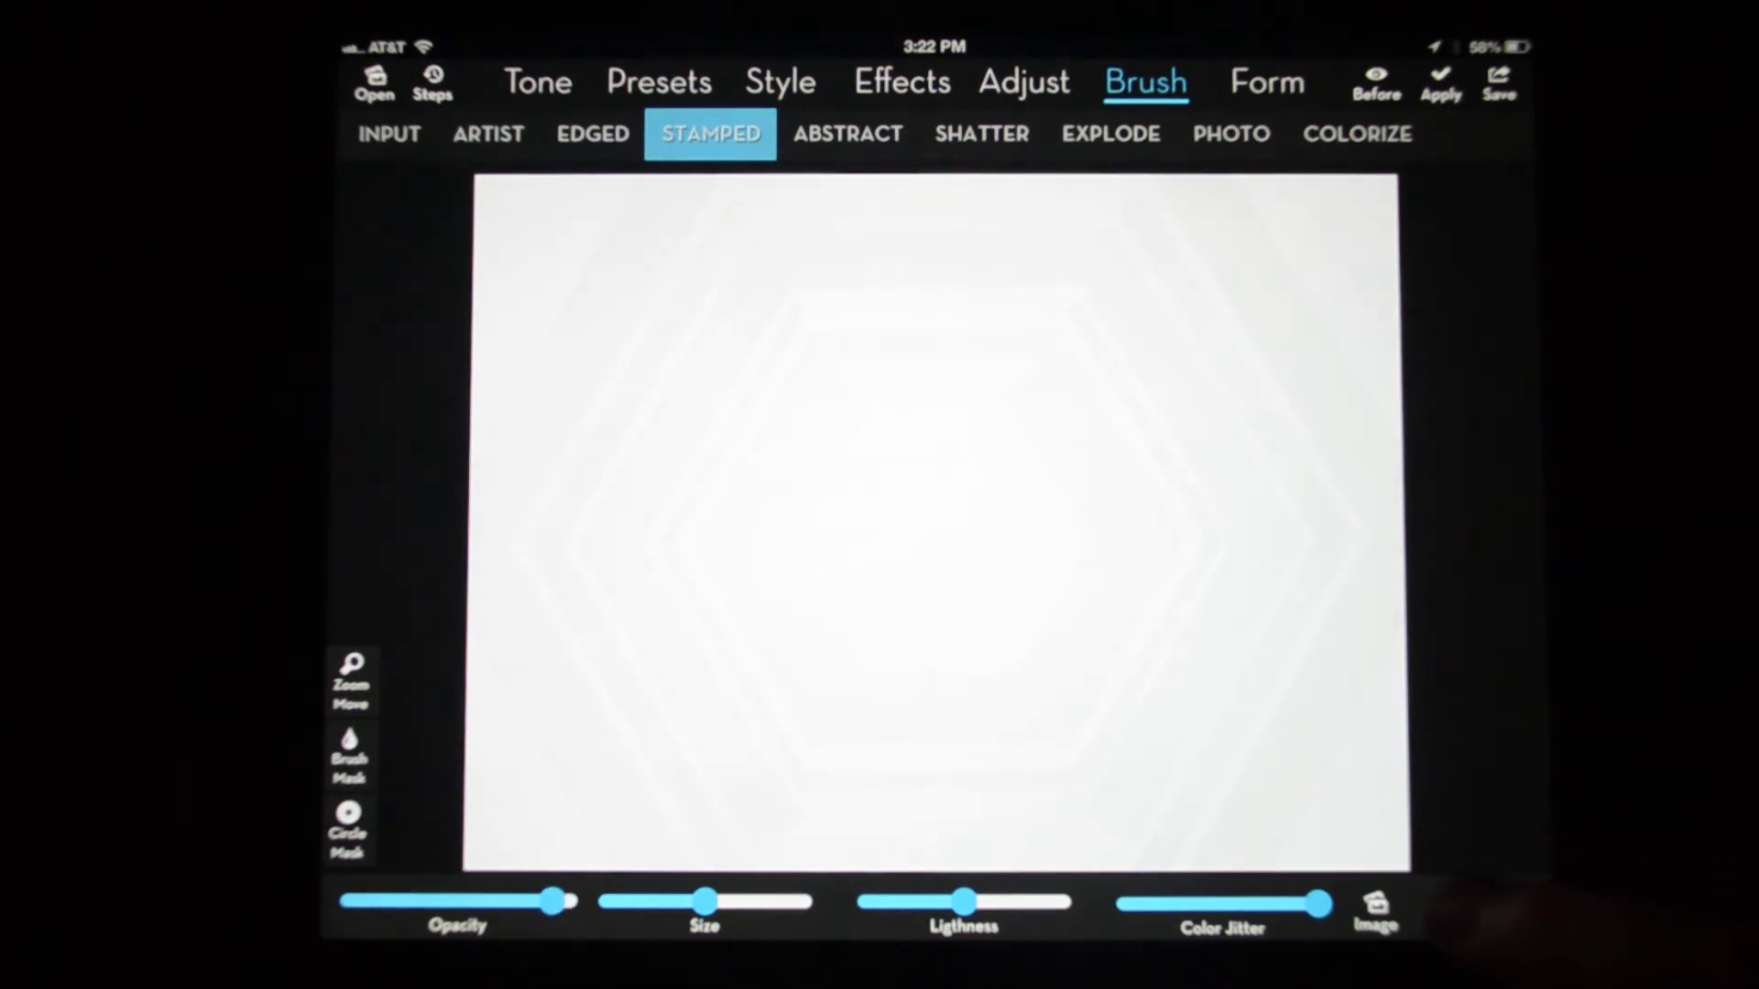
# Step: Paint striped black nested hexagons across the canvas with Stamped pen brush 3/14
pyautogui.click(1547, 776)
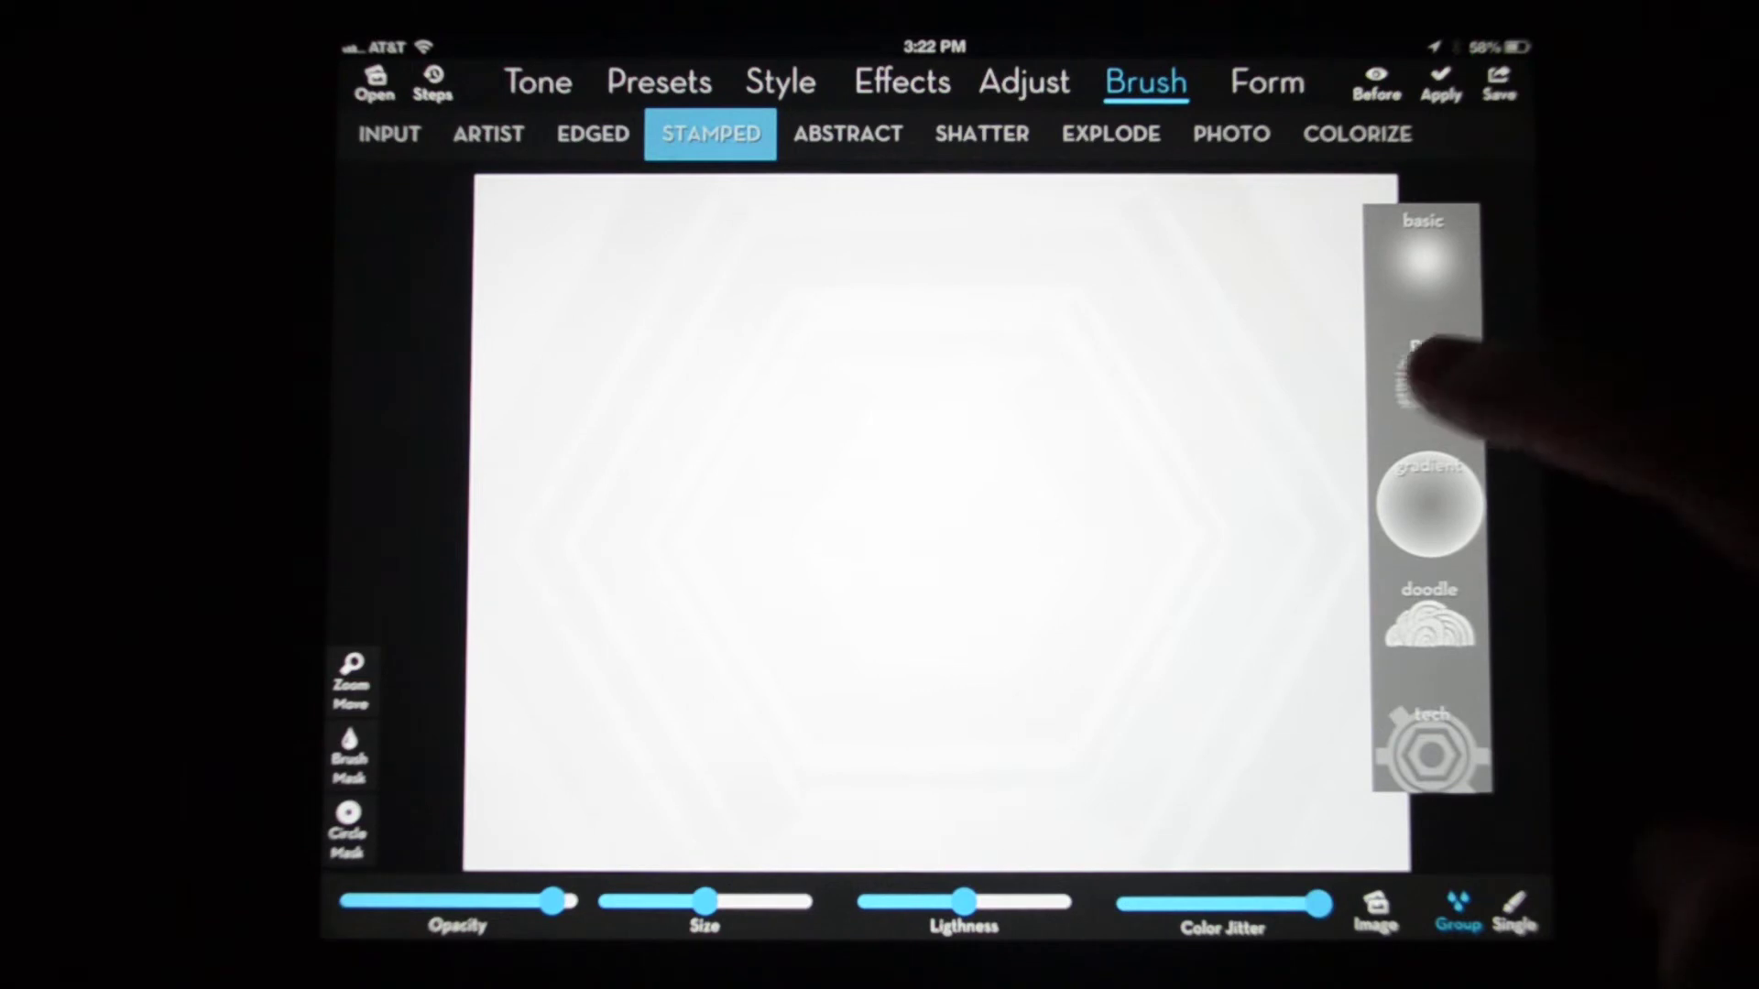
pyautogui.click(1513, 907)
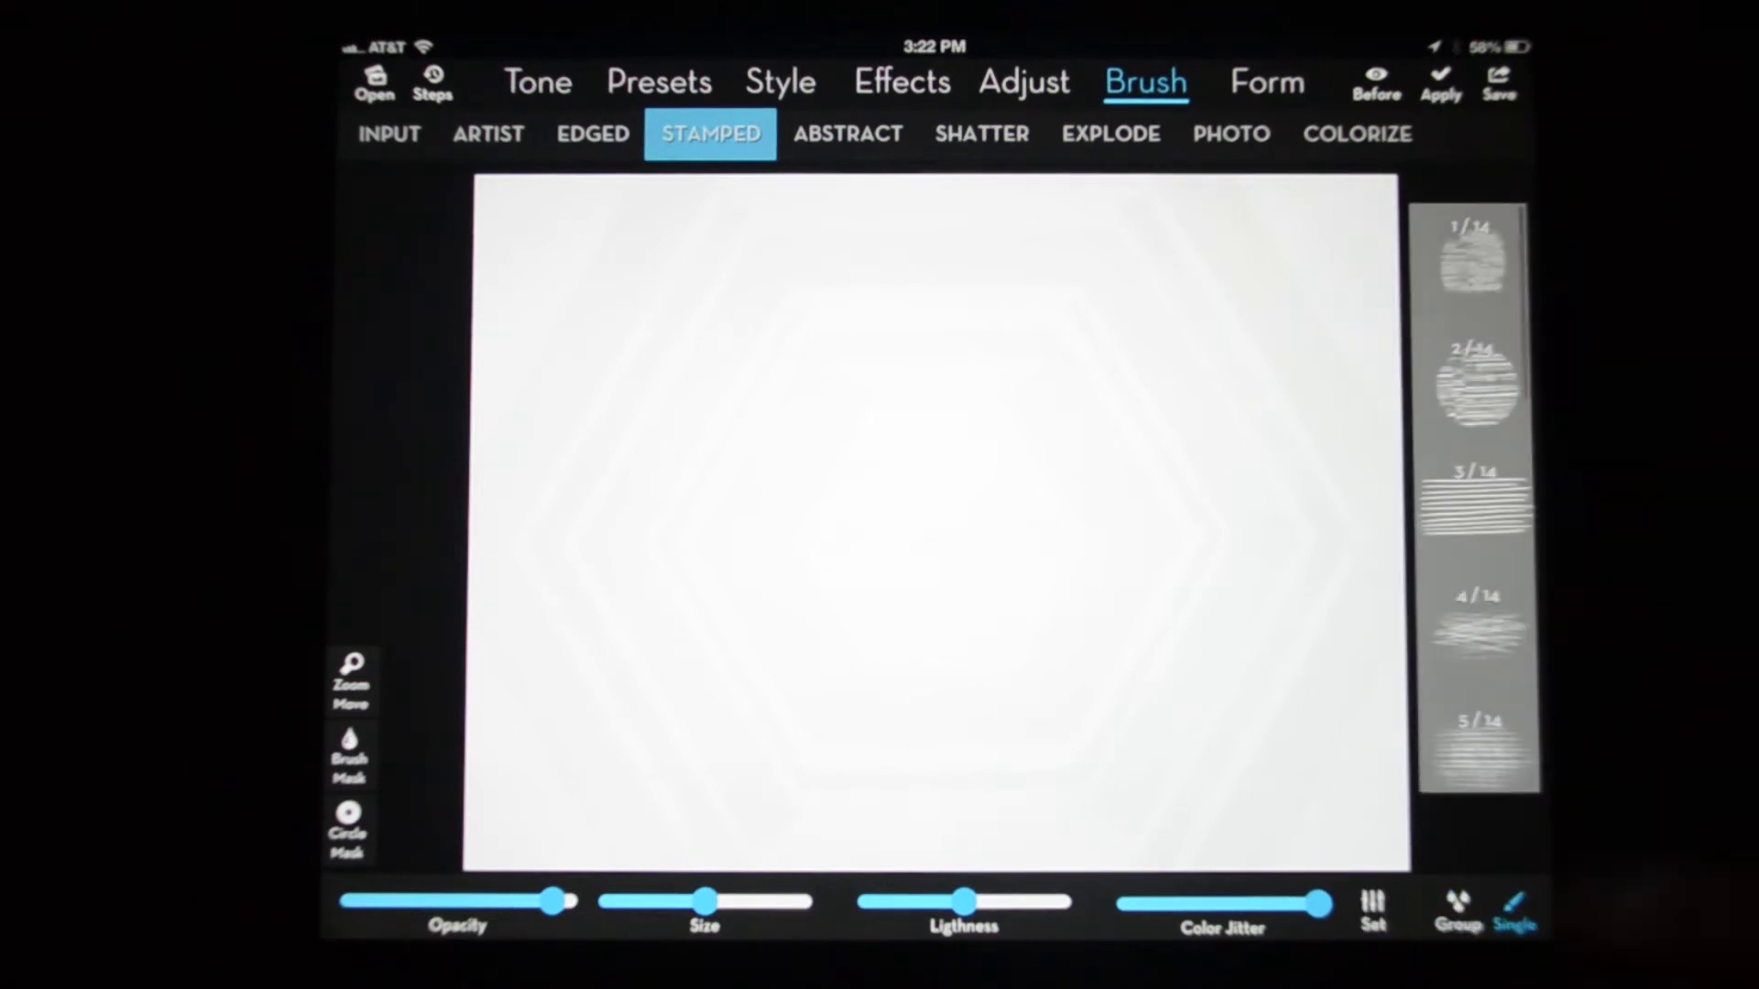
pyautogui.click(1476, 509)
pyautogui.moveTo(1236, 398); pyautogui.dragTo(1182, 838)
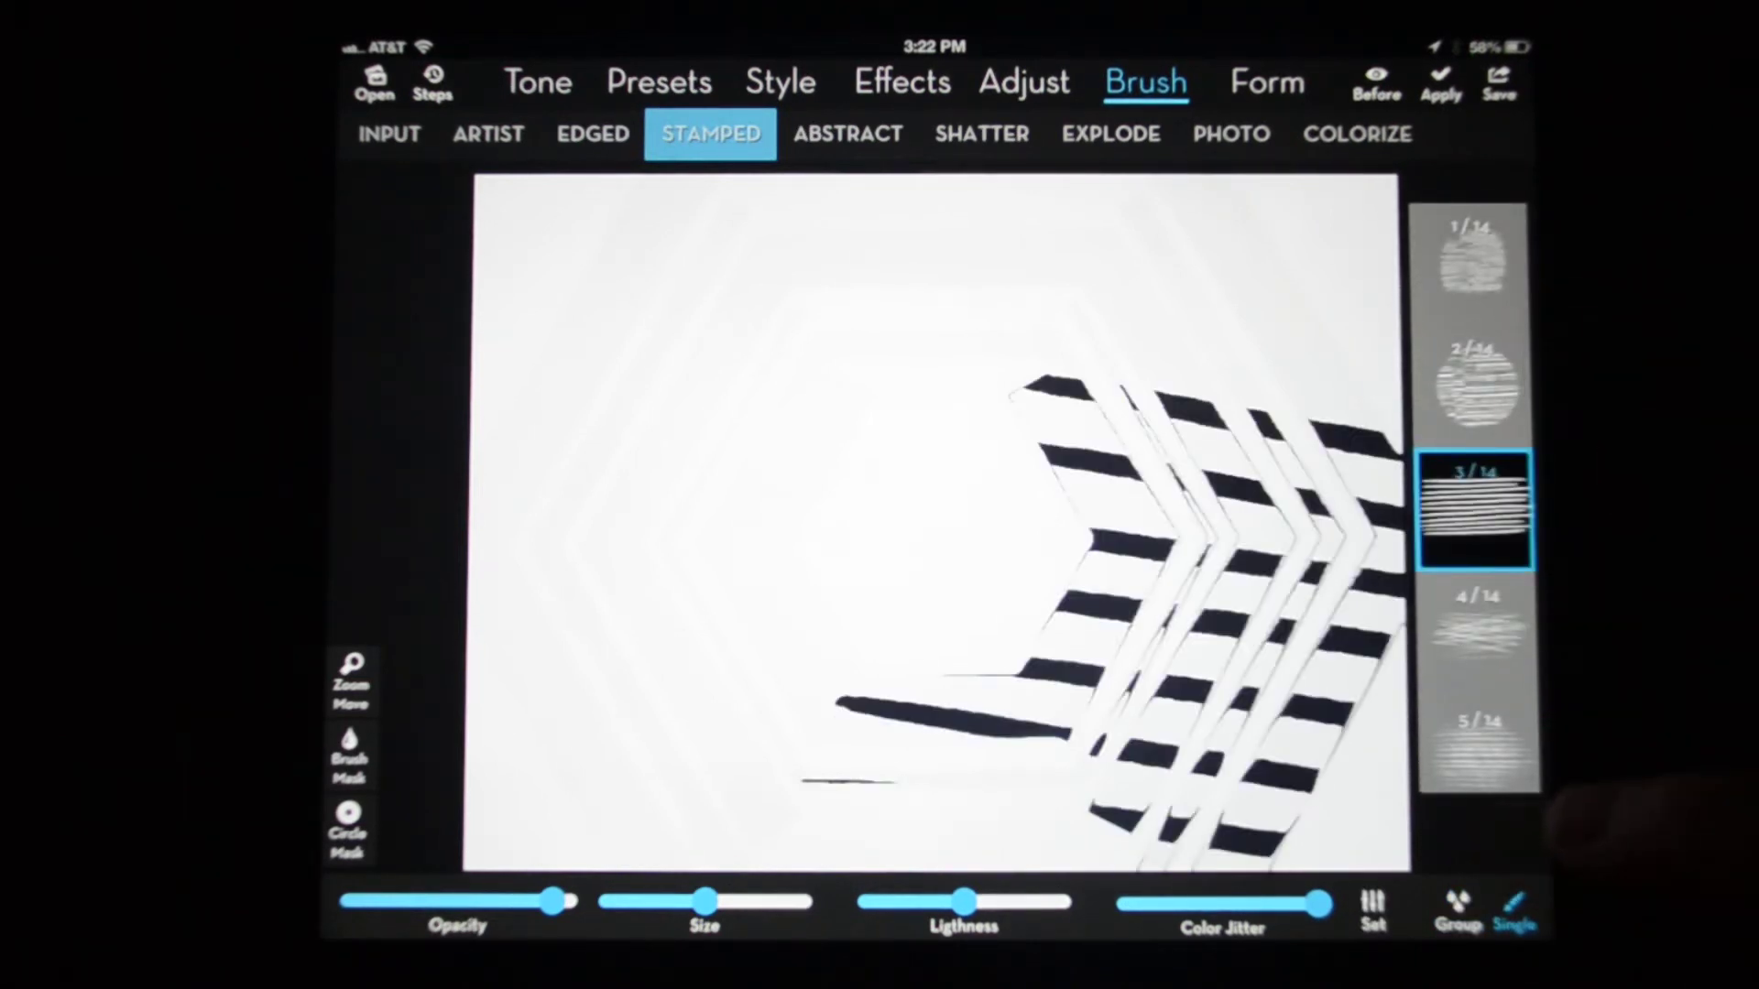
pyautogui.moveTo(1209, 523); pyautogui.dragTo(1182, 825)
pyautogui.moveTo(1072, 701)
pyautogui.mouseDown()
pyautogui.moveTo(1080, 628)
pyautogui.moveTo(943, 510)
pyautogui.moveTo(766, 432)
pyautogui.moveTo(742, 516)
pyautogui.moveTo(746, 432)
pyautogui.moveTo(785, 451)
pyautogui.moveTo(805, 393)
pyautogui.moveTo(749, 509)
pyautogui.moveTo(785, 472)
pyautogui.mouseUp()
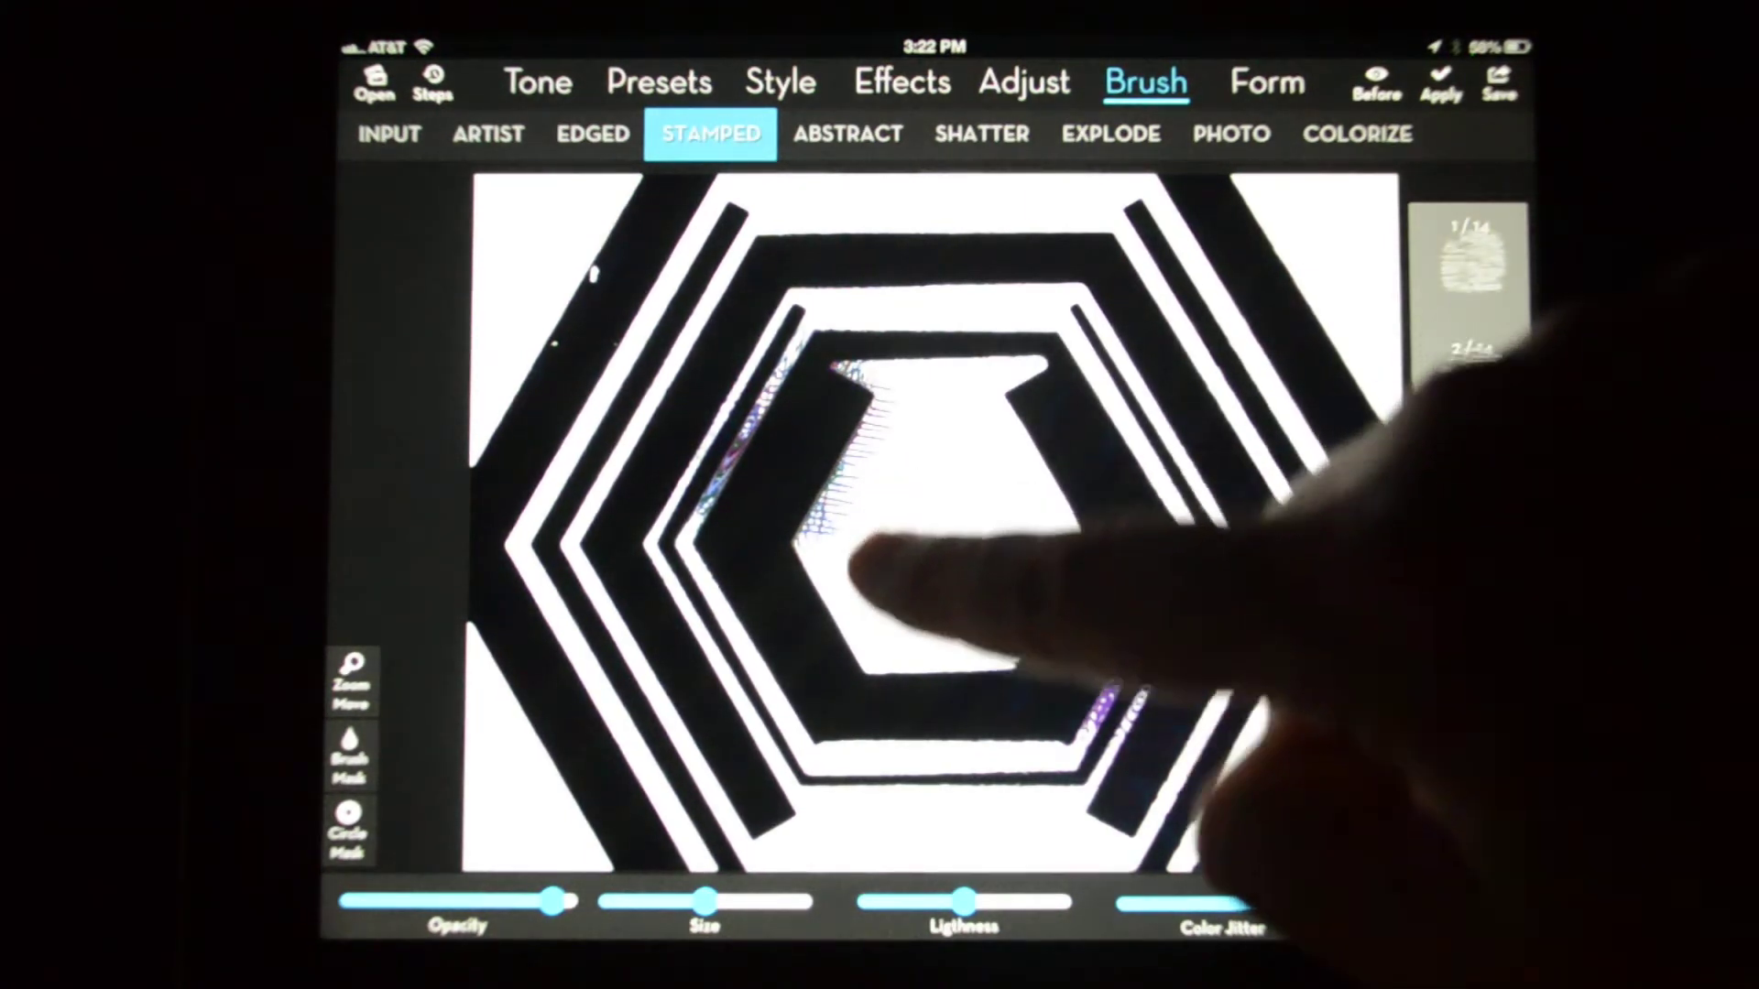
pyautogui.moveTo(864, 590)
pyautogui.mouseDown()
pyautogui.moveTo(981, 372)
pyautogui.moveTo(903, 589)
pyautogui.mouseUp()
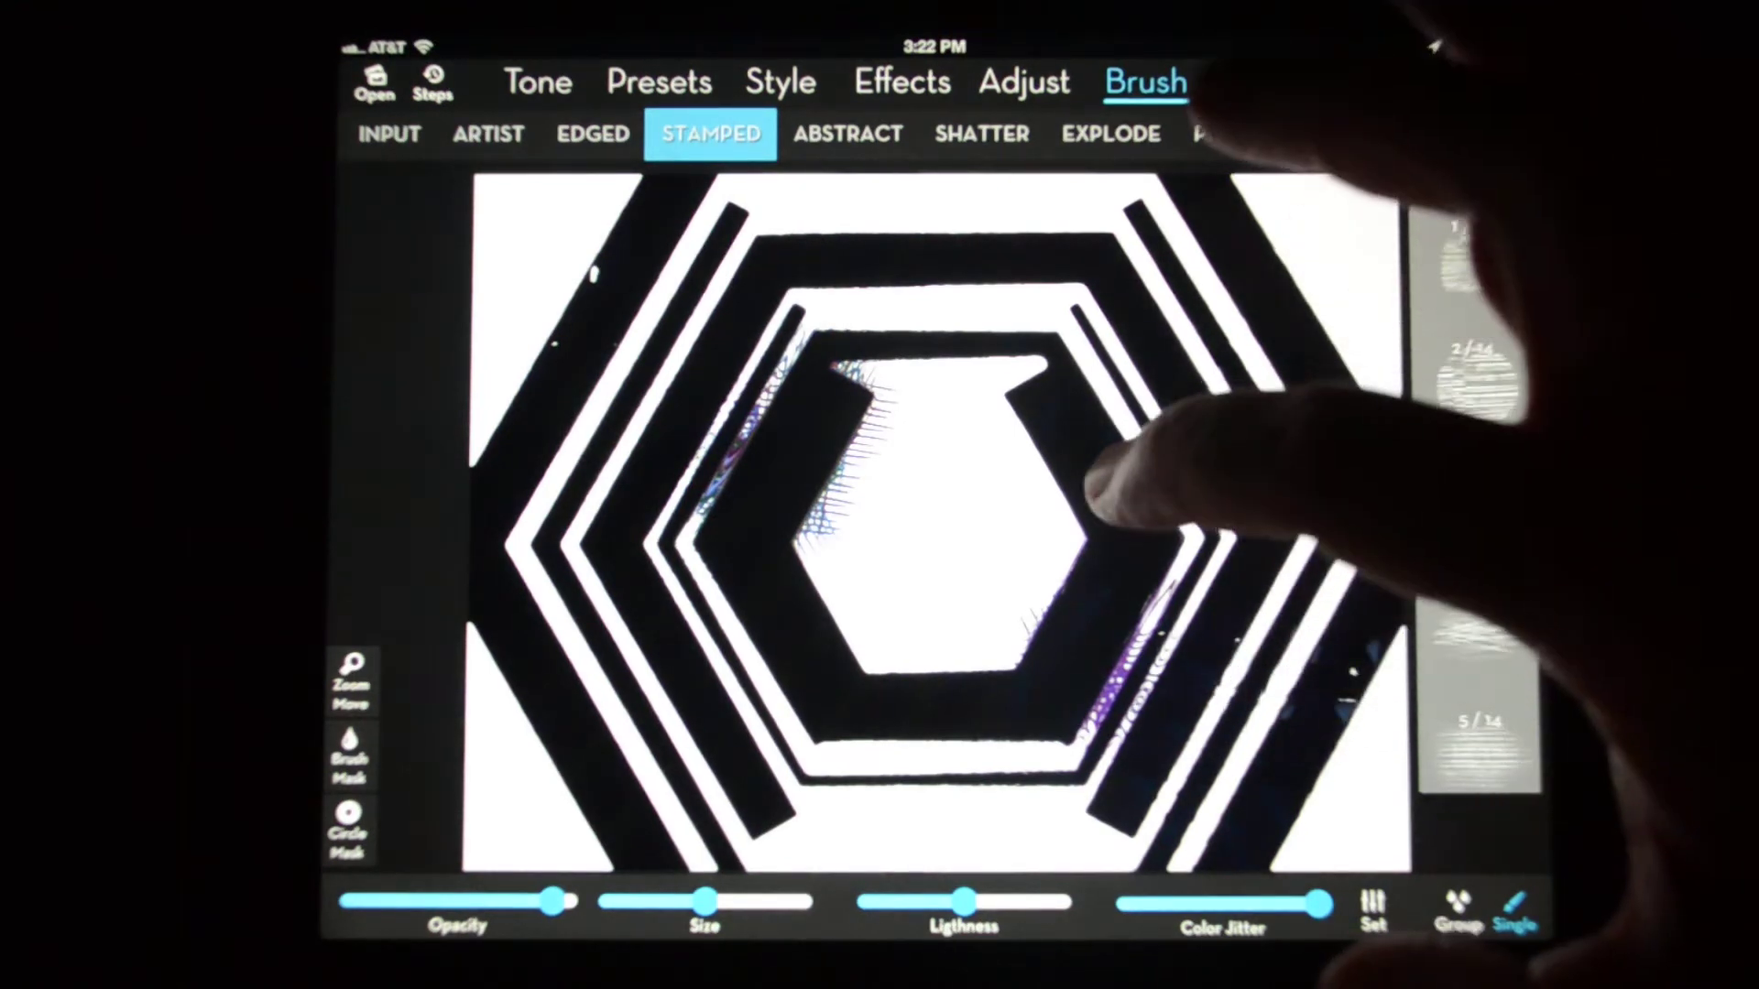
pyautogui.moveTo(1044, 454); pyautogui.dragTo(1023, 742)
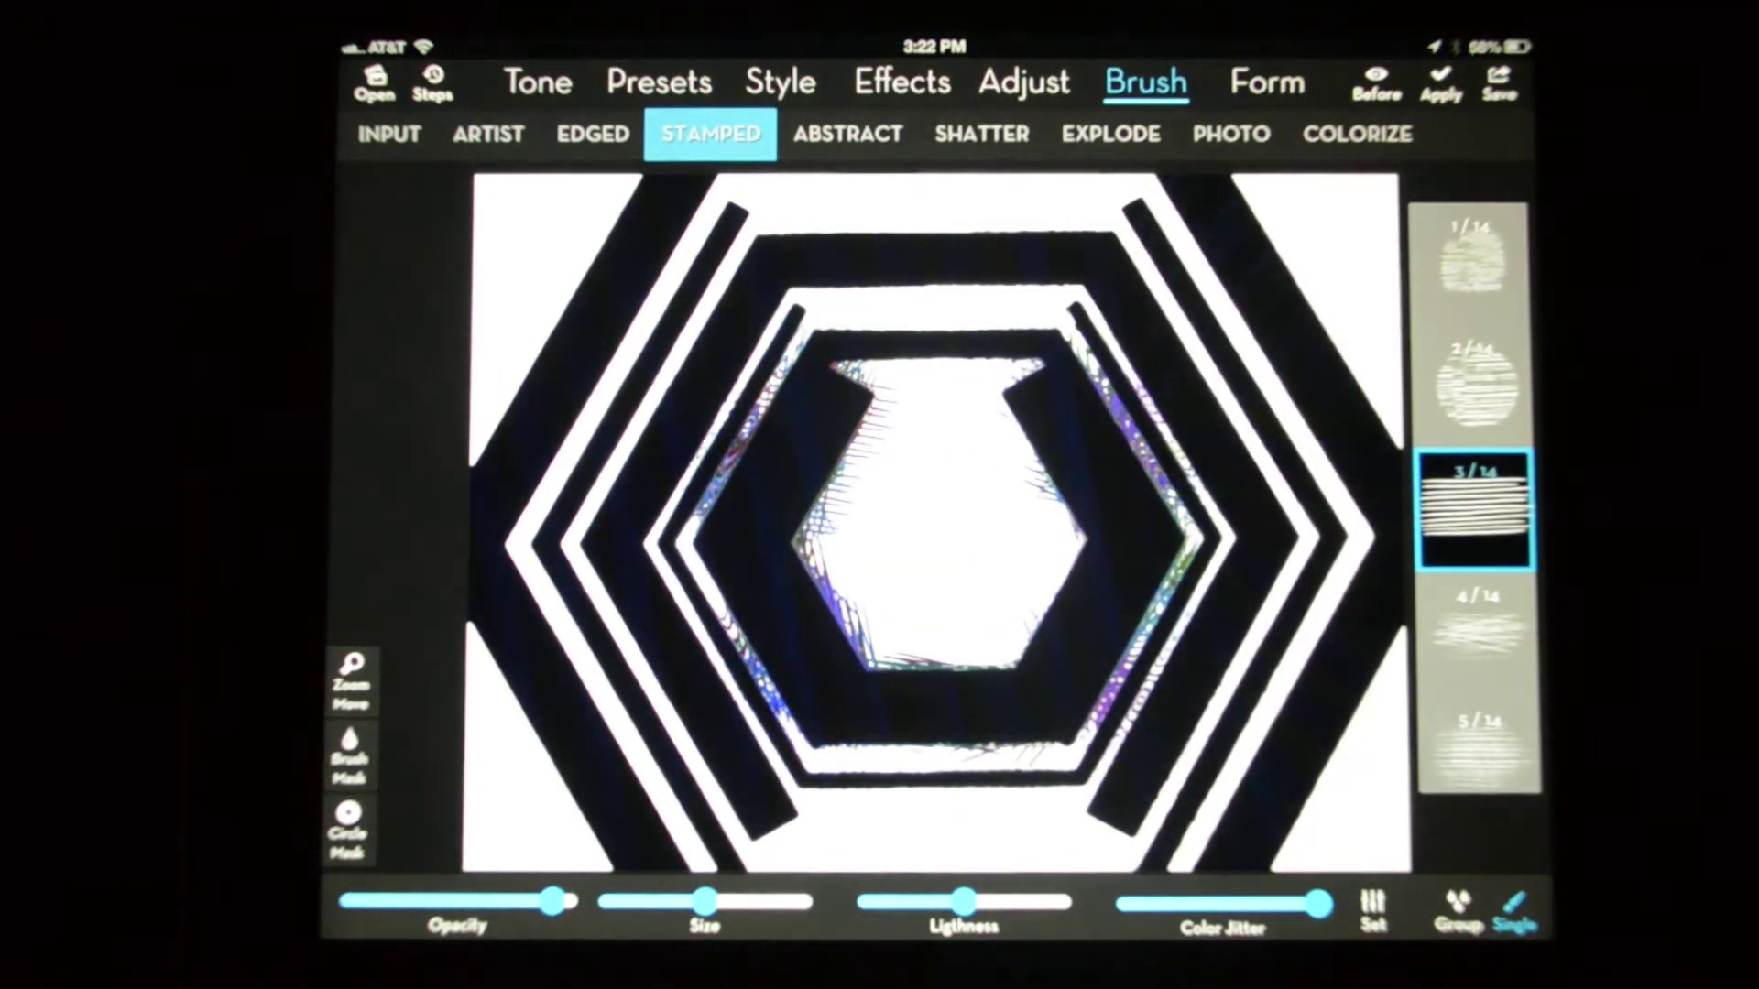
pyautogui.click(592, 132)
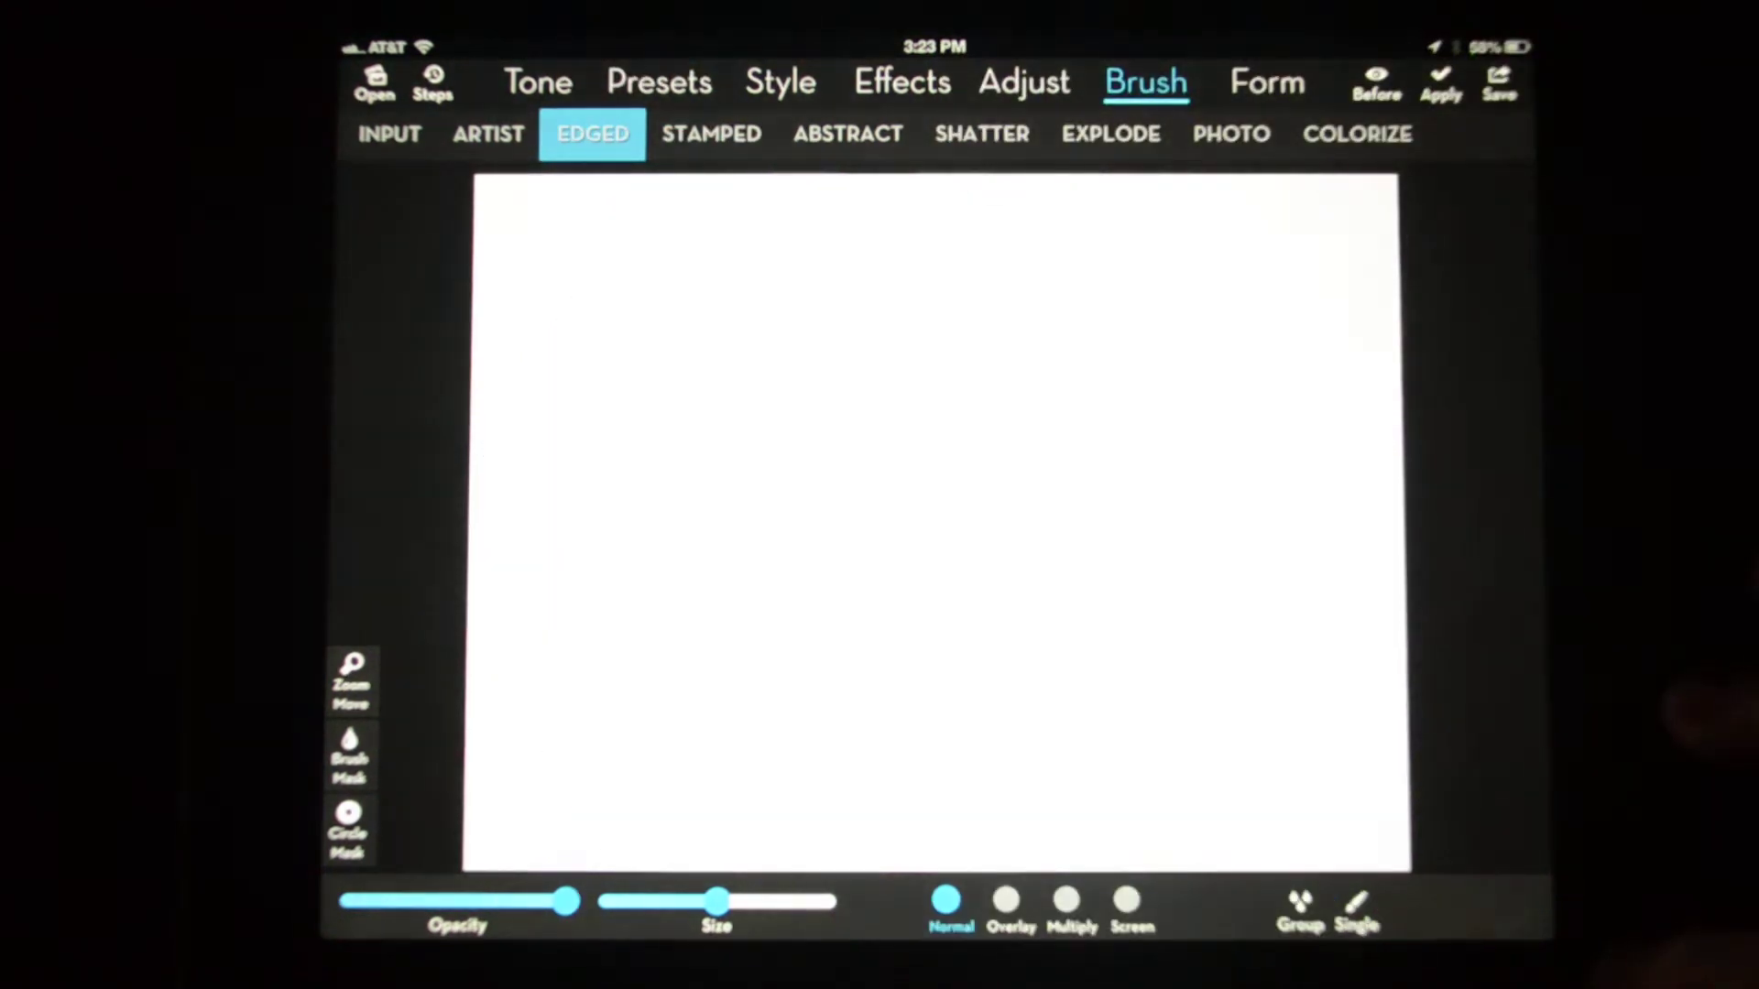
# Step: Paint a scratchy blue chevron using Edged pen brush 3/14 with slightly lowered opacity
pyautogui.click(1300, 910)
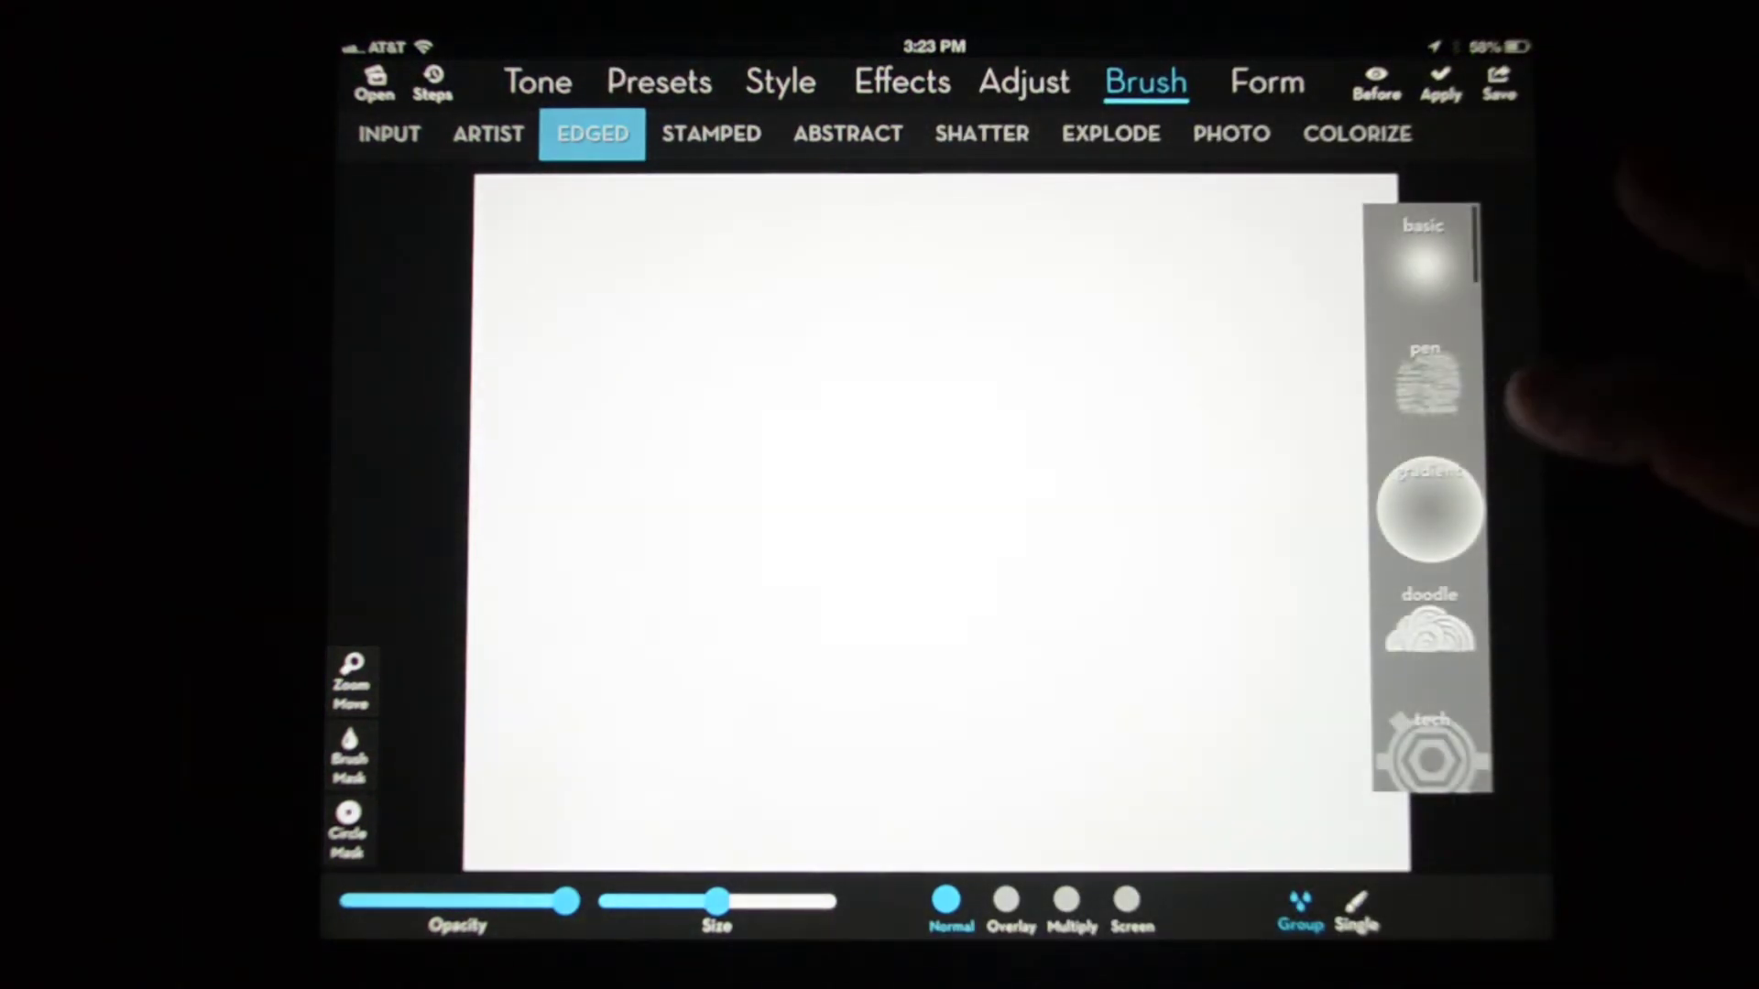
pyautogui.click(1429, 379)
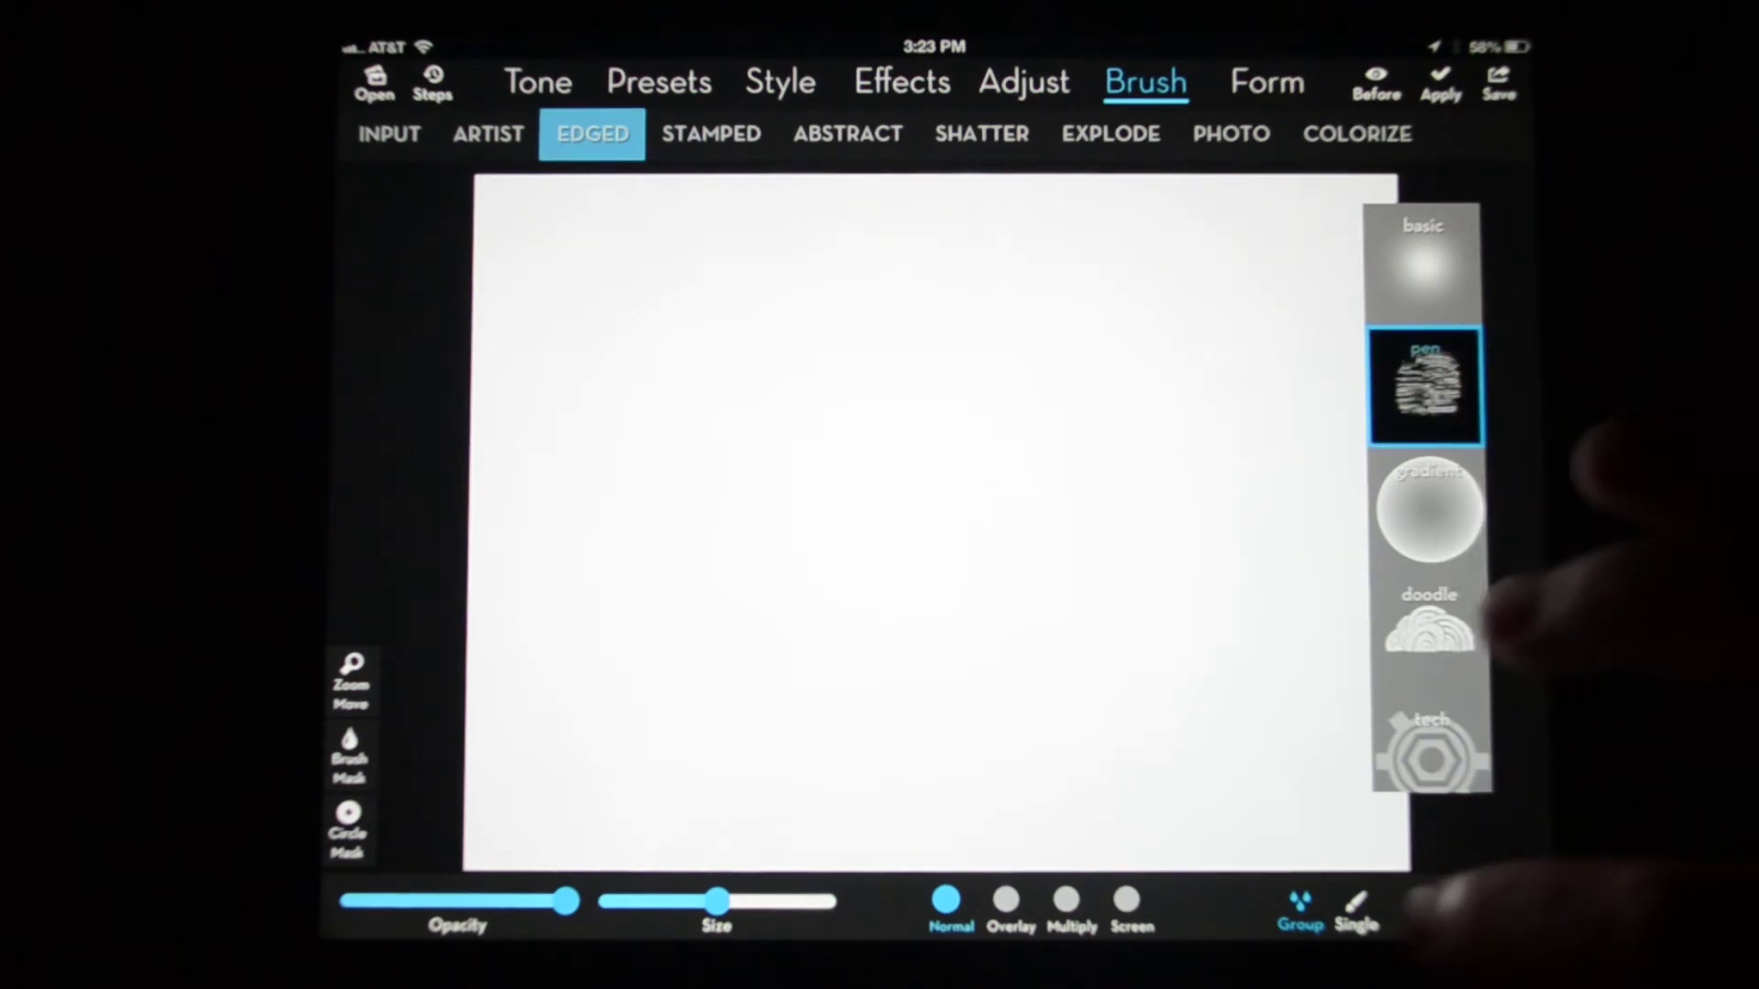
pyautogui.click(1429, 385)
pyautogui.click(1474, 509)
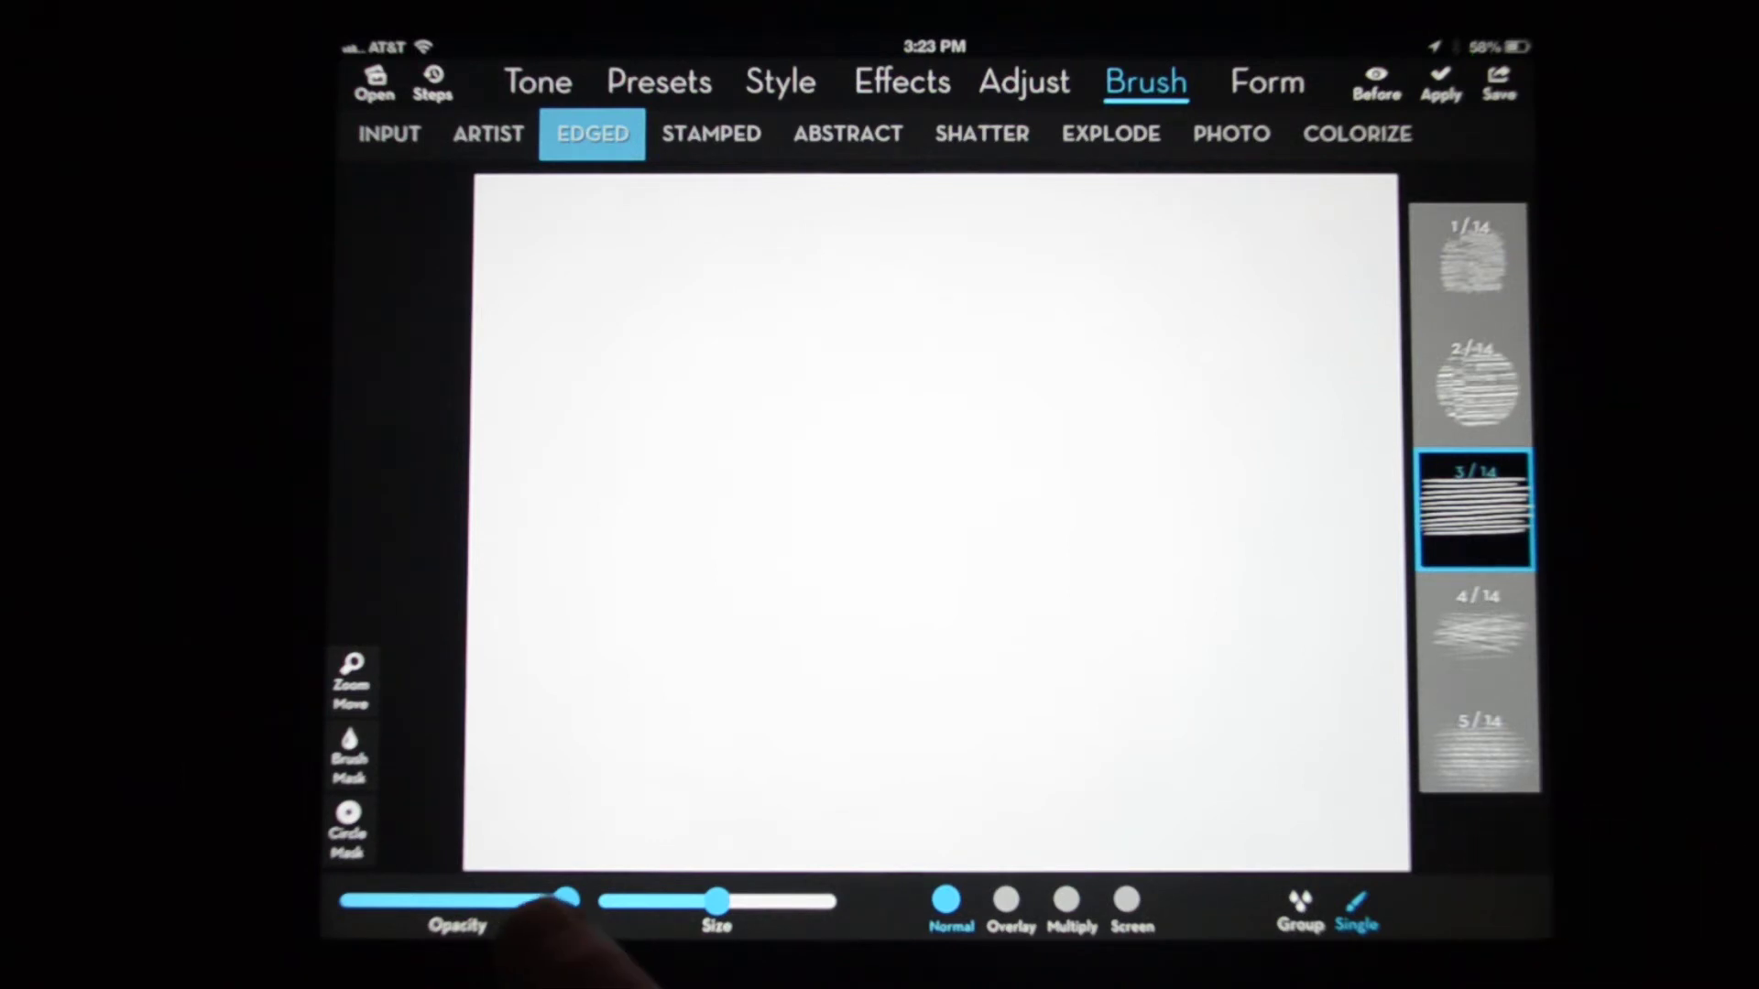
pyautogui.moveTo(567, 903); pyautogui.dragTo(545, 901)
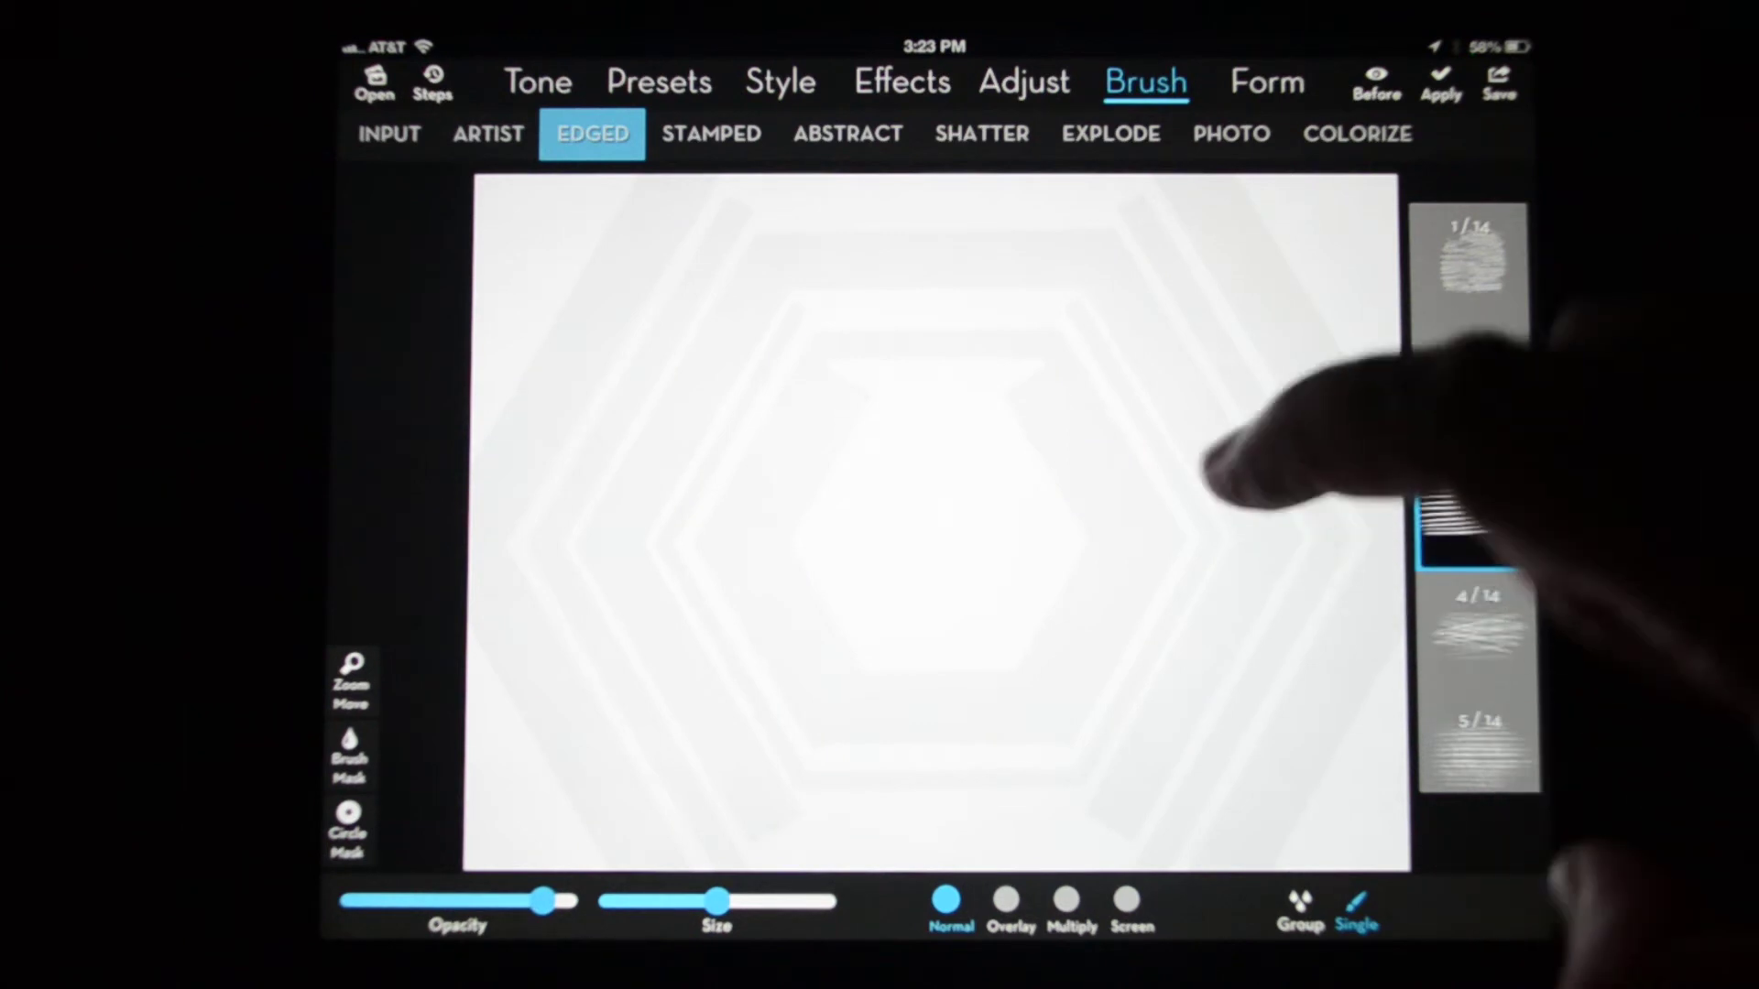
pyautogui.click(1356, 908)
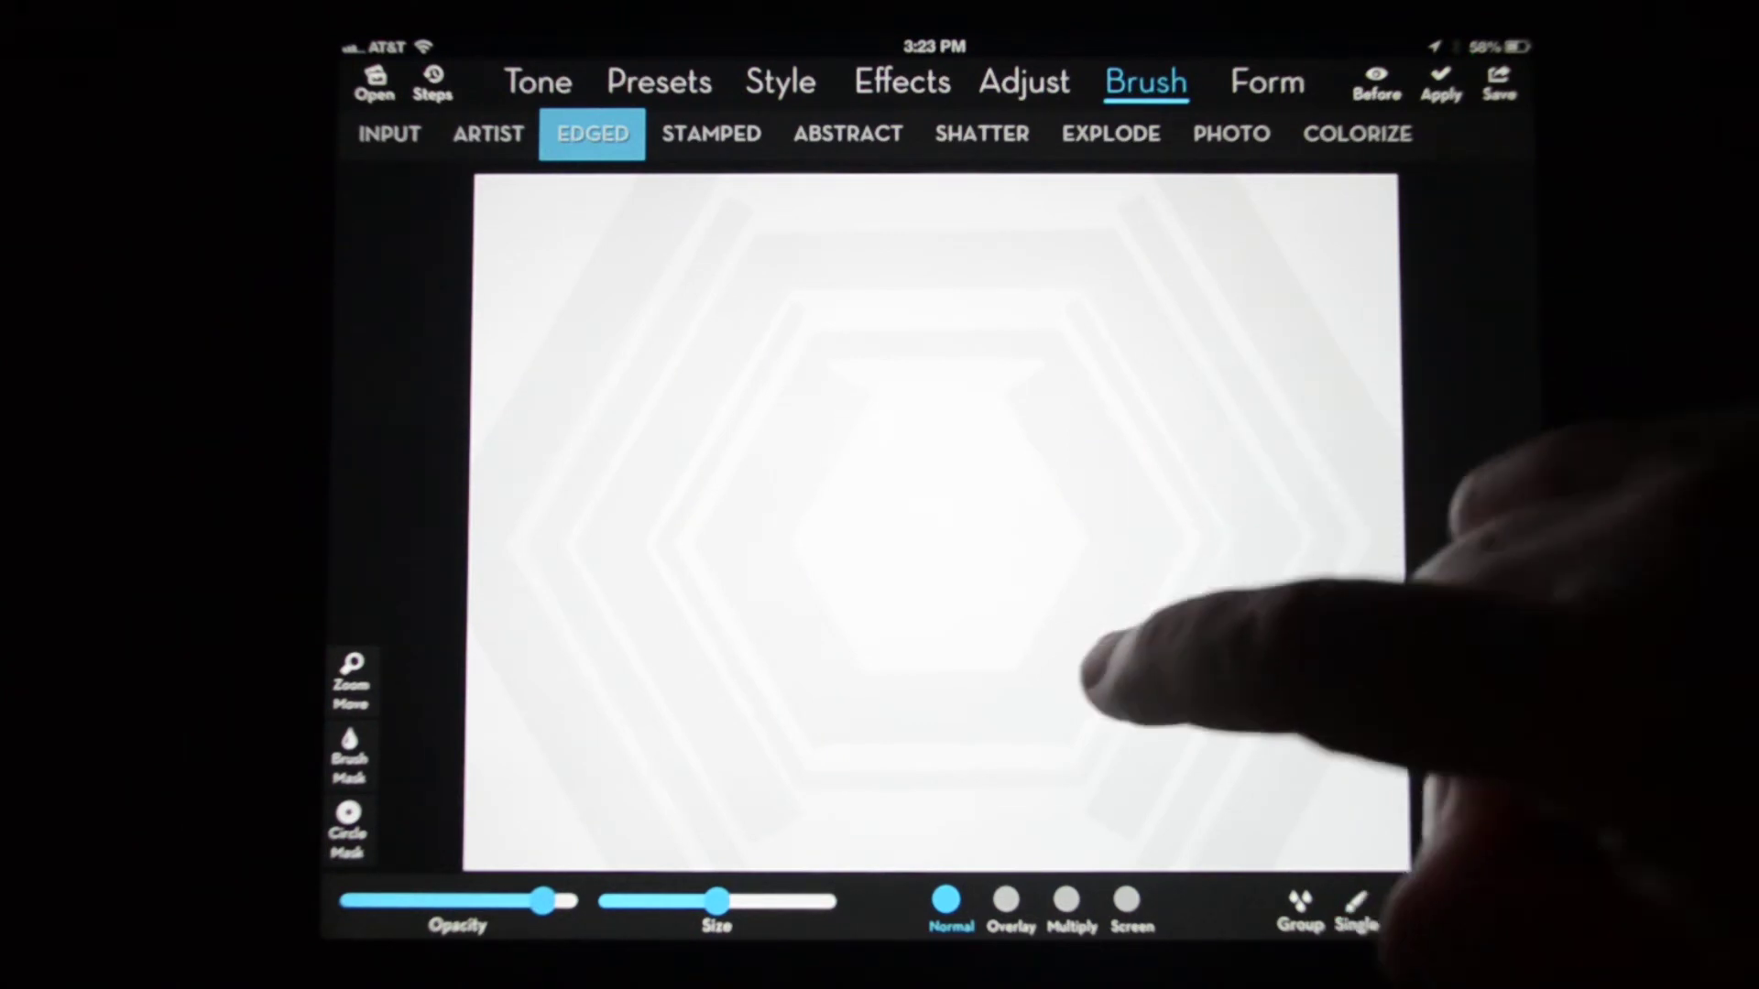
pyautogui.moveTo(1058, 715)
pyautogui.mouseDown()
pyautogui.moveTo(1060, 394)
pyautogui.moveTo(1127, 557)
pyautogui.moveTo(1060, 627)
pyautogui.mouseUp()
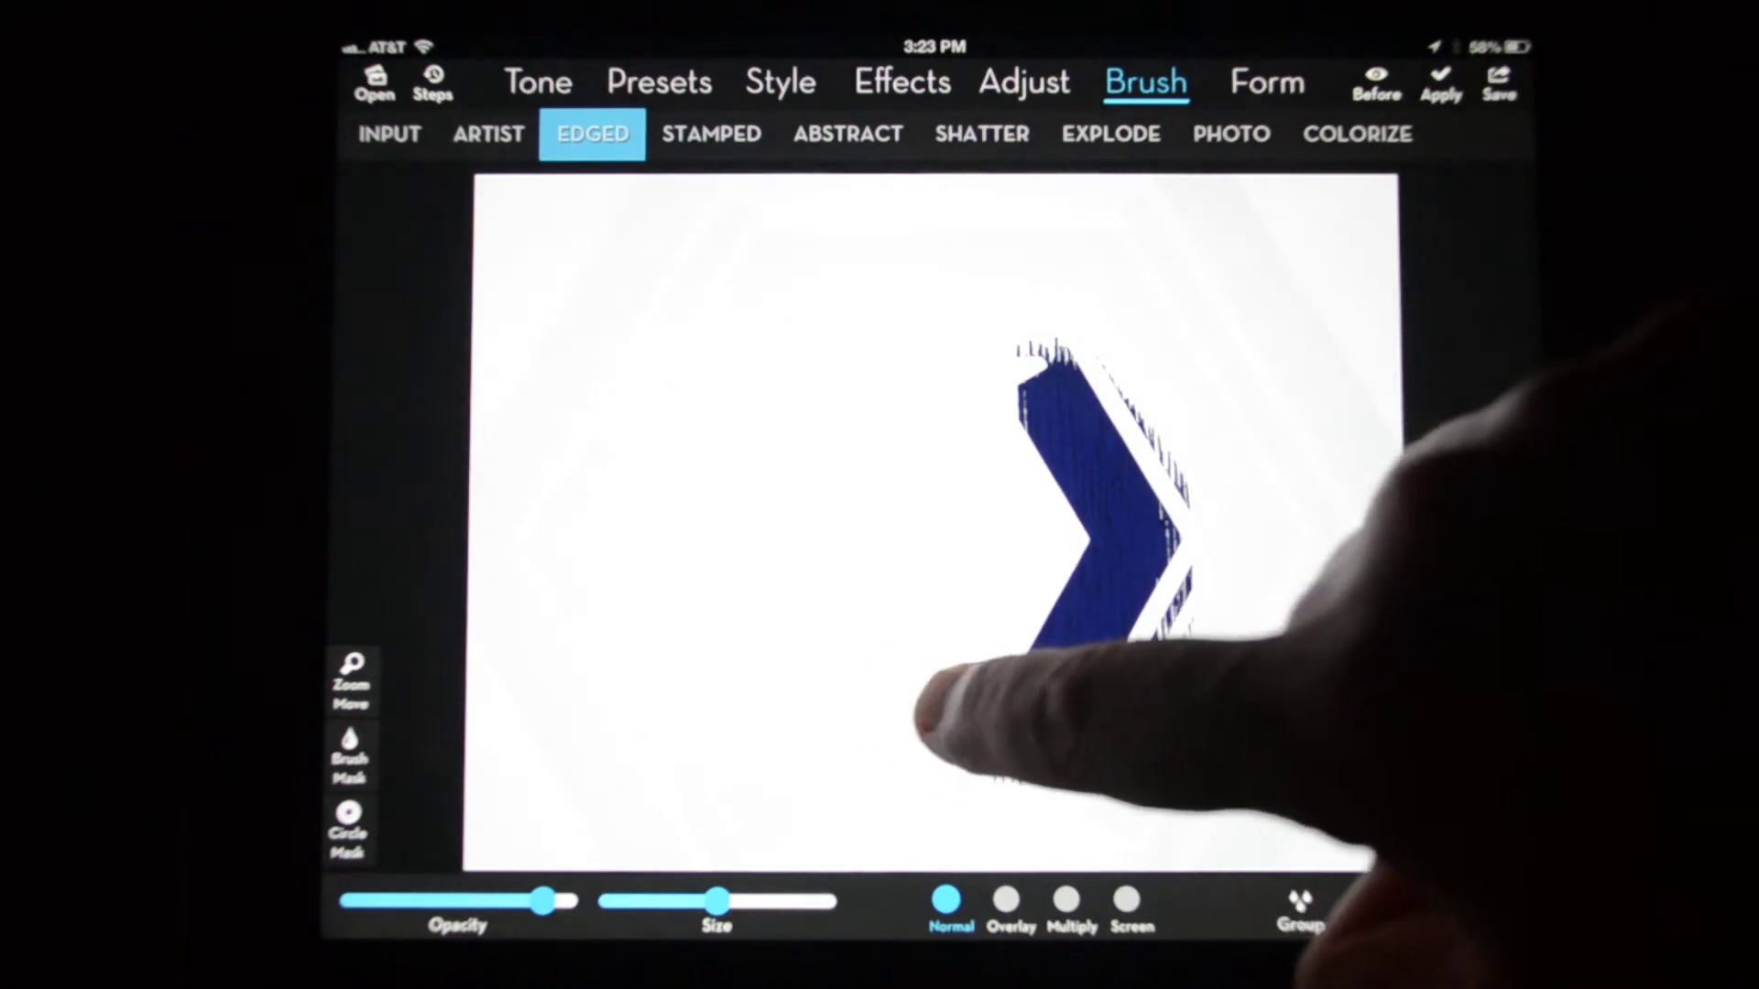
pyautogui.moveTo(943, 706)
pyautogui.mouseDown()
pyautogui.moveTo(1029, 699)
pyautogui.moveTo(825, 693)
pyautogui.moveTo(981, 707)
pyautogui.moveTo(844, 698)
pyautogui.moveTo(922, 706)
pyautogui.mouseUp()
# Step: Zoom in and pan along the blue chevron to inspect its scratchy white stripe
pyautogui.click(353, 680)
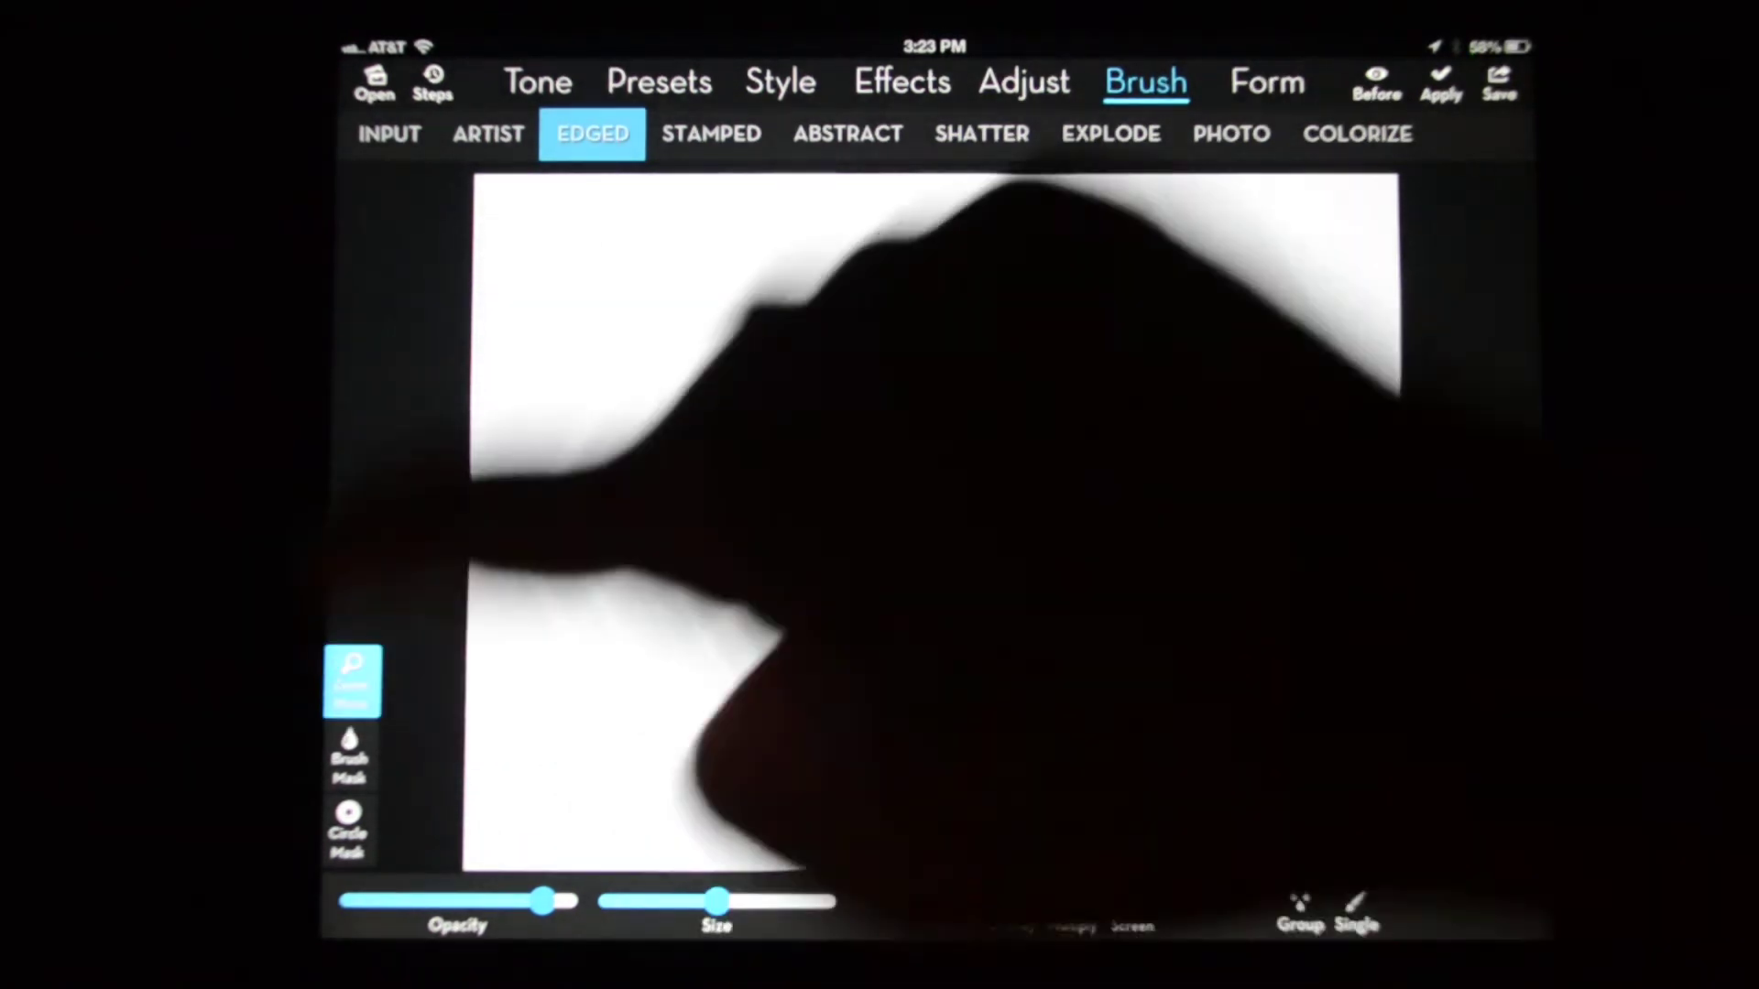
pyautogui.scroll(5, 1127, 536)
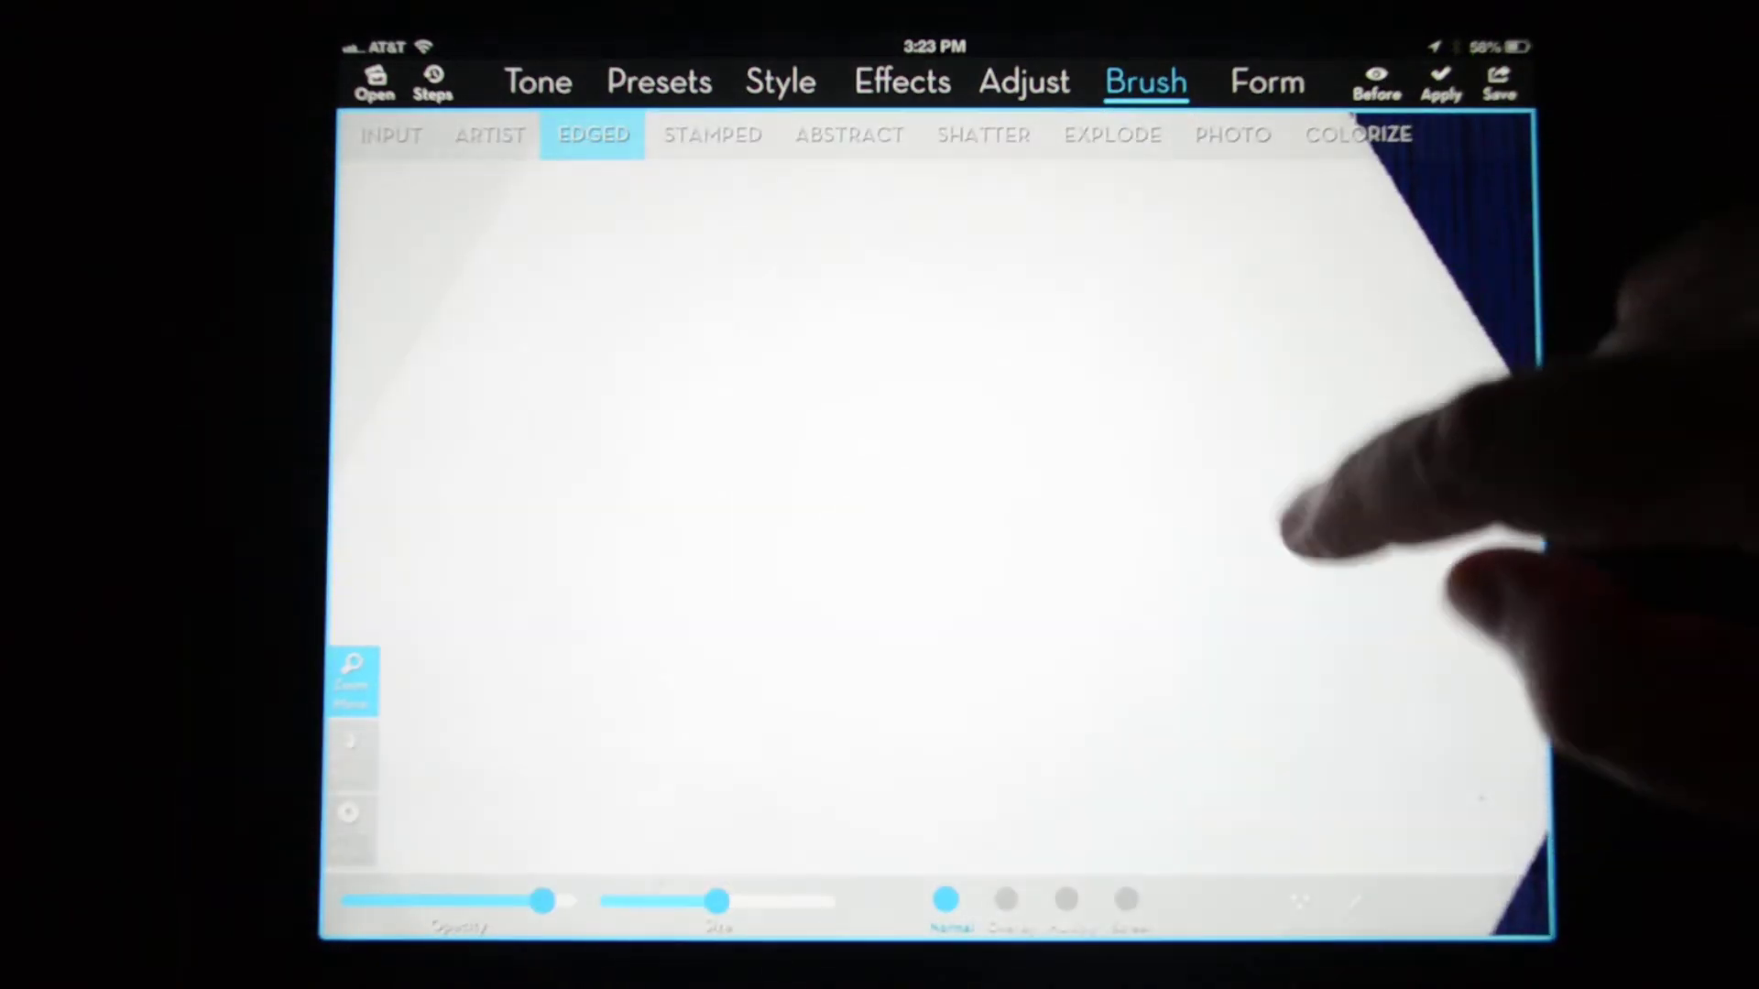
pyautogui.moveTo(1334, 491)
pyautogui.mouseDown()
pyautogui.moveTo(1022, 453)
pyautogui.moveTo(844, 371)
pyautogui.mouseUp()
pyautogui.moveTo(1244, 488); pyautogui.dragTo(1415, 676)
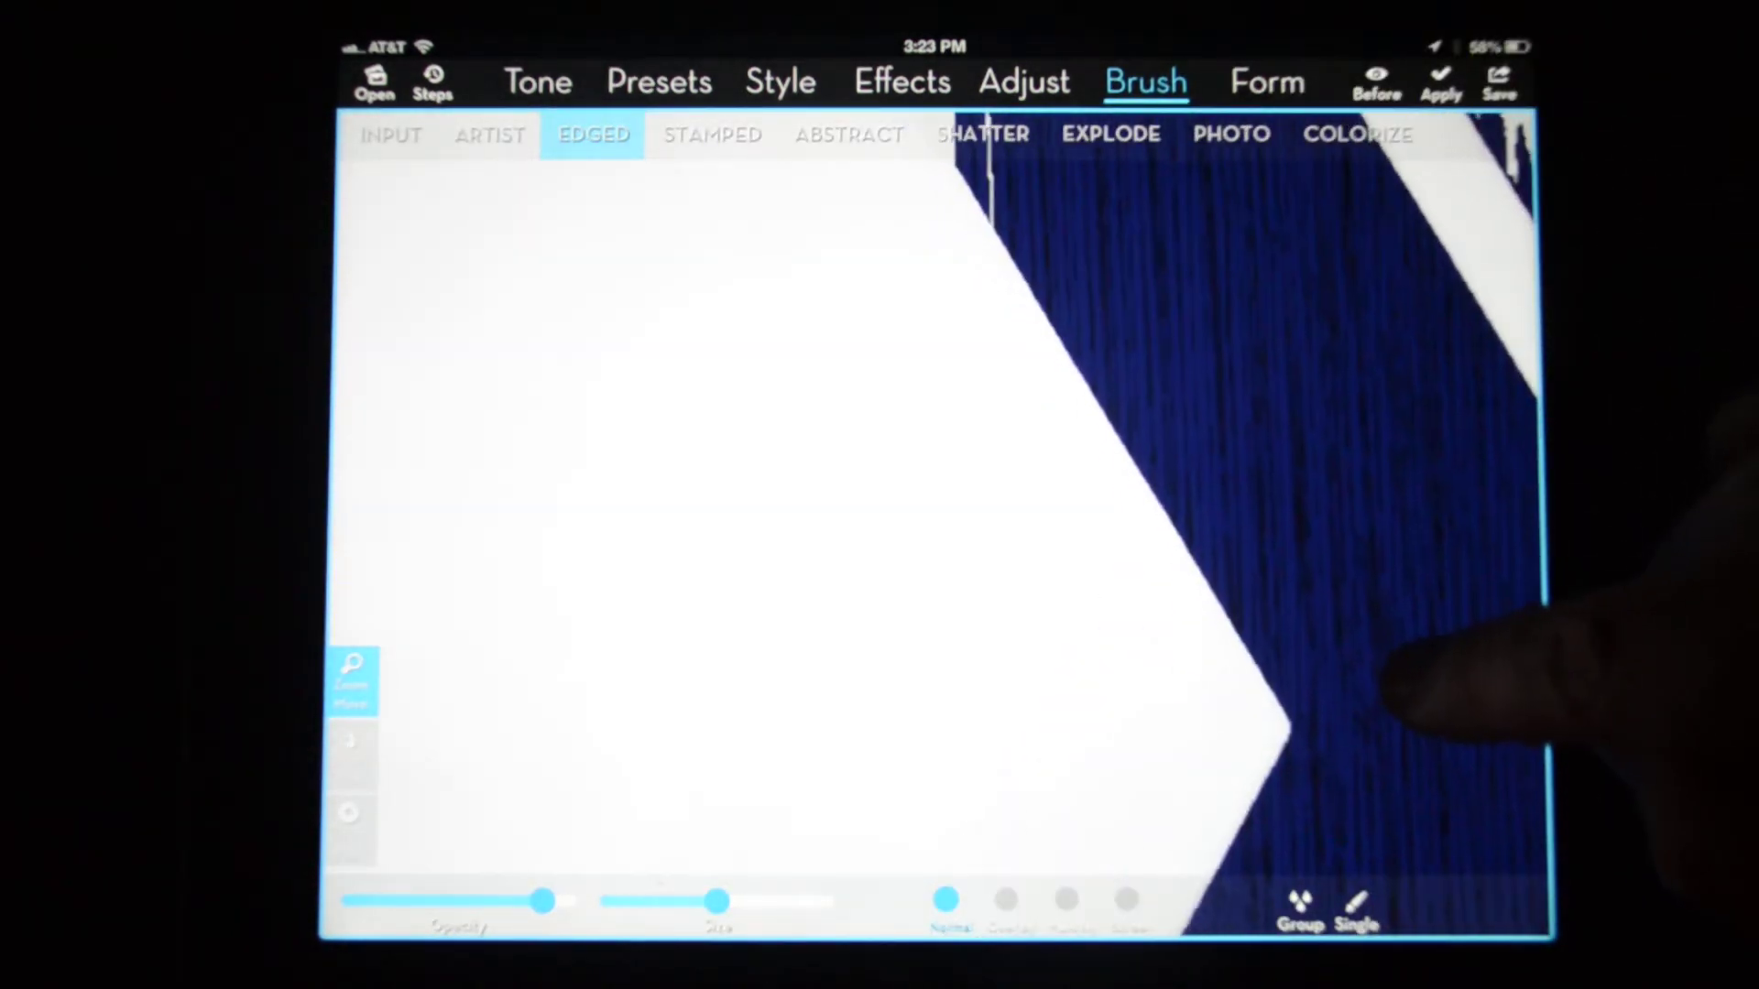
pyautogui.moveTo(1177, 393); pyautogui.dragTo(1394, 883)
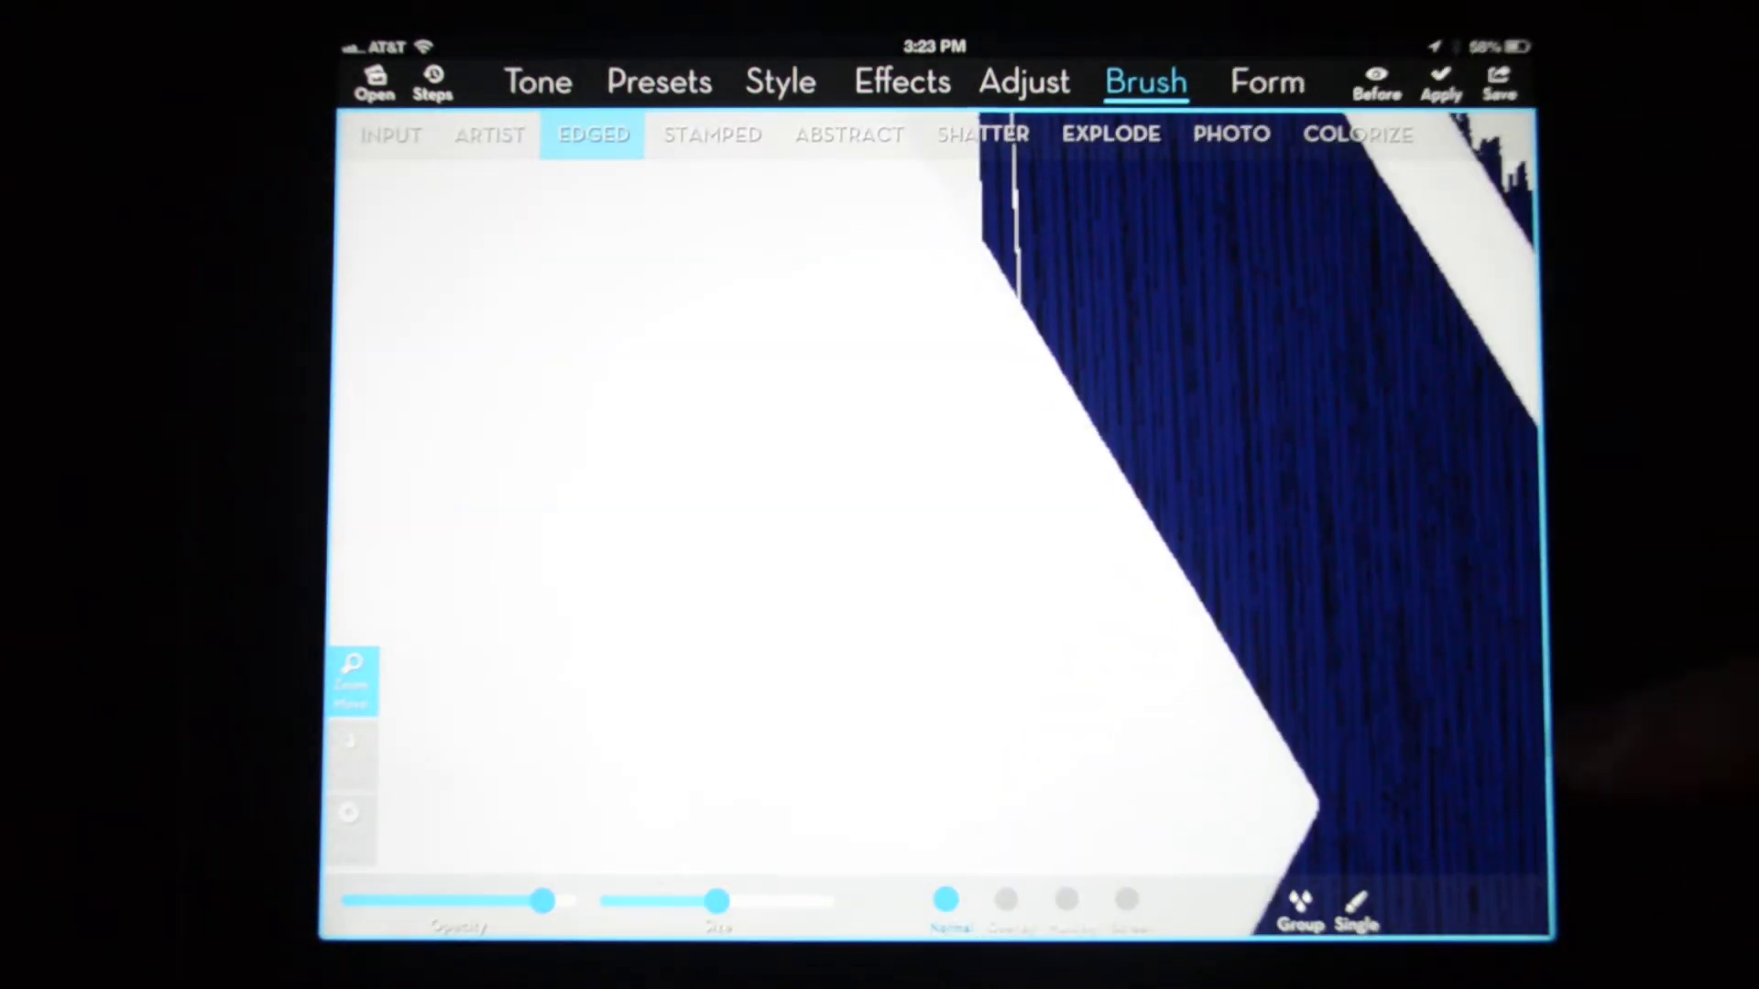
pyautogui.moveTo(1360, 523)
pyautogui.mouseDown()
pyautogui.moveTo(1139, 393)
pyautogui.moveTo(922, 373)
pyautogui.moveTo(1059, 315)
pyautogui.moveTo(1045, 344)
pyautogui.mouseUp()
pyautogui.click(351, 680)
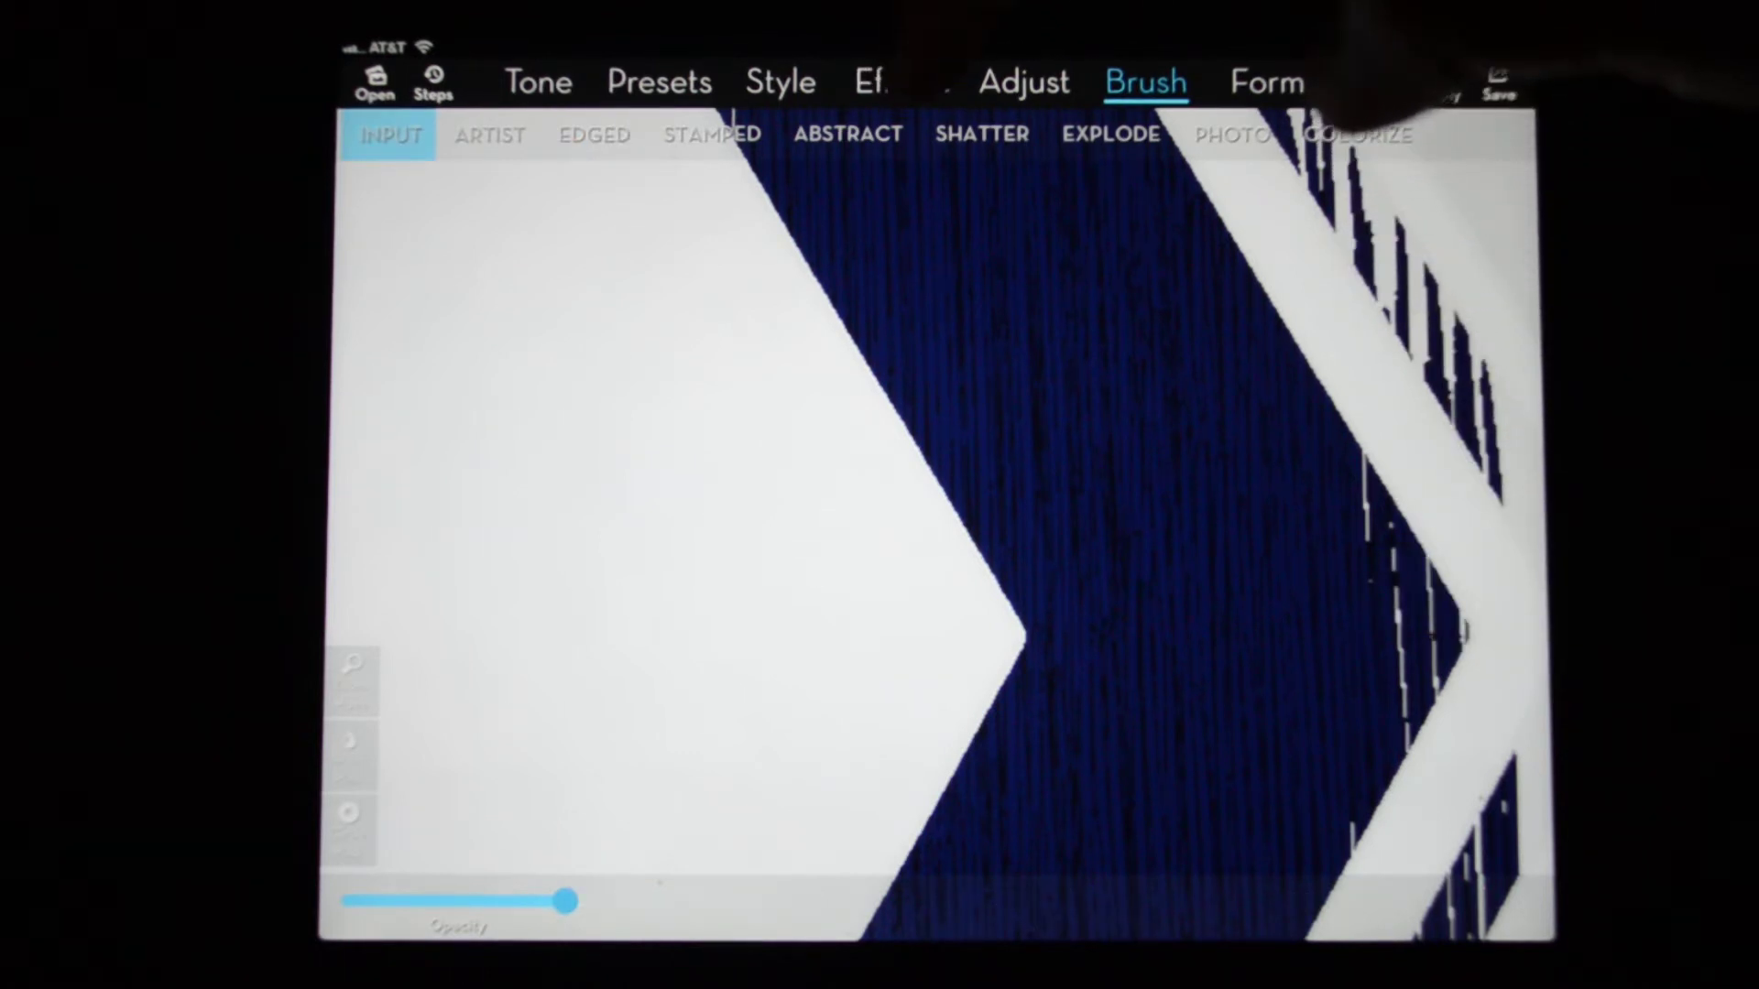
# Step: Apply the Raise effect to the chevron and increase its texture size
pyautogui.click(903, 82)
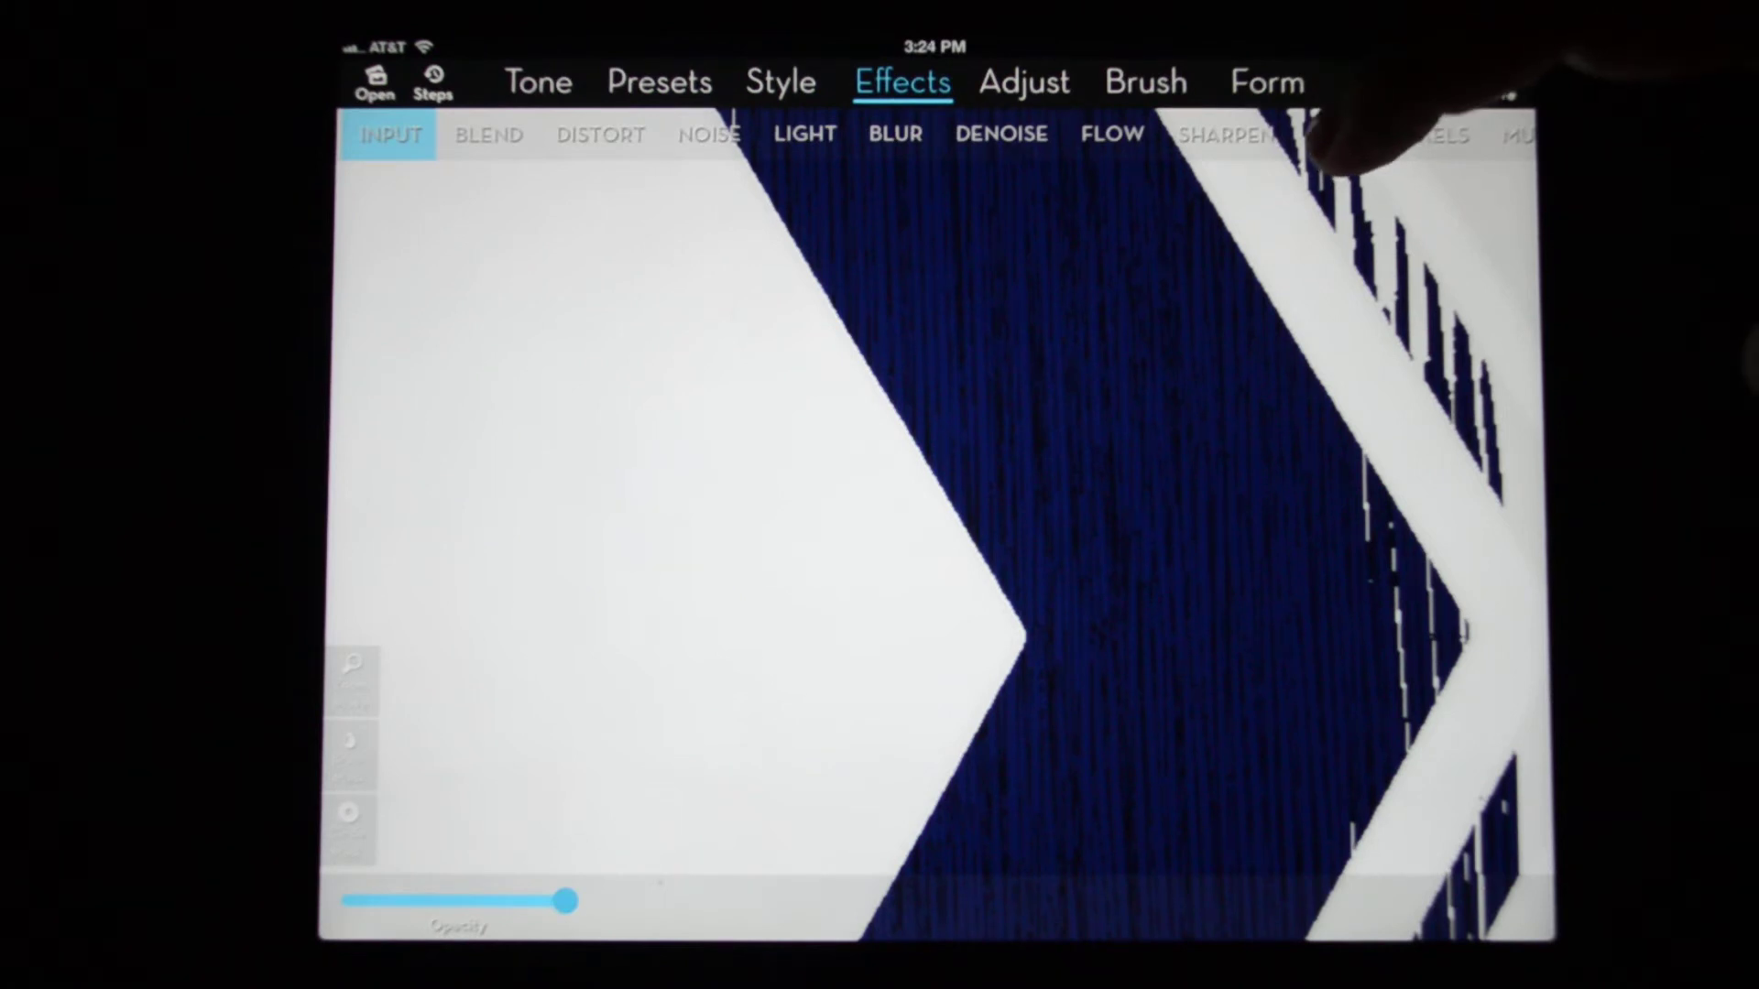
pyautogui.click(1335, 133)
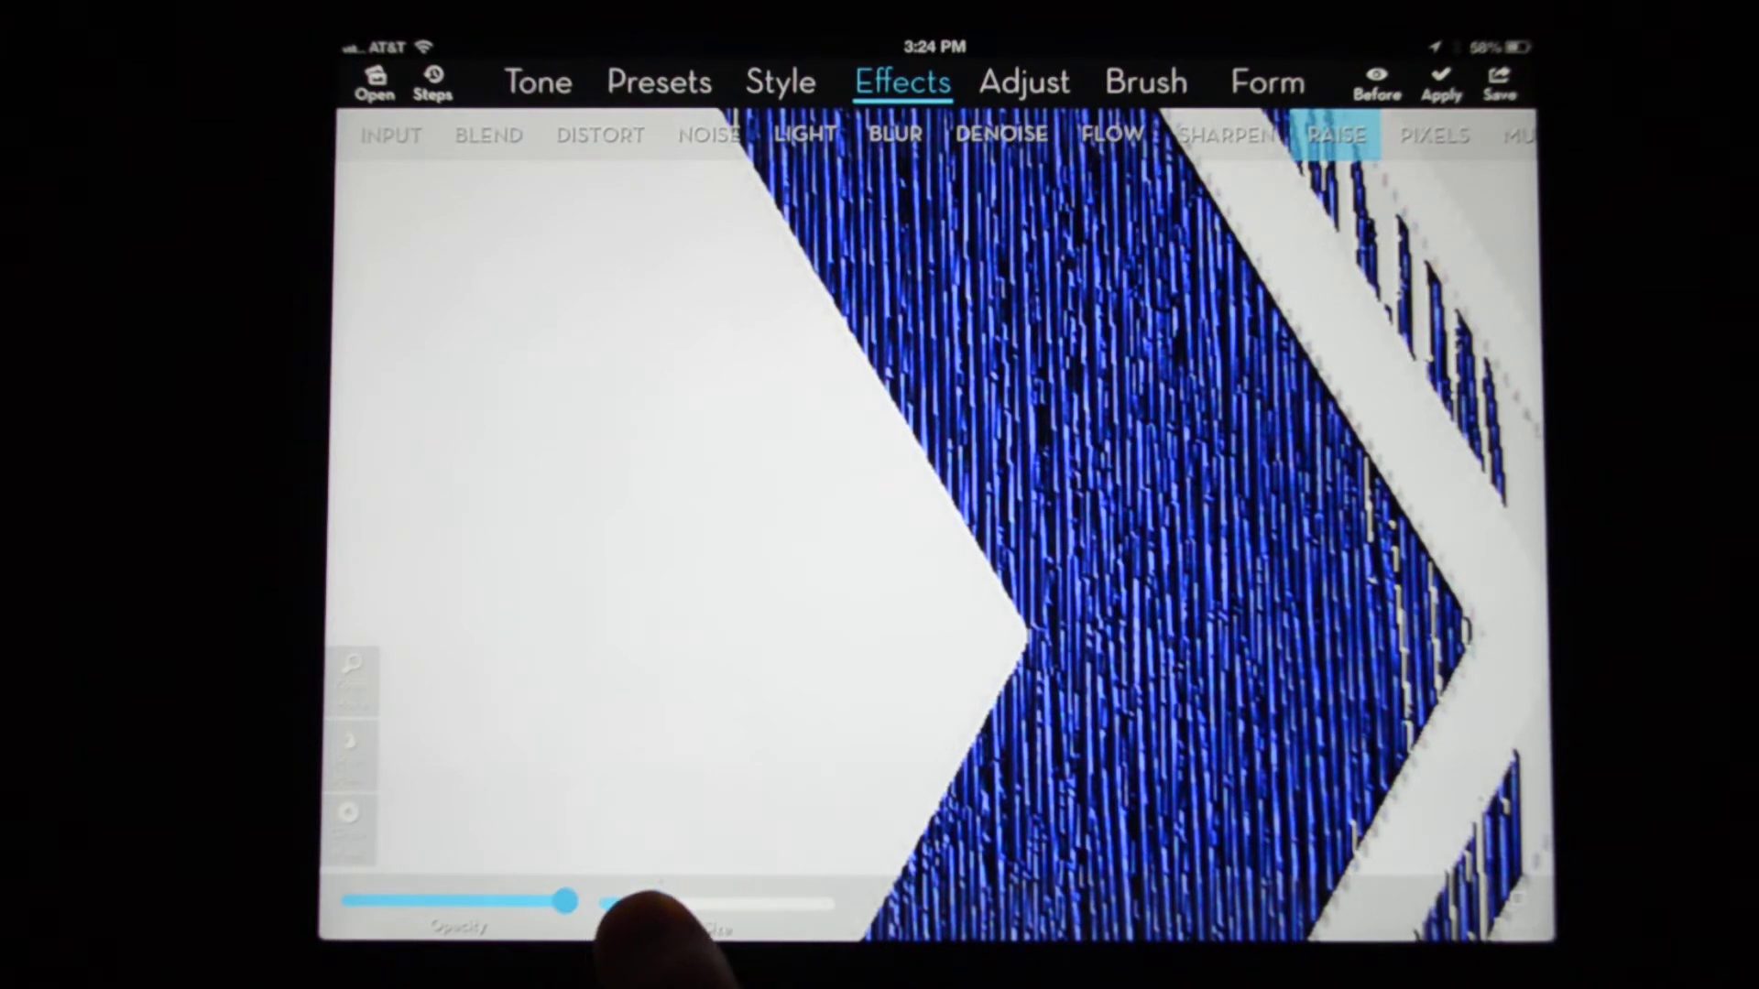
pyautogui.moveTo(653, 904); pyautogui.dragTo(664, 902)
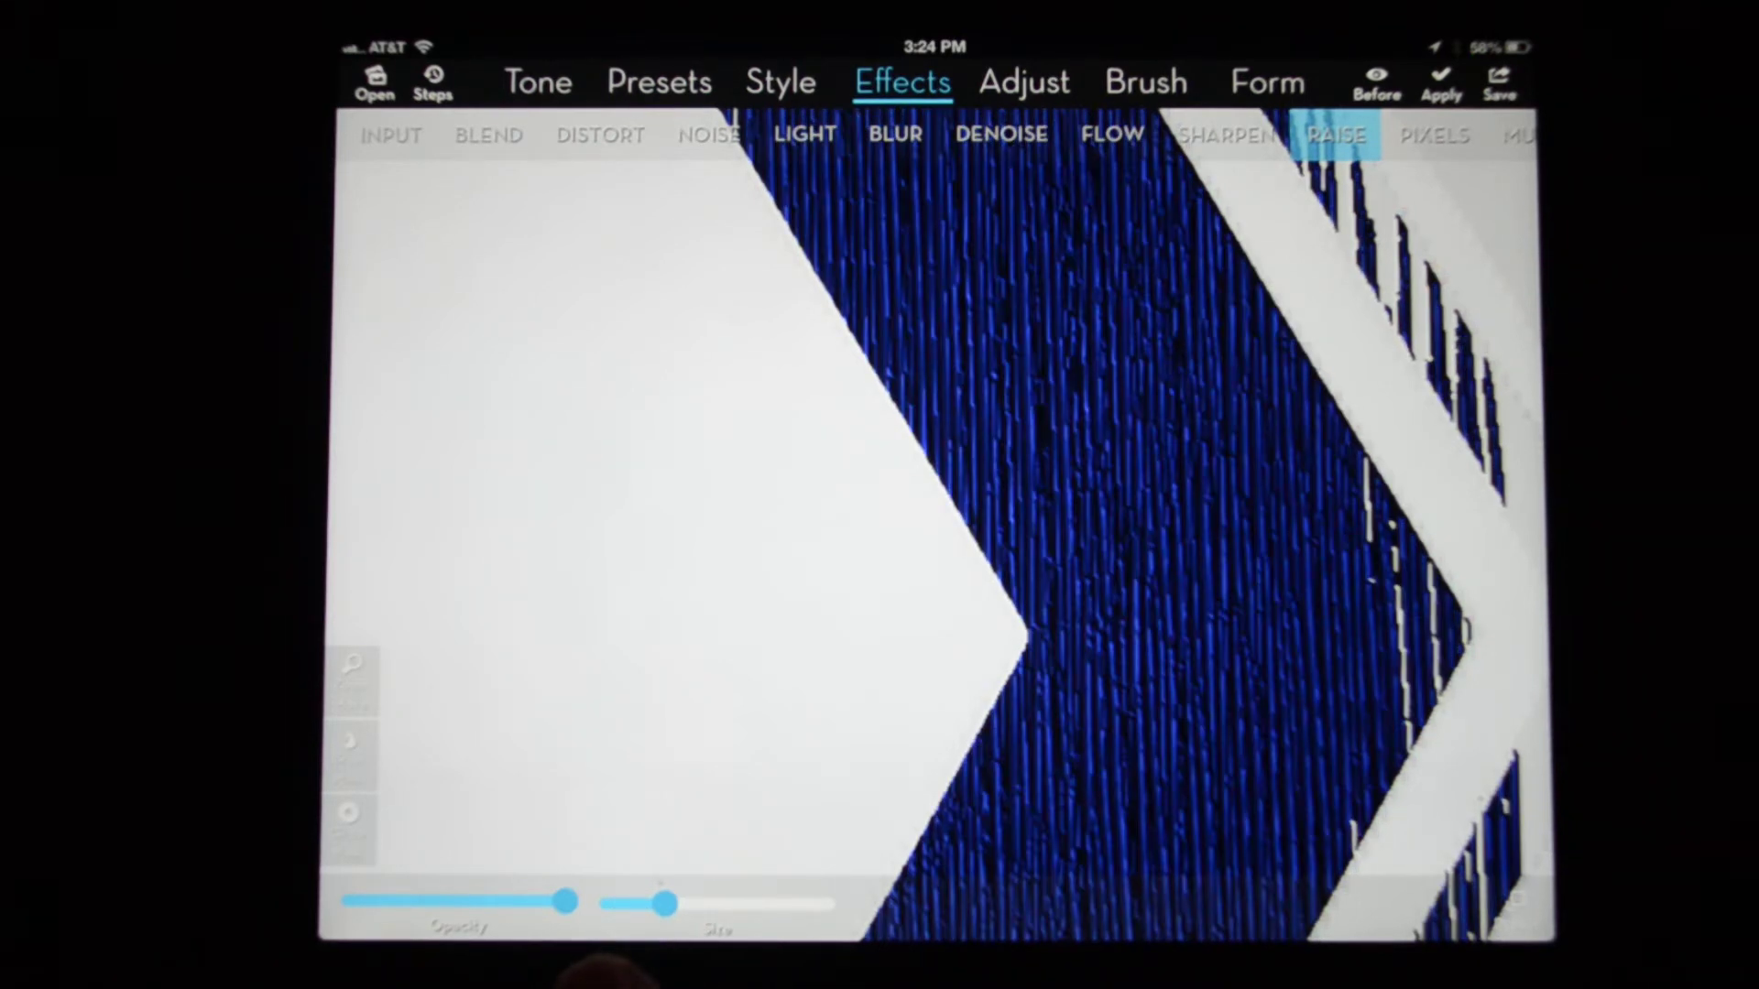
pyautogui.moveTo(686, 902); pyautogui.dragTo(727, 904)
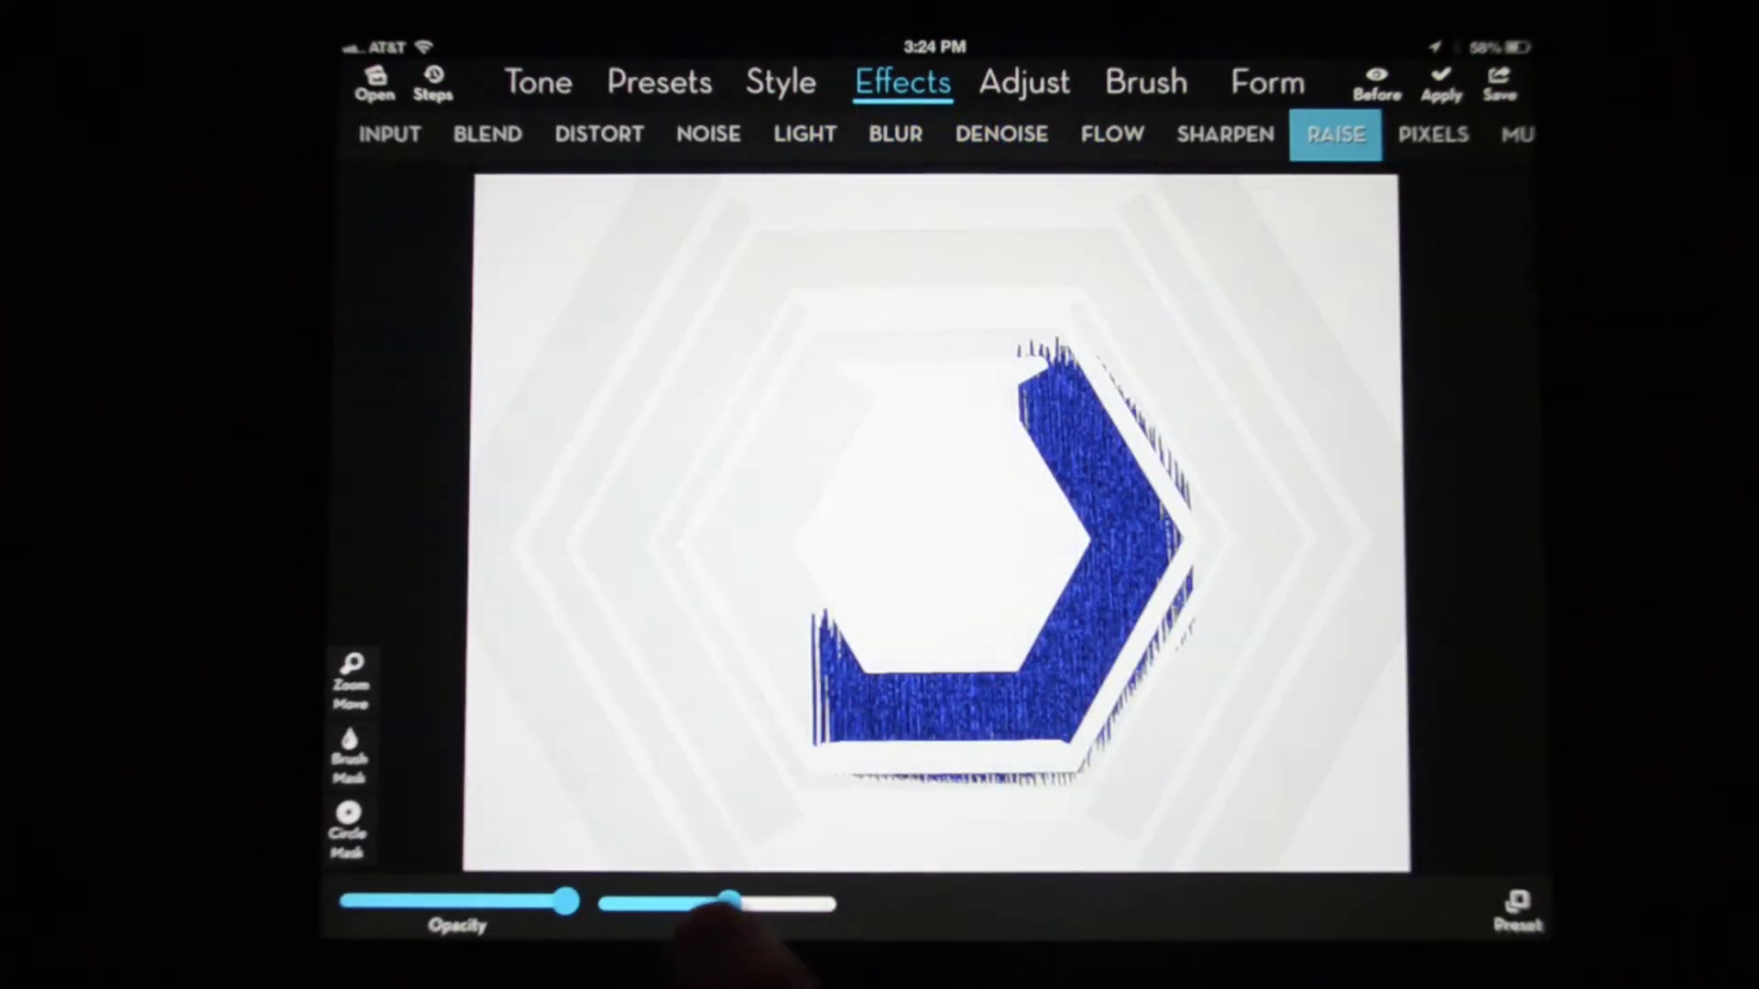
pyautogui.scroll(5, 1236, 536)
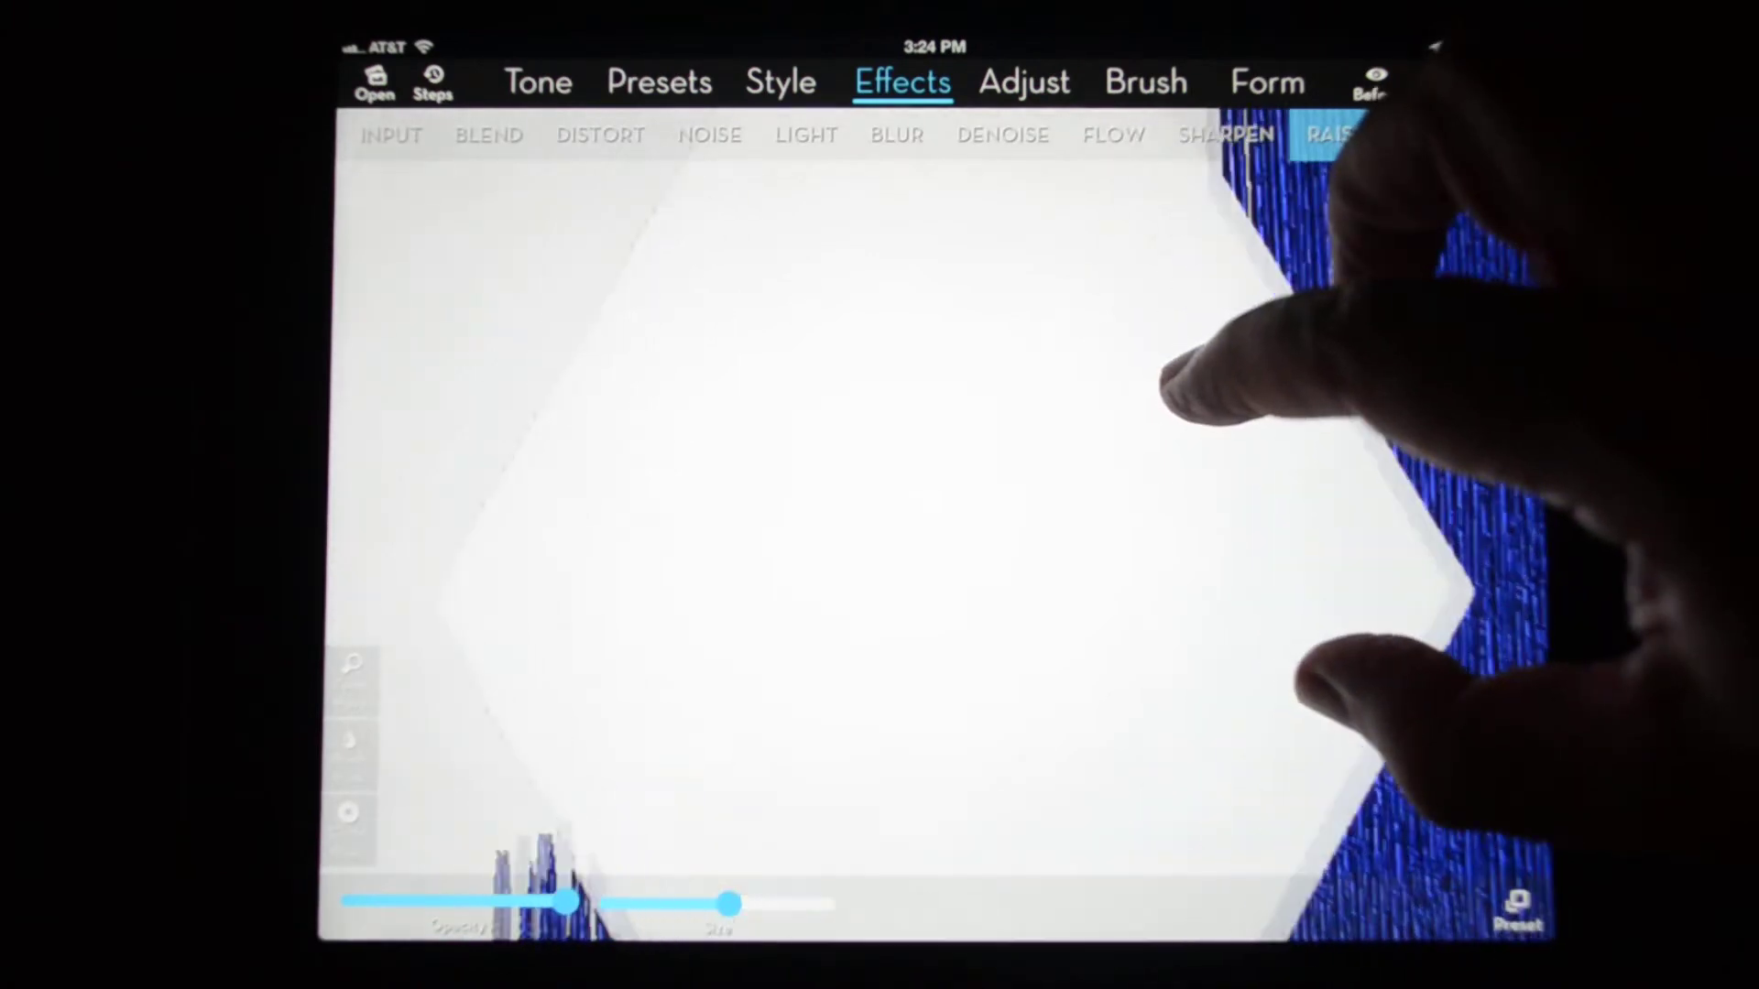
# Step: Fine-tune the raise with a slightly smaller size and lower opacity, checking against Before
pyautogui.moveTo(1168, 385); pyautogui.dragTo(653, 502)
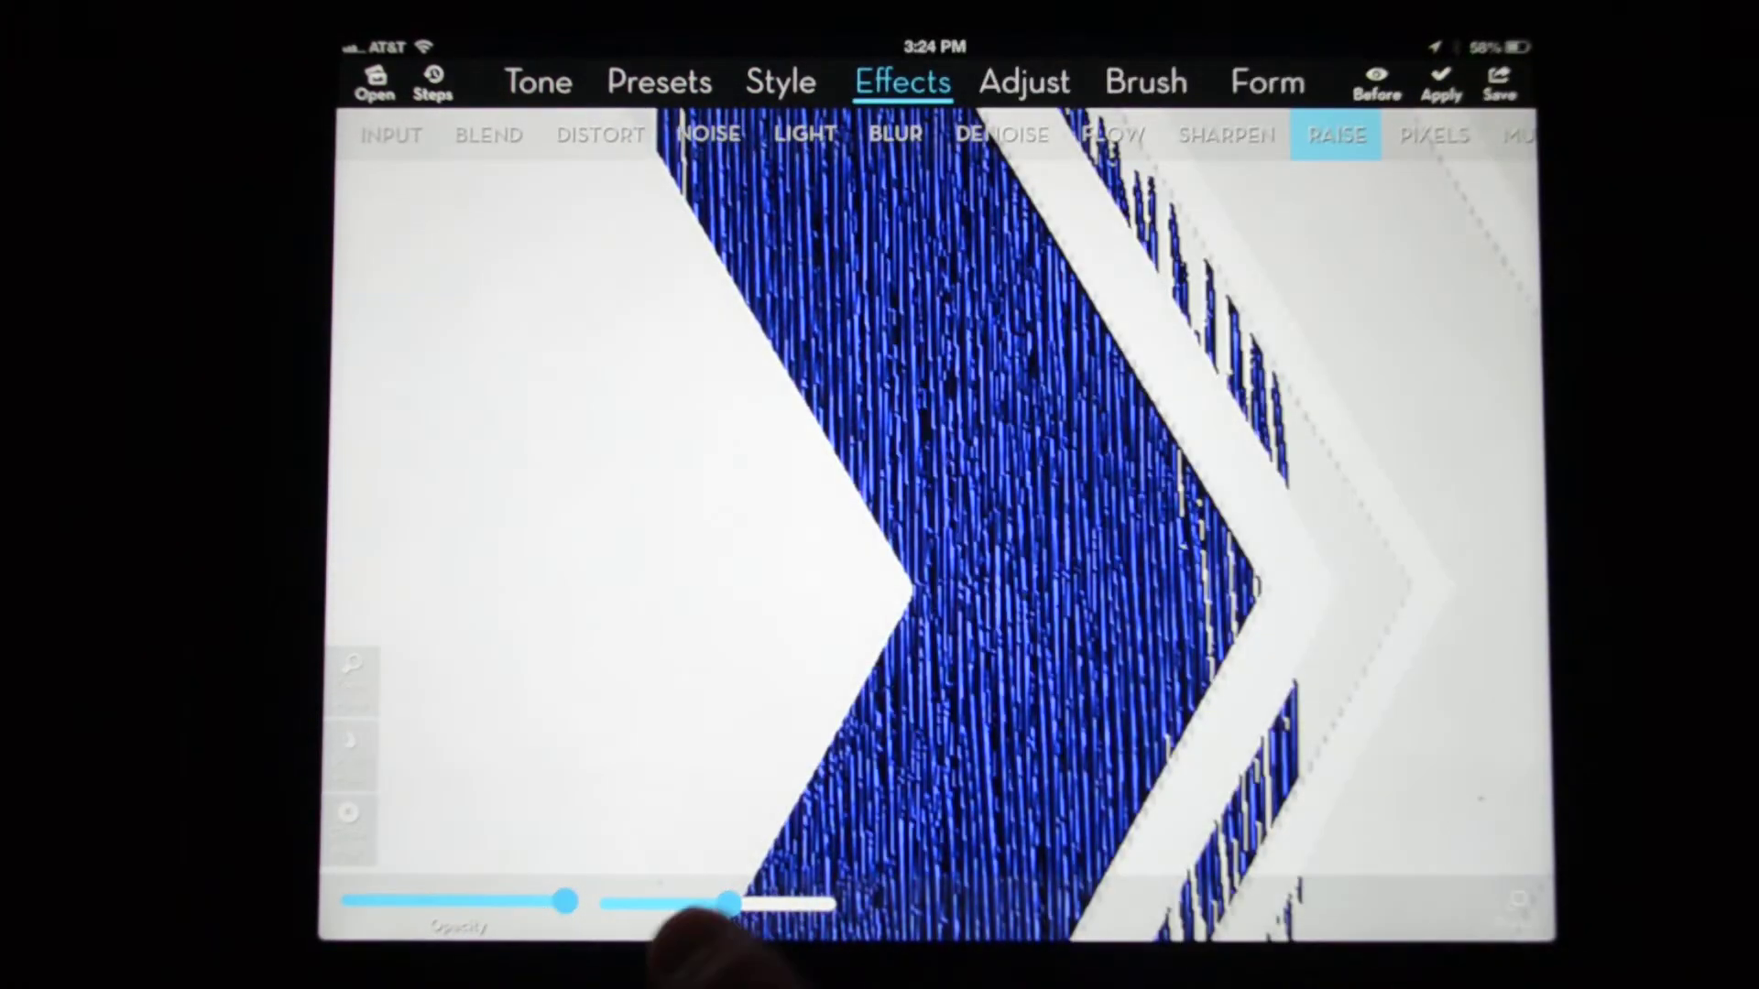
pyautogui.moveTo(749, 903); pyautogui.dragTo(730, 903)
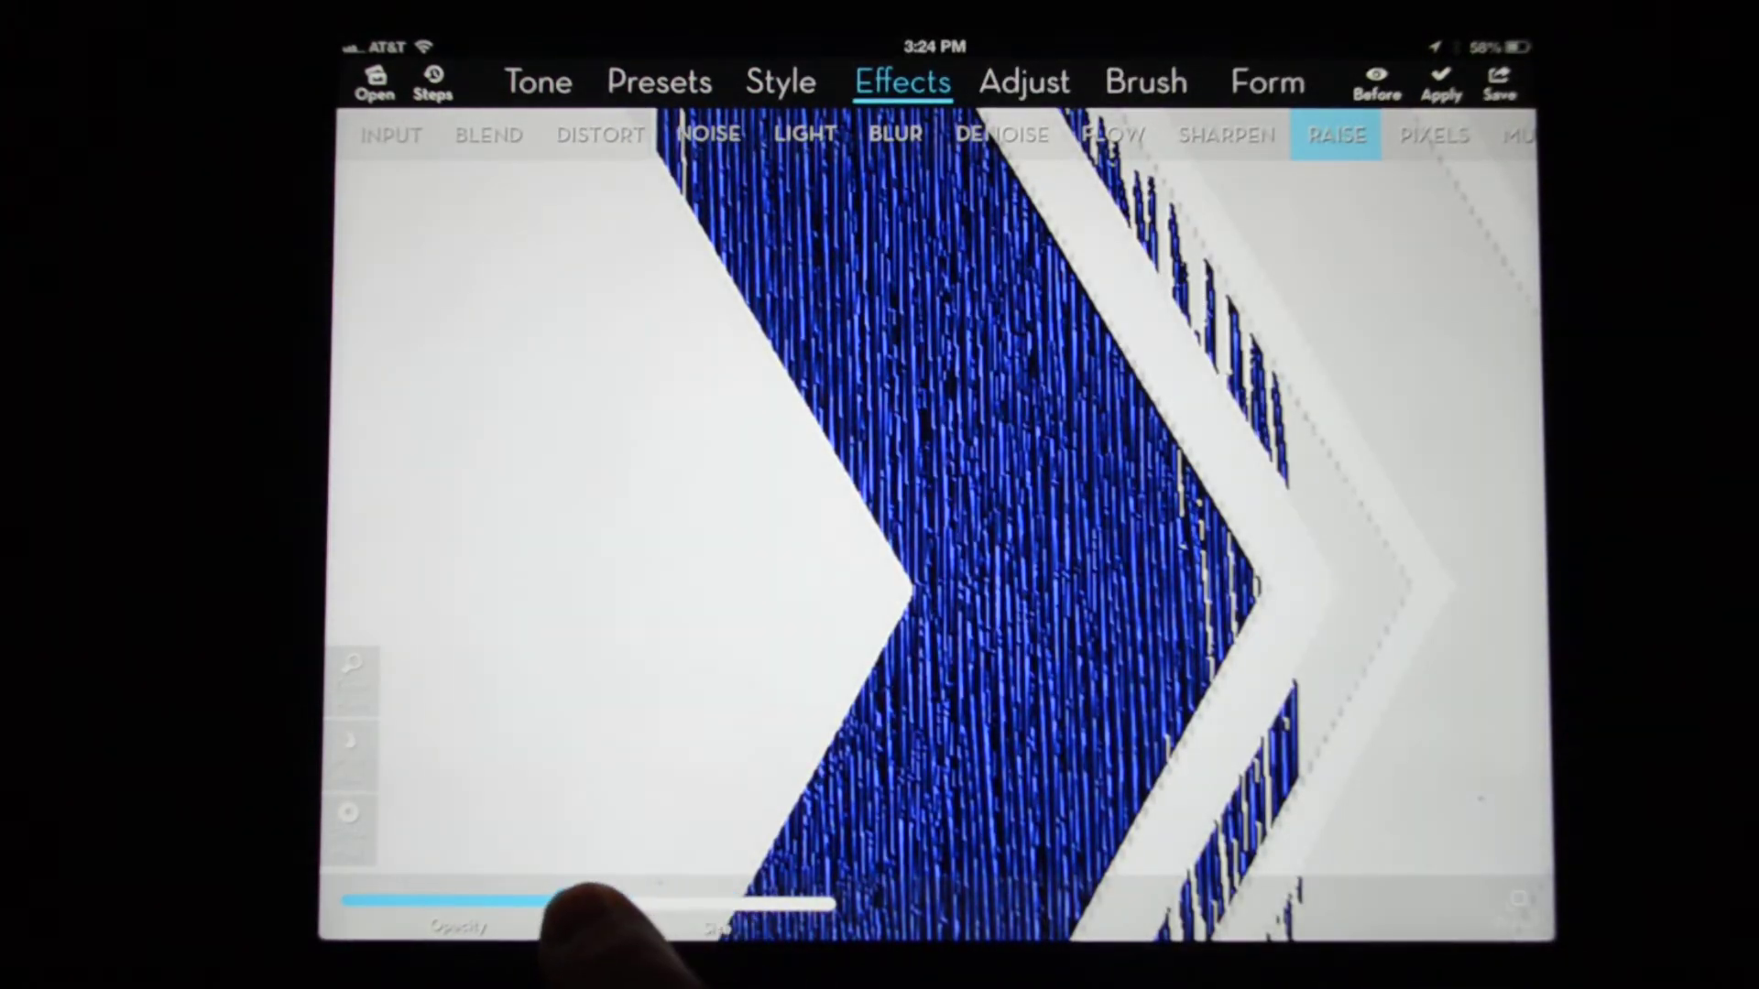
pyautogui.moveTo(556, 903); pyautogui.dragTo(565, 902)
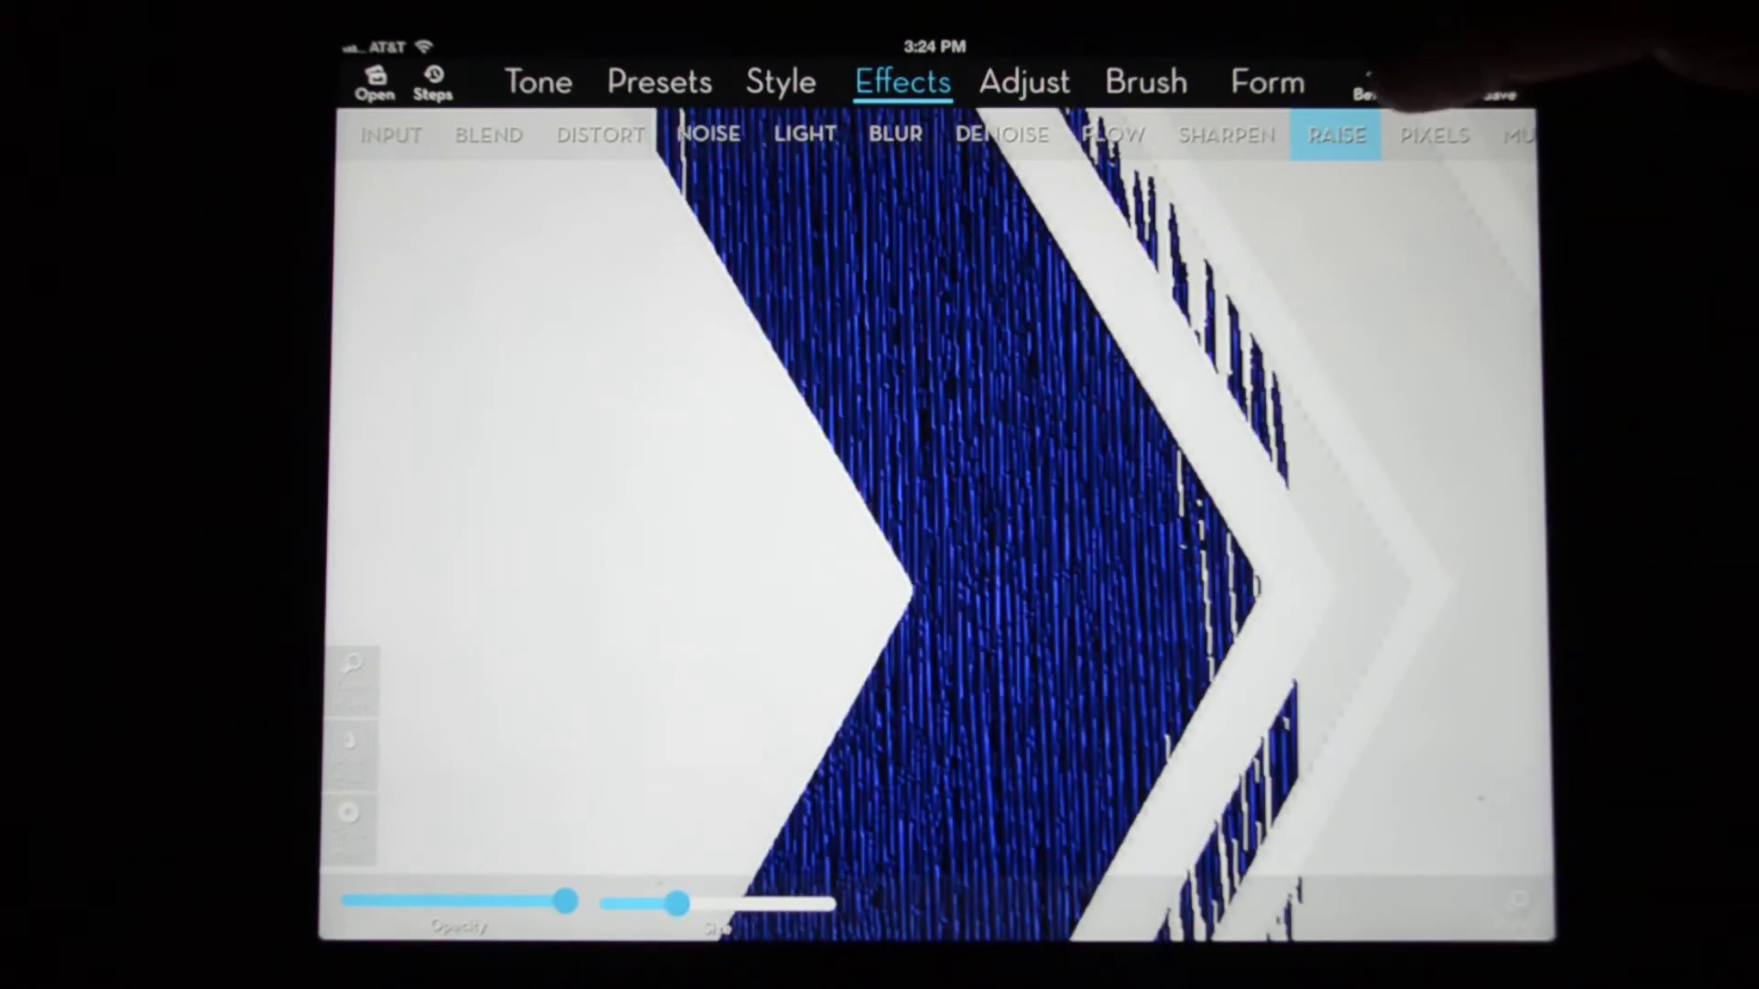
pyautogui.click(1374, 86)
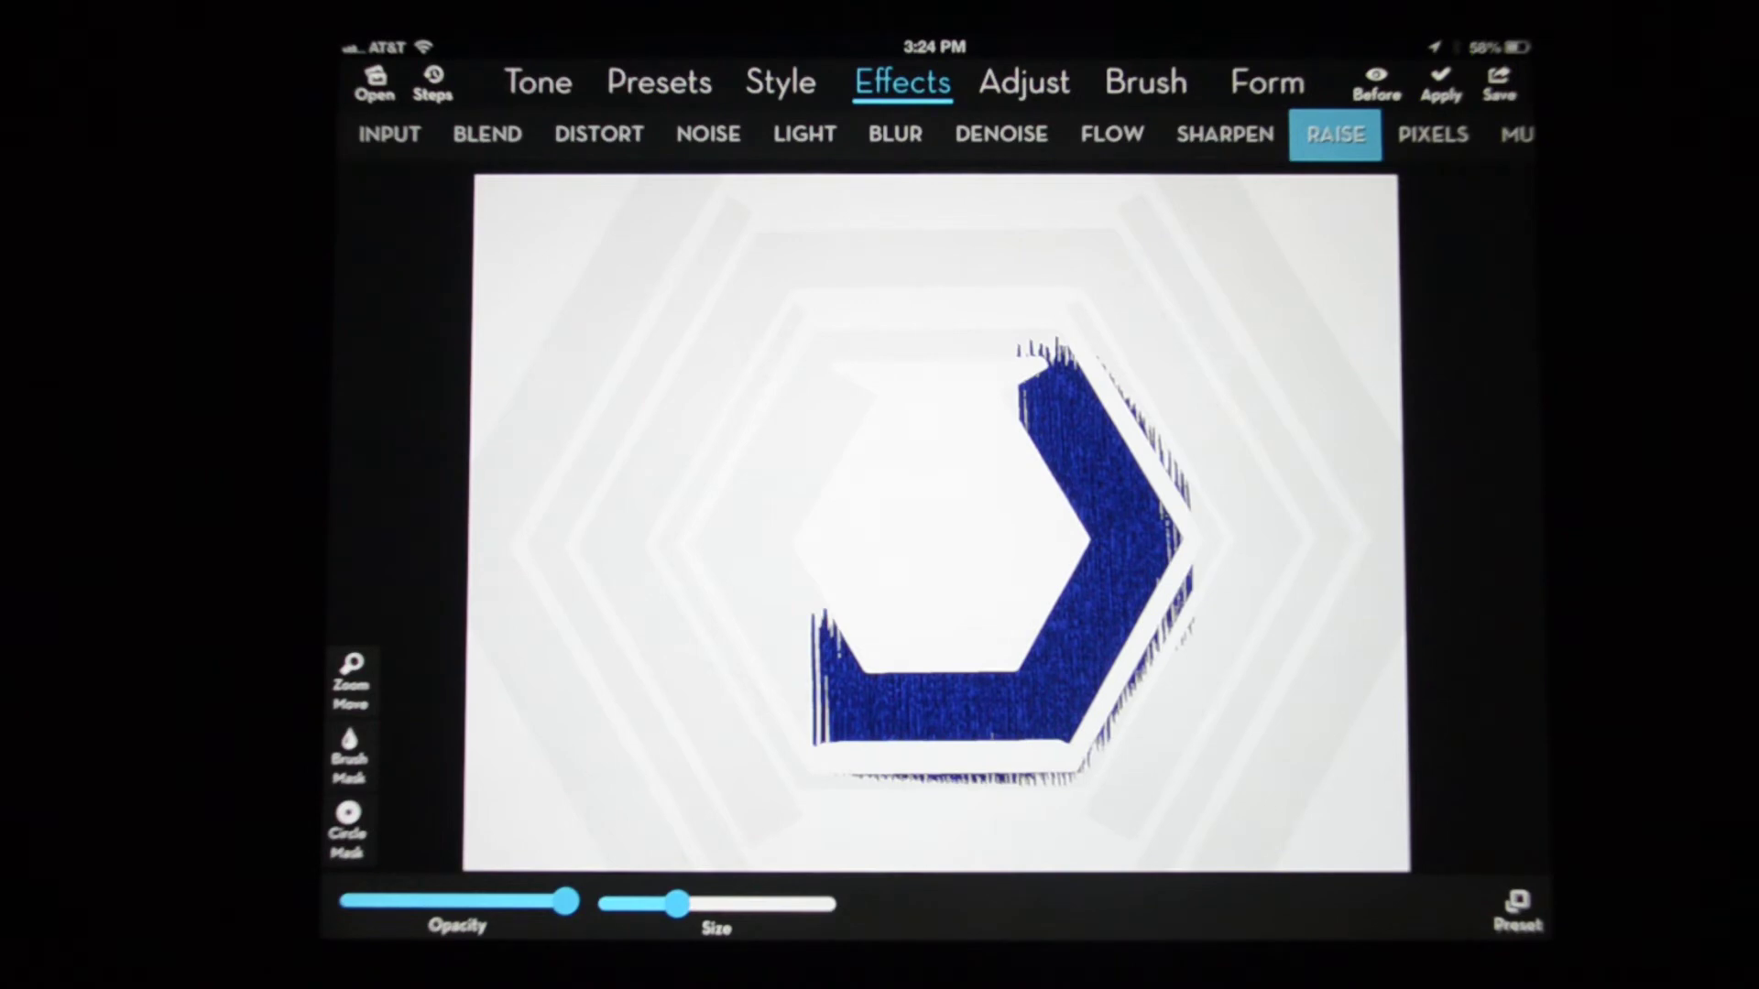
pyautogui.moveTo(825, 413); pyautogui.dragTo(1113, 522)
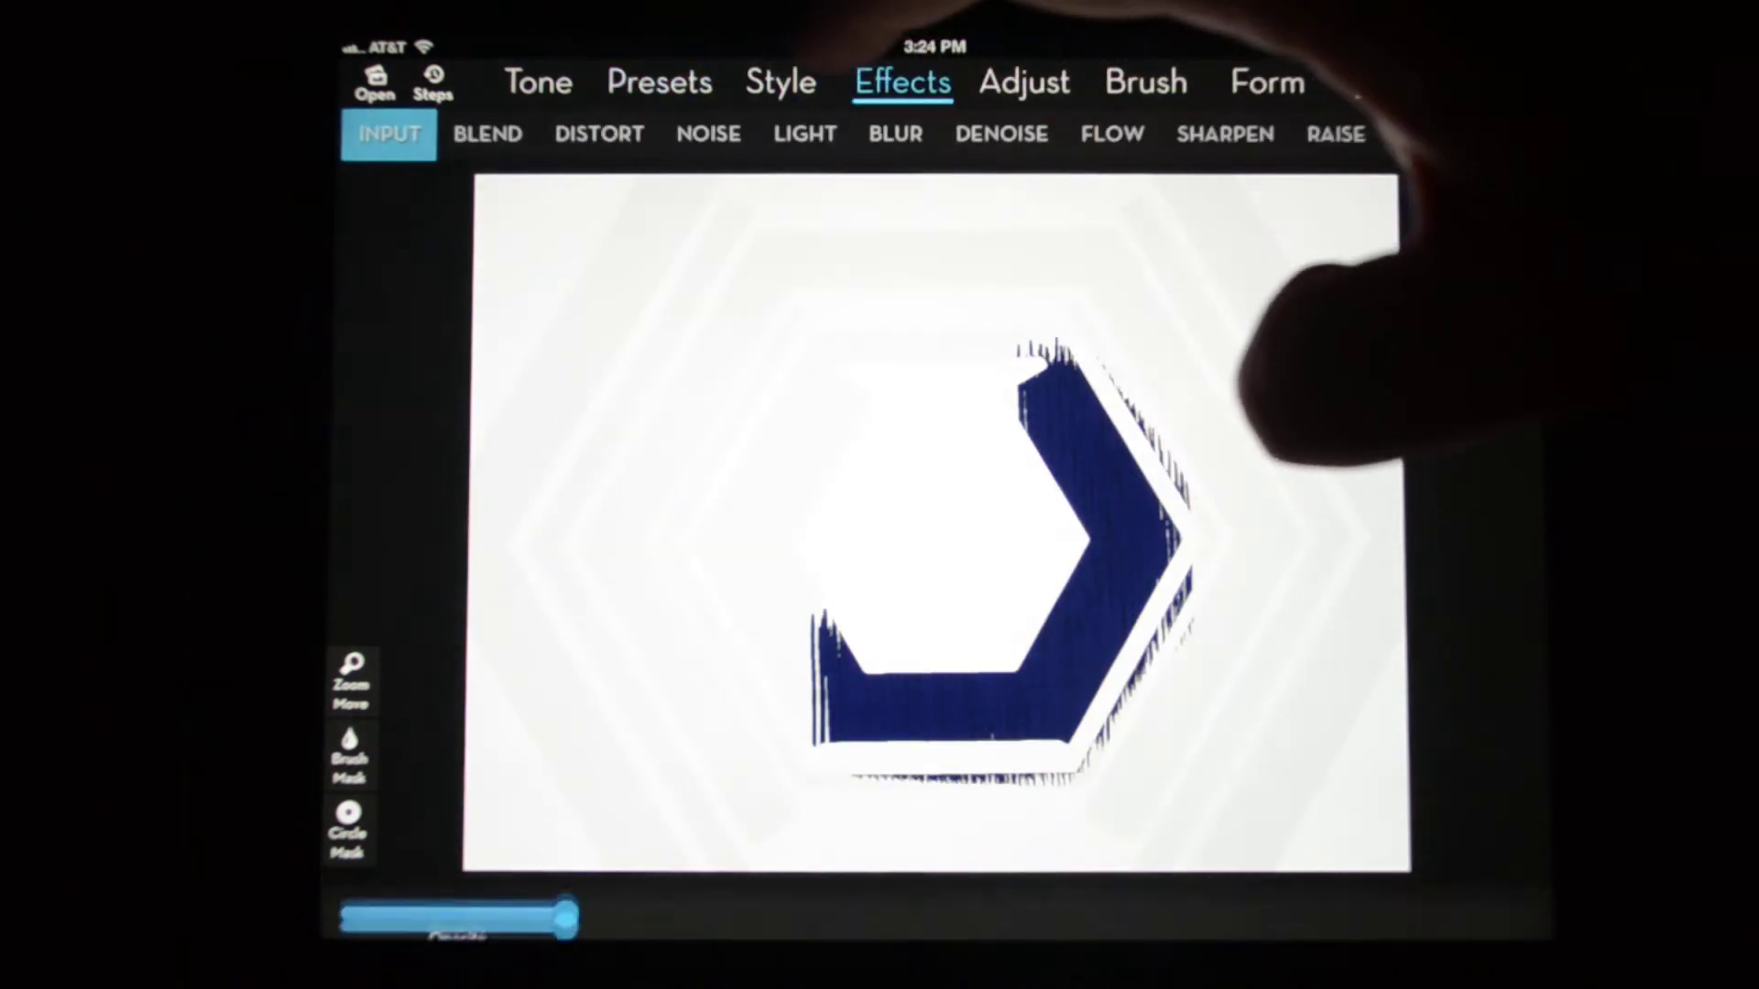
# Step: Start a Distort effect on the full blue hexagon image restored from step 3/4
pyautogui.click(598, 134)
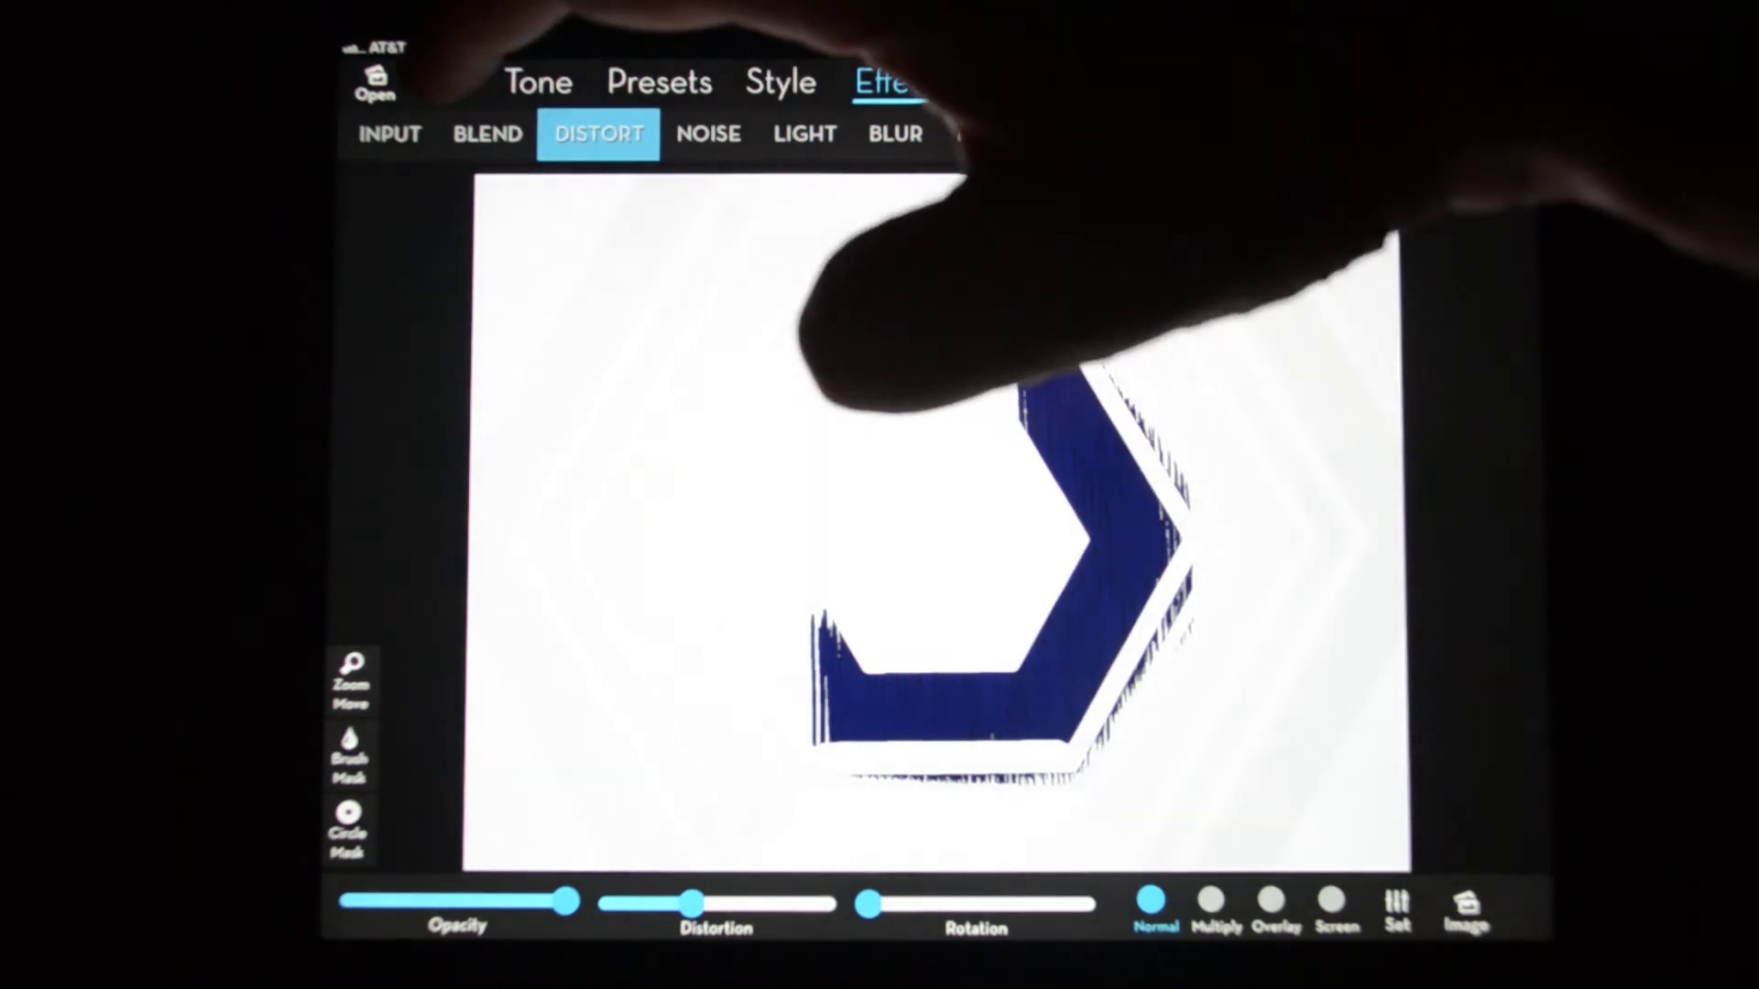
pyautogui.click(434, 83)
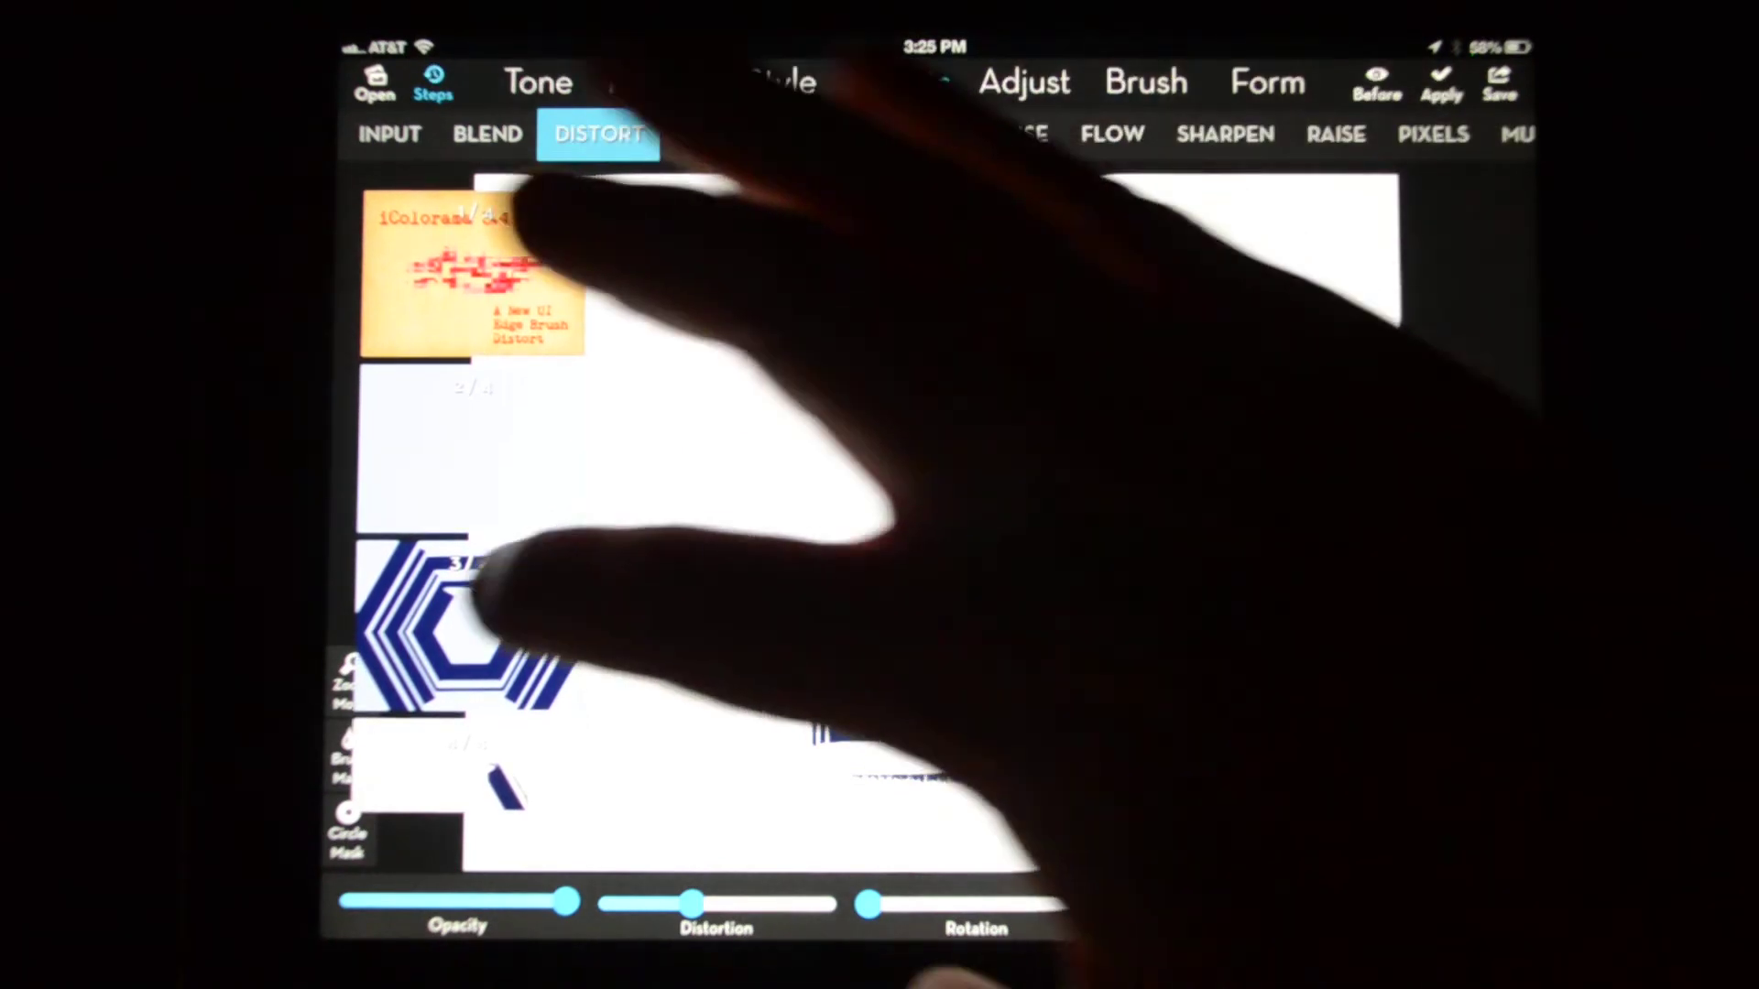
pyautogui.click(468, 625)
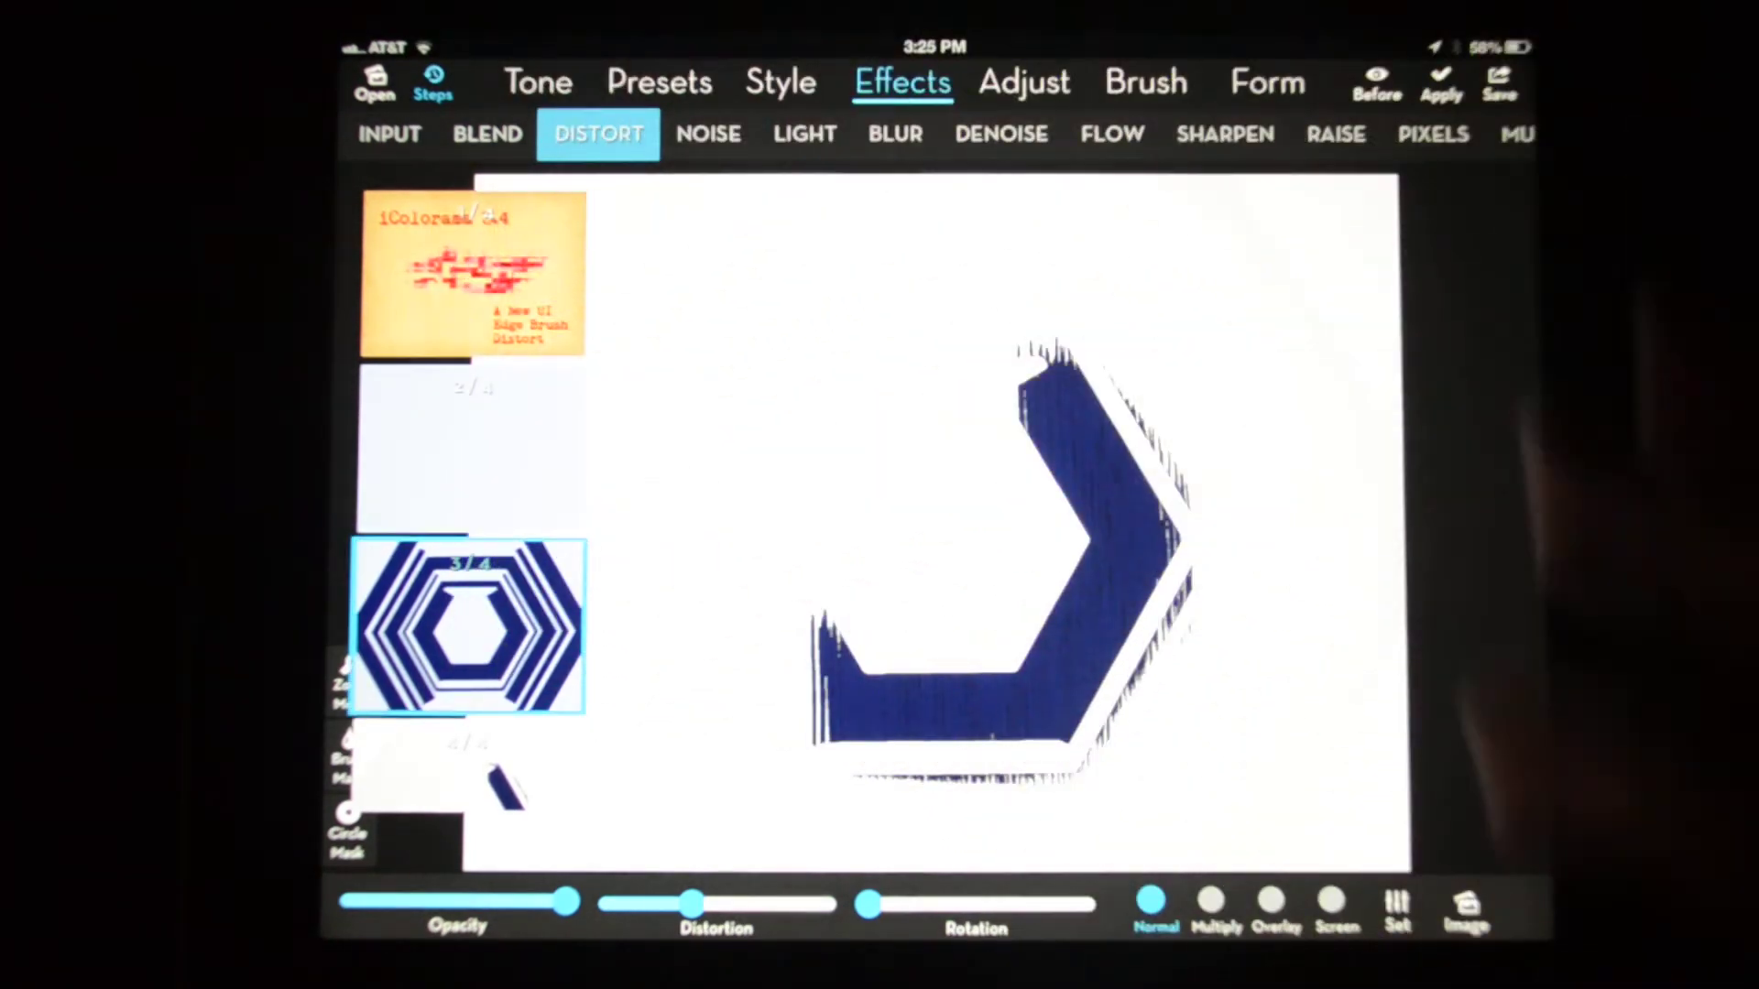
pyautogui.moveTo(825, 413); pyautogui.dragTo(962, 384)
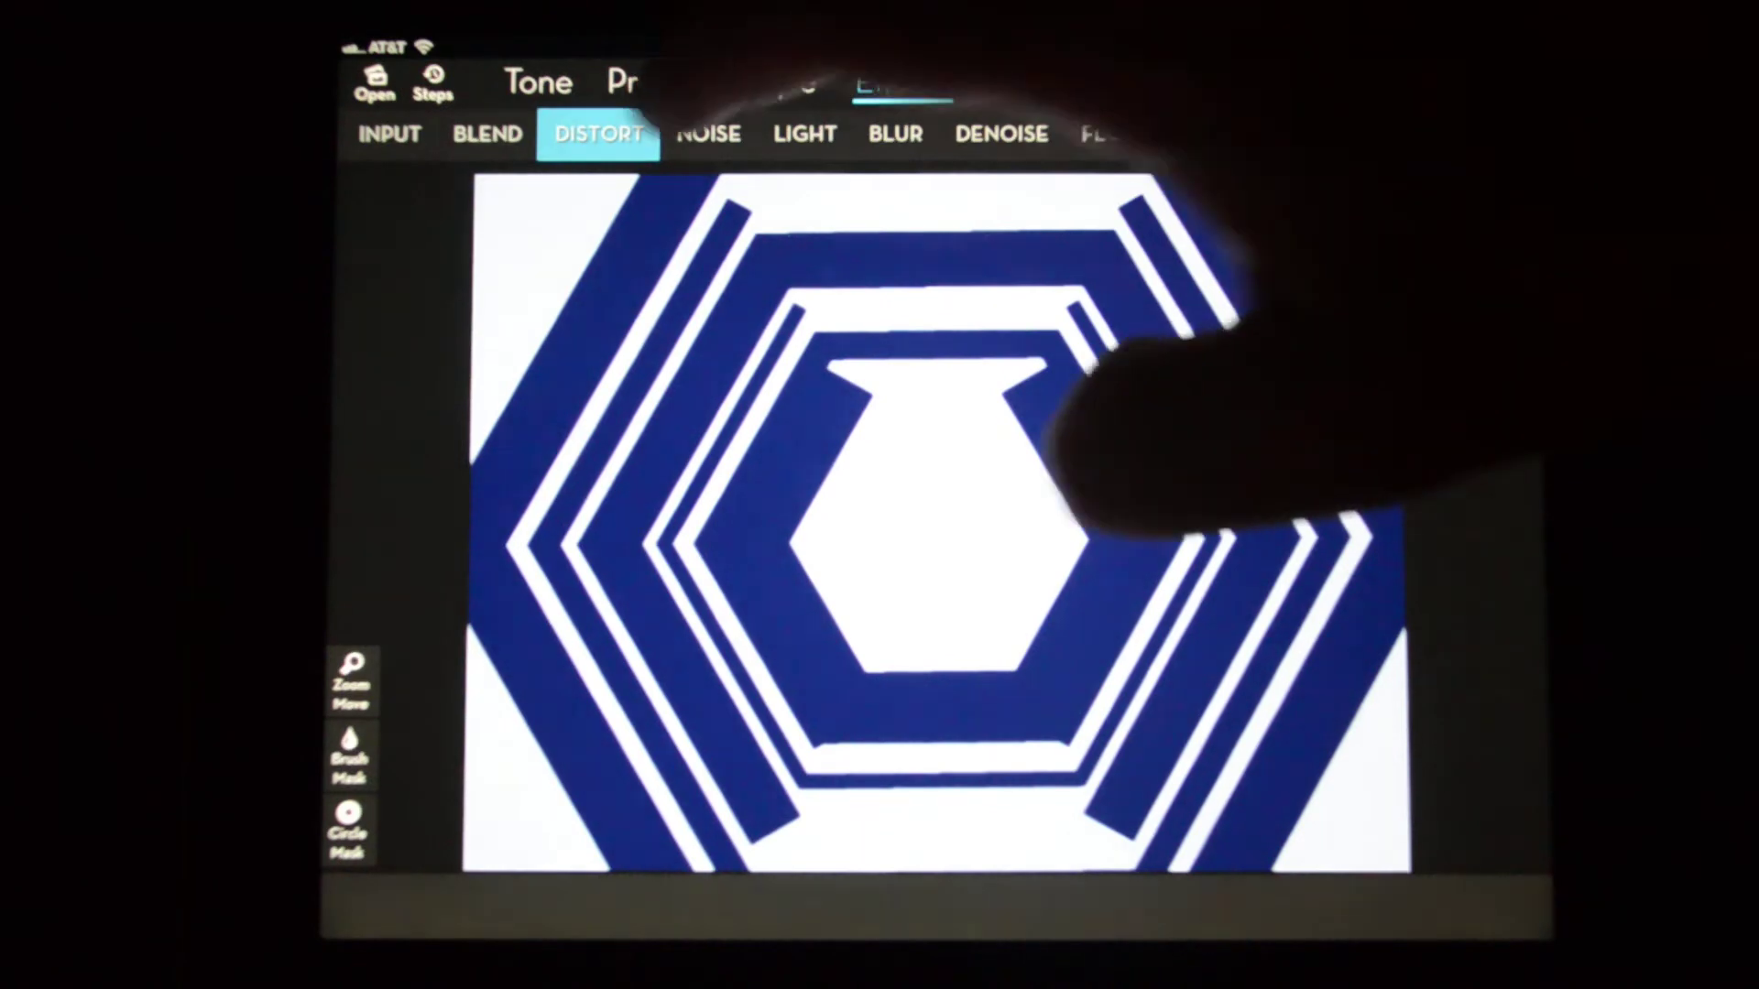
pyautogui.moveTo(1101, 377)
pyautogui.mouseDown()
pyautogui.moveTo(1058, 453)
pyautogui.moveTo(1121, 398)
pyautogui.mouseUp()
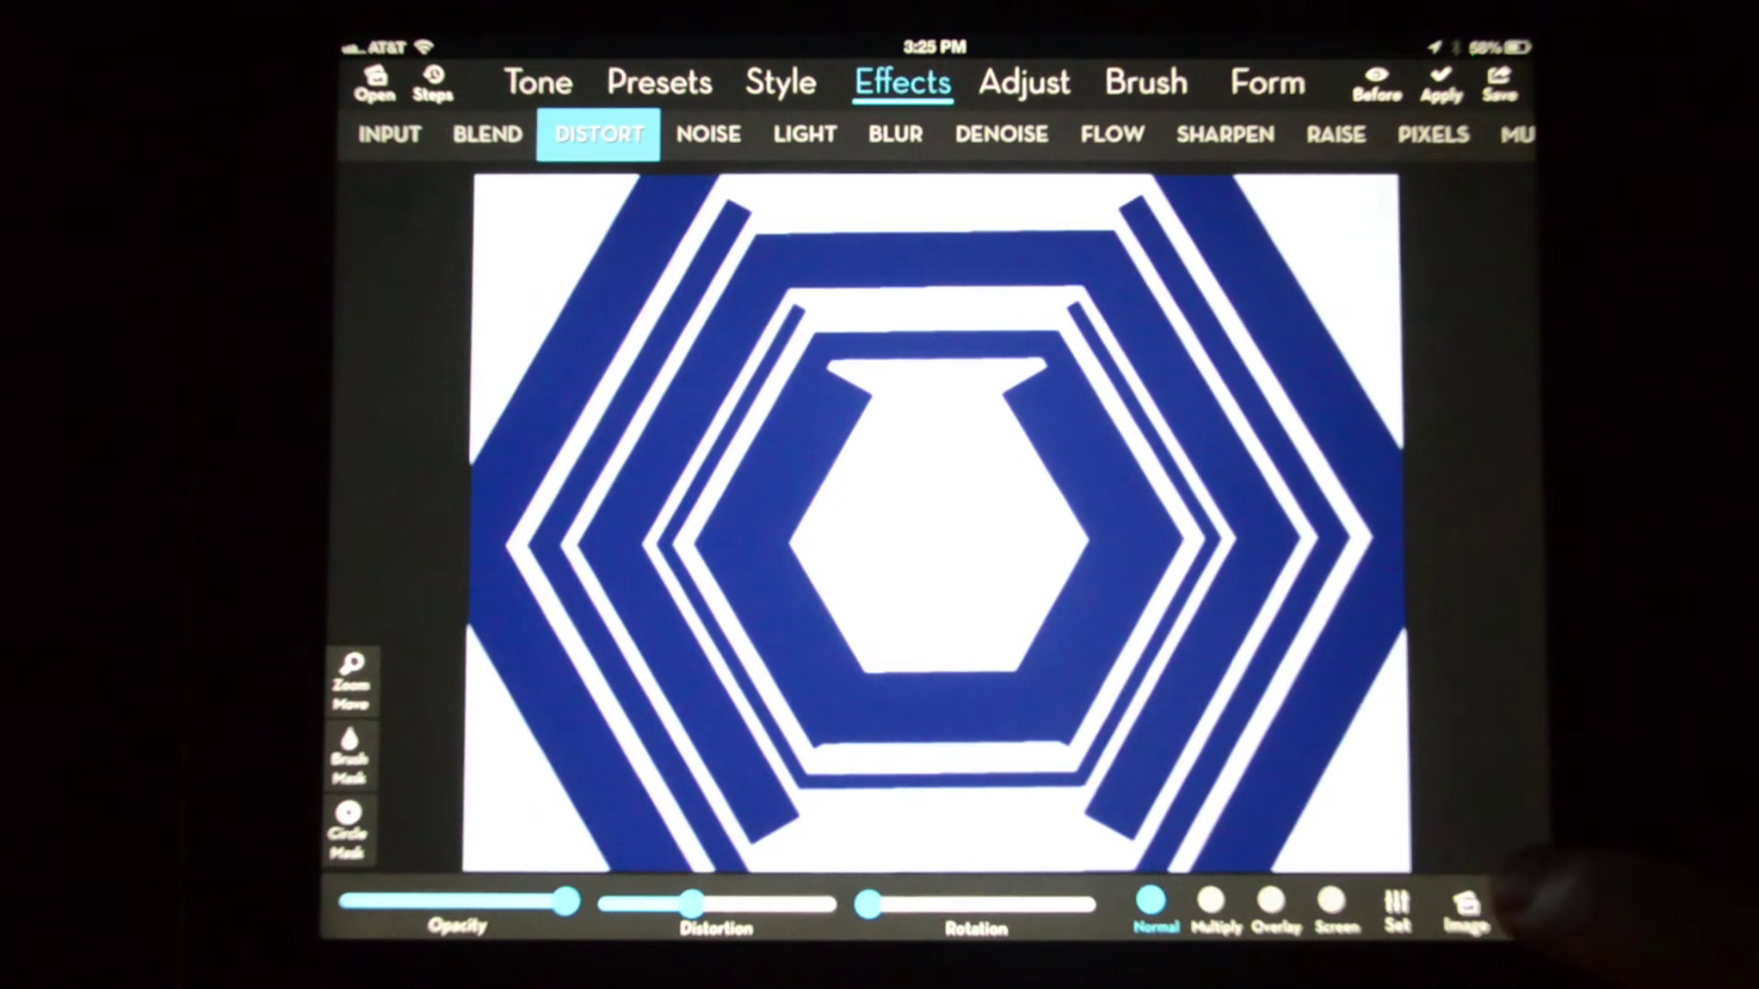
# Step: Load the pale green bare-tree photo from Camera Roll as the distortion image
pyautogui.click(1465, 908)
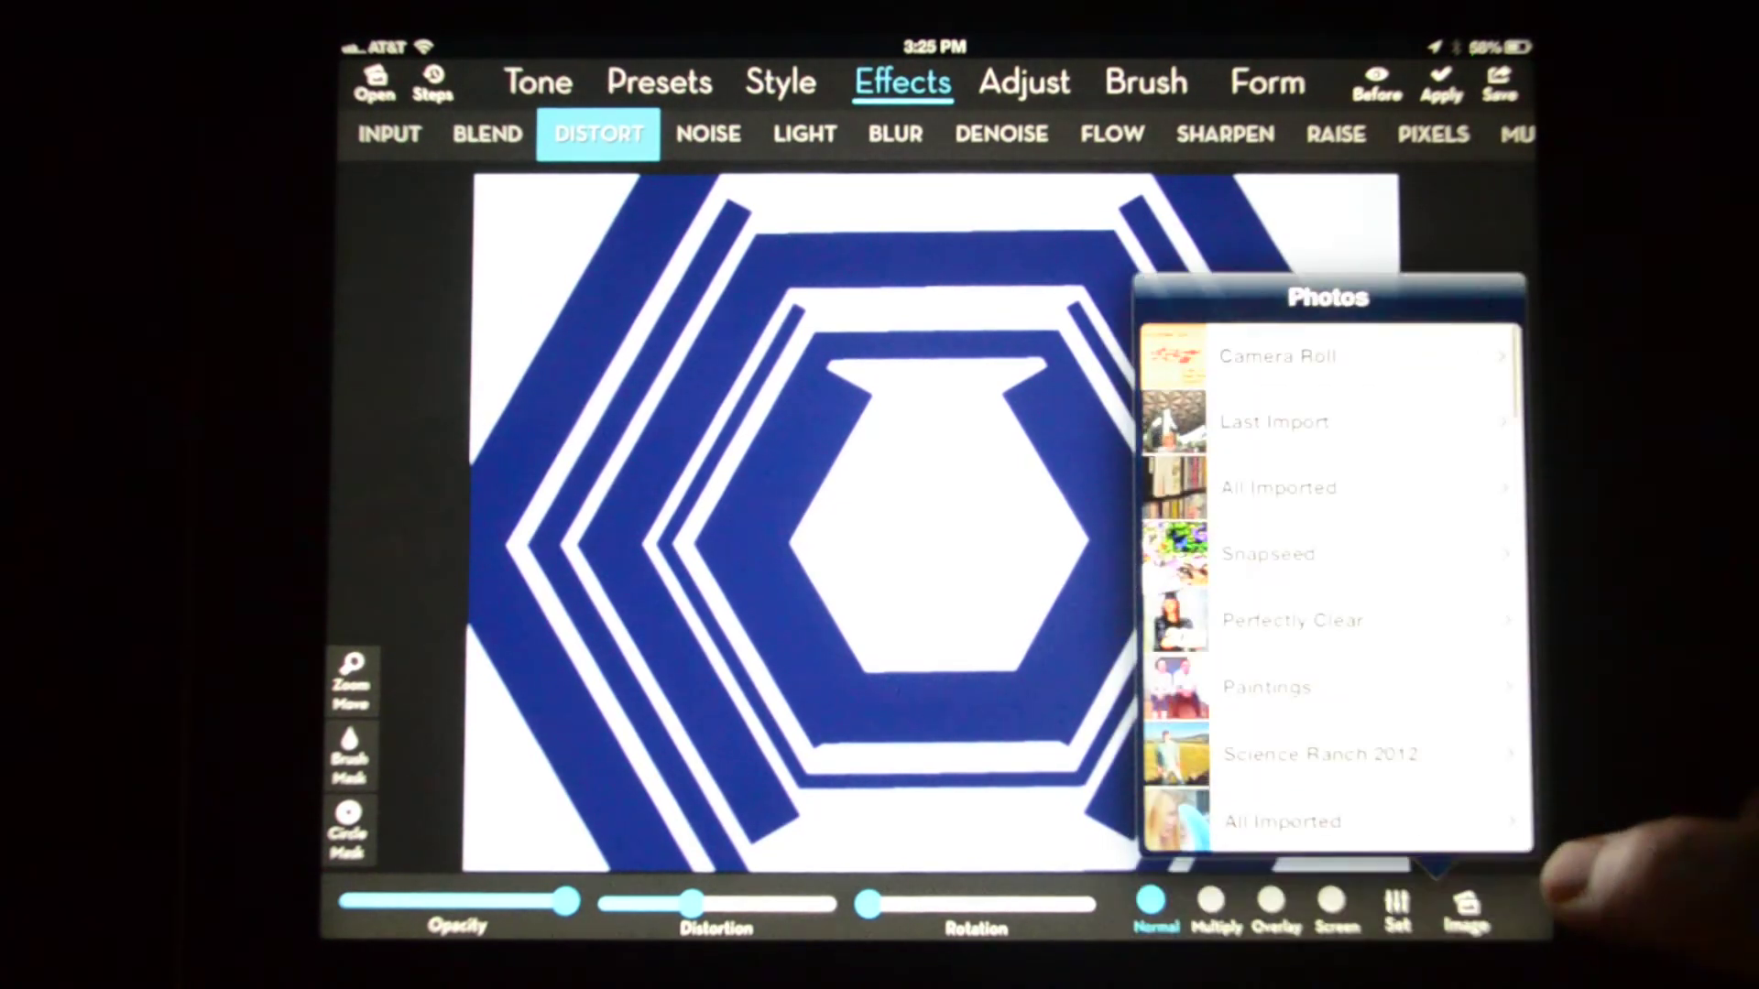
pyautogui.click(1443, 356)
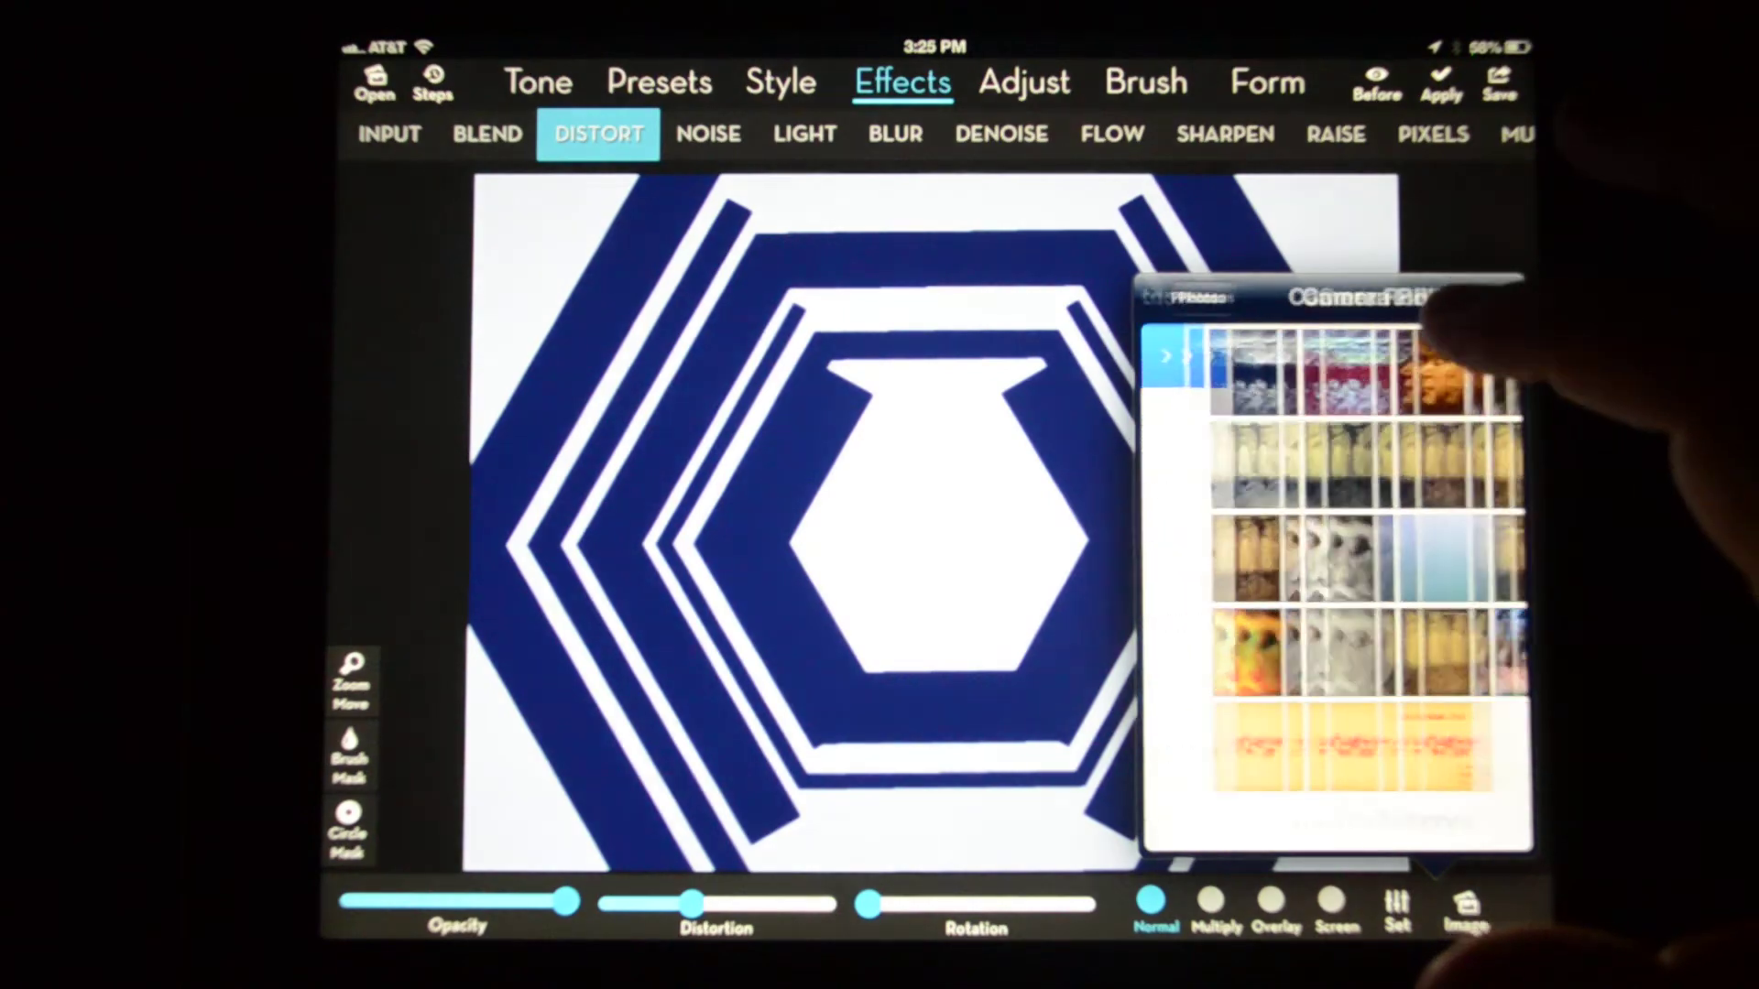
pyautogui.scroll(5, 1333, 578)
pyautogui.scroll(5, 1456, 592)
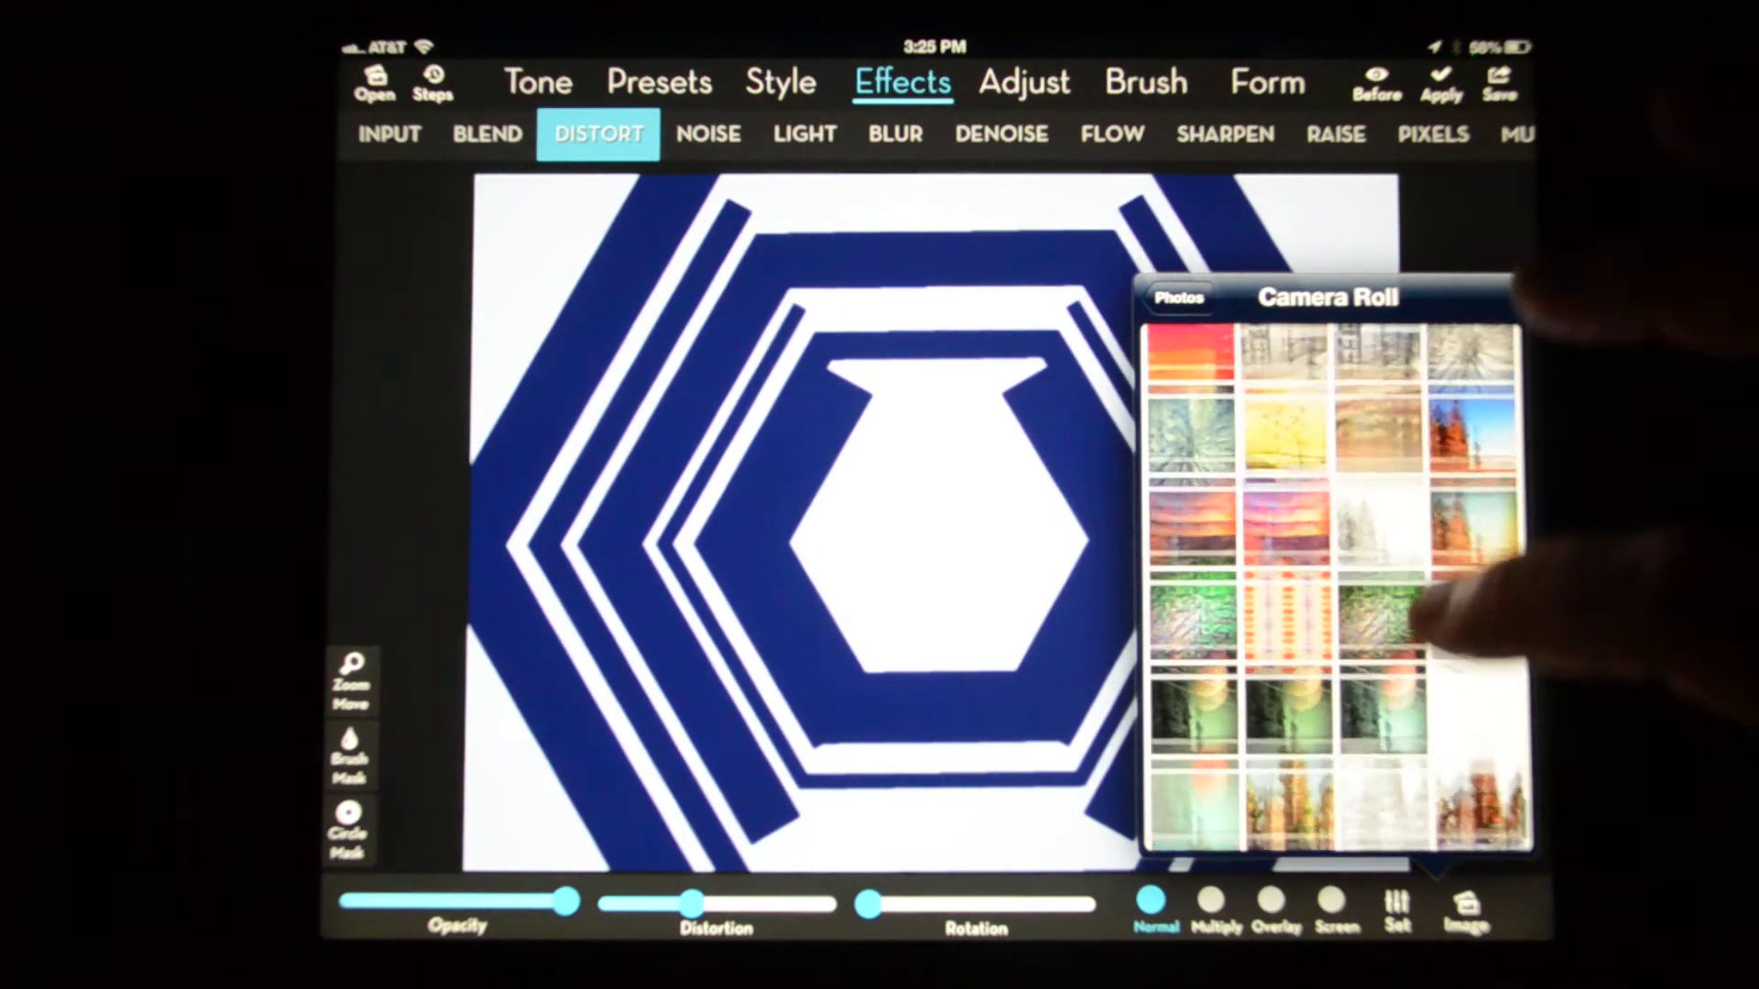
pyautogui.scroll(5, 1471, 659)
pyautogui.scroll(3, 1470, 577)
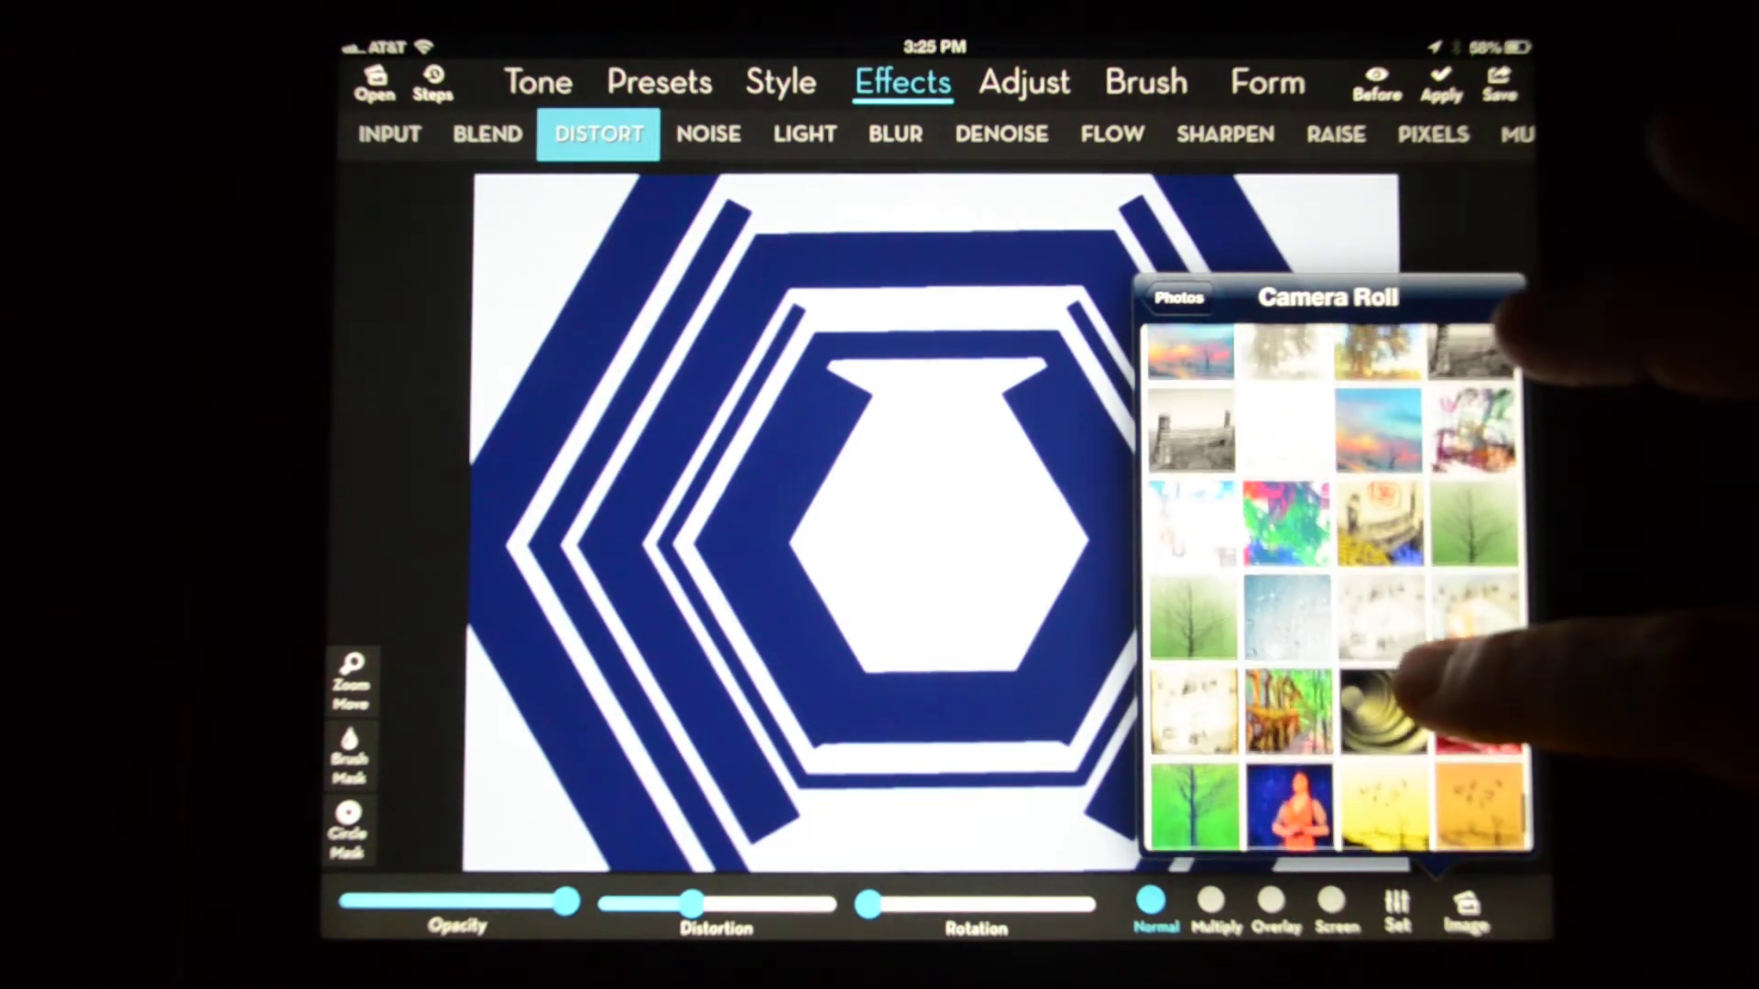
pyautogui.click(1191, 629)
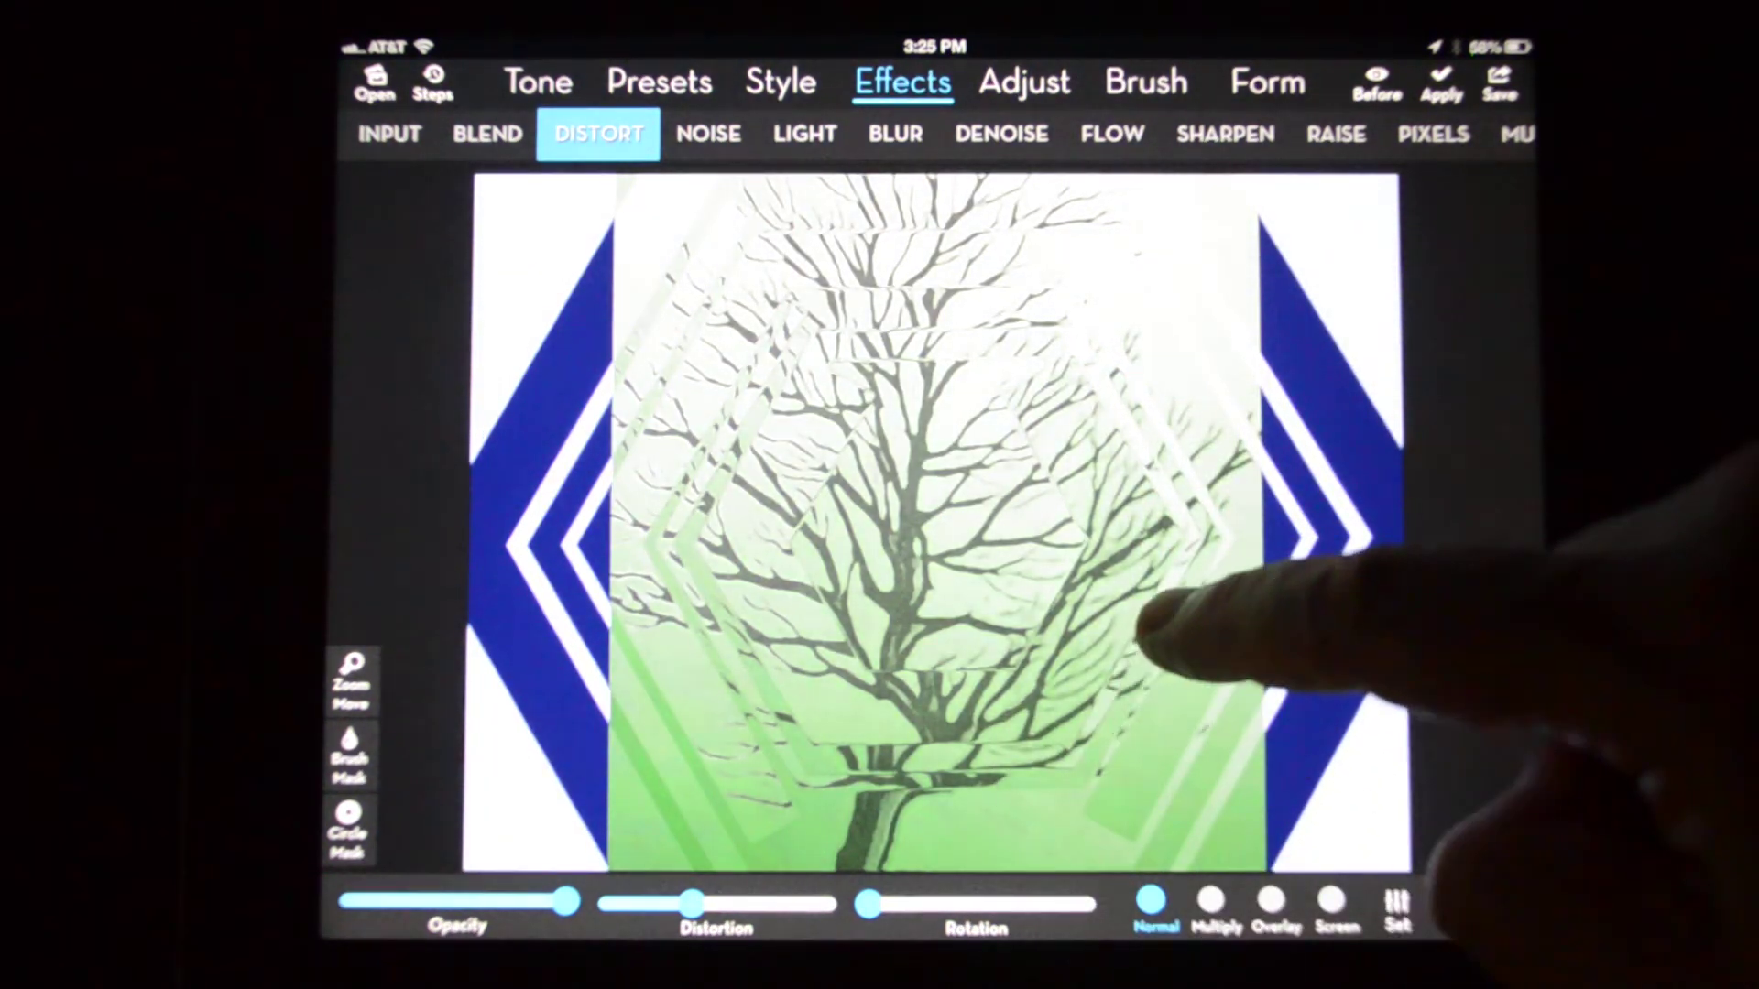
# Step: Enlarge the tree layer and move it further right on the canvas
pyautogui.moveTo(1148, 619)
pyautogui.mouseDown()
pyautogui.moveTo(1186, 620)
pyautogui.moveTo(1168, 618)
pyautogui.mouseUp()
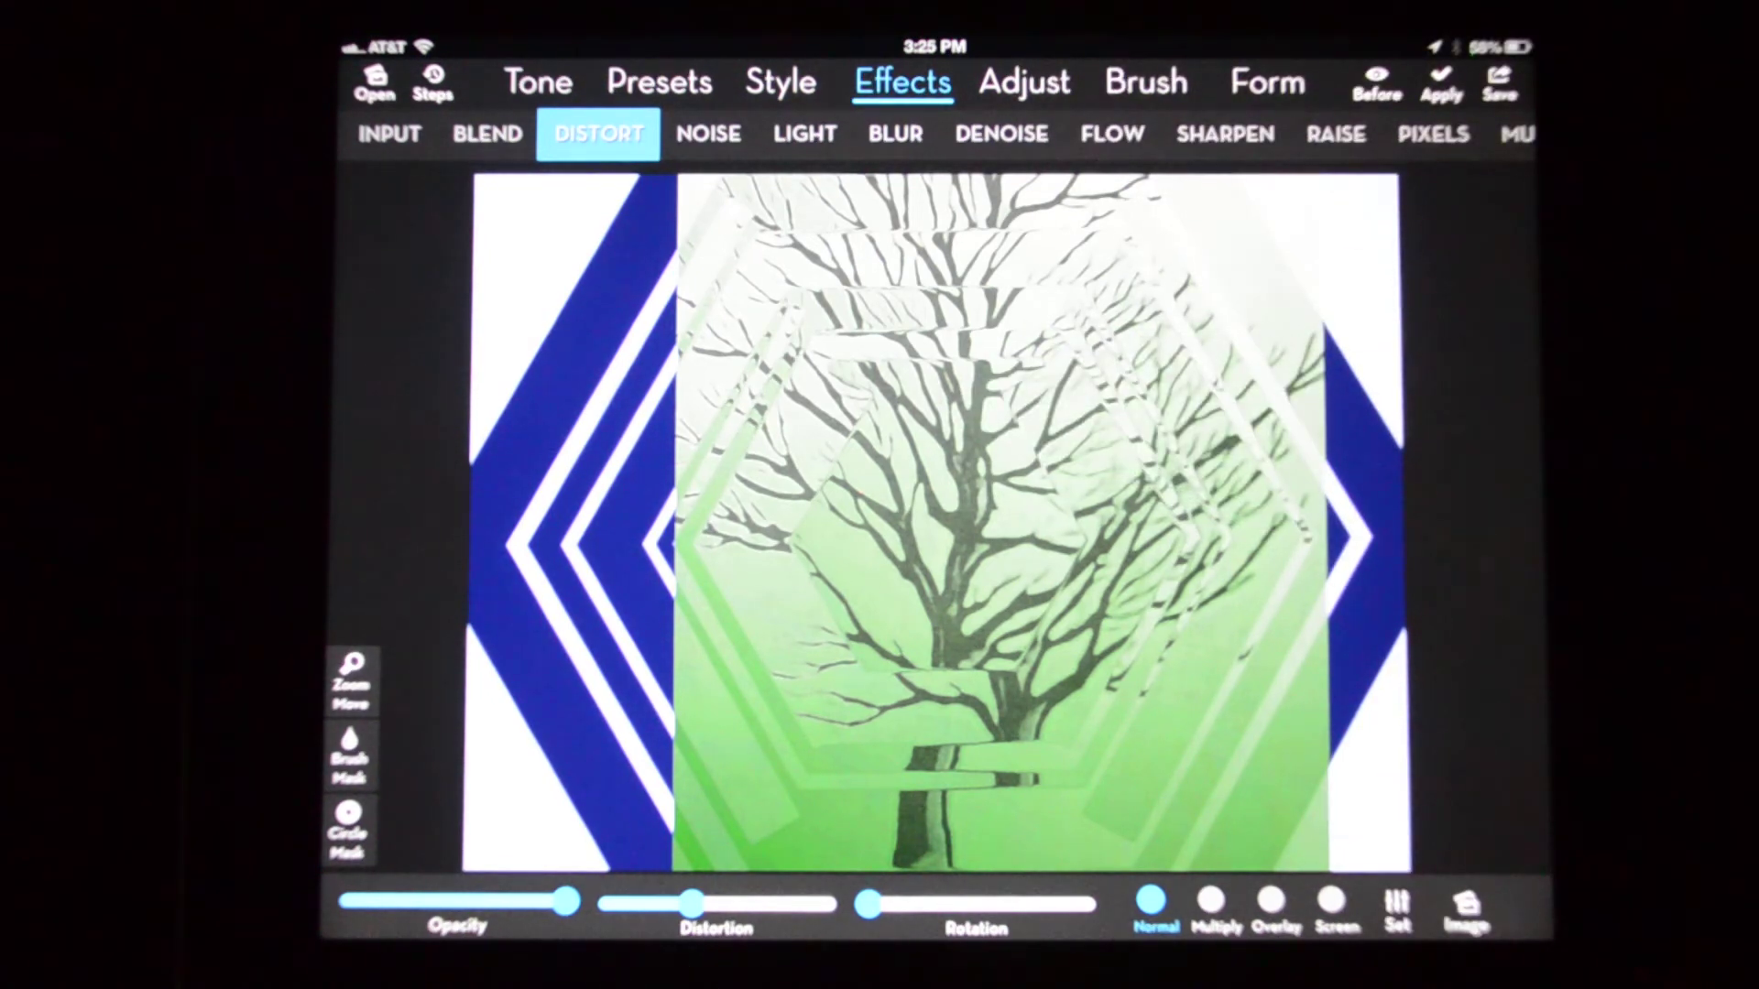
pyautogui.moveTo(1217, 373); pyautogui.dragTo(883, 627)
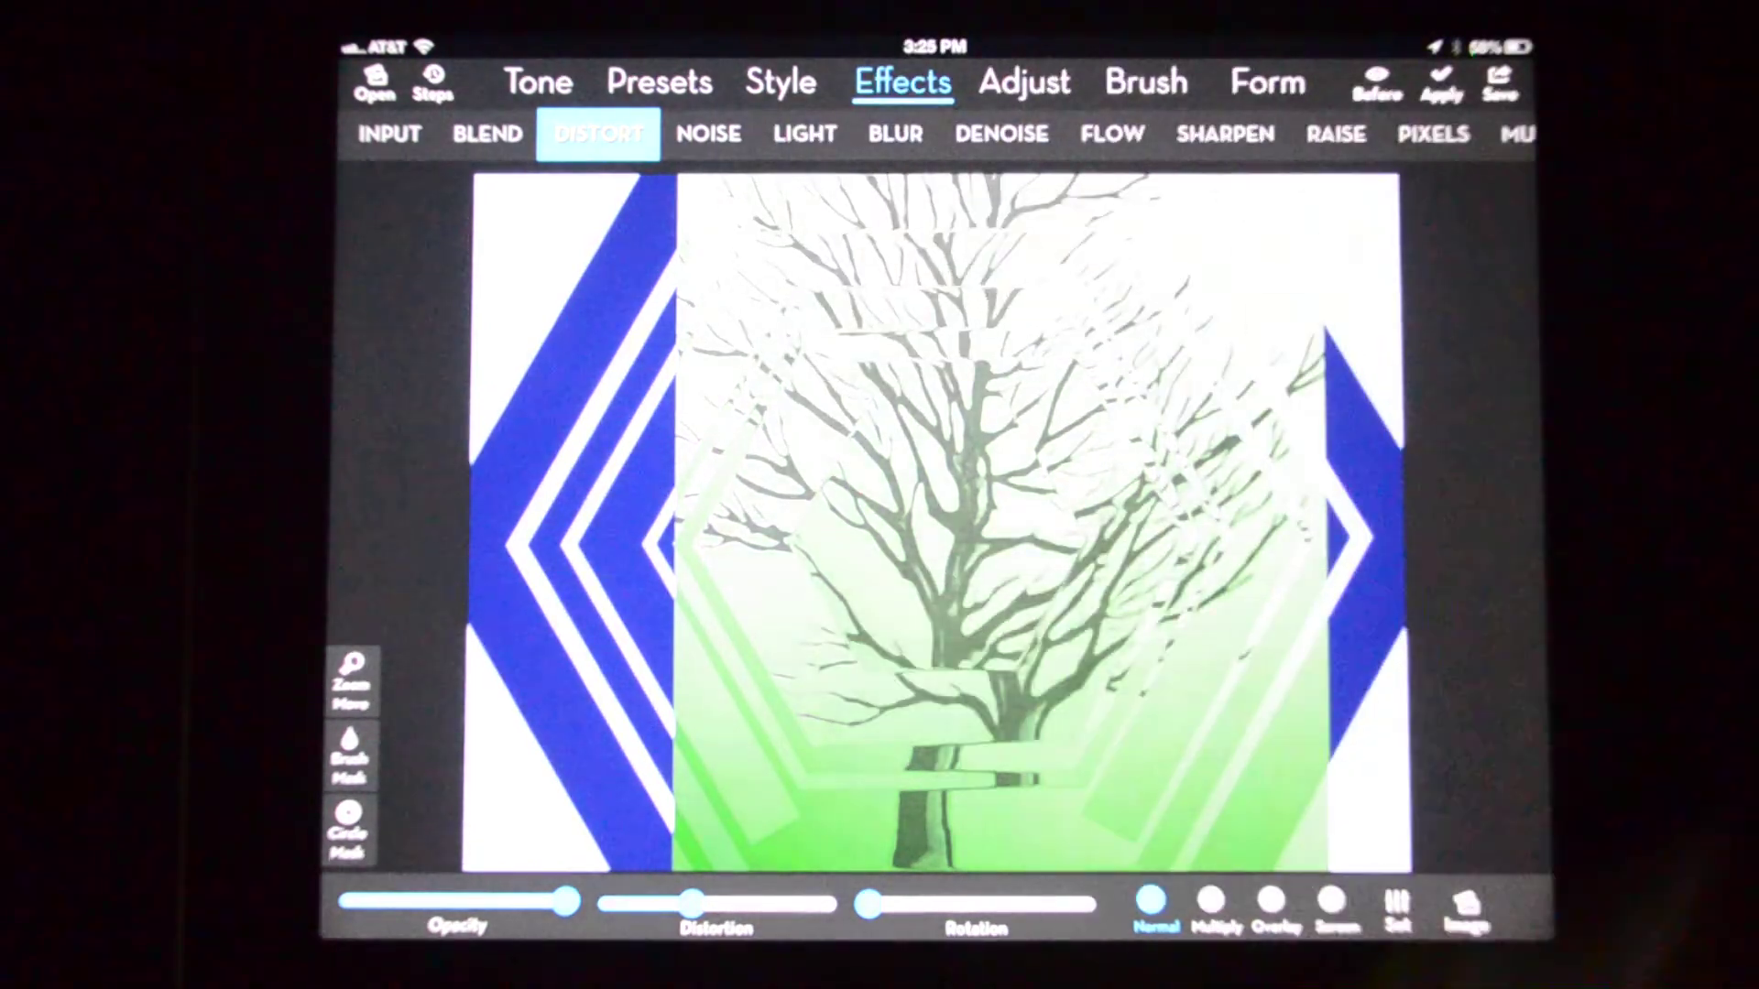
pyautogui.moveTo(1374, 412); pyautogui.dragTo(439, 413)
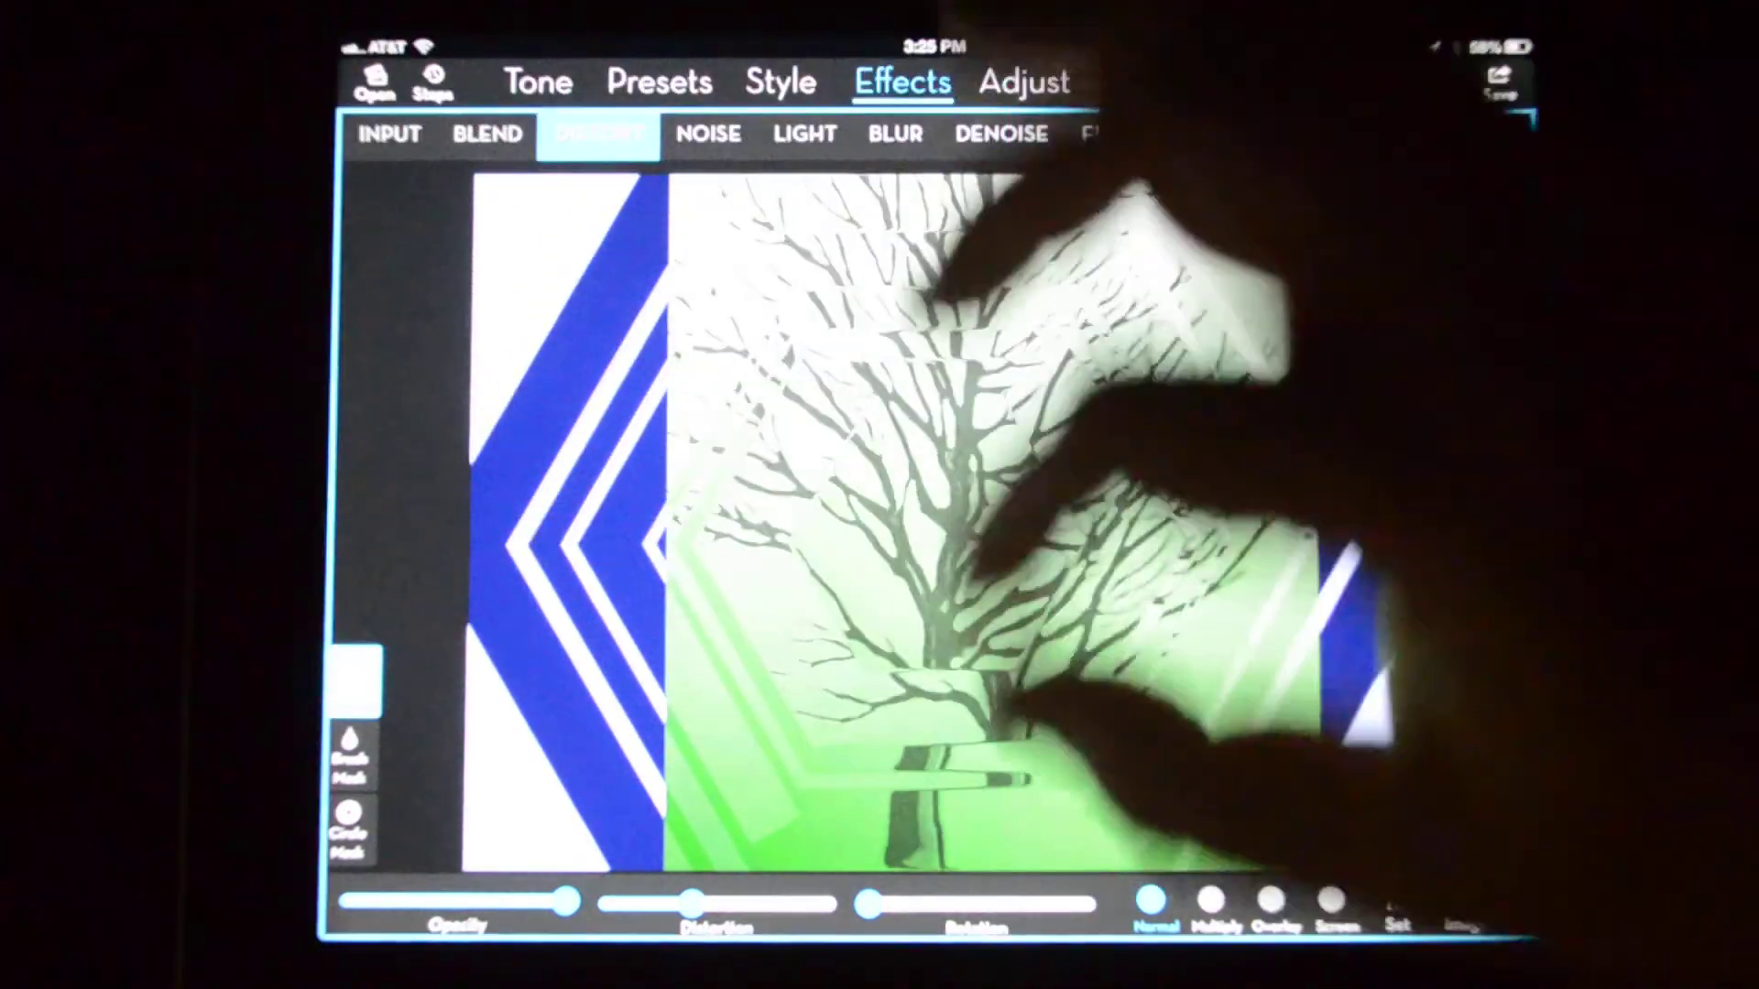
pyautogui.scroll(5, 962, 481)
pyautogui.scroll(-5, 990, 482)
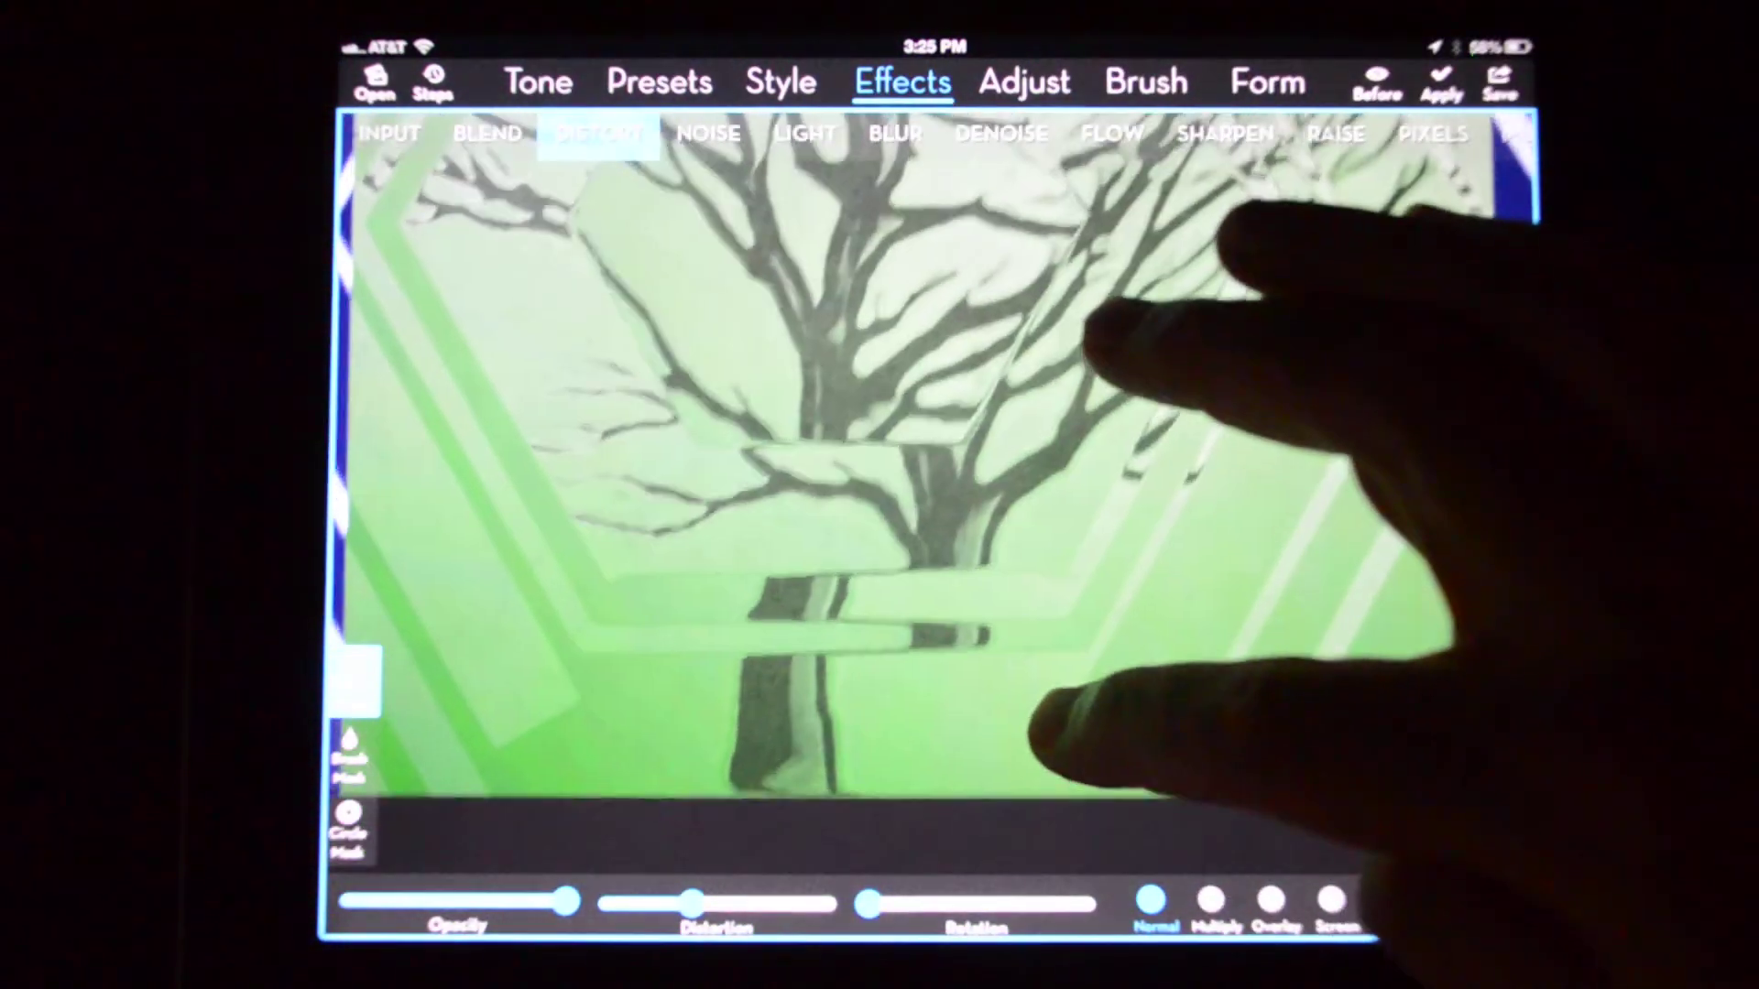
pyautogui.moveTo(1003, 413); pyautogui.dragTo(1291, 316)
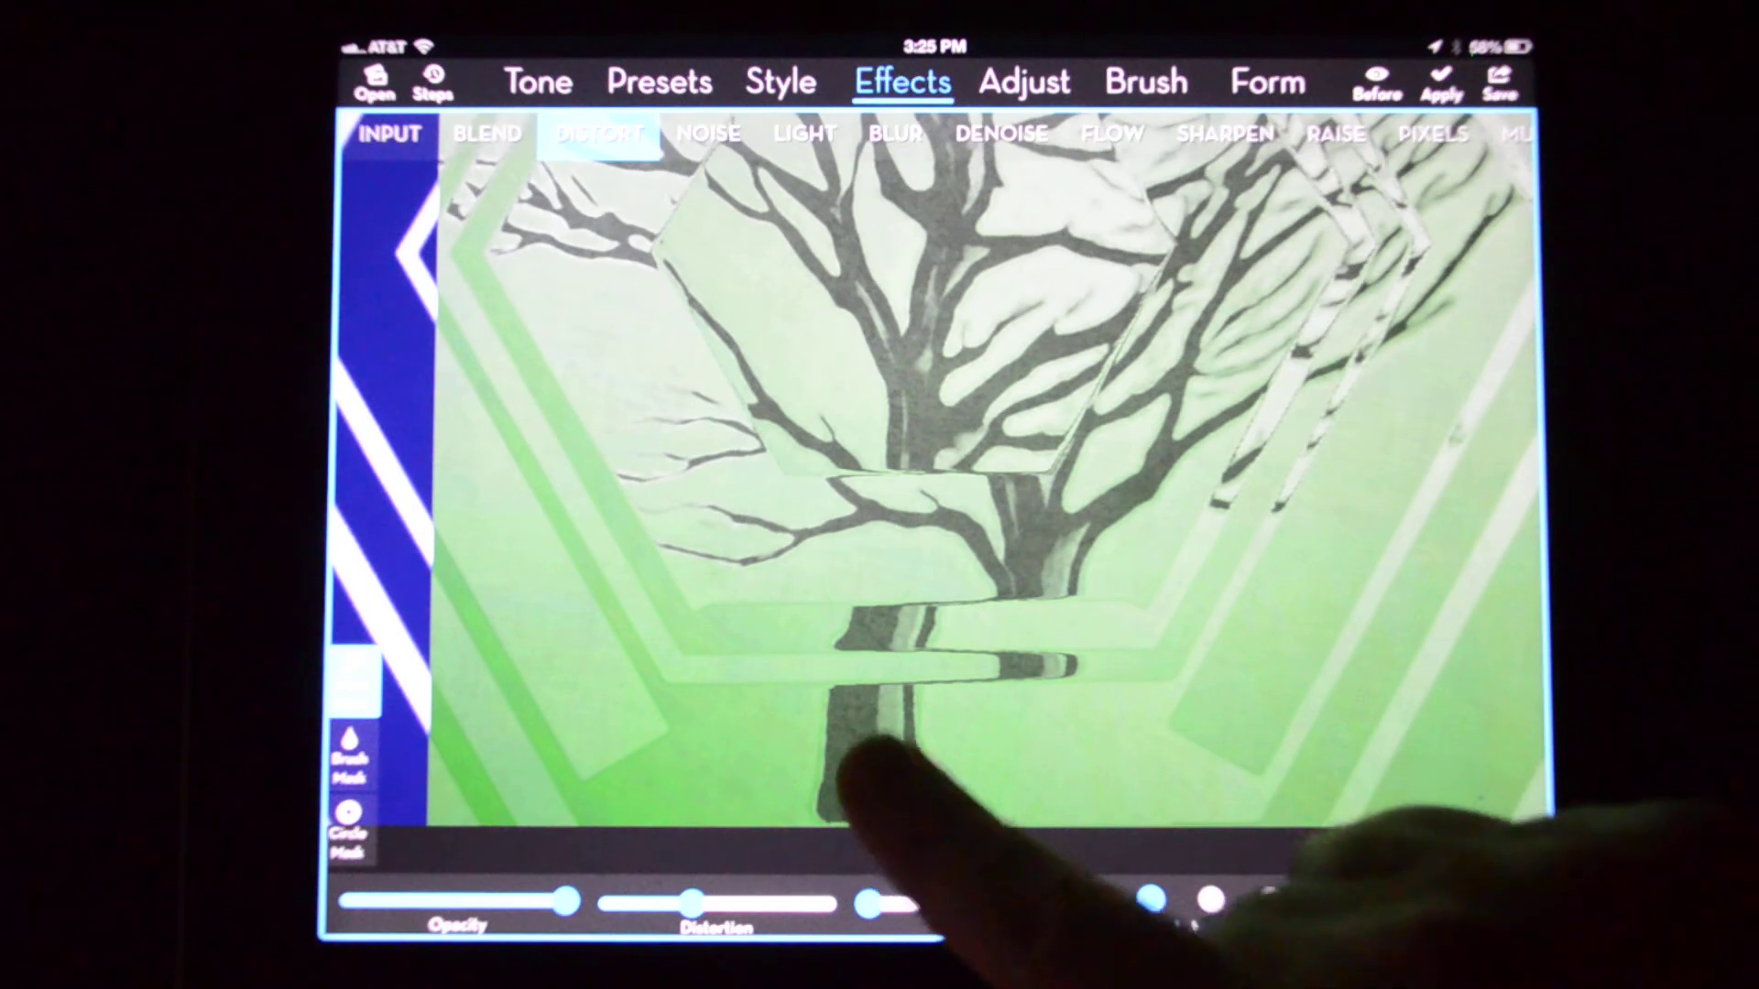
# Step: Reshape and shift the distorted trunk band right, and slightly raise Distortion strength
pyautogui.moveTo(907, 728); pyautogui.dragTo(1120, 674)
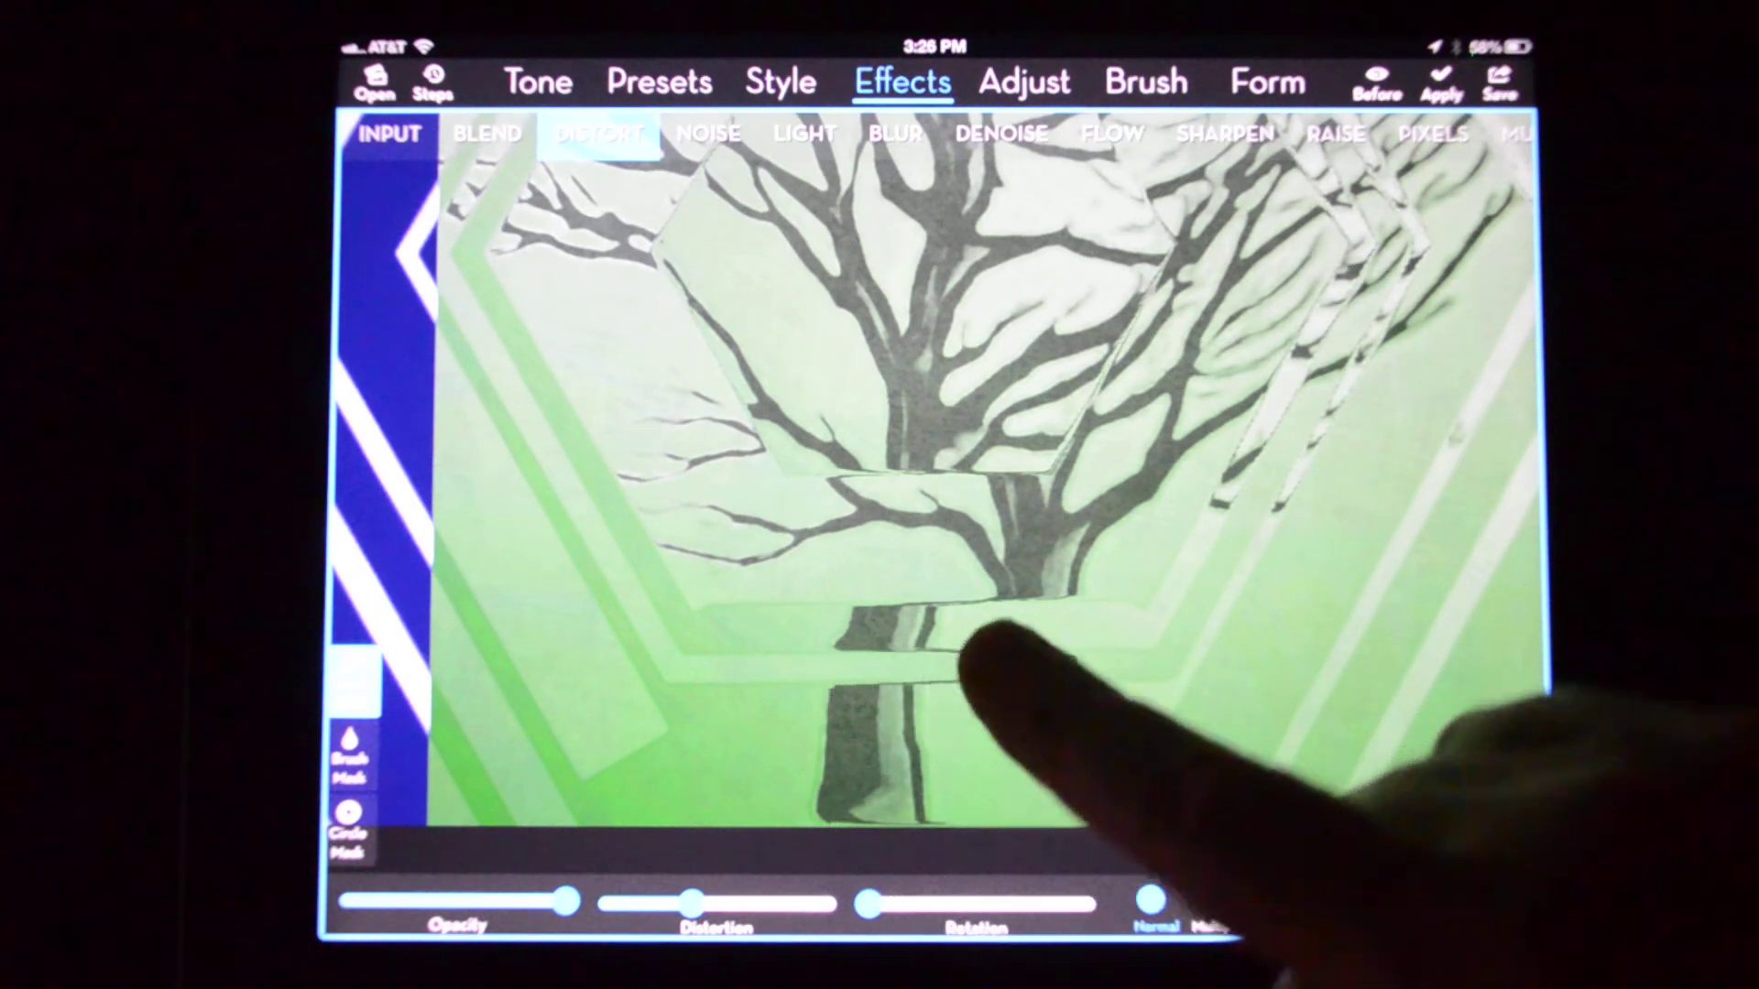
pyautogui.moveTo(983, 646); pyautogui.dragTo(1154, 687)
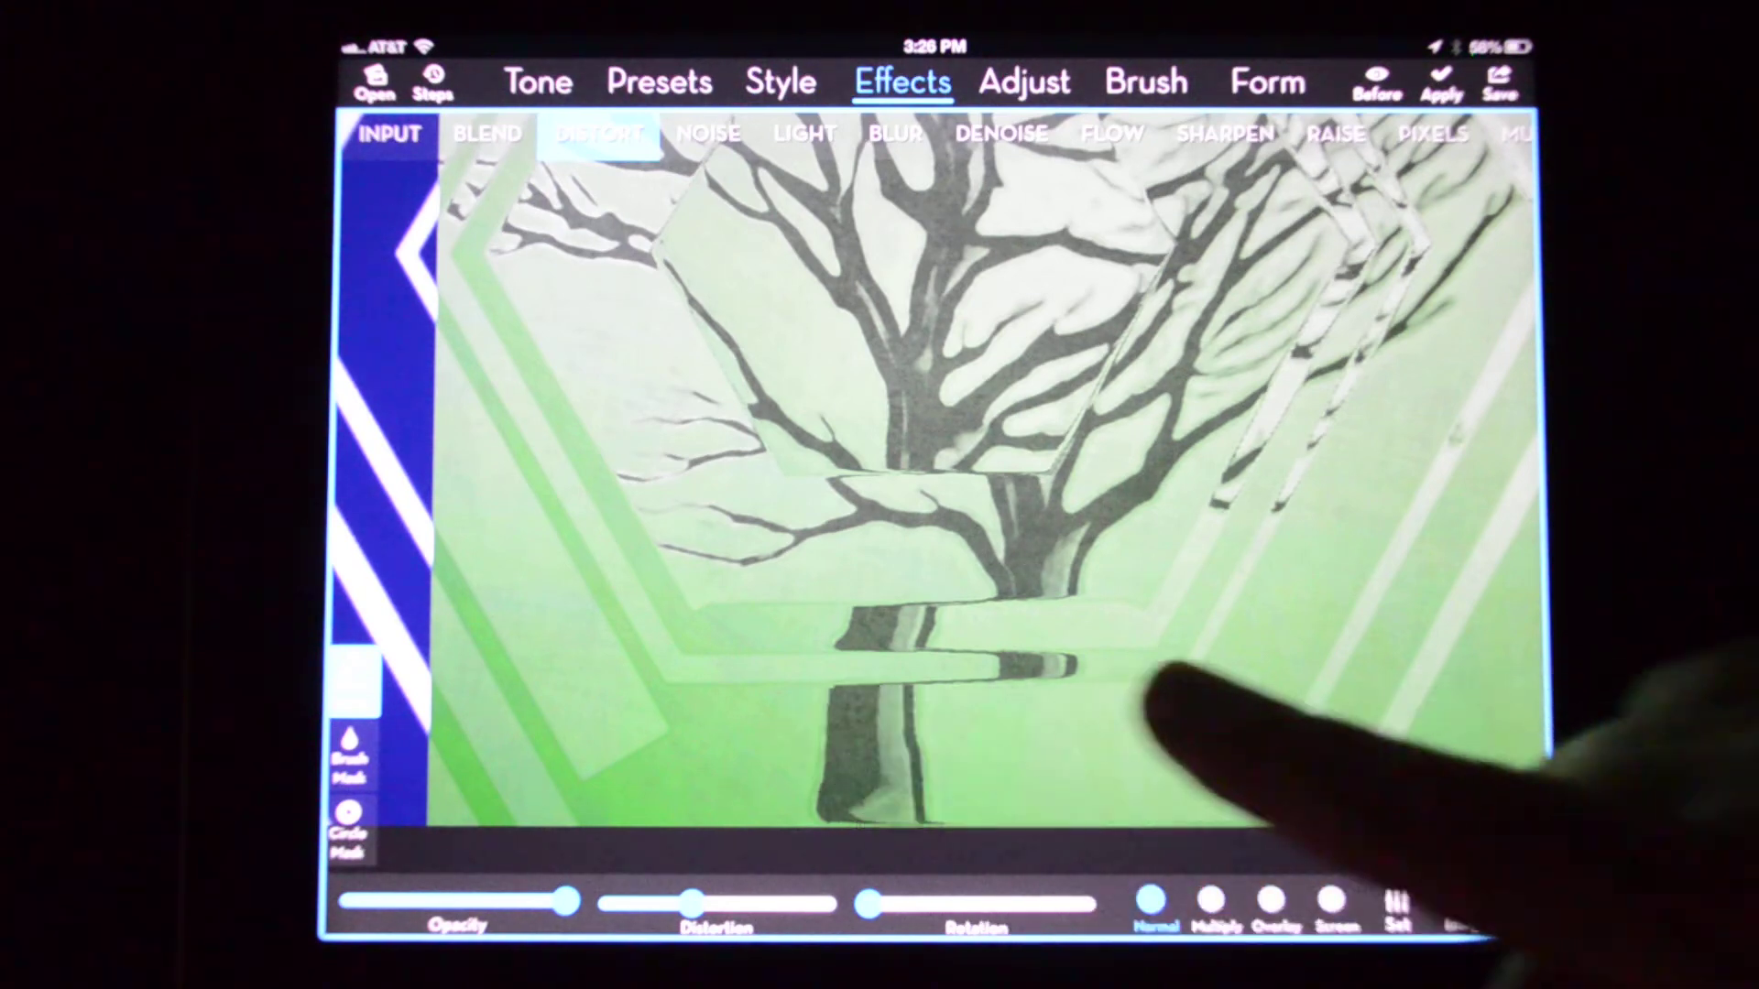
pyautogui.moveTo(1195, 660)
pyautogui.mouseDown()
pyautogui.moveTo(884, 726)
pyautogui.moveTo(1218, 706)
pyautogui.mouseUp()
pyautogui.moveTo(749, 550); pyautogui.dragTo(856, 468)
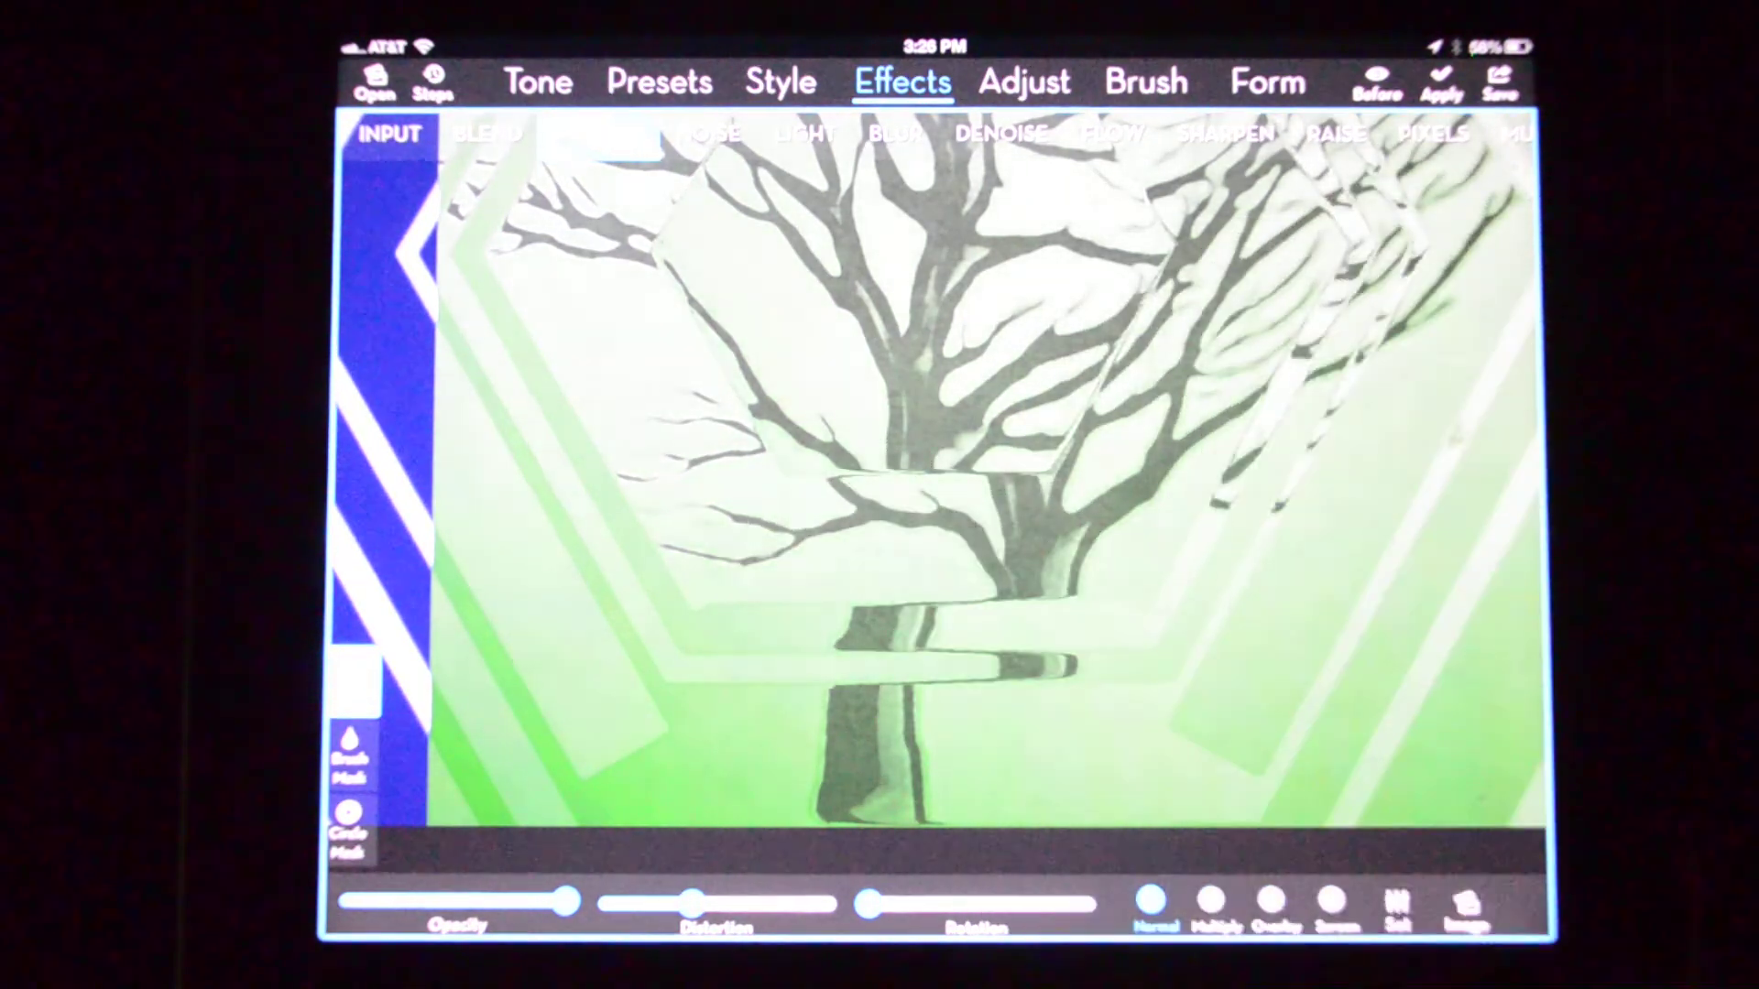
pyautogui.moveTo(691, 903); pyautogui.dragTo(693, 903)
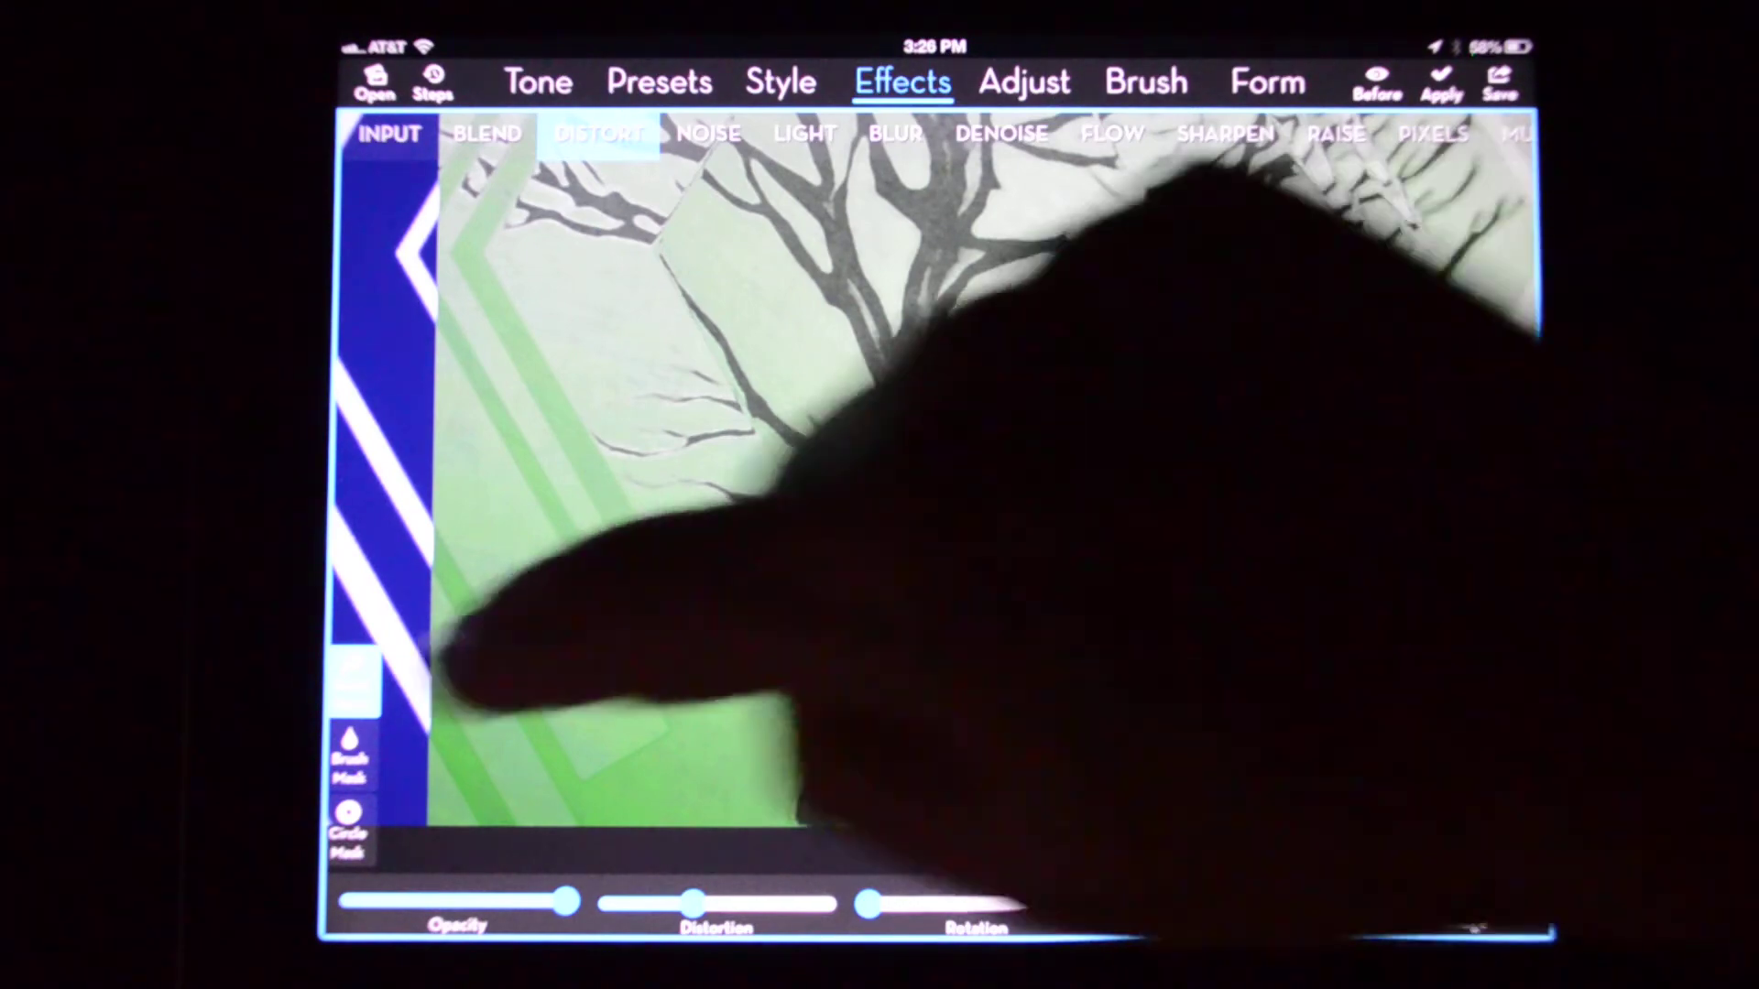
pyautogui.moveTo(452, 647); pyautogui.dragTo(1041, 453)
# Step: Try Rotation, Multiply and Overlay, then settle on the Screen blend for a washed-out tree
pyautogui.moveTo(394, 628); pyautogui.dragTo(963, 412)
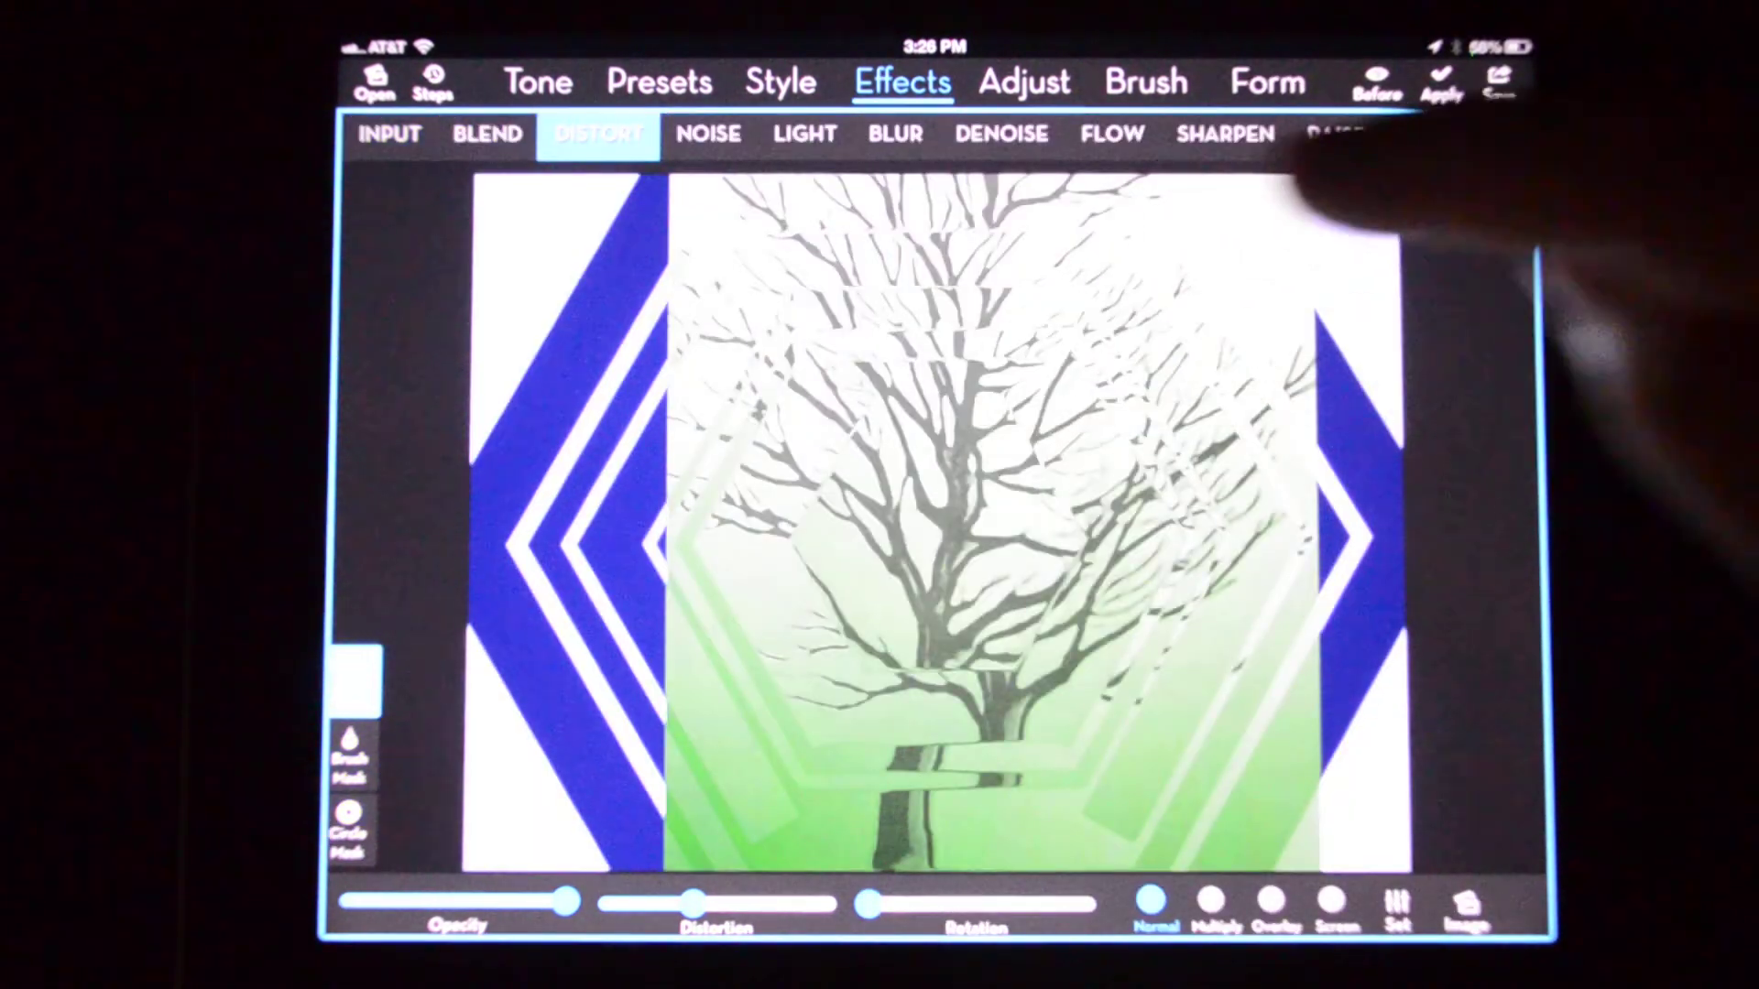
pyautogui.moveTo(872, 903)
pyautogui.mouseDown()
pyautogui.moveTo(1048, 903)
pyautogui.moveTo(870, 903)
pyautogui.mouseUp()
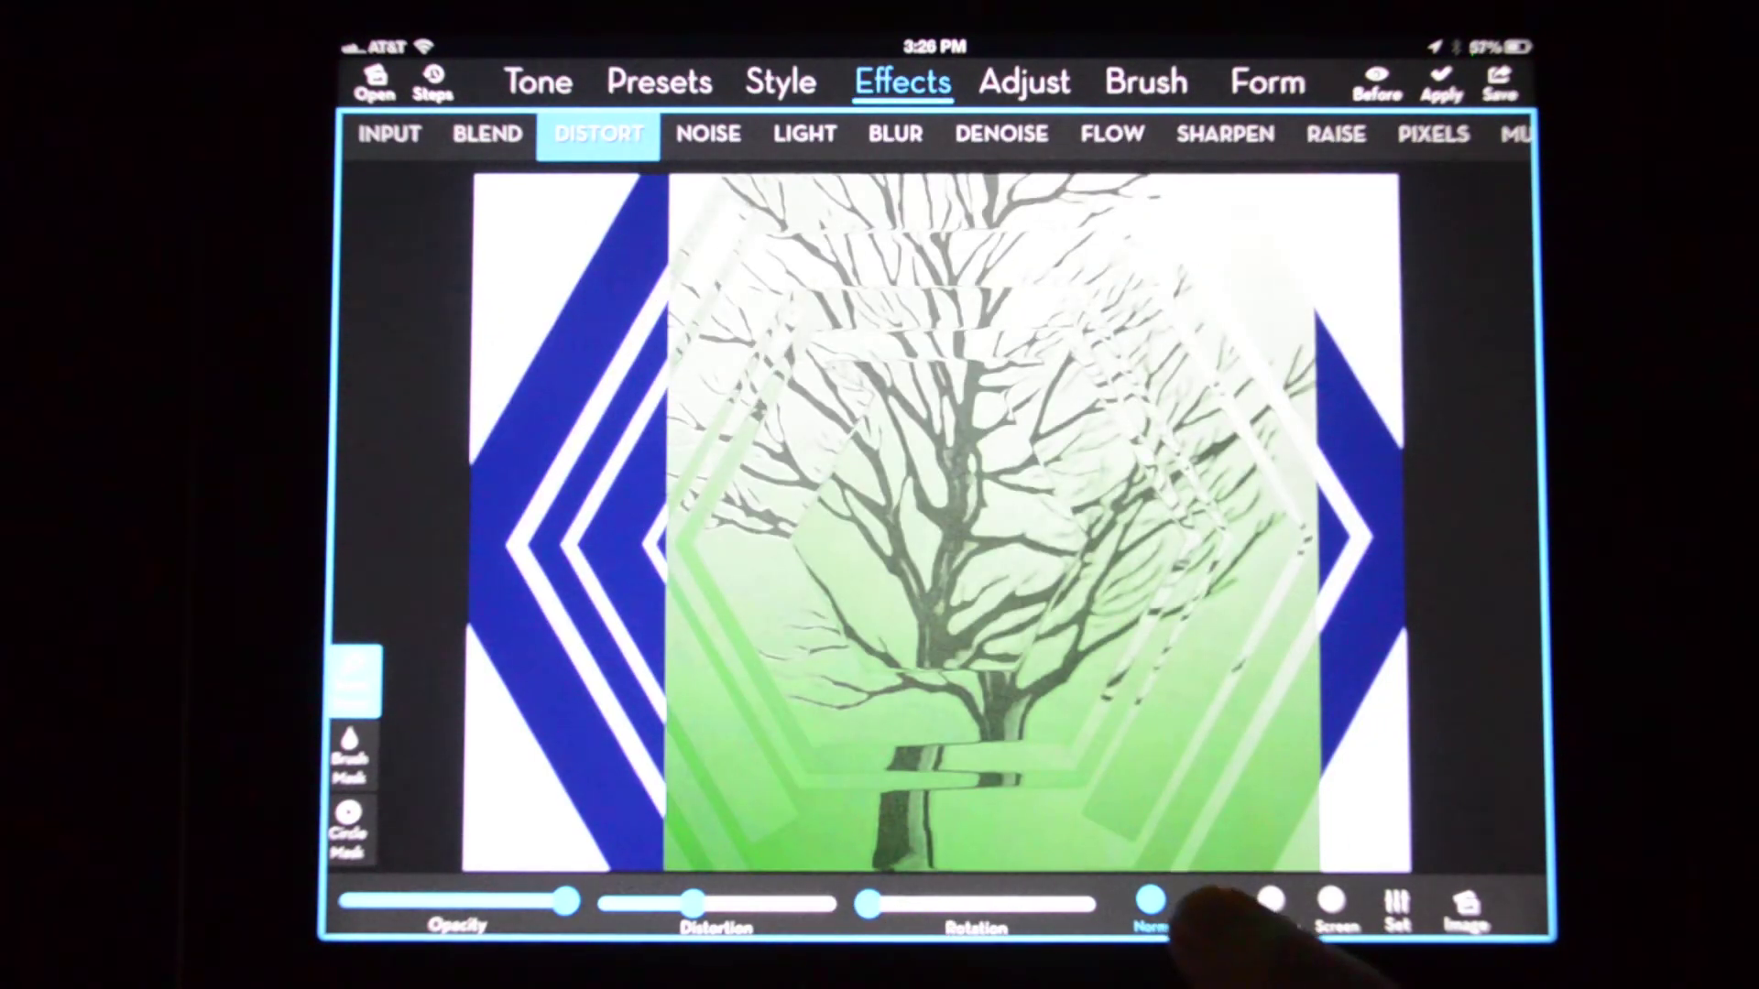
pyautogui.click(1211, 901)
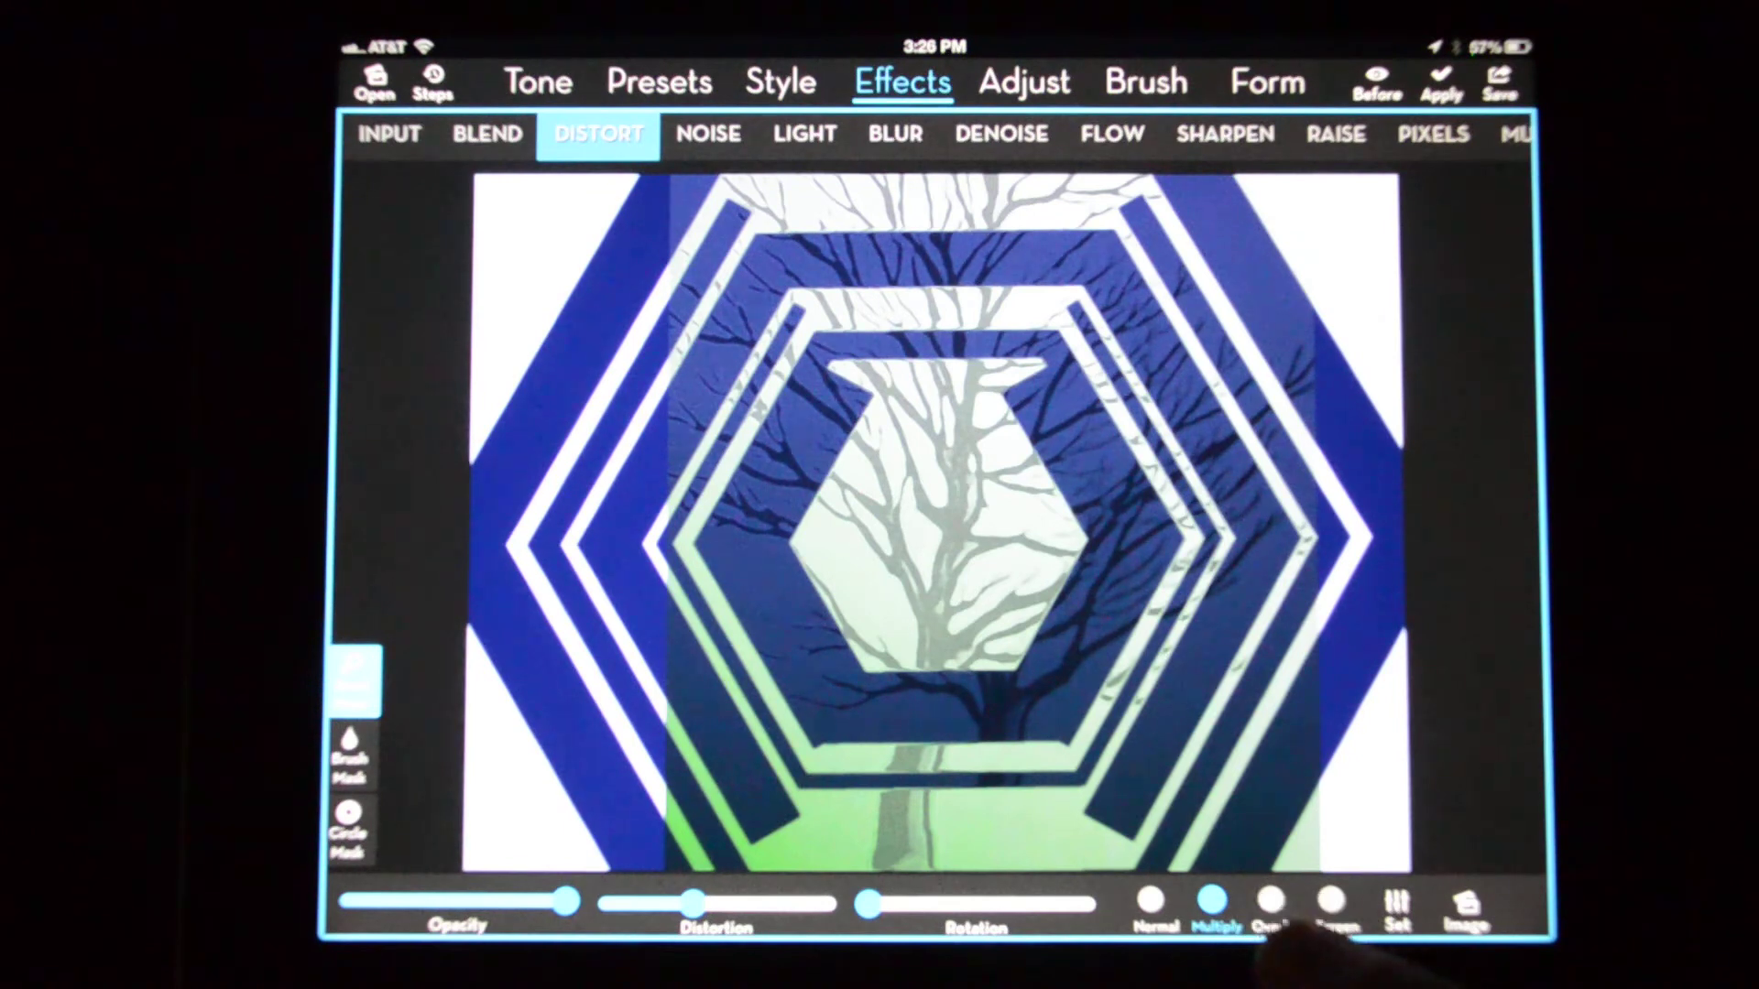
pyautogui.click(1271, 901)
pyautogui.click(1330, 901)
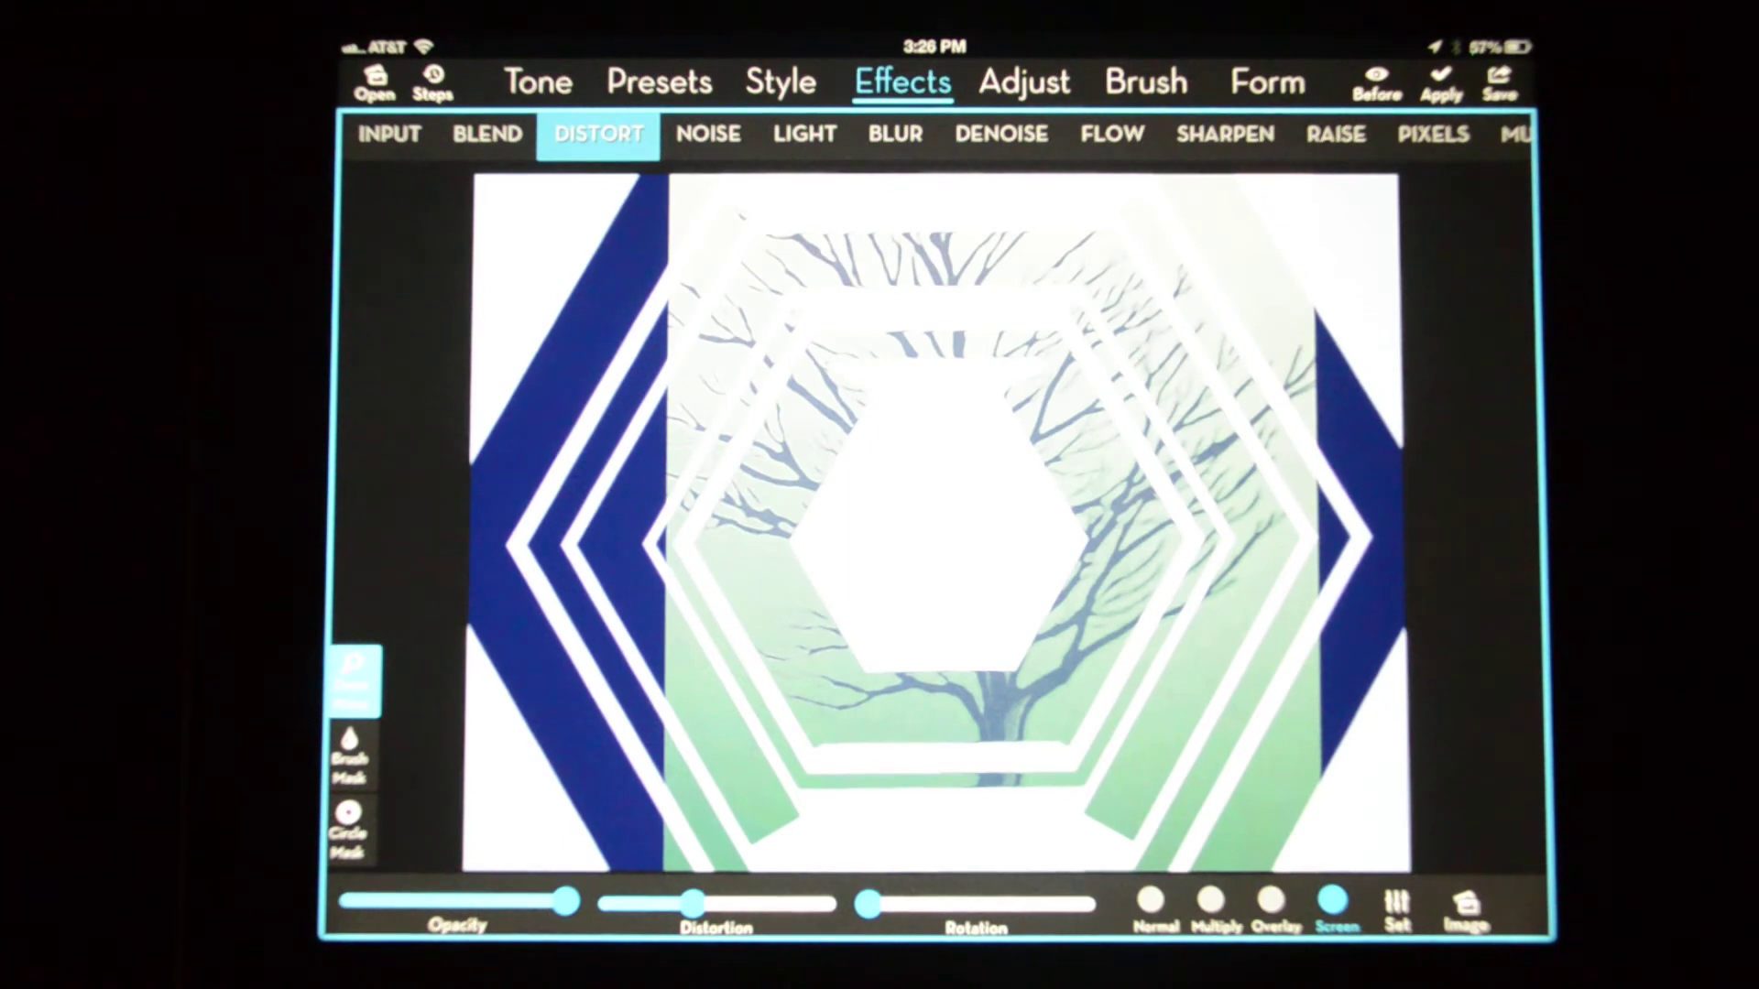
pyautogui.moveTo(824, 413); pyautogui.dragTo(714, 618)
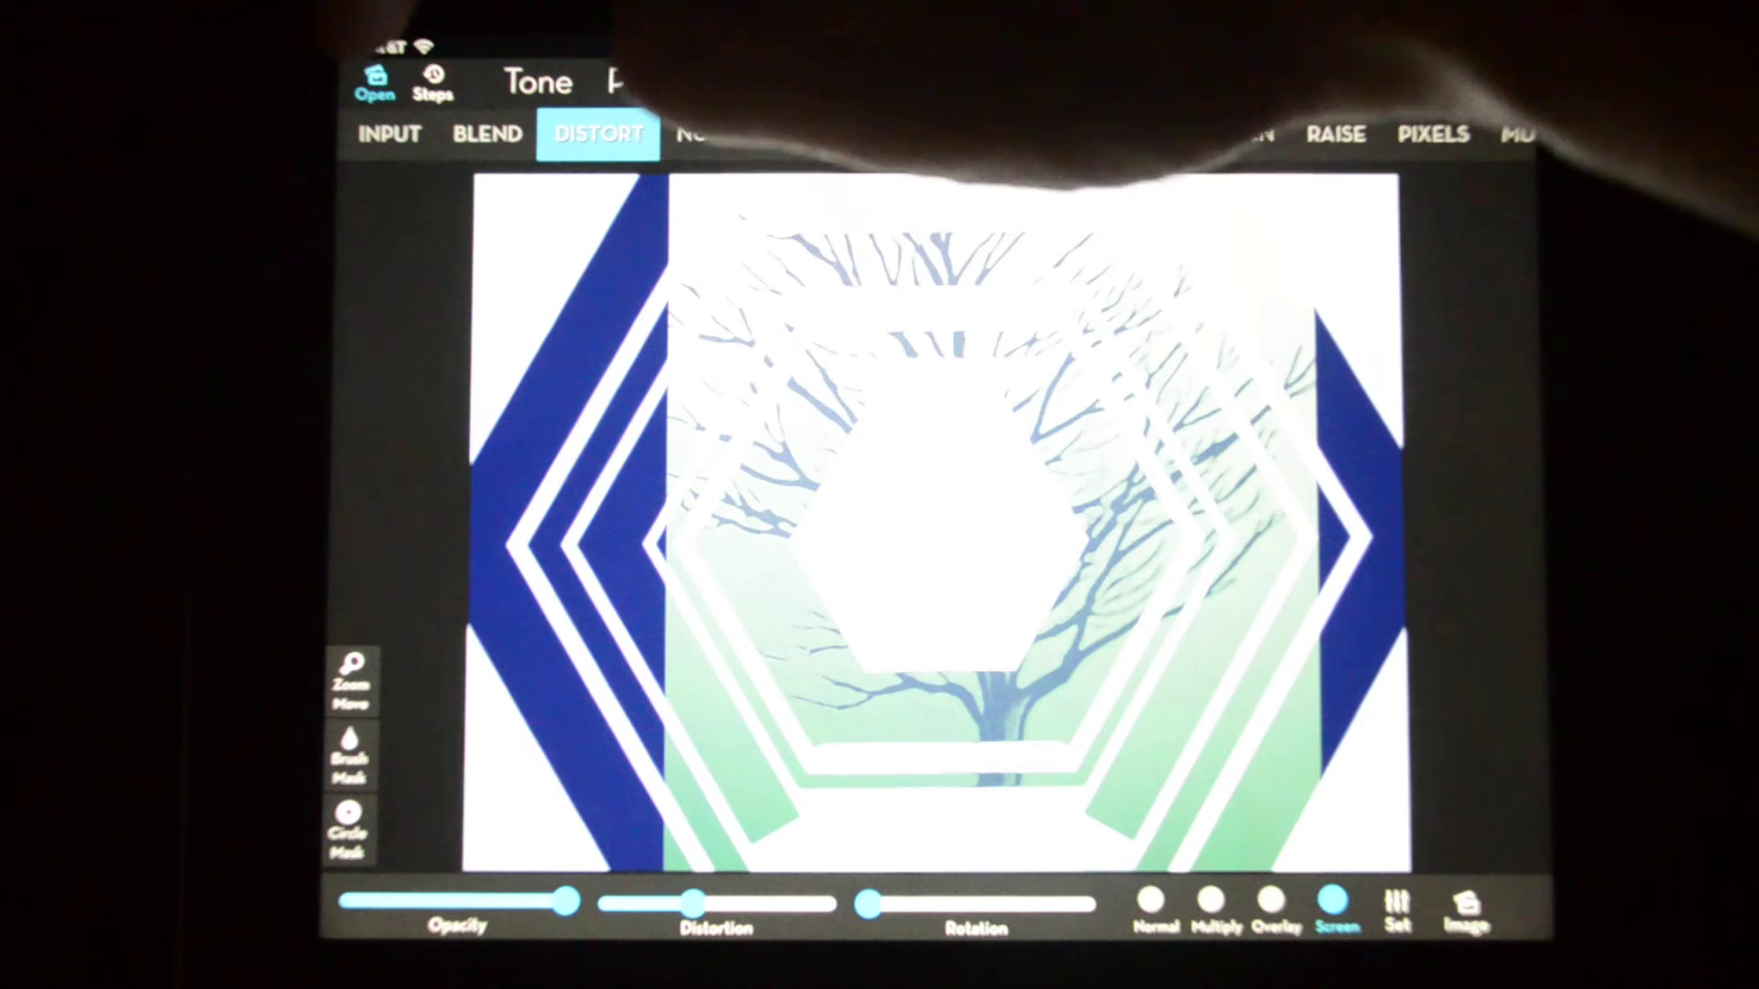
# Step: Load the blue water-drops photo from Camera Roll as the new editing image
pyautogui.click(374, 80)
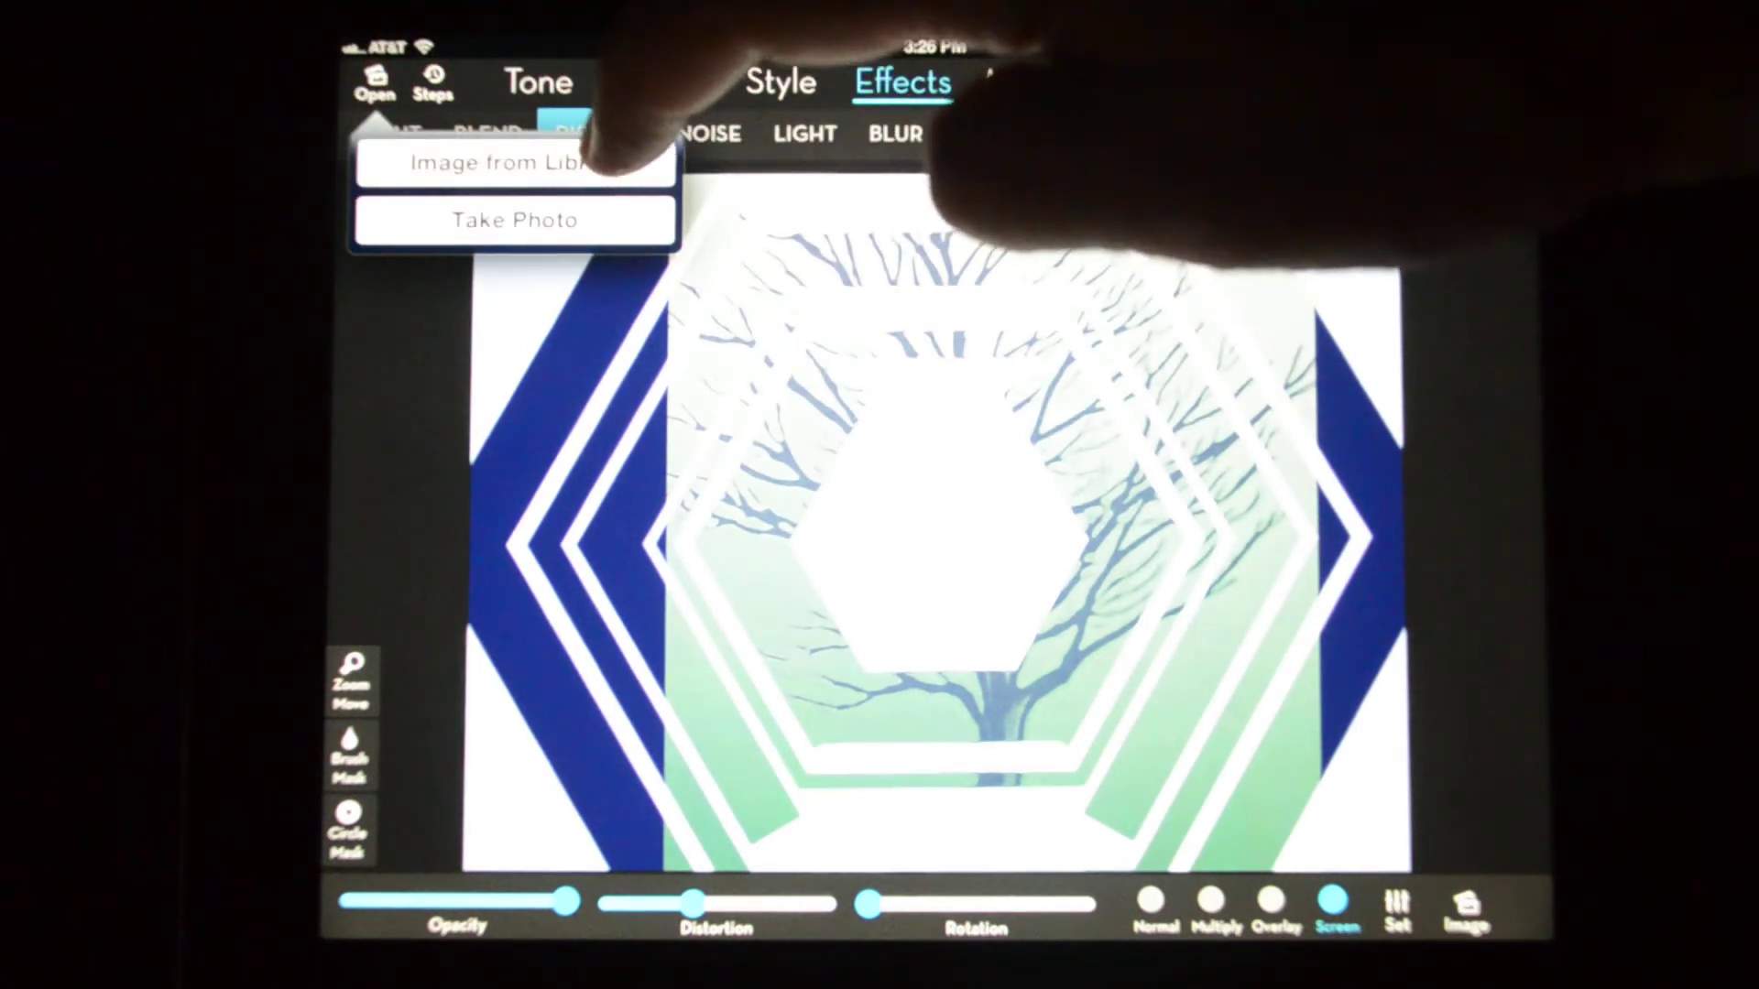
pyautogui.click(591, 163)
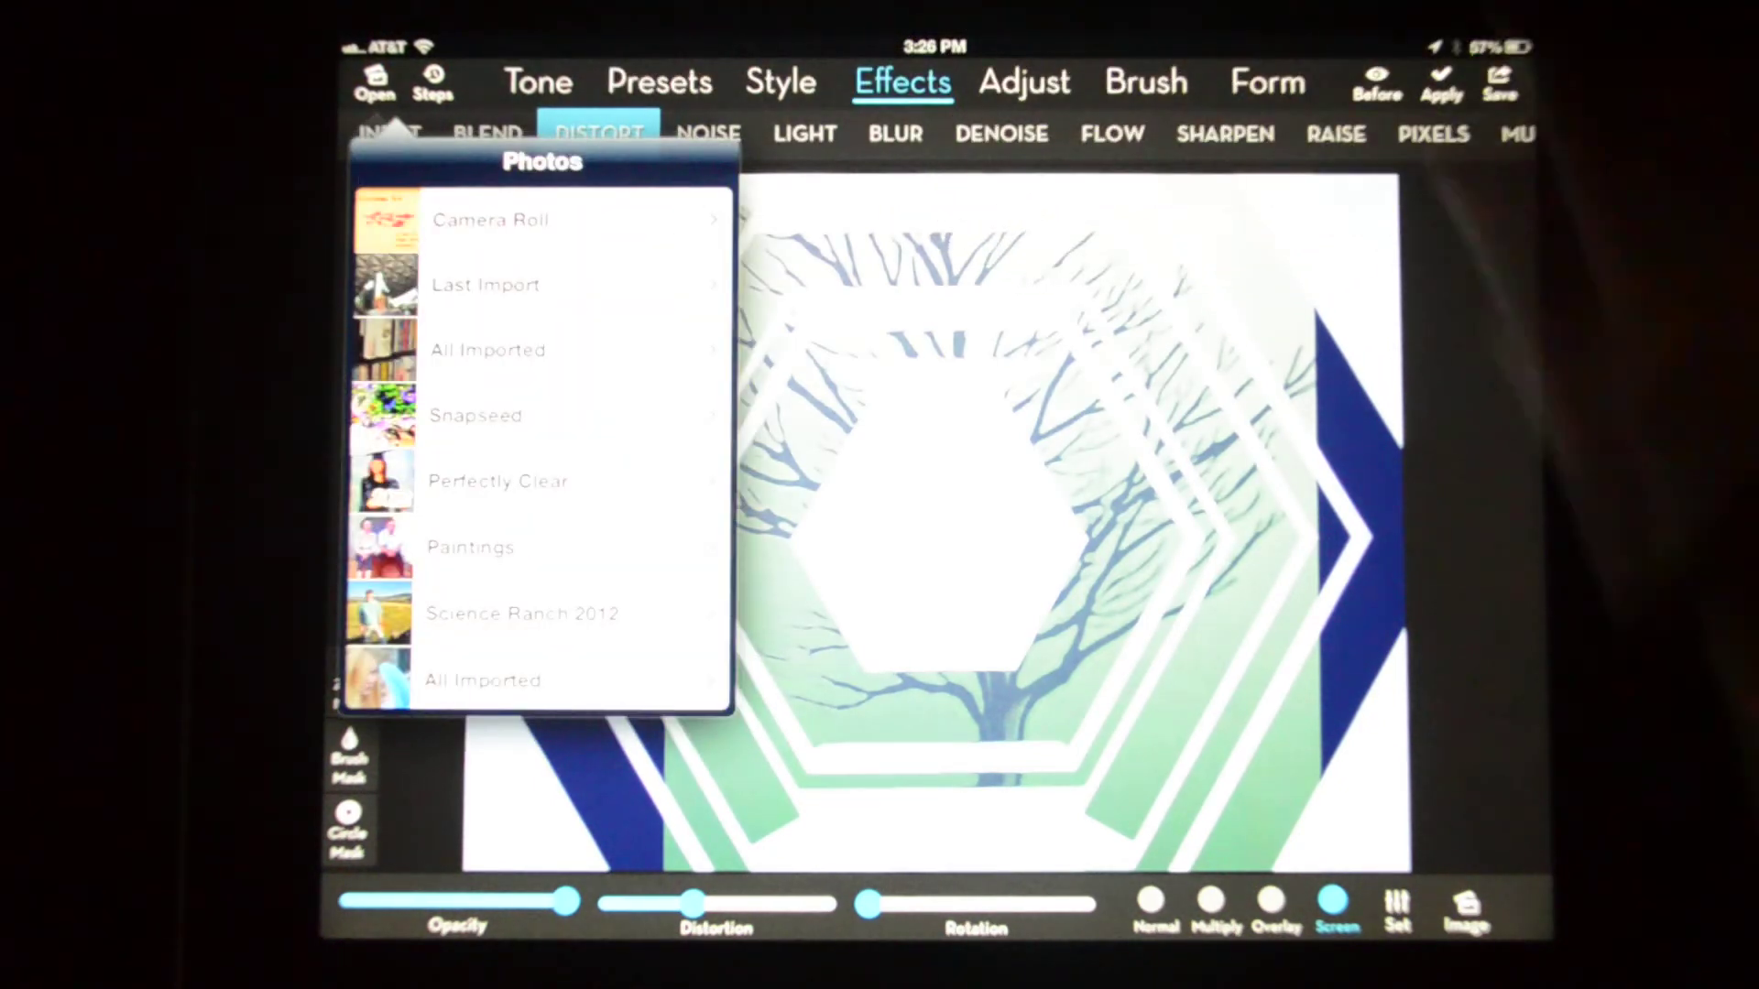
pyautogui.click(611, 220)
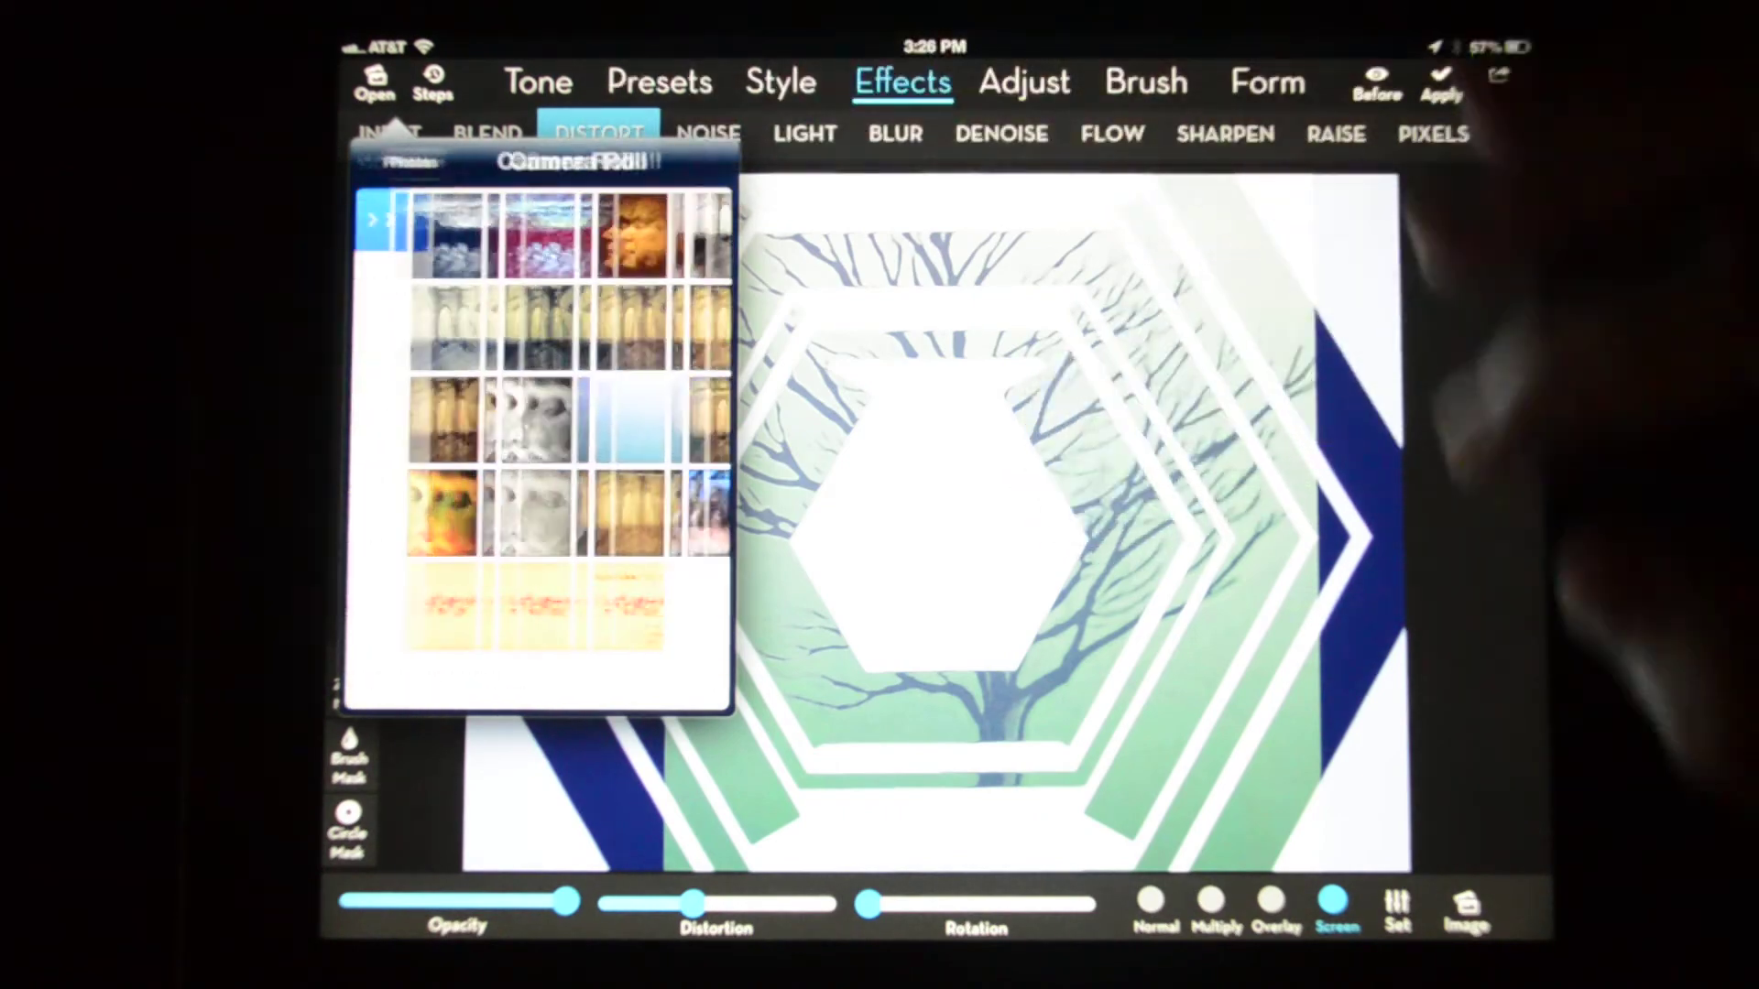
pyautogui.scroll(-5, 535, 454)
pyautogui.scroll(-5, 536, 454)
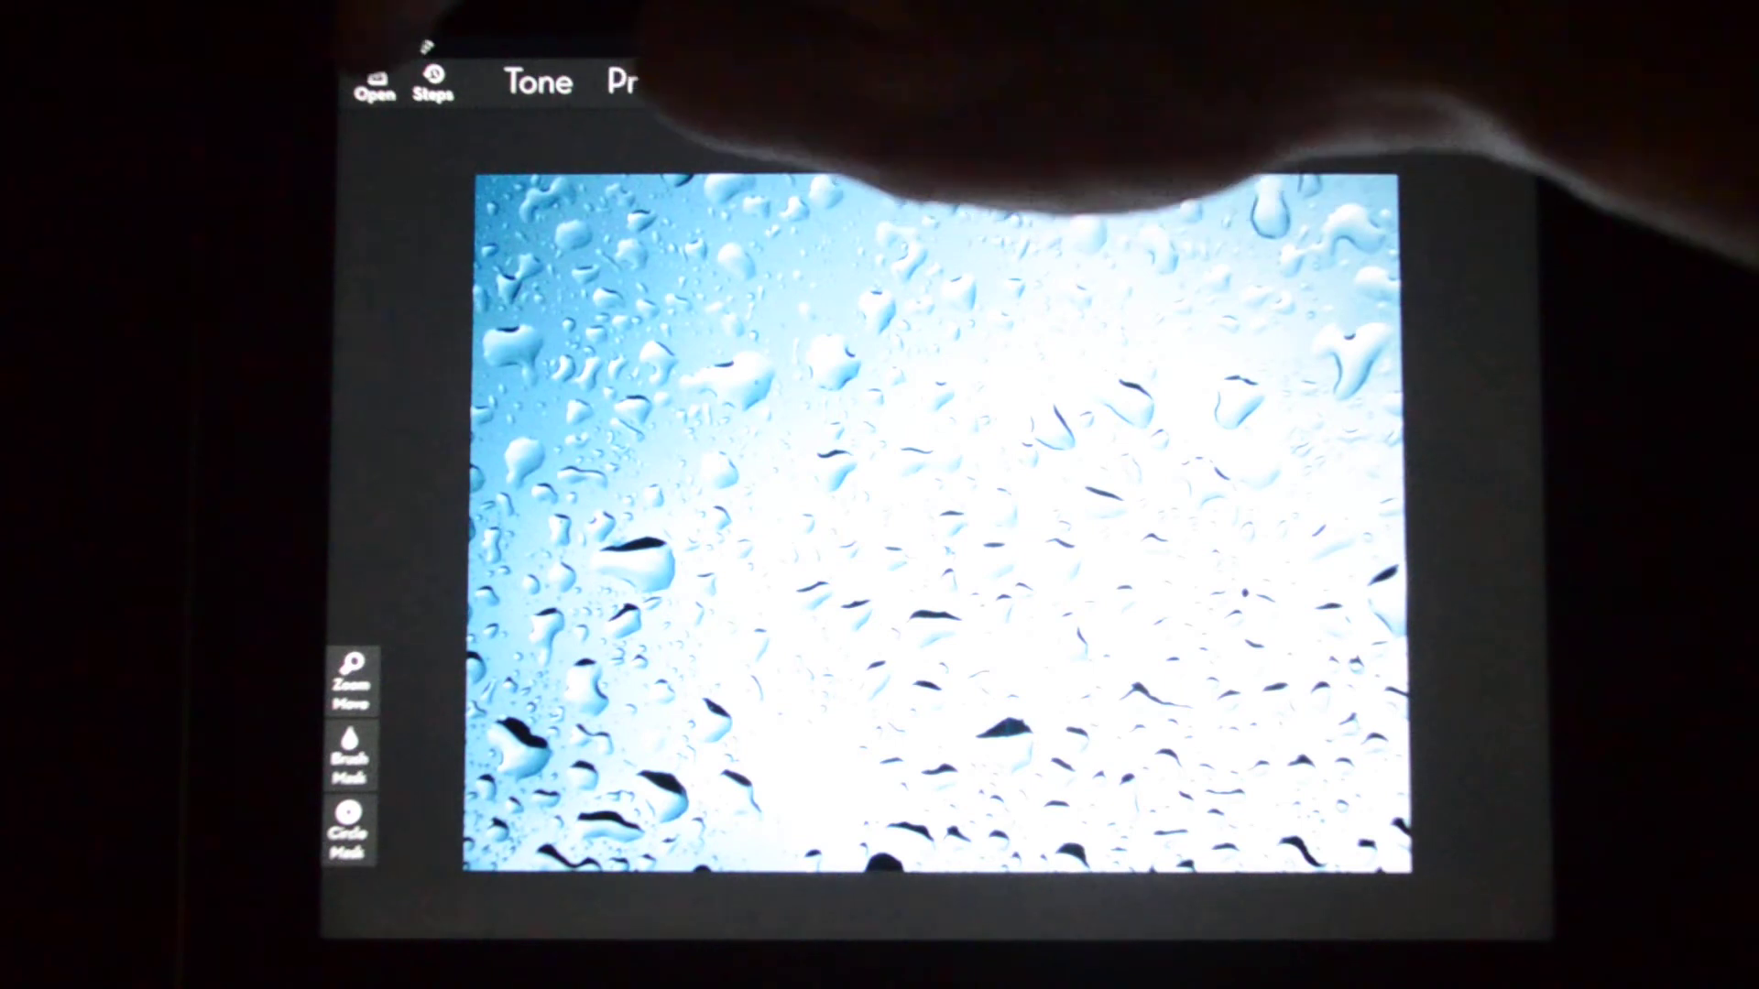
# Step: Set the red-on-cream title texture from Camera Roll as the Distort source
pyautogui.click(900, 81)
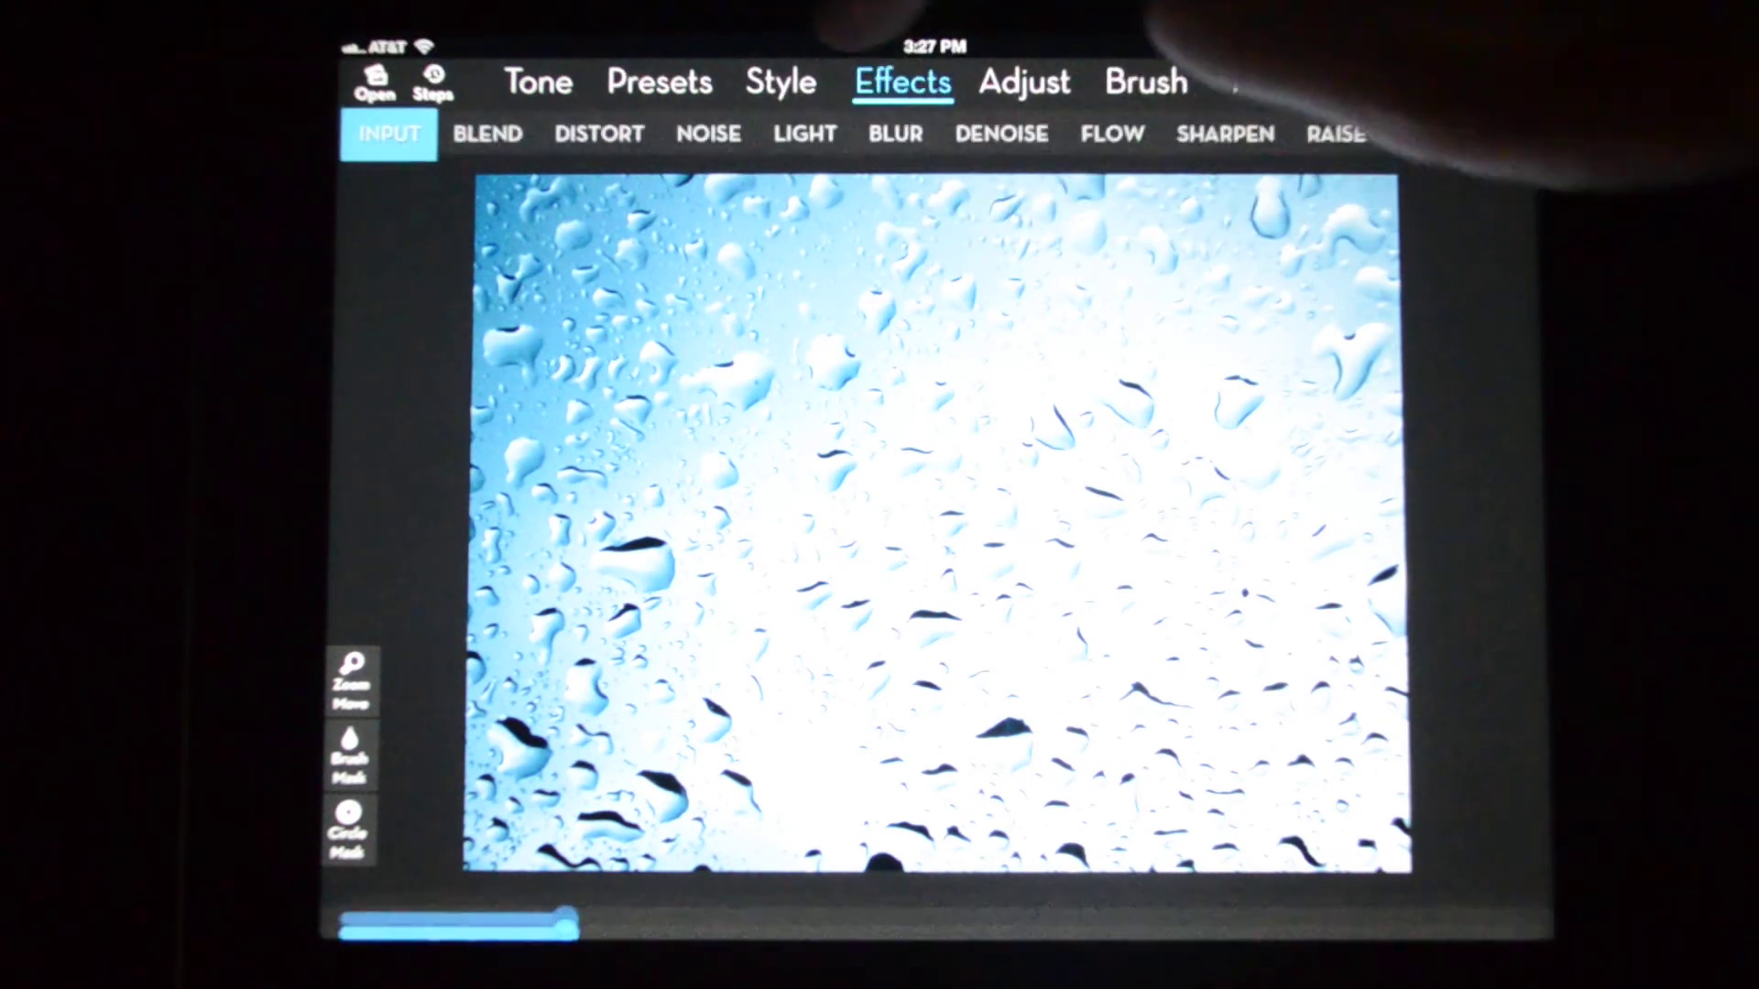
pyautogui.click(598, 133)
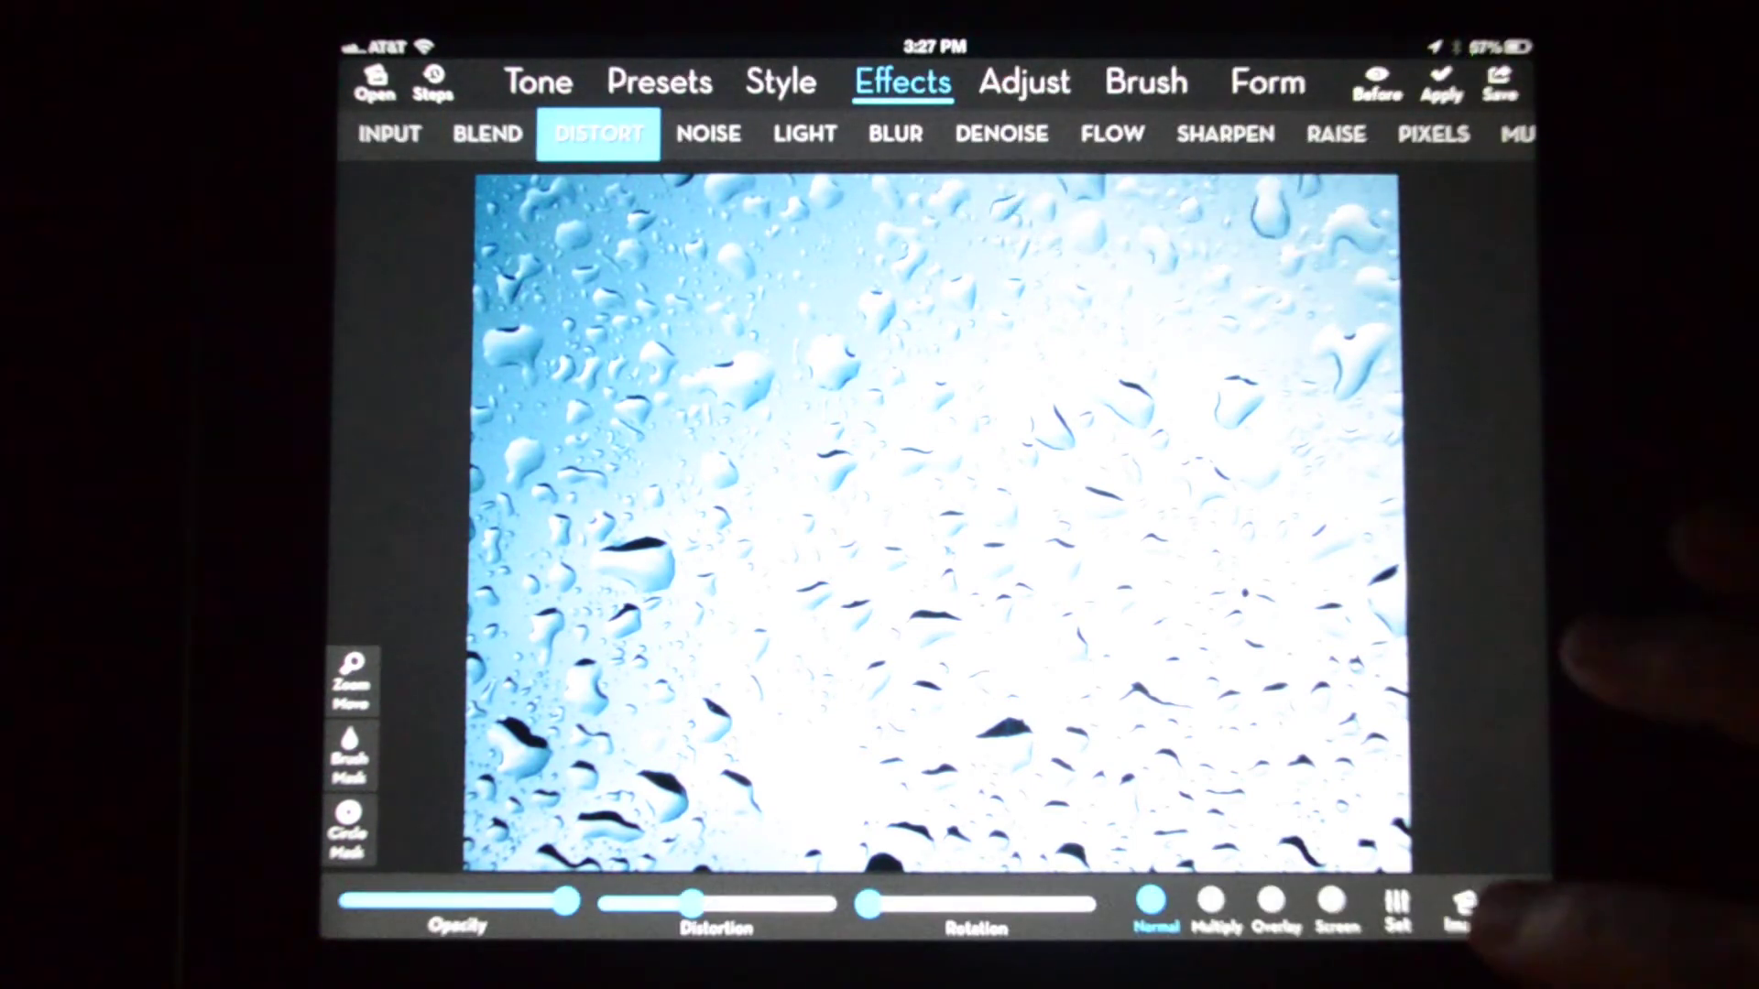
pyautogui.click(1465, 907)
pyautogui.click(1320, 348)
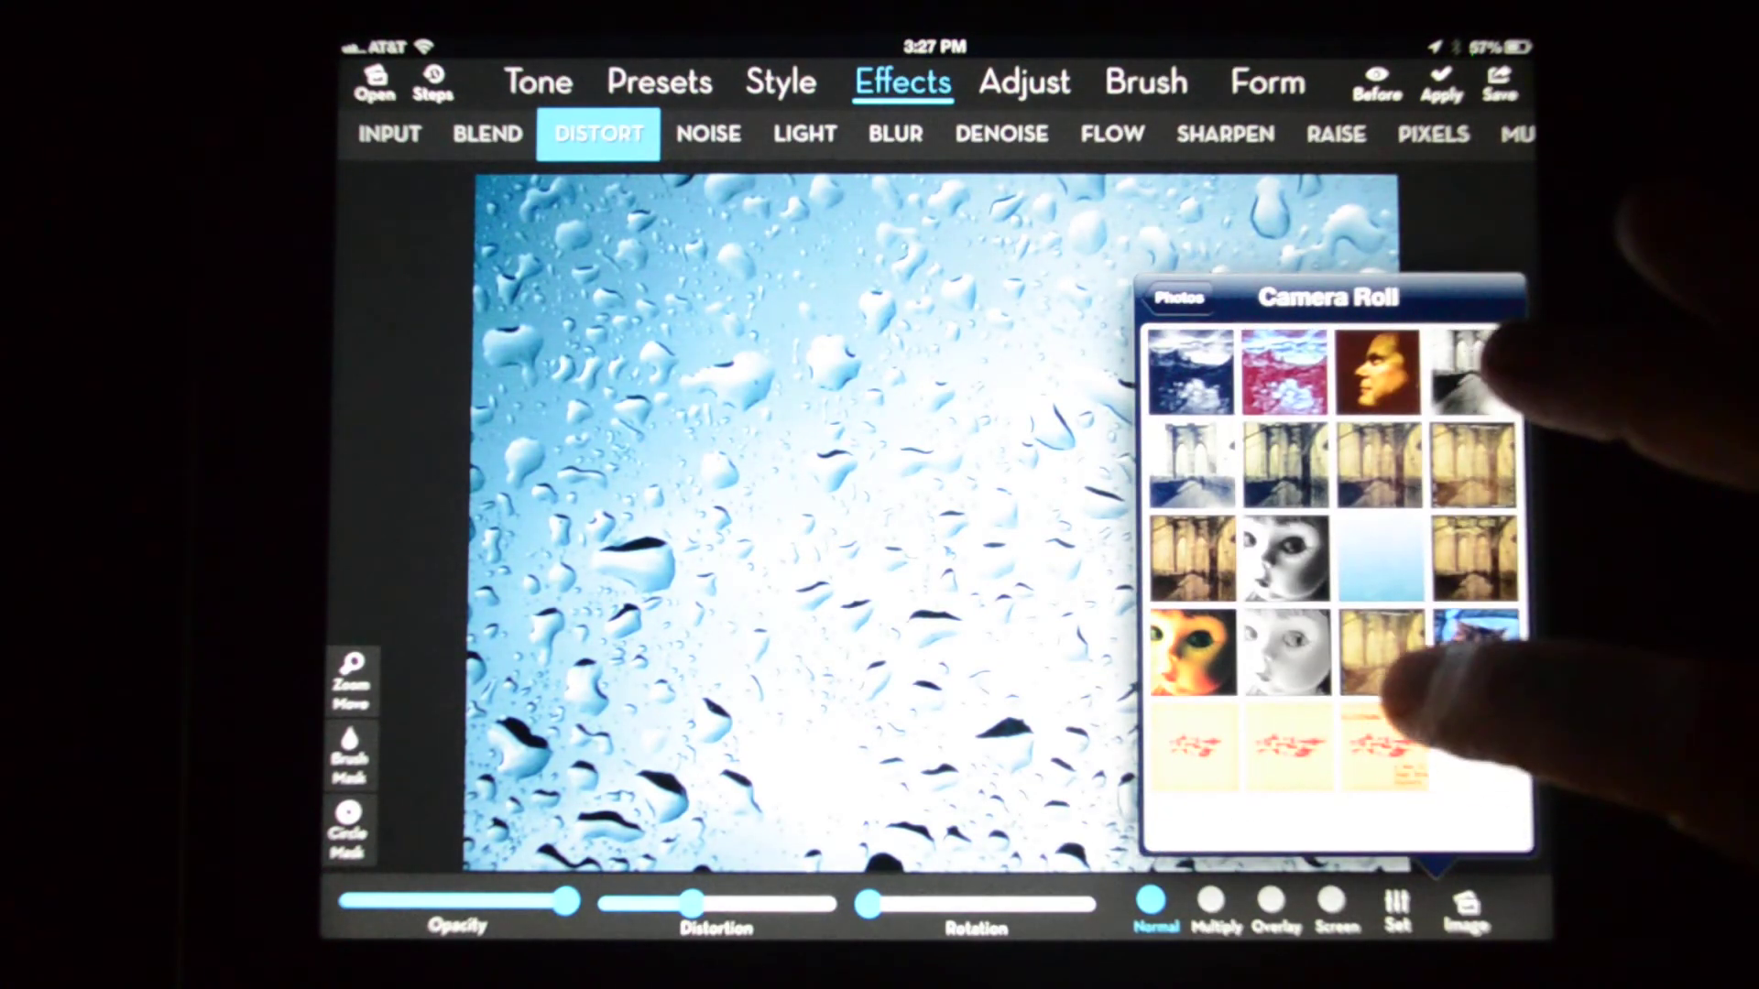
pyautogui.click(1381, 743)
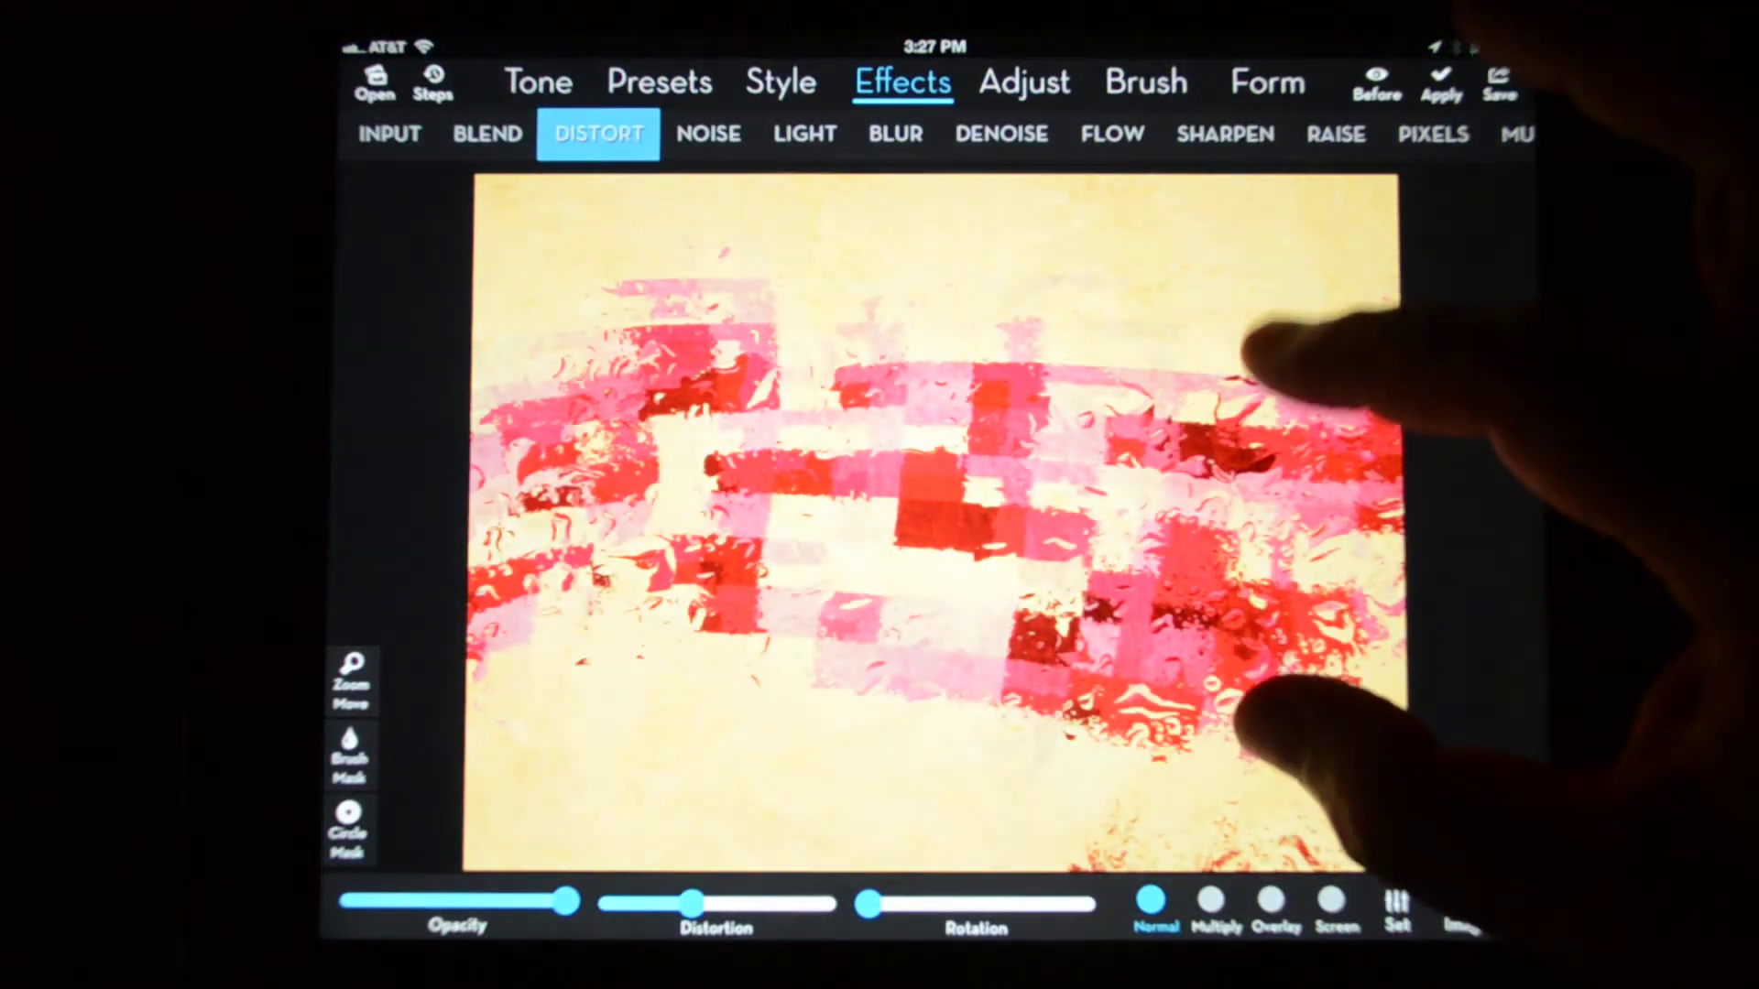
# Step: Scale the texture down to preview and make the Distortion slightly stronger
pyautogui.moveTo(1483, 453)
pyautogui.mouseDown()
pyautogui.moveTo(1237, 454)
pyautogui.moveTo(1210, 473)
pyautogui.moveTo(1221, 511)
pyautogui.mouseUp()
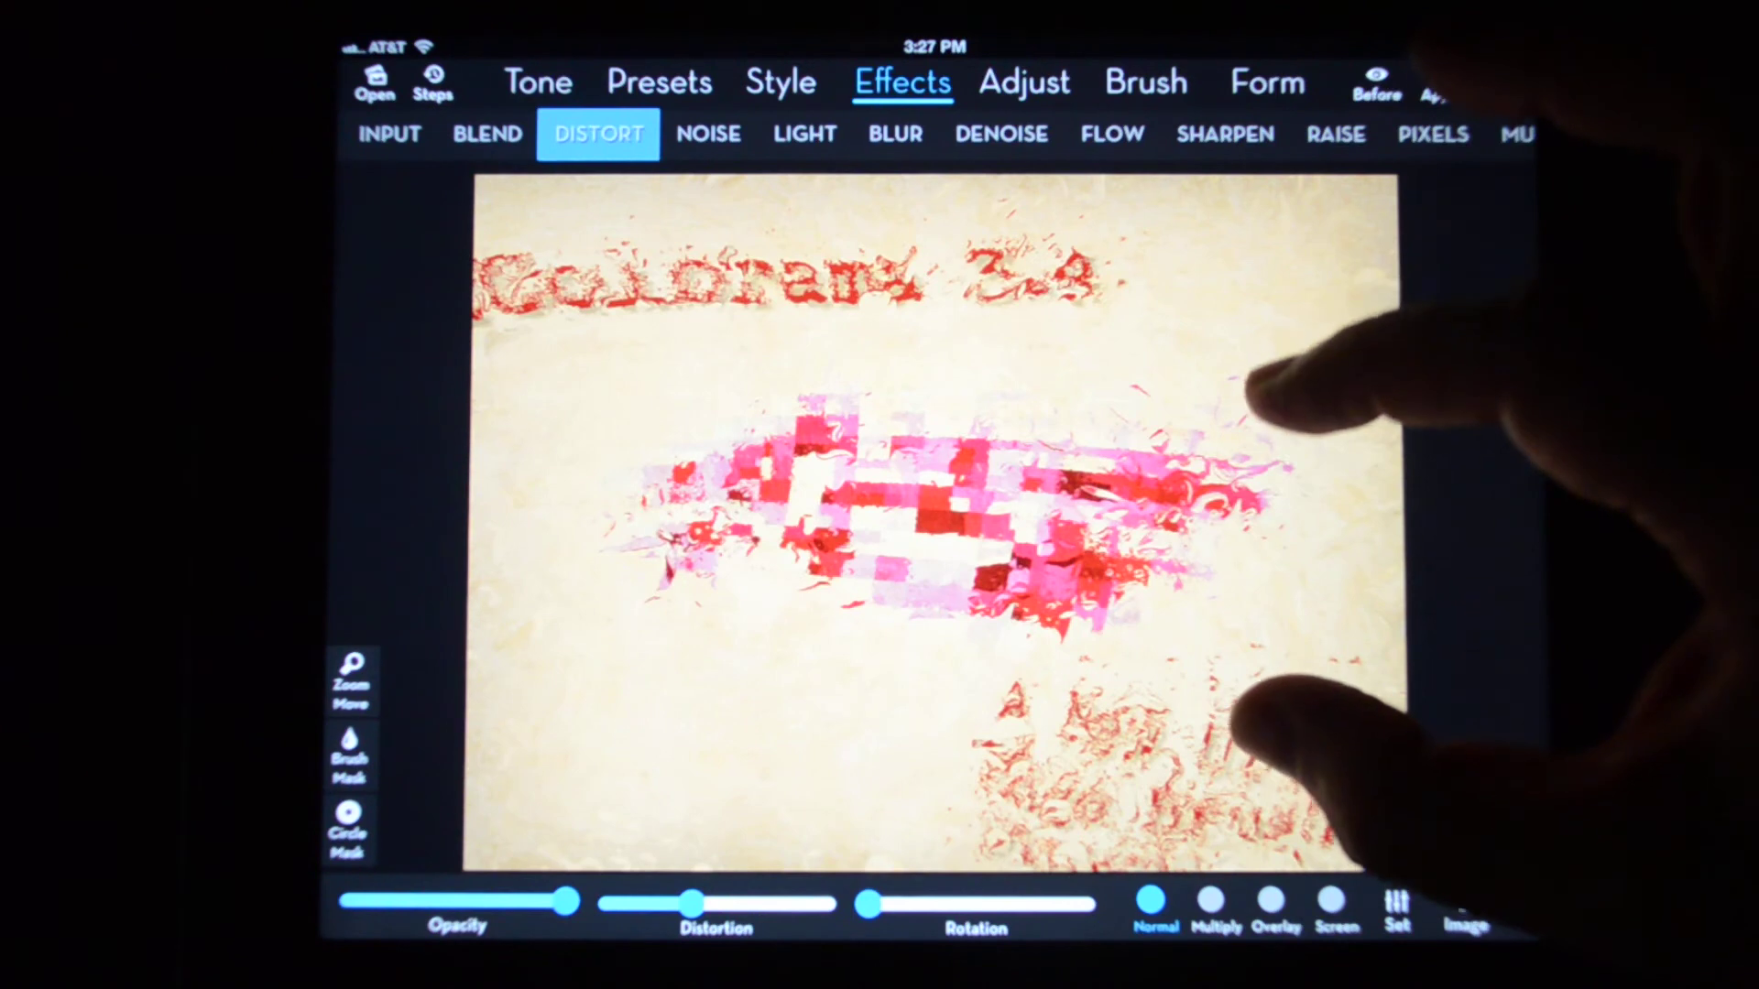
pyautogui.moveTo(1258, 396); pyautogui.dragTo(1223, 384)
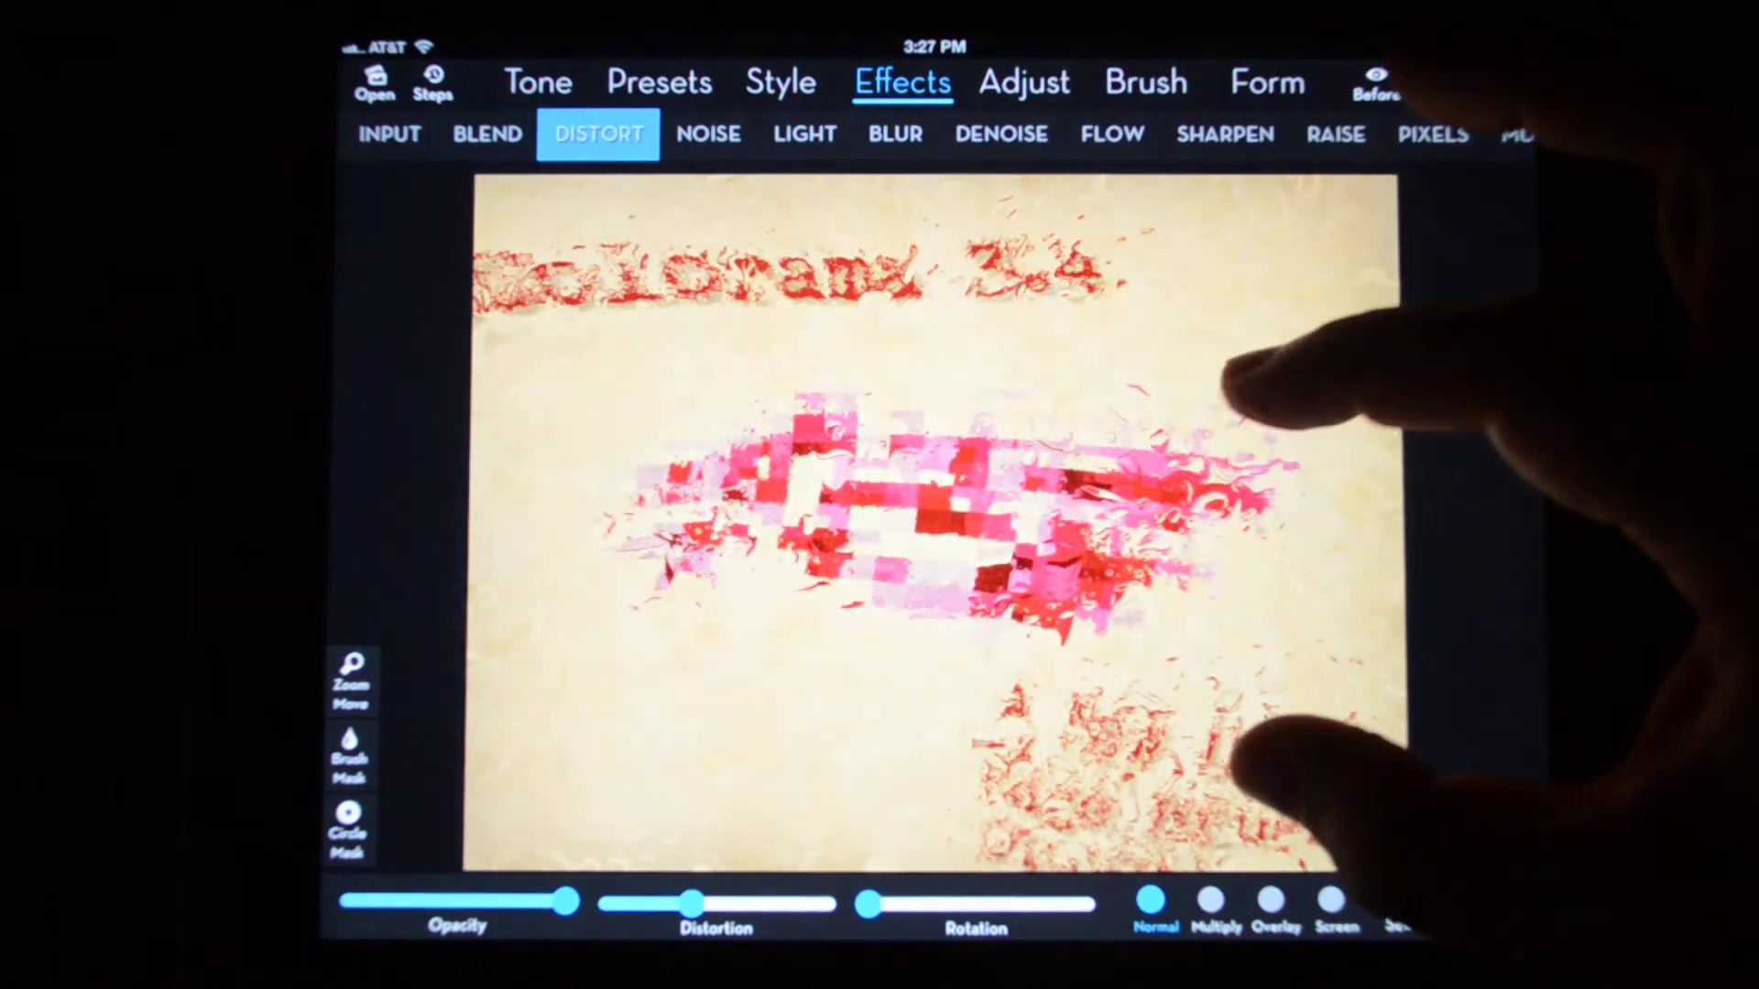
pyautogui.moveTo(1230, 378); pyautogui.dragTo(1236, 374)
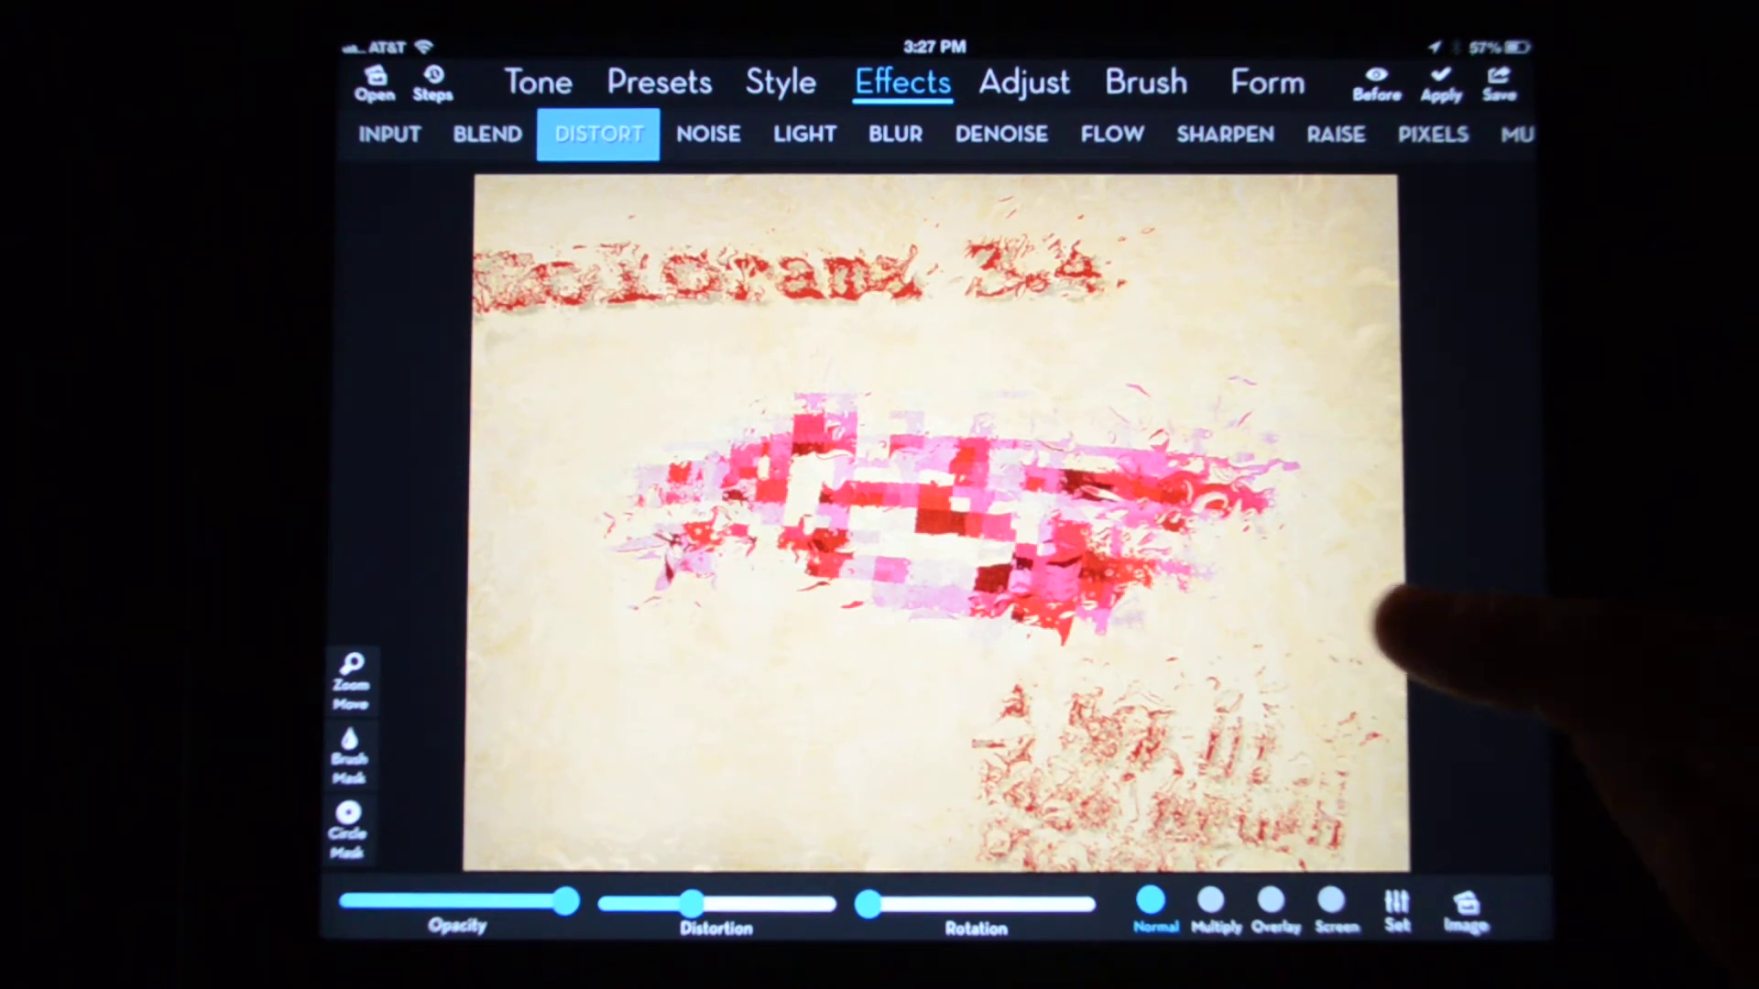
pyautogui.moveTo(692, 903); pyautogui.dragTo(701, 903)
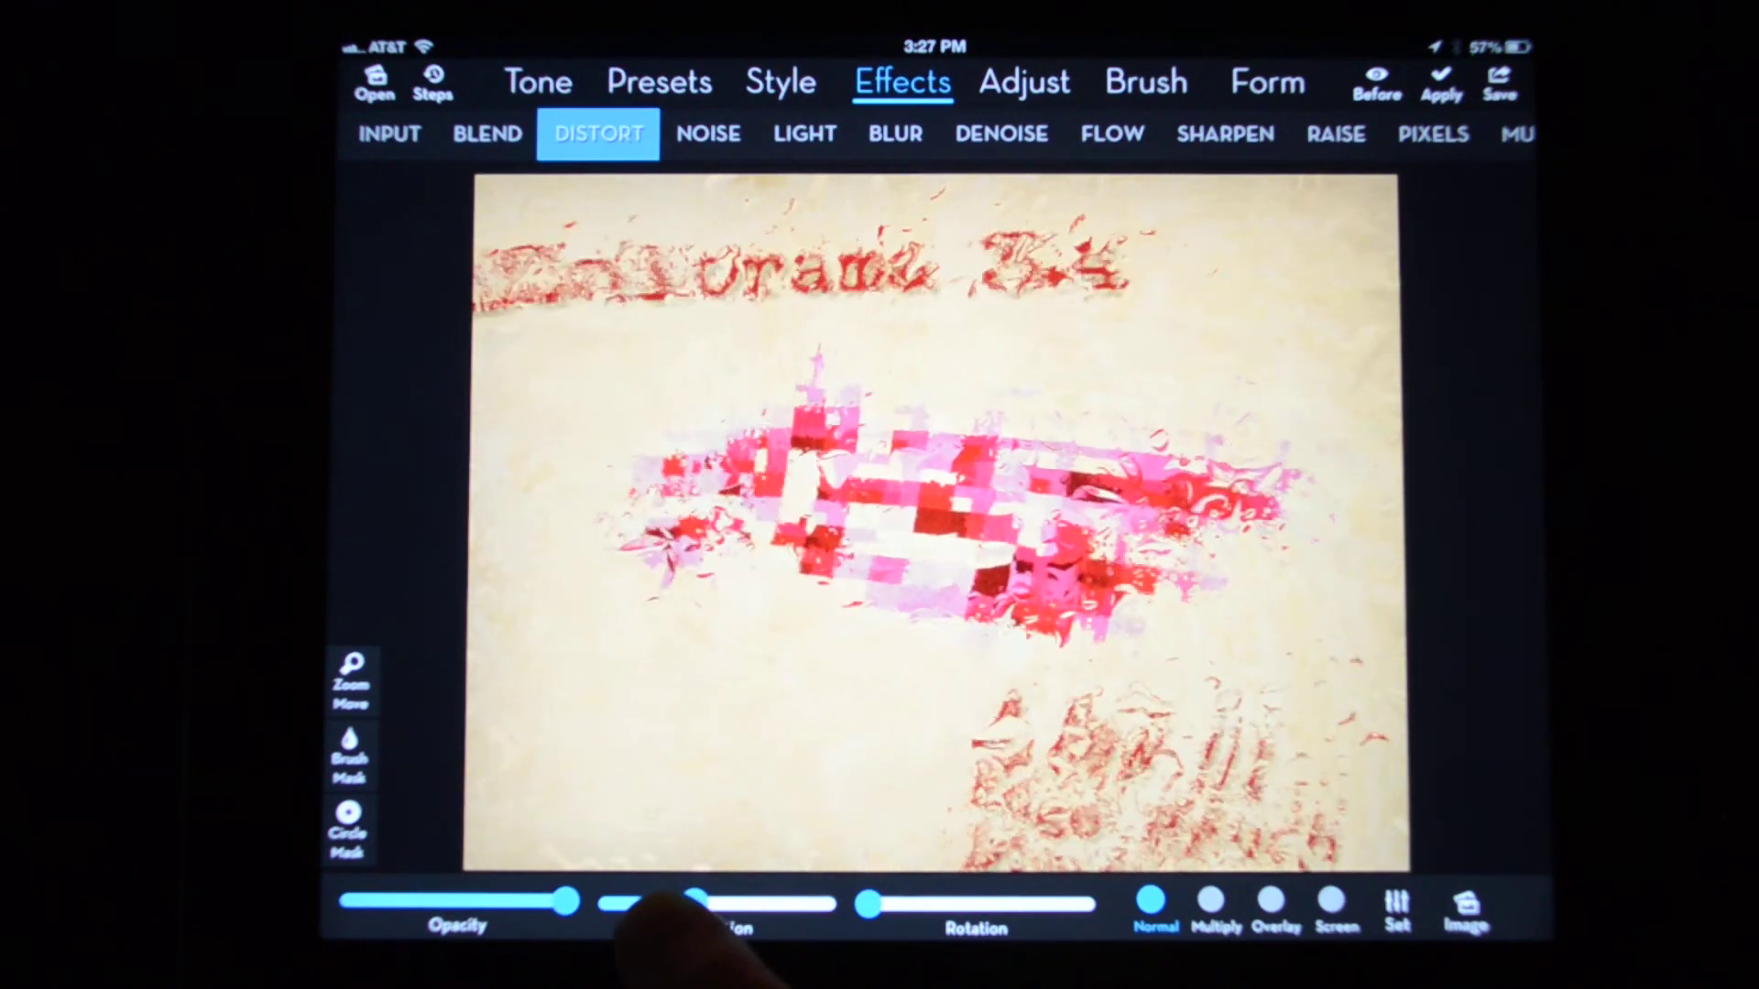
pyautogui.moveTo(702, 903); pyautogui.dragTo(698, 903)
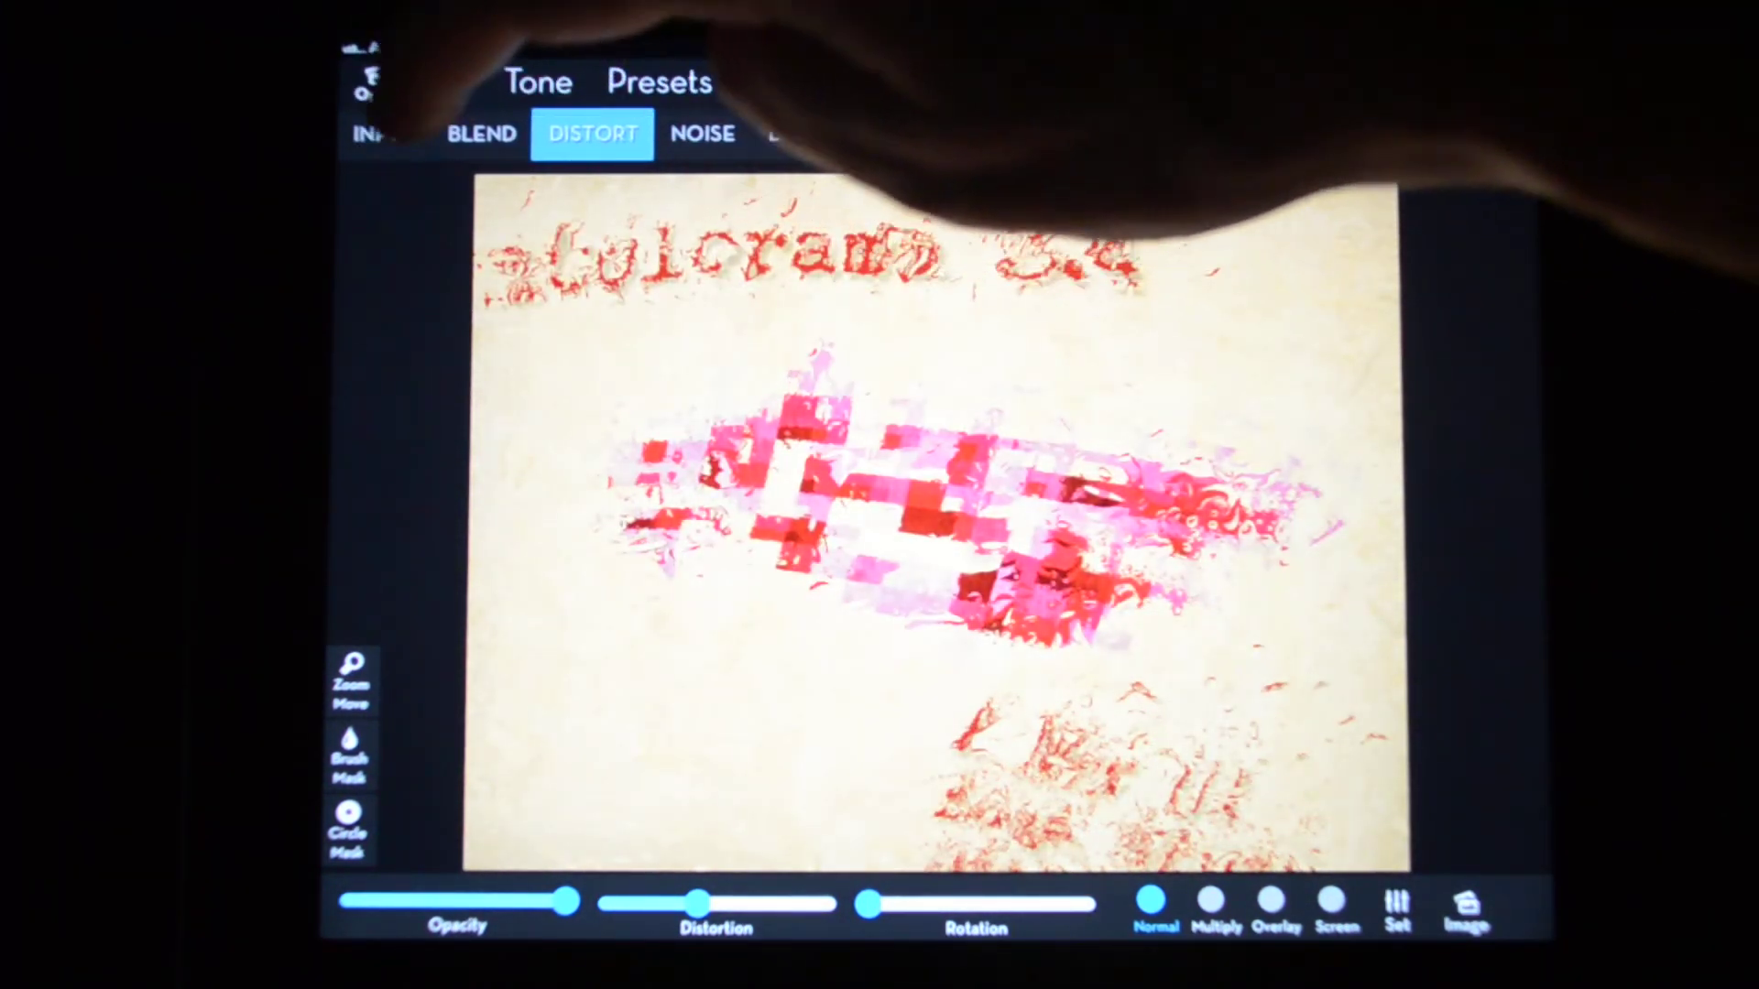
pyautogui.click(388, 134)
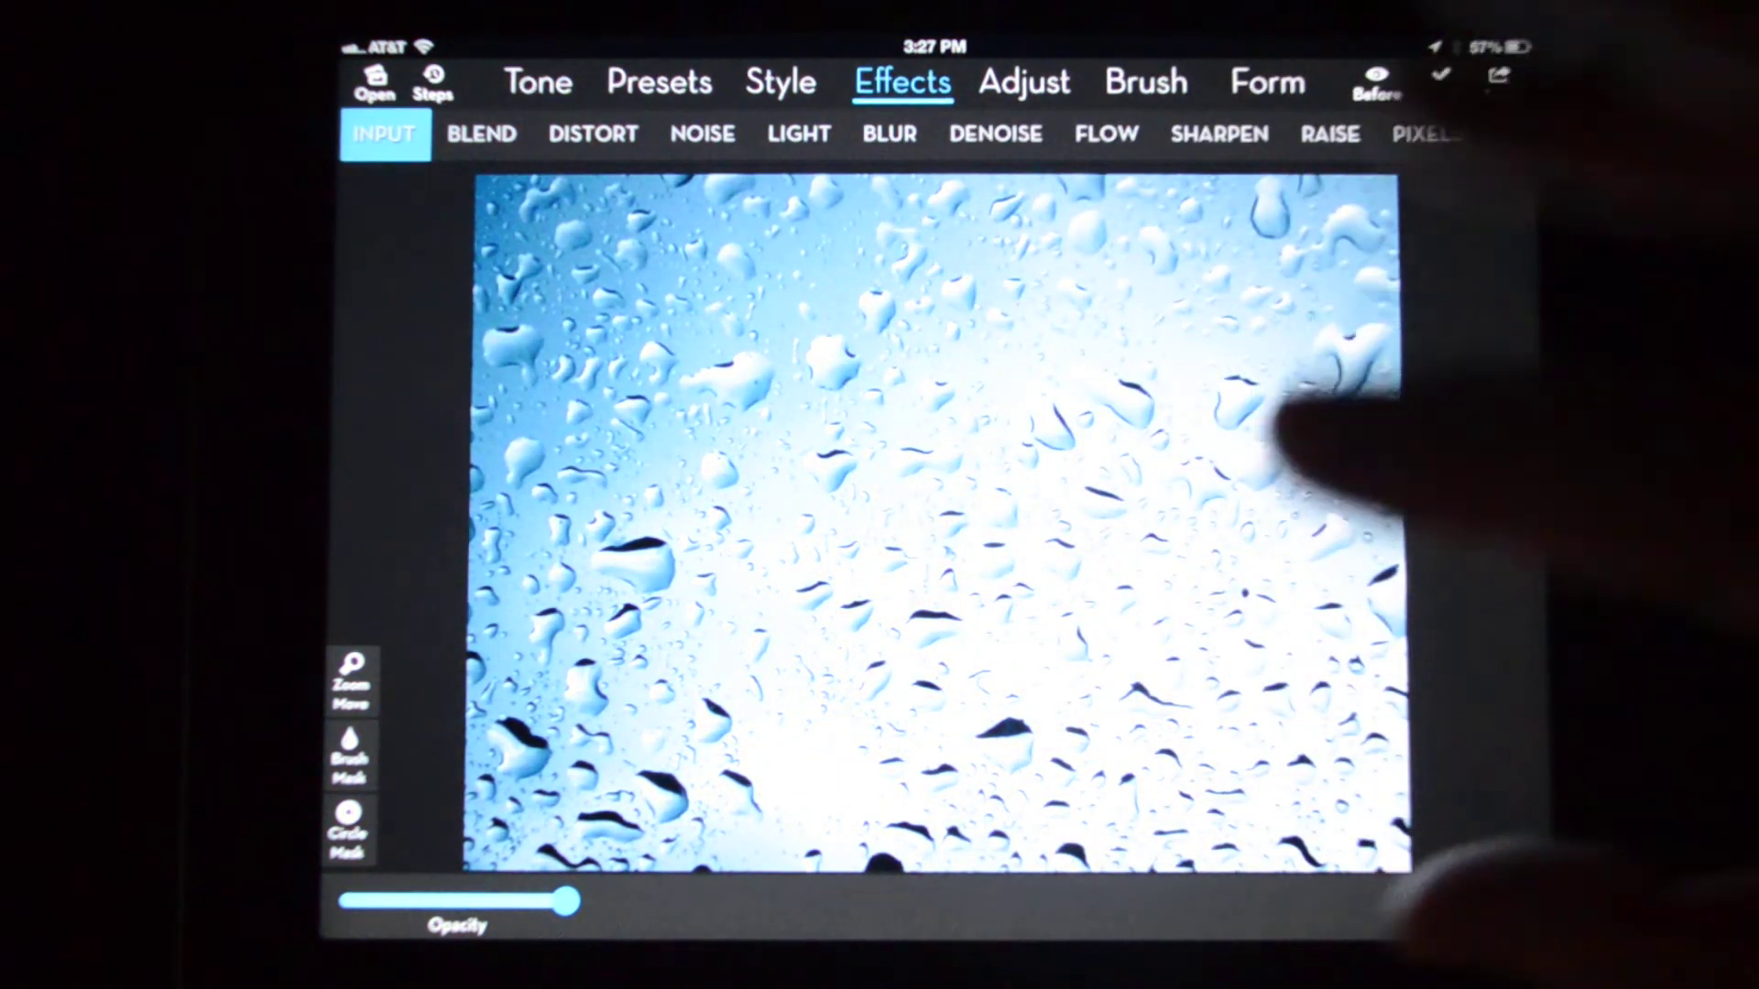
# Step: Lower the water-drops photo's contrast in Adjust > Exposure and apply it
pyautogui.click(1024, 80)
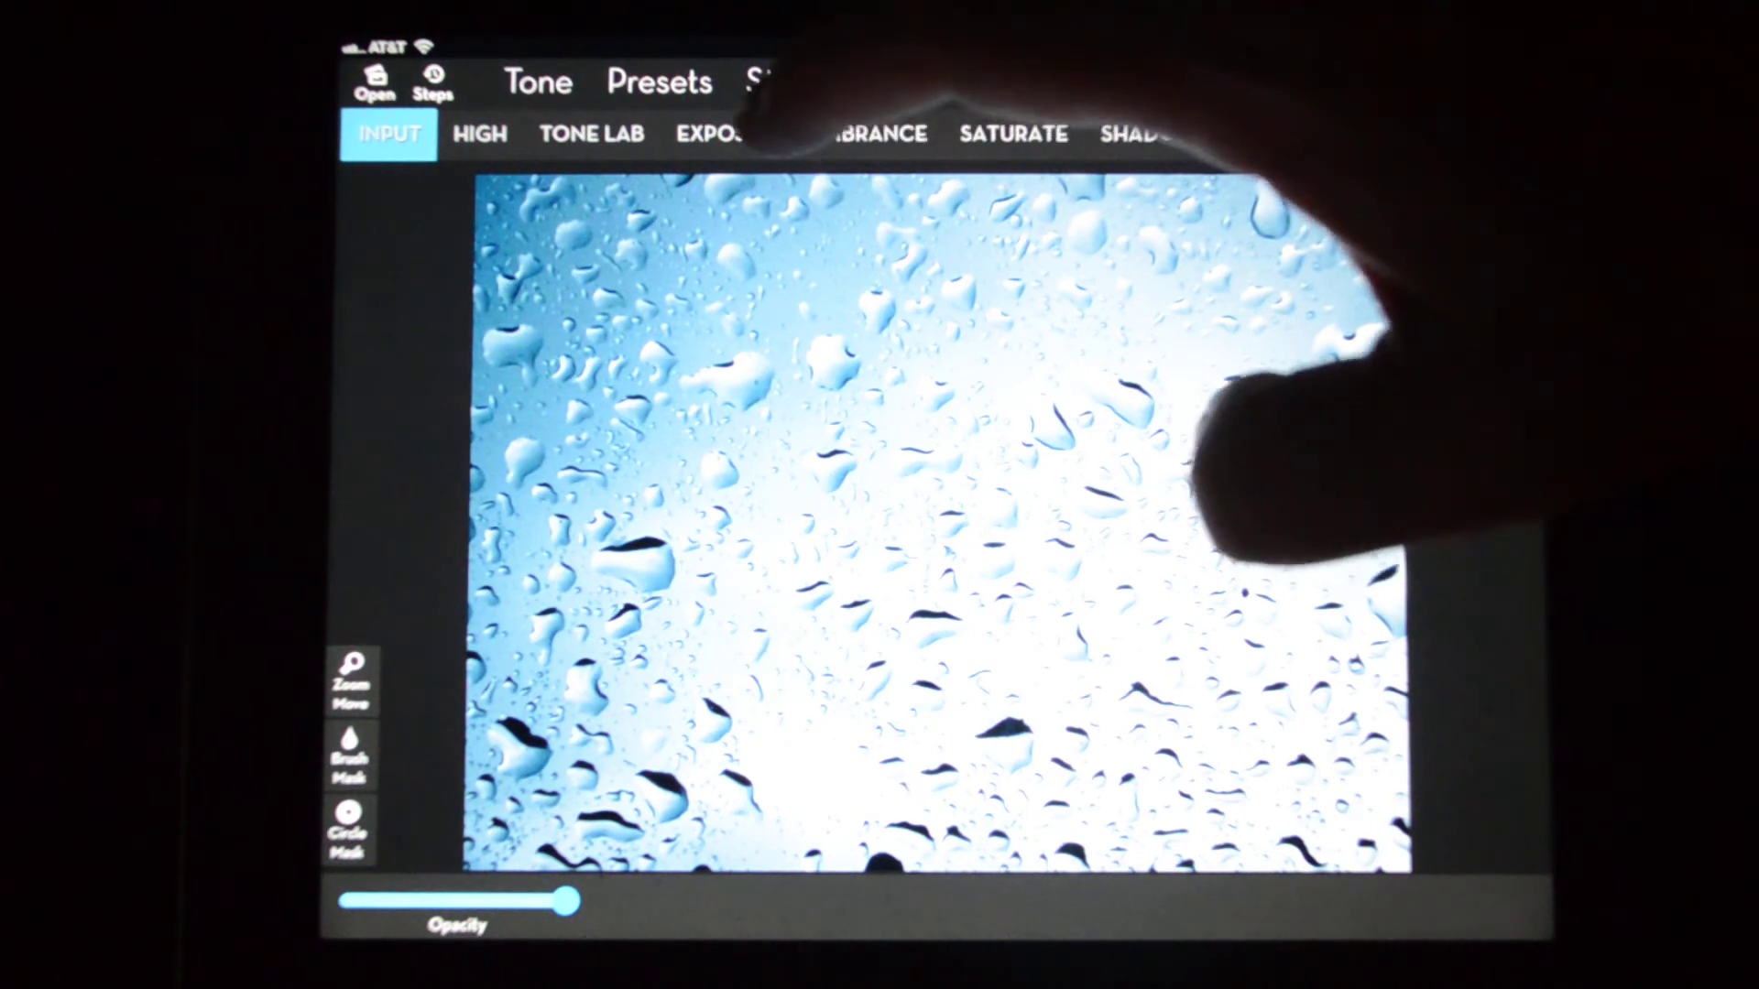
pyautogui.click(731, 133)
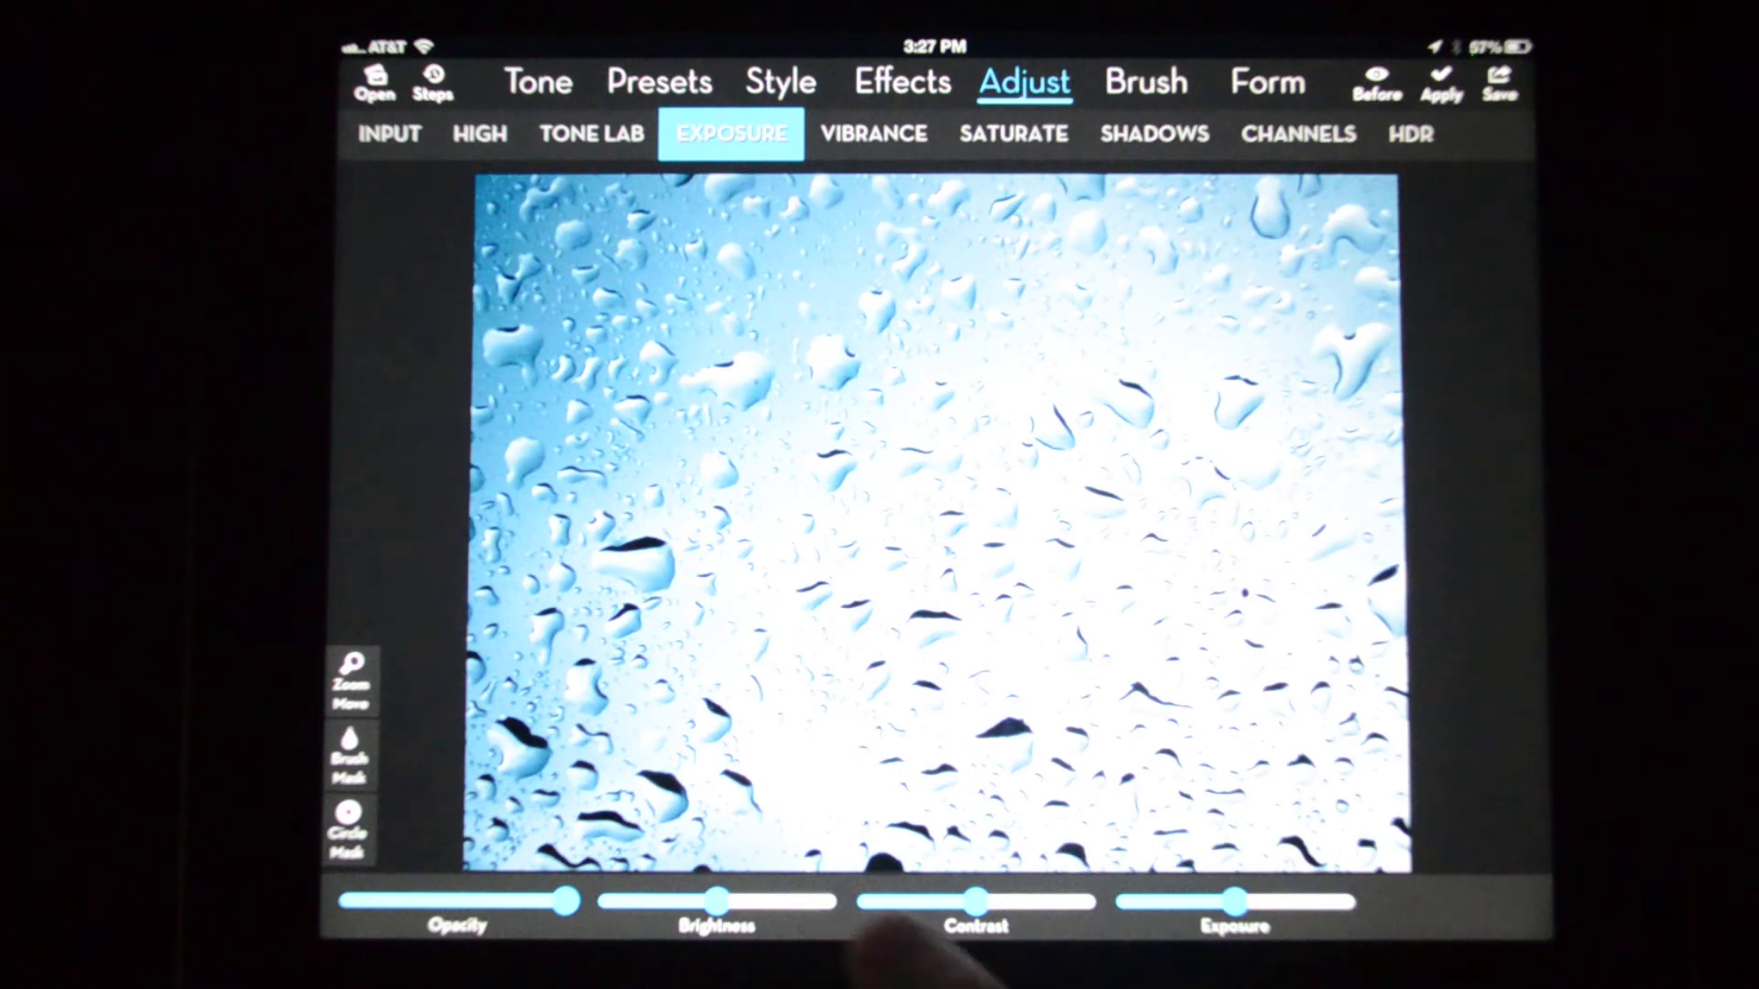
pyautogui.moveTo(975, 902); pyautogui.dragTo(894, 902)
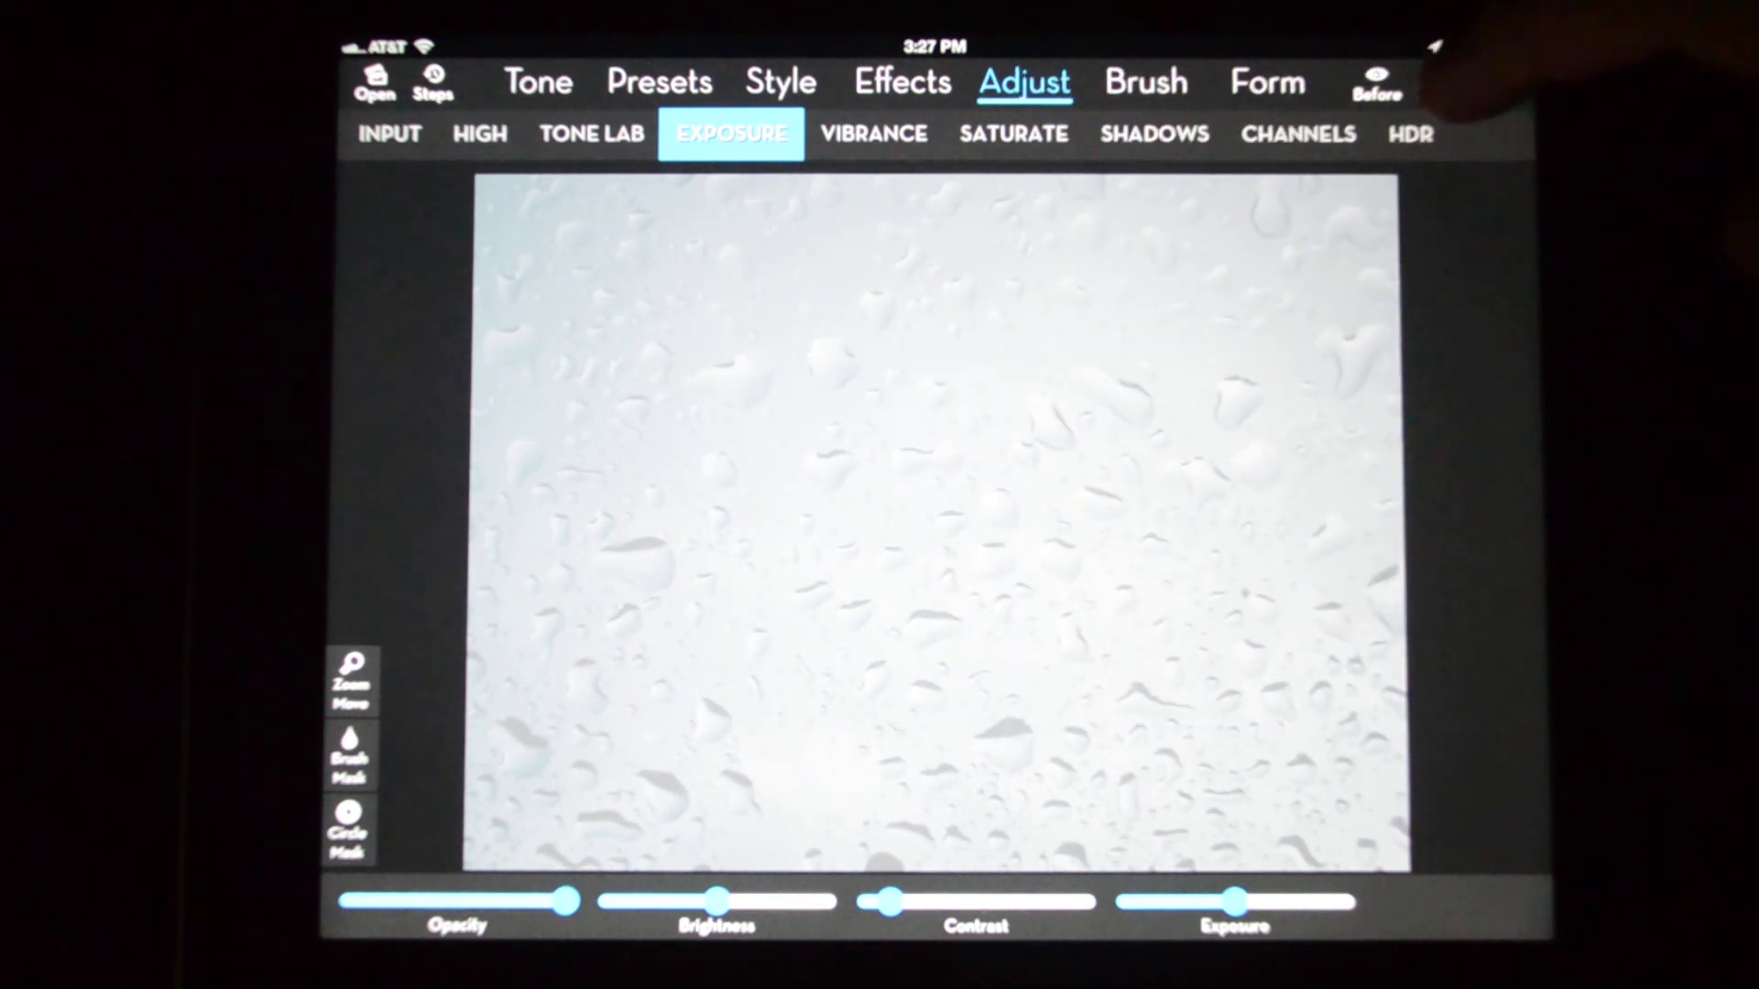
pyautogui.click(1440, 82)
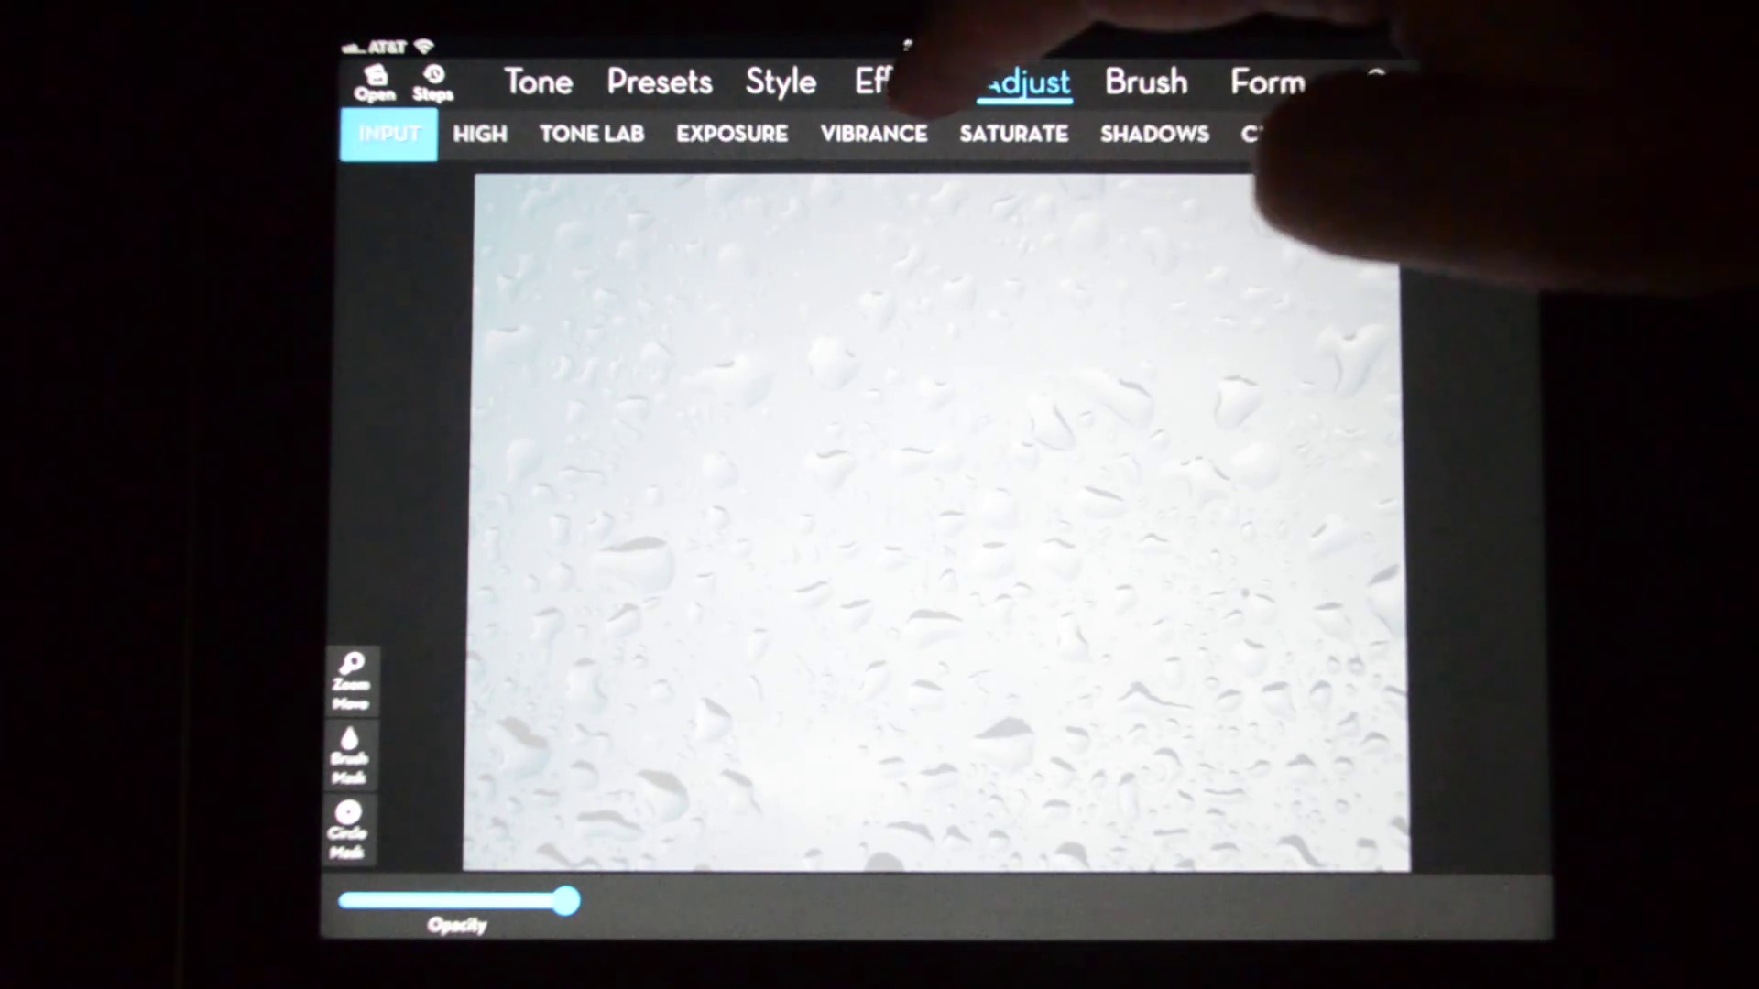
pyautogui.click(903, 82)
# Step: Distort the red iColorama 3.4 title image from Camera Roll, using Overlay blending
pyautogui.click(599, 134)
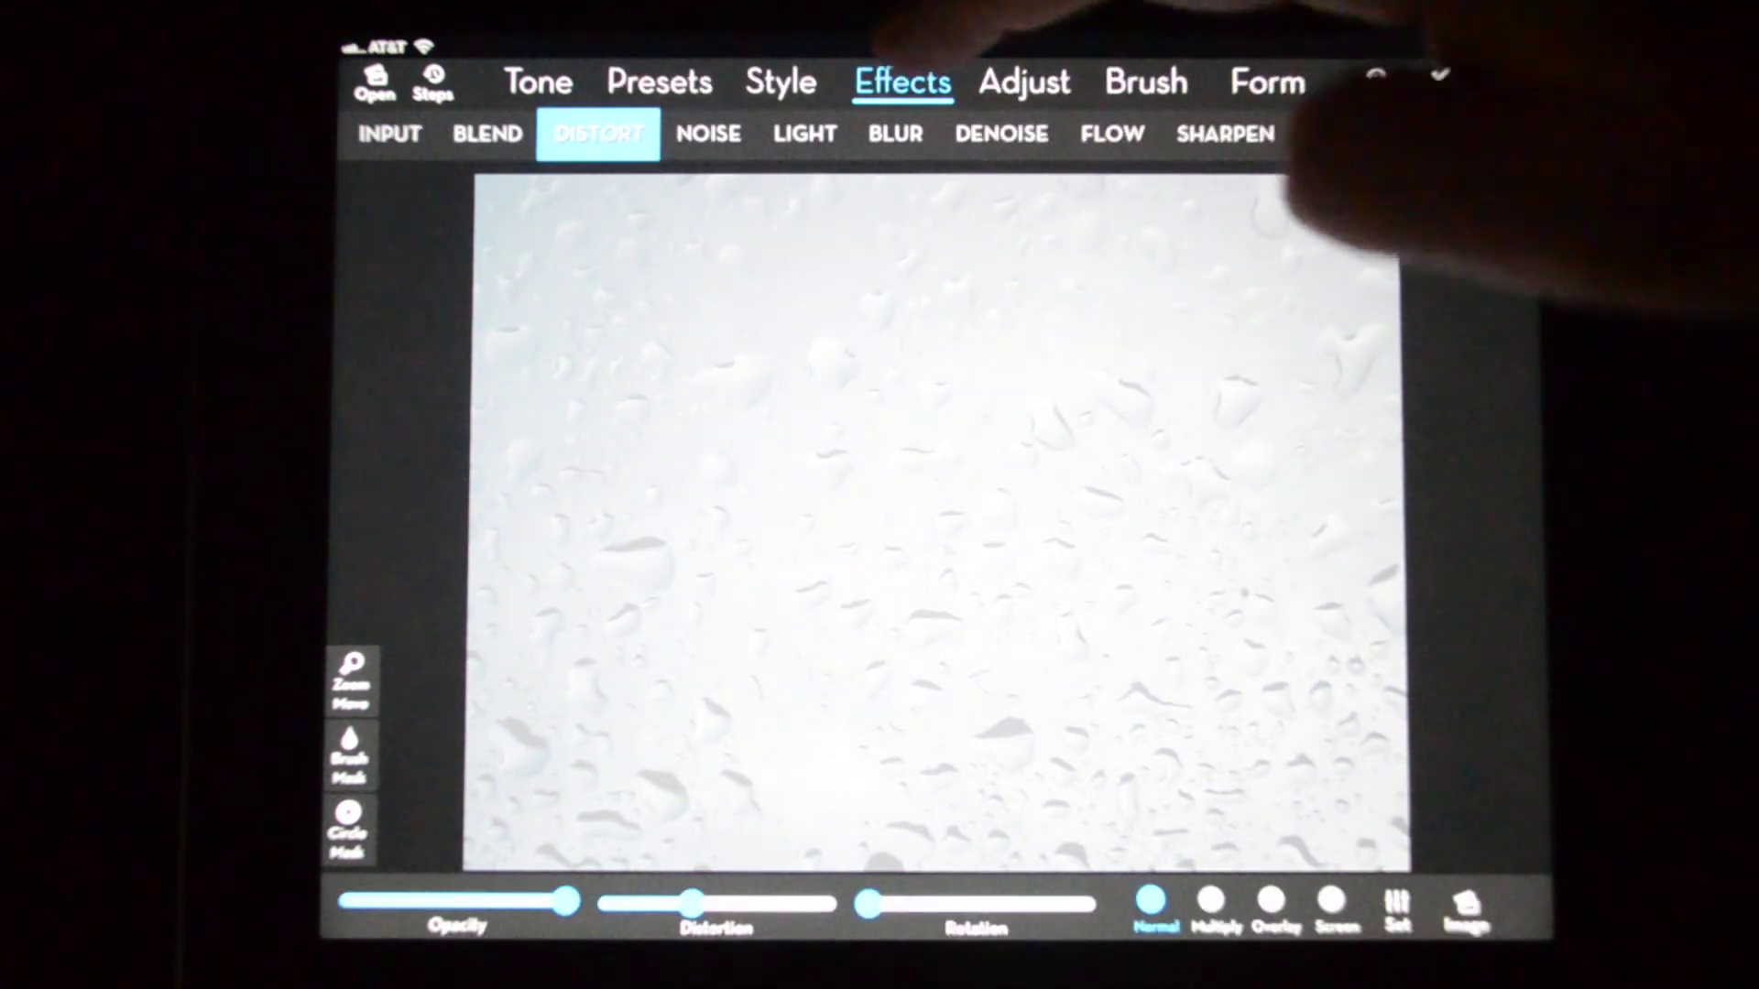
pyautogui.click(1467, 910)
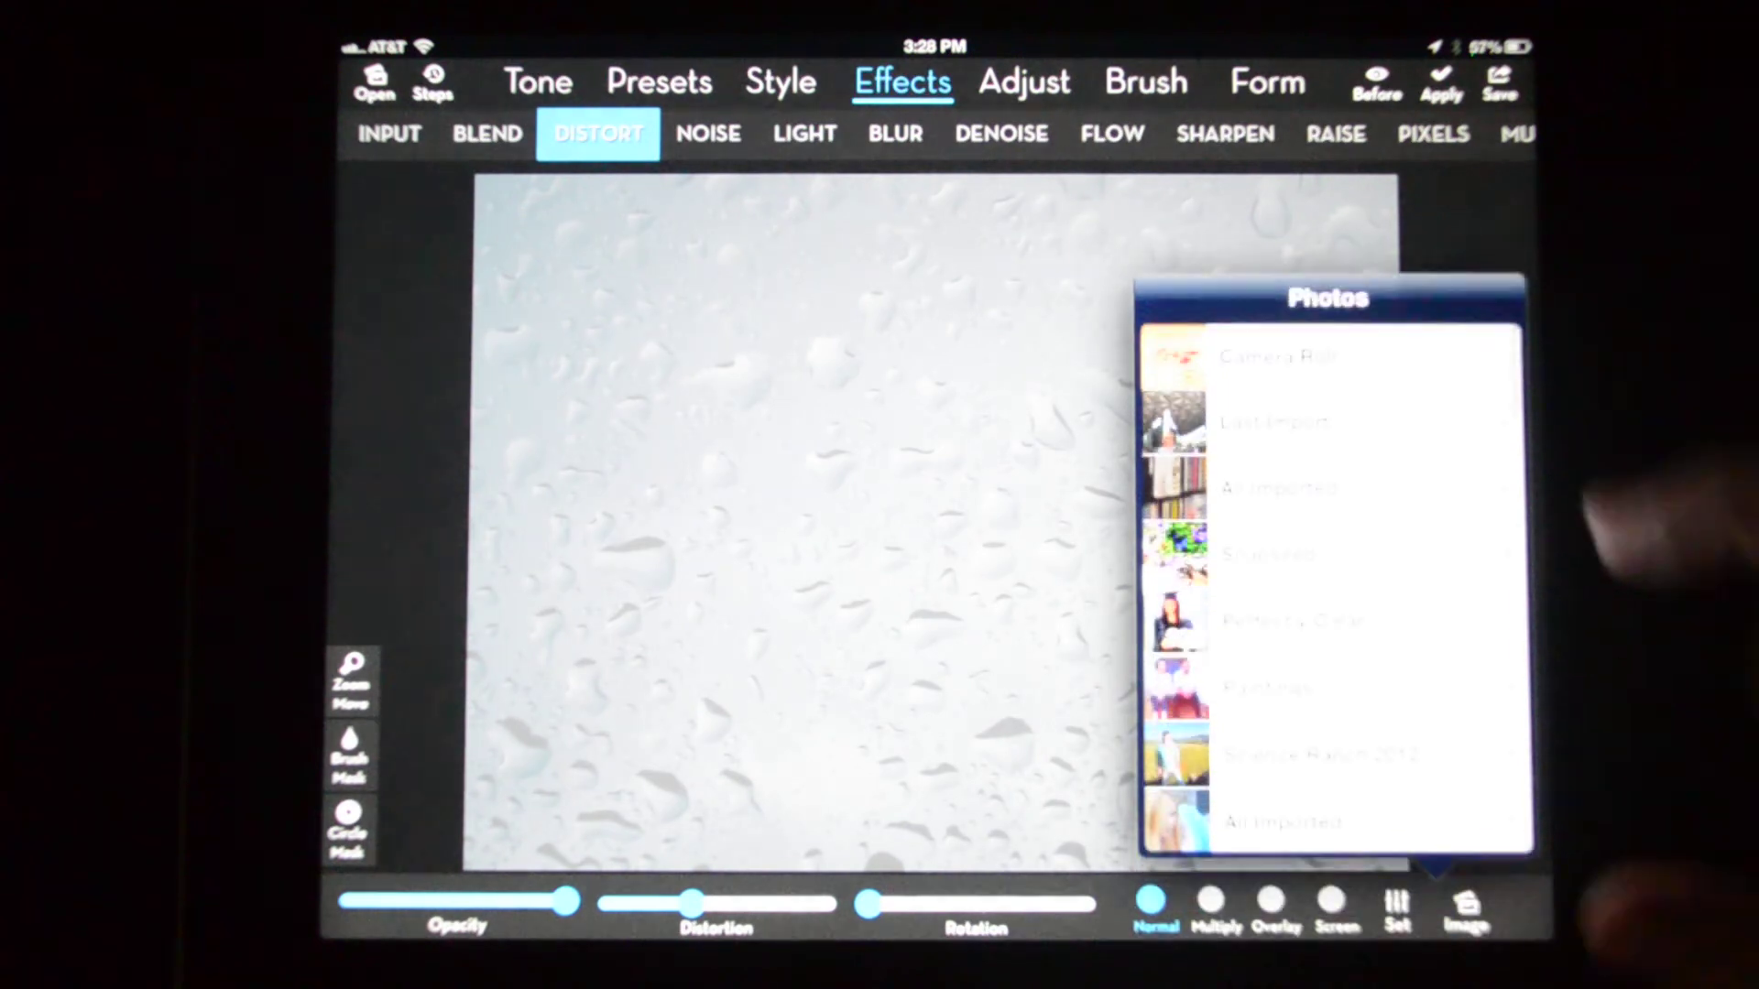
pyautogui.click(1525, 356)
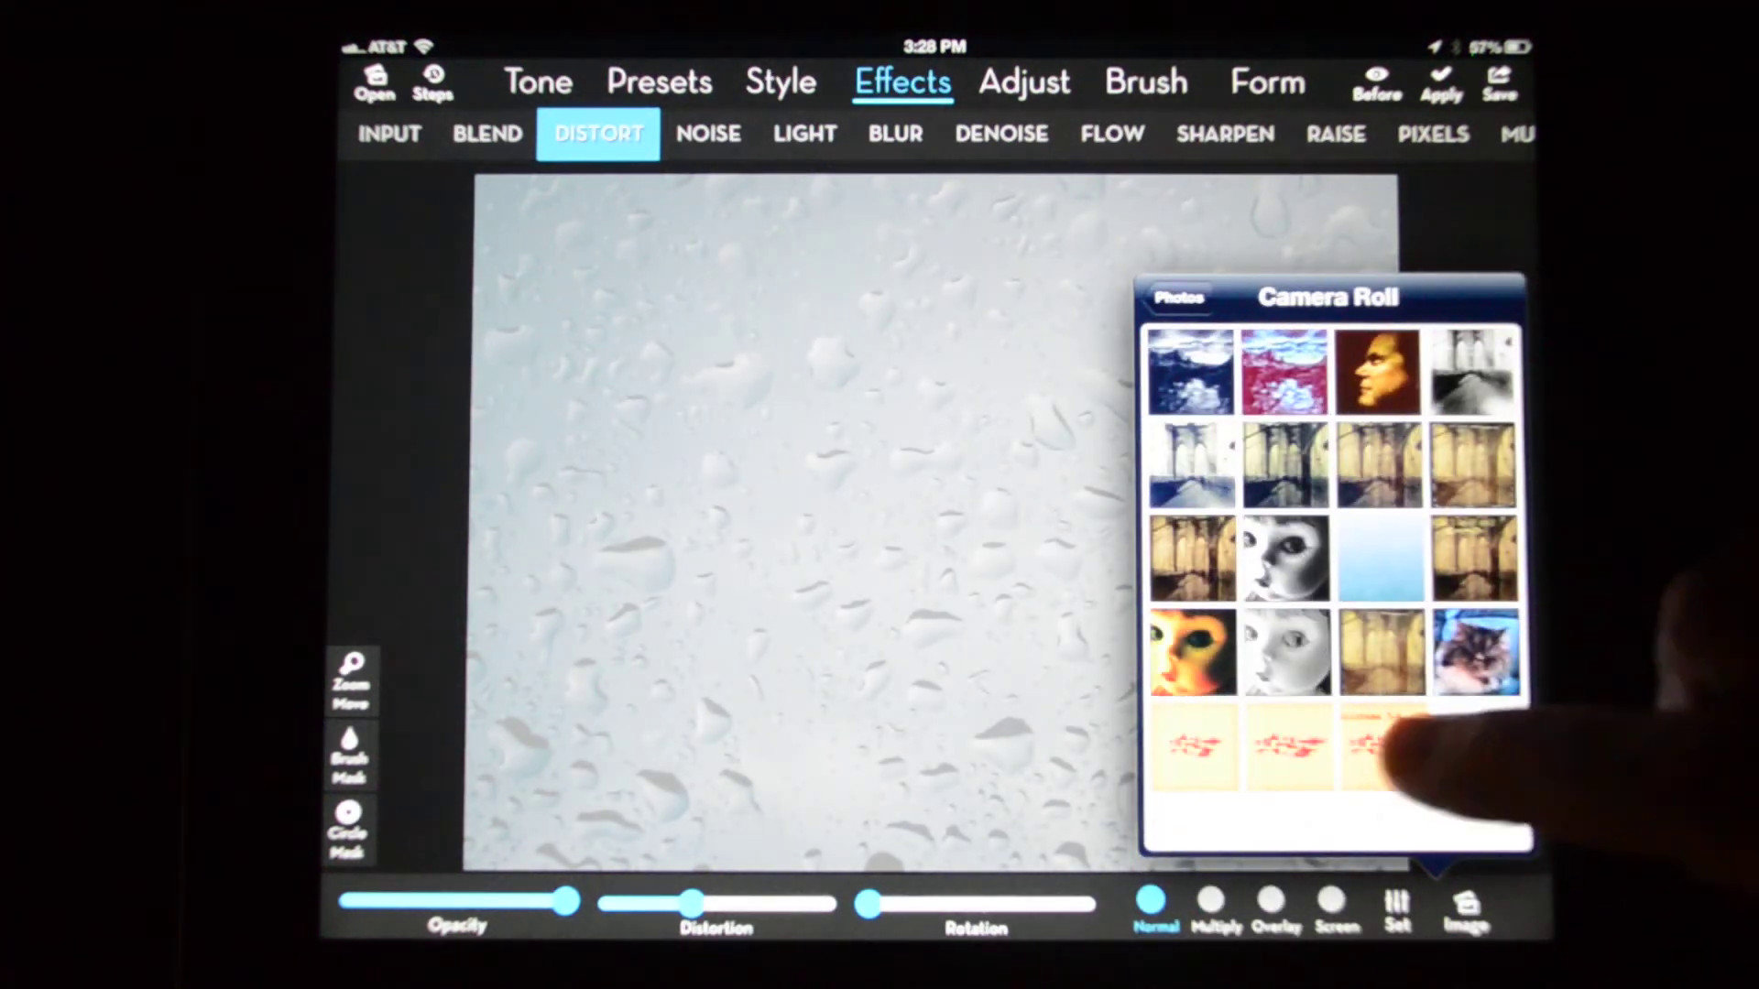
pyautogui.click(1374, 738)
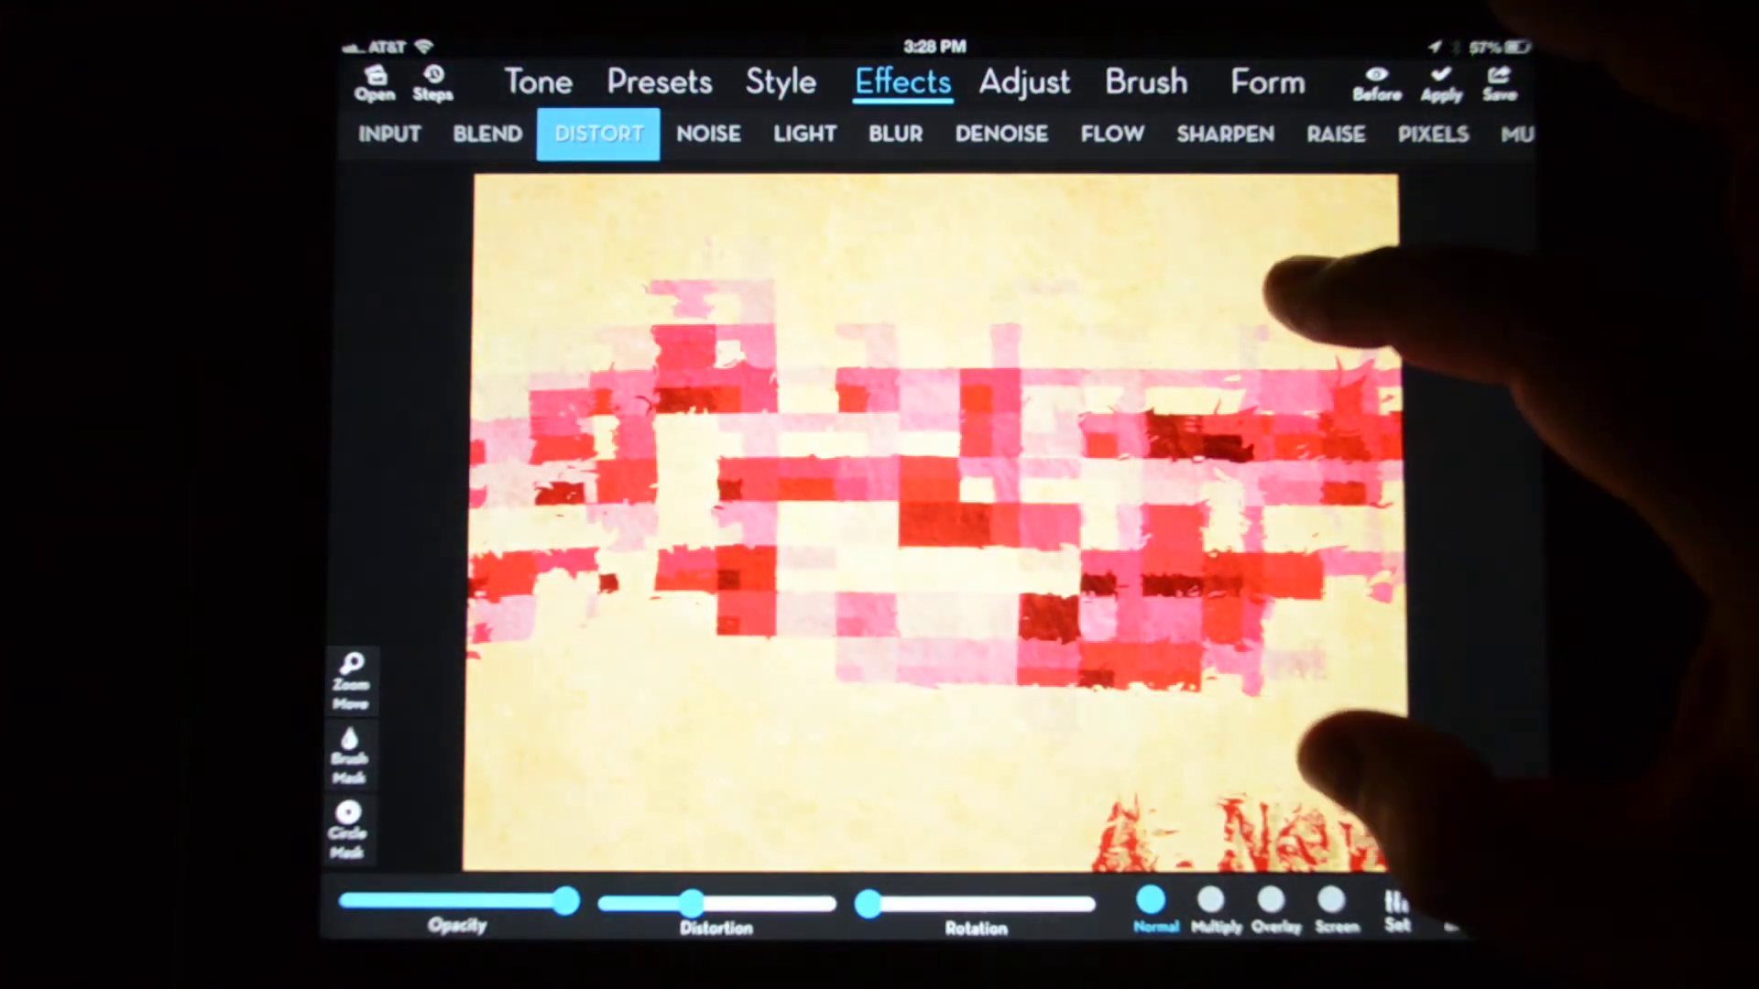
pyautogui.scroll(-5, 1292, 550)
pyautogui.scroll(-3, 935, 523)
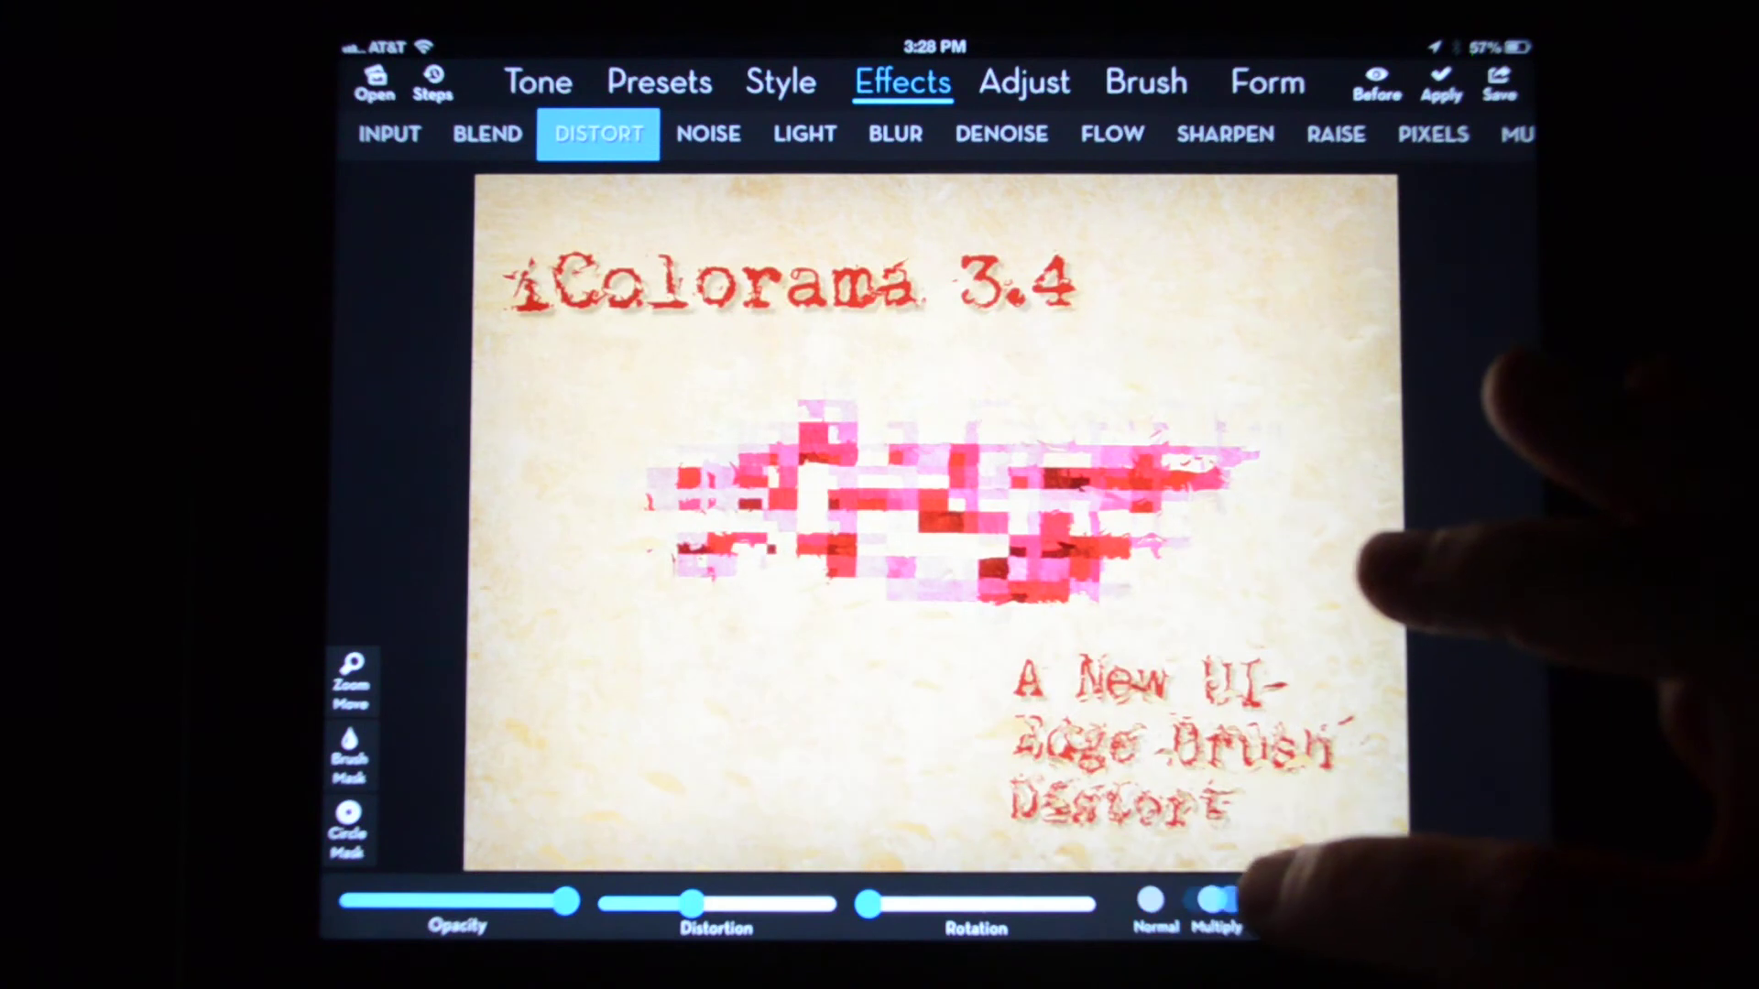
pyautogui.click(1272, 900)
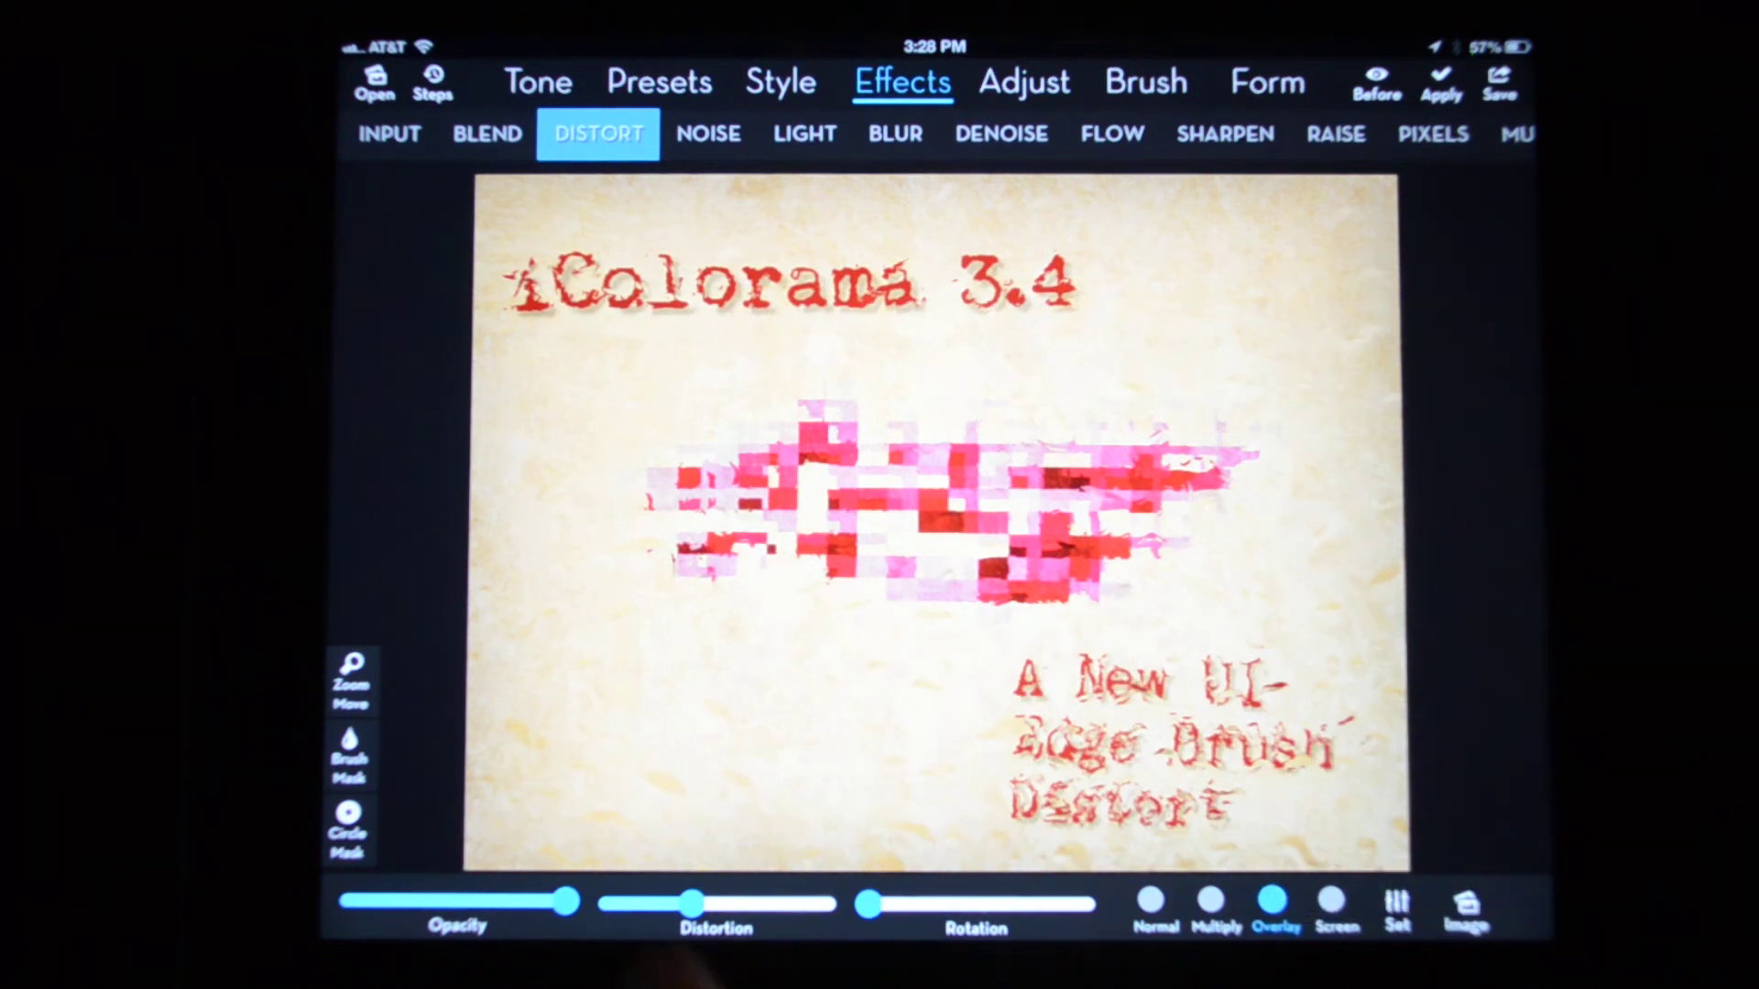
# Step: Strengthen the Overlay distortion, compare it at lower opacity, then apply it at full strength
pyautogui.moveTo(604, 904); pyautogui.dragTo(691, 903)
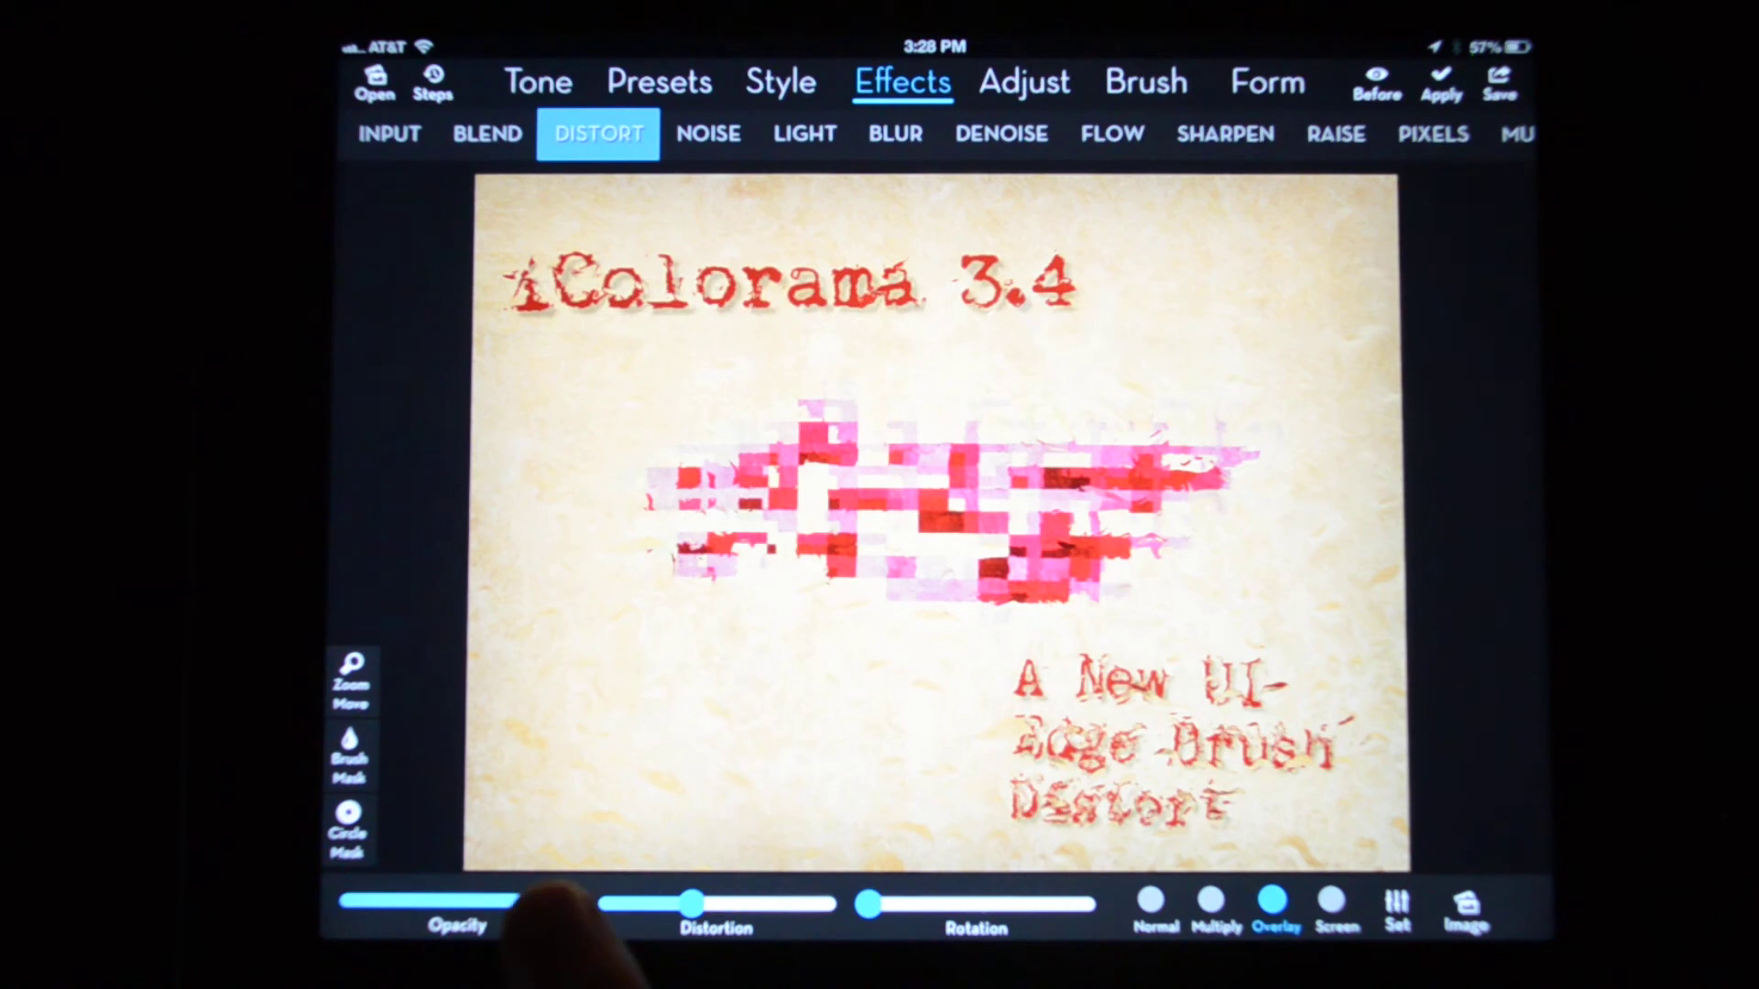
pyautogui.moveTo(564, 904); pyautogui.dragTo(412, 904)
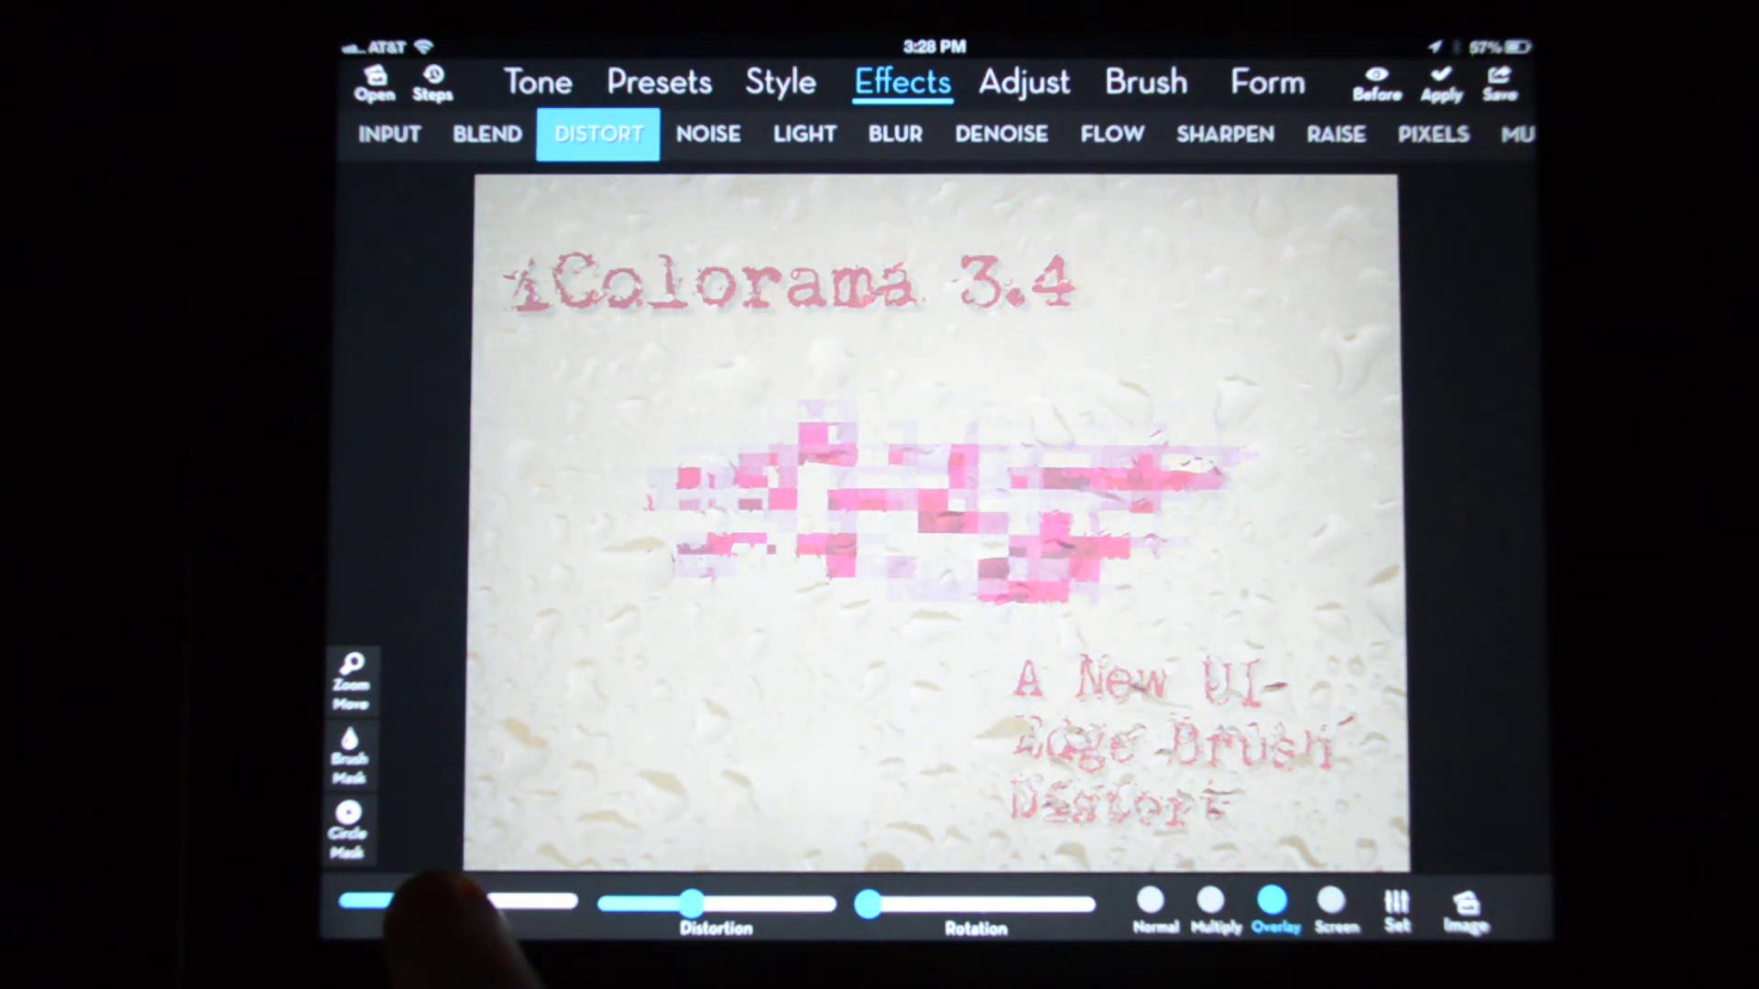
pyautogui.moveTo(438, 902); pyautogui.dragTo(553, 902)
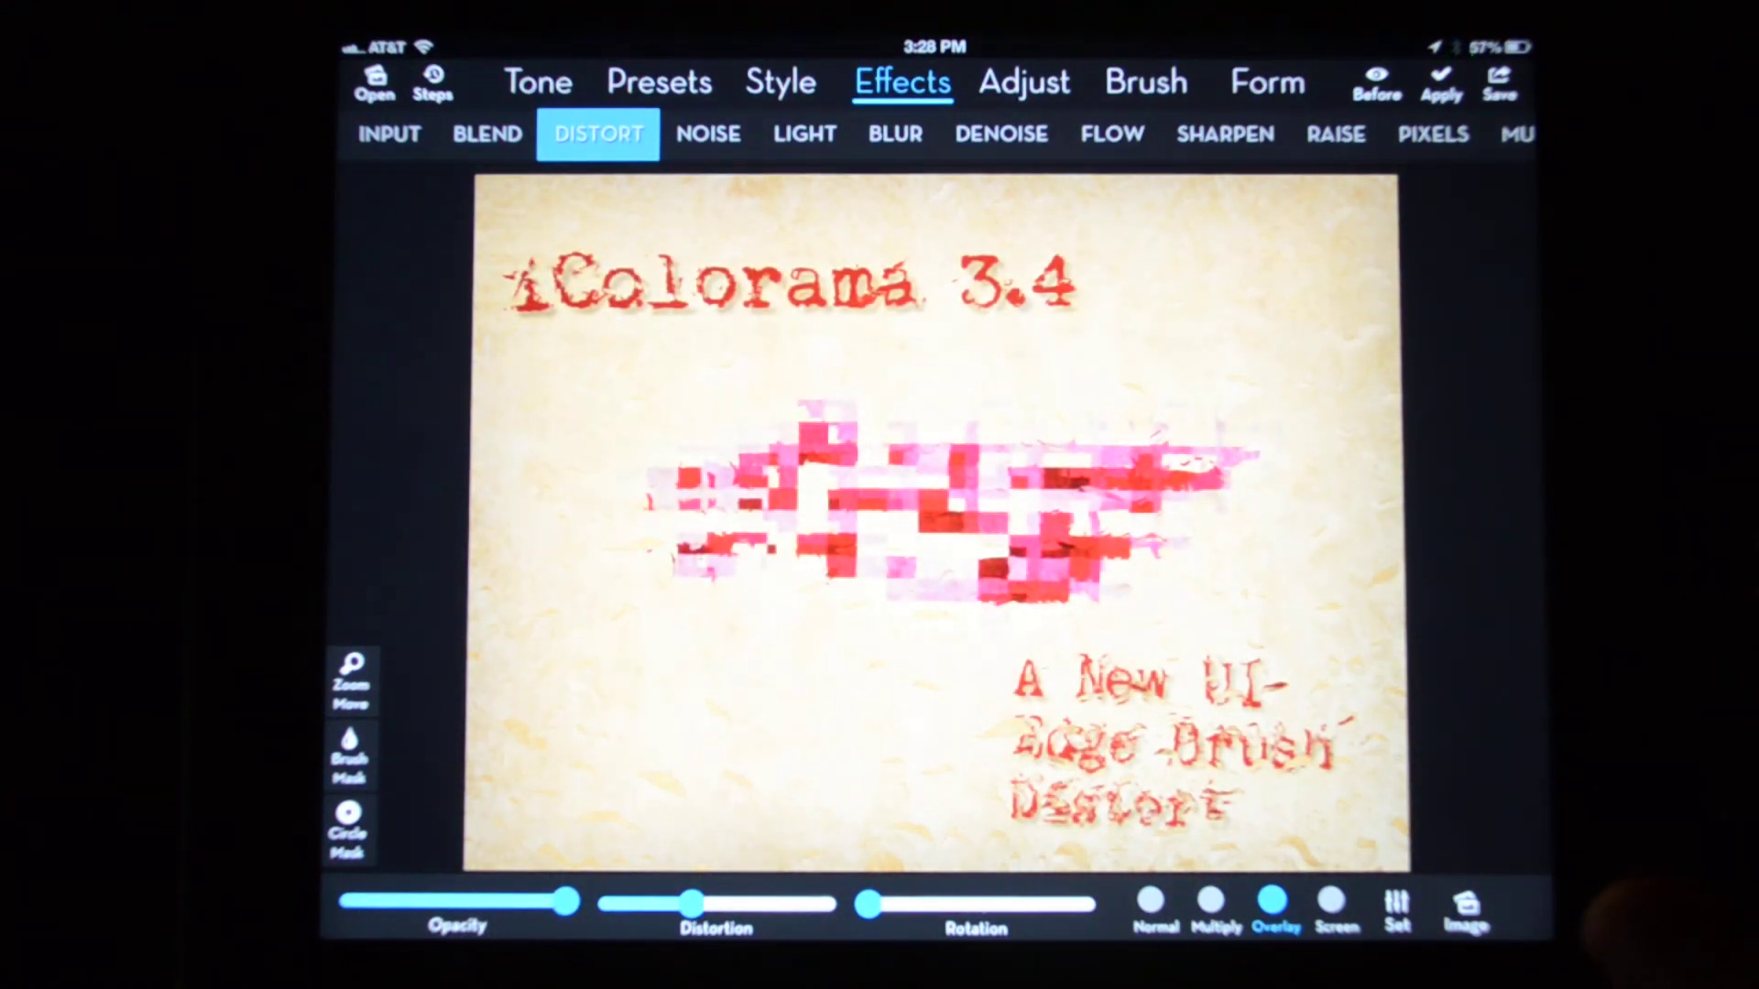
pyautogui.click(1442, 86)
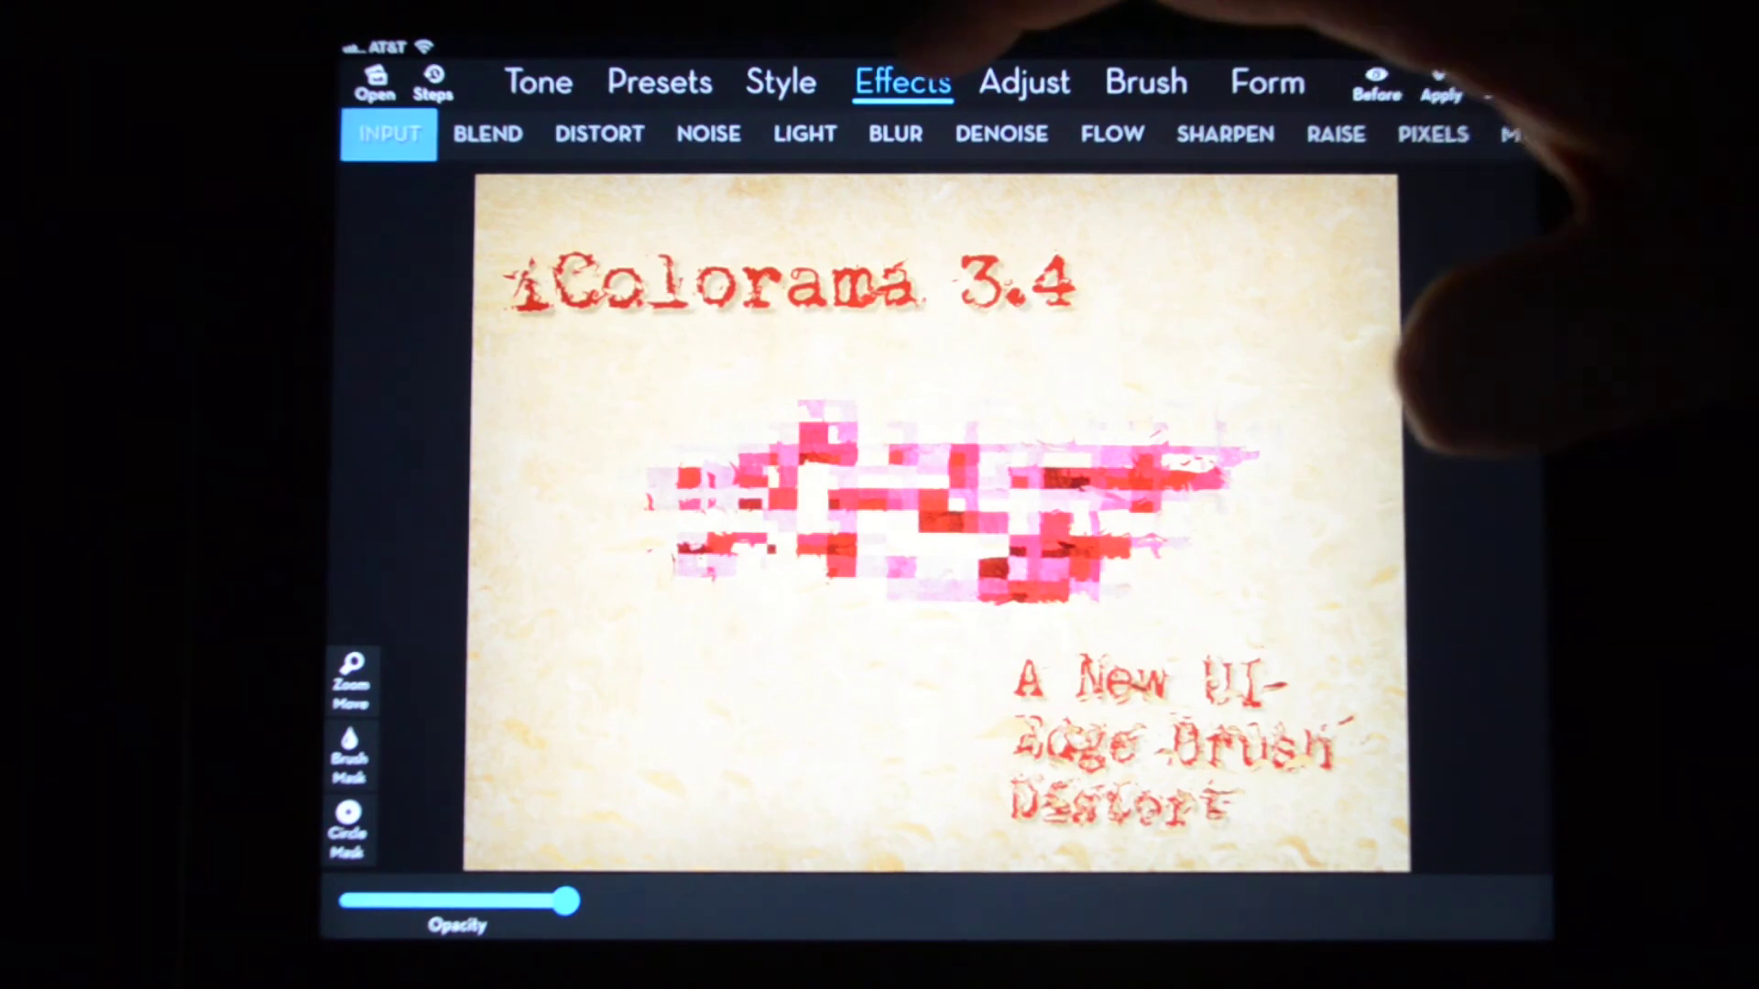
# Step: Blend the blue water-drops photo from Camera Roll, with its opacity faded right down
pyautogui.click(488, 133)
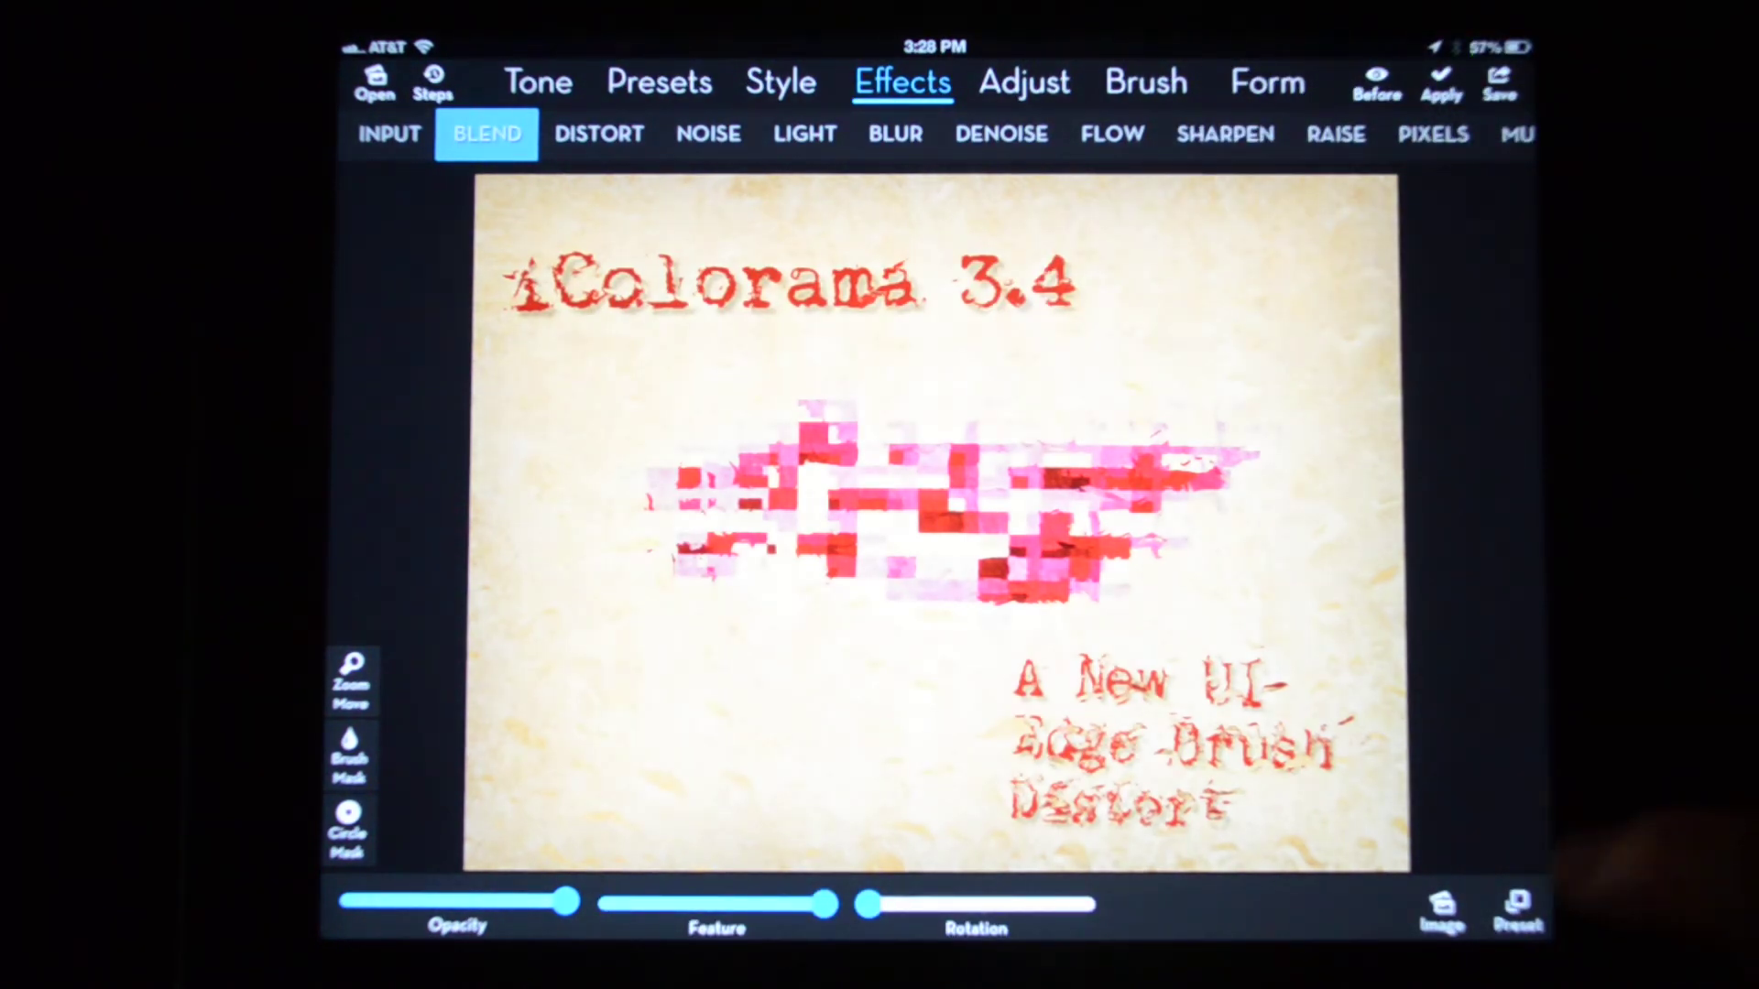
pyautogui.click(1442, 908)
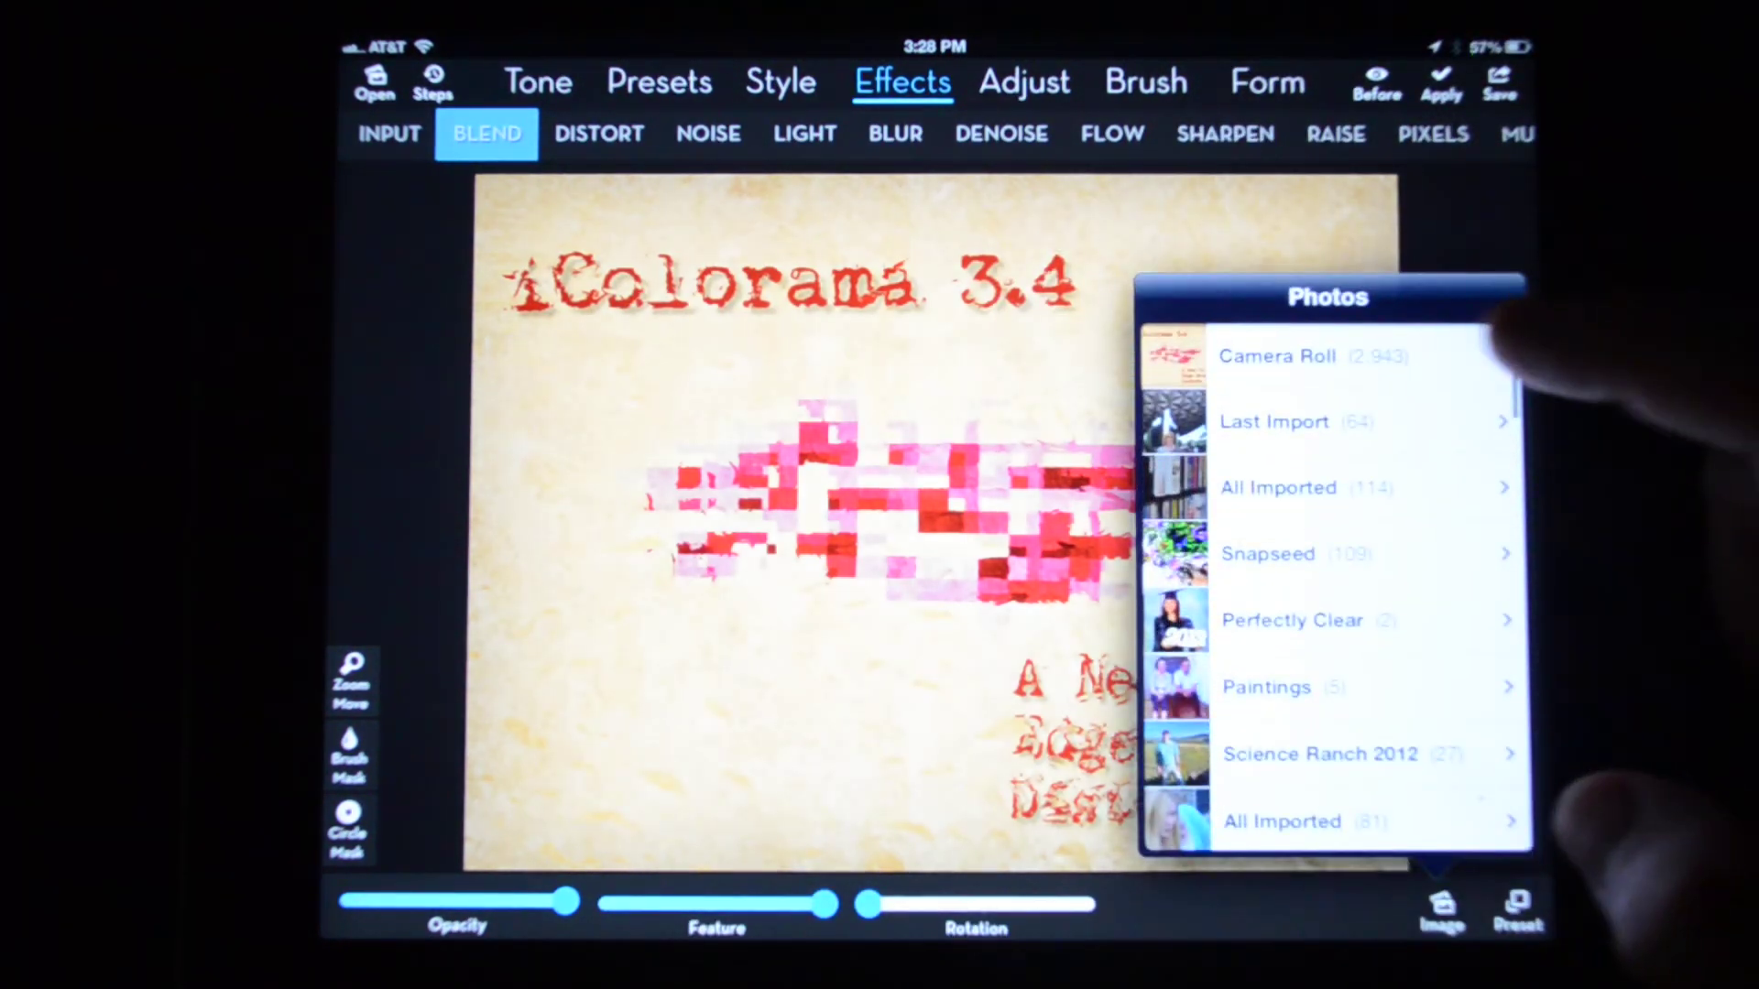
pyautogui.click(1374, 354)
pyautogui.scroll(10, 1334, 592)
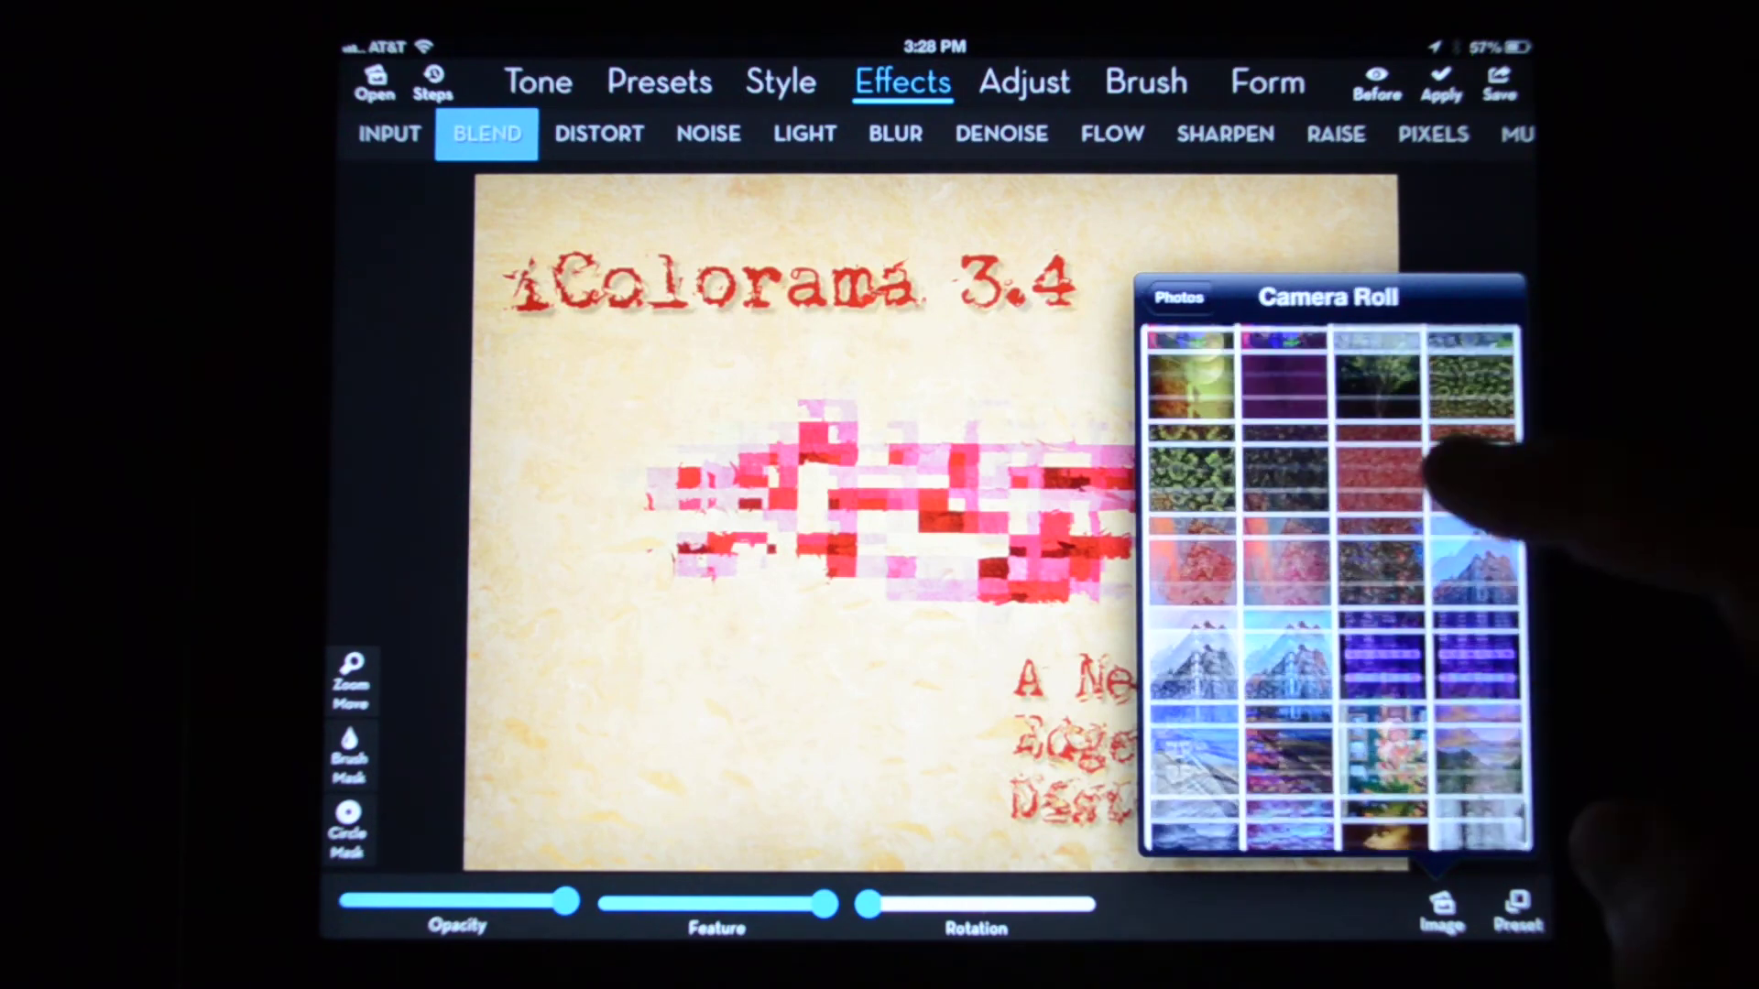
pyautogui.scroll(10, 1388, 522)
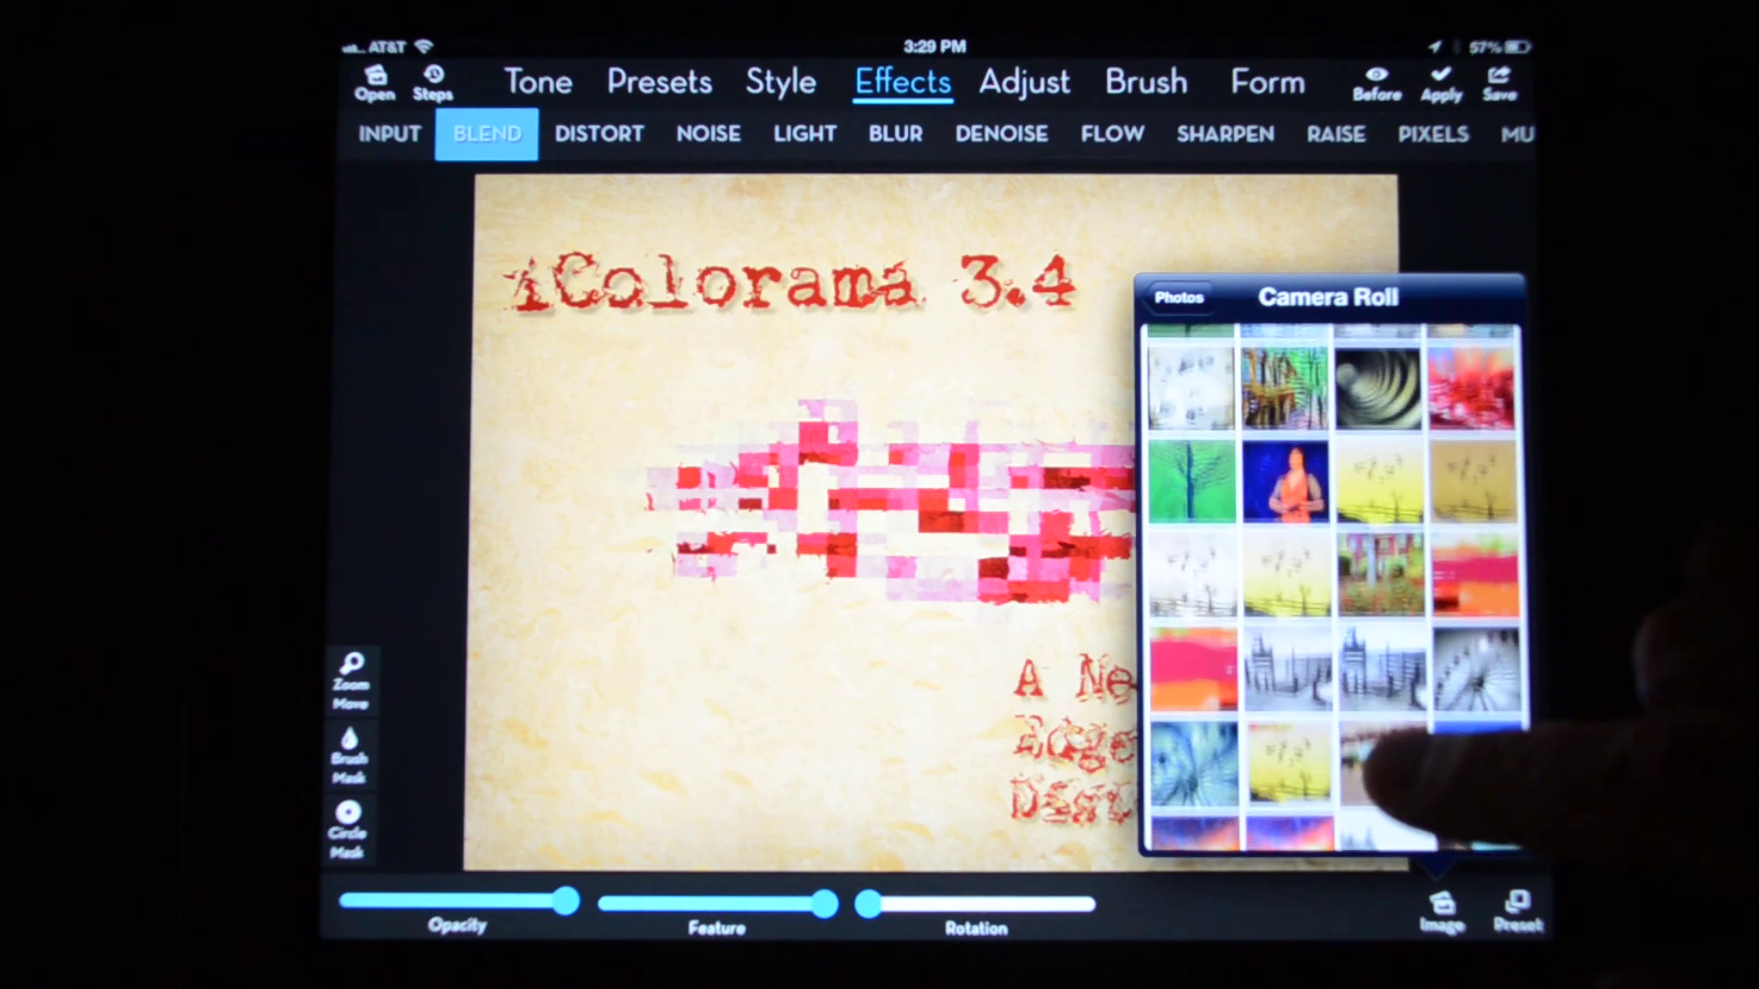
pyautogui.click(1280, 492)
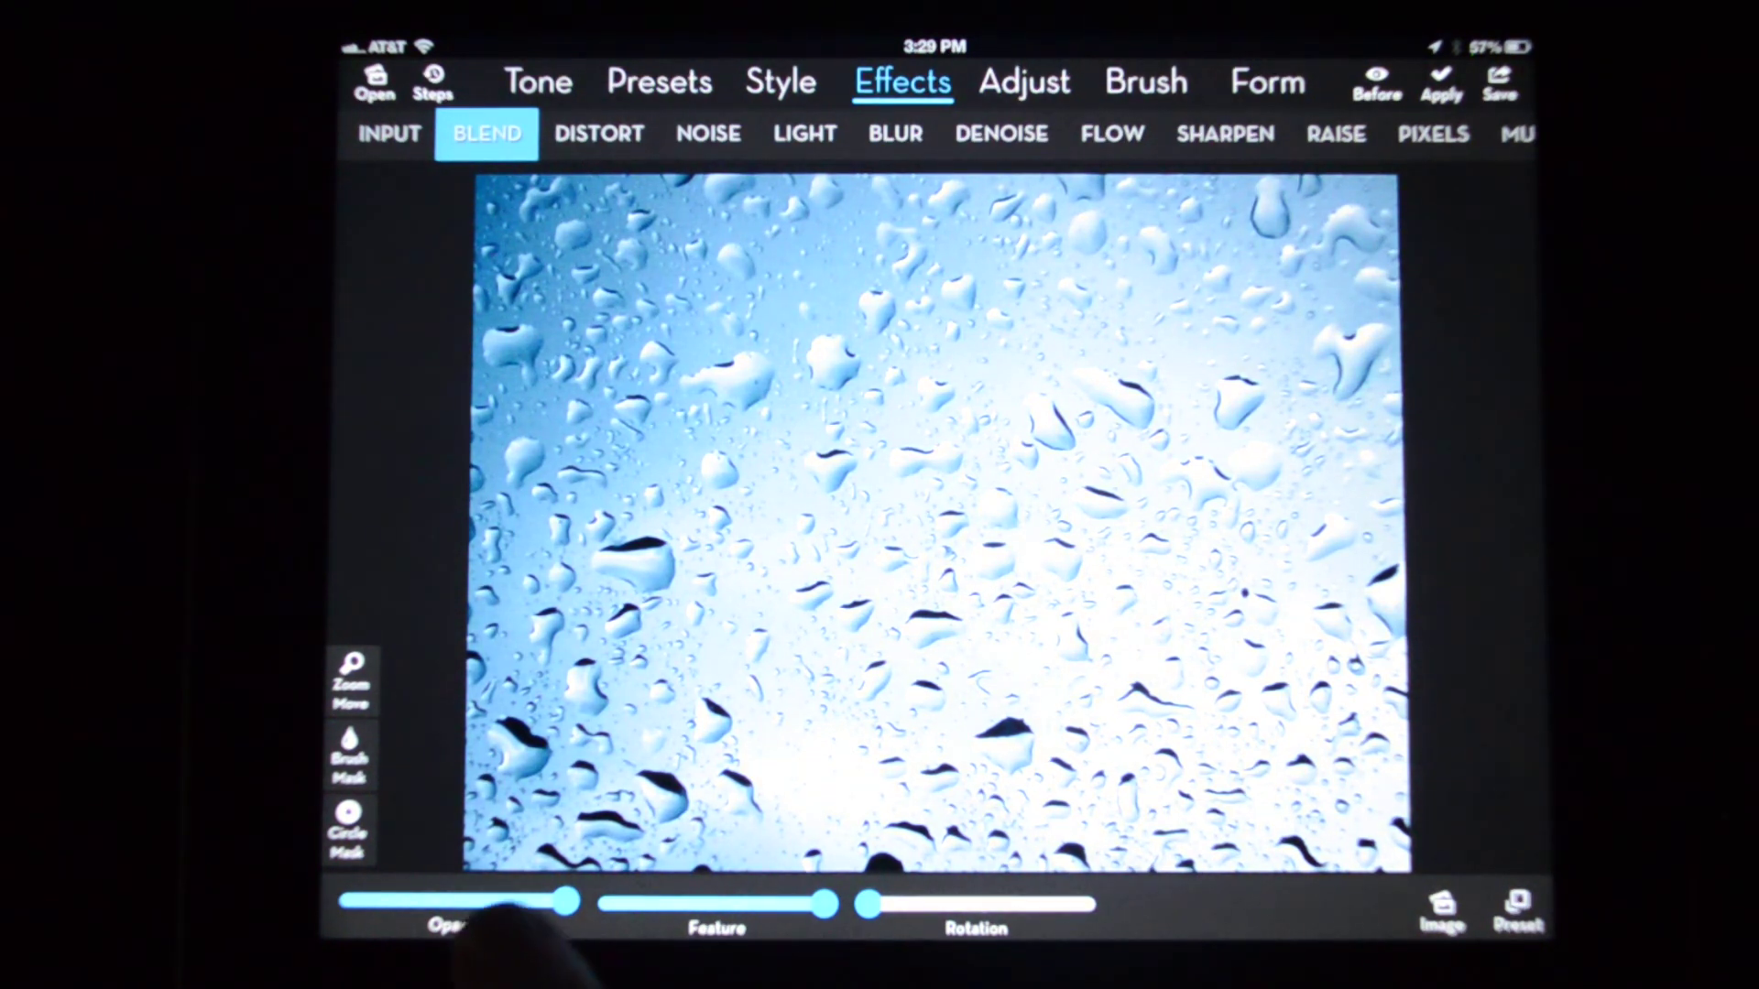
pyautogui.moveTo(564, 903); pyautogui.dragTo(351, 903)
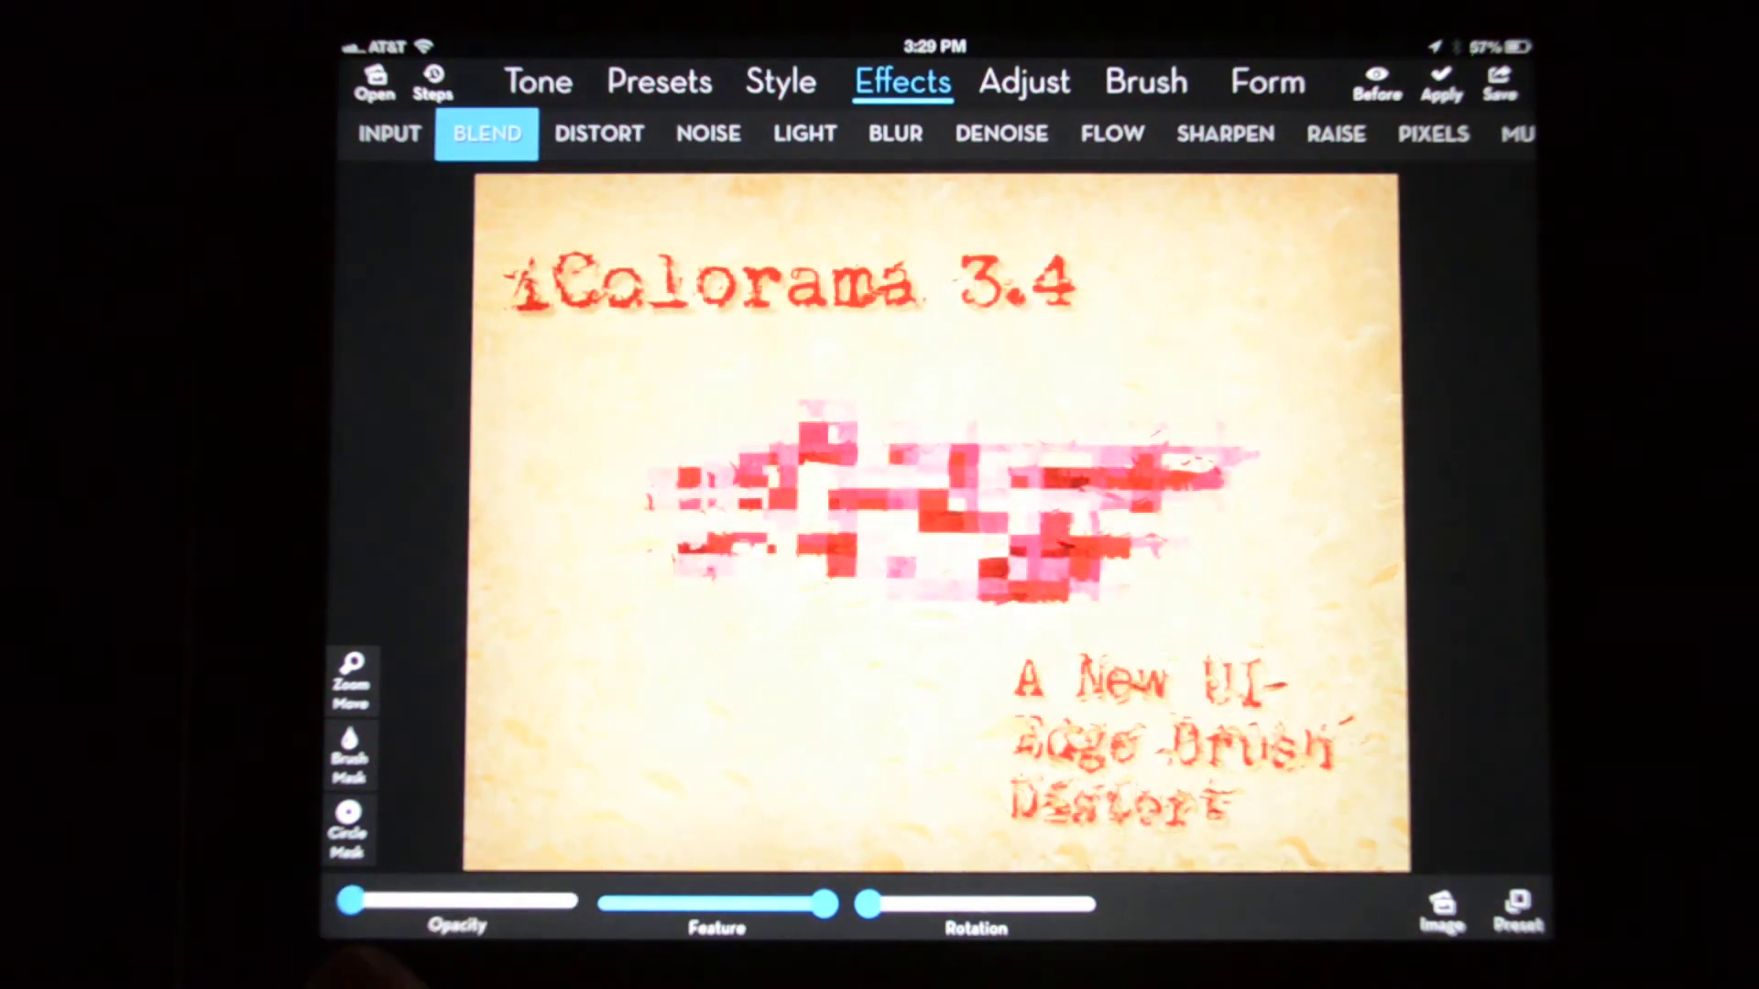